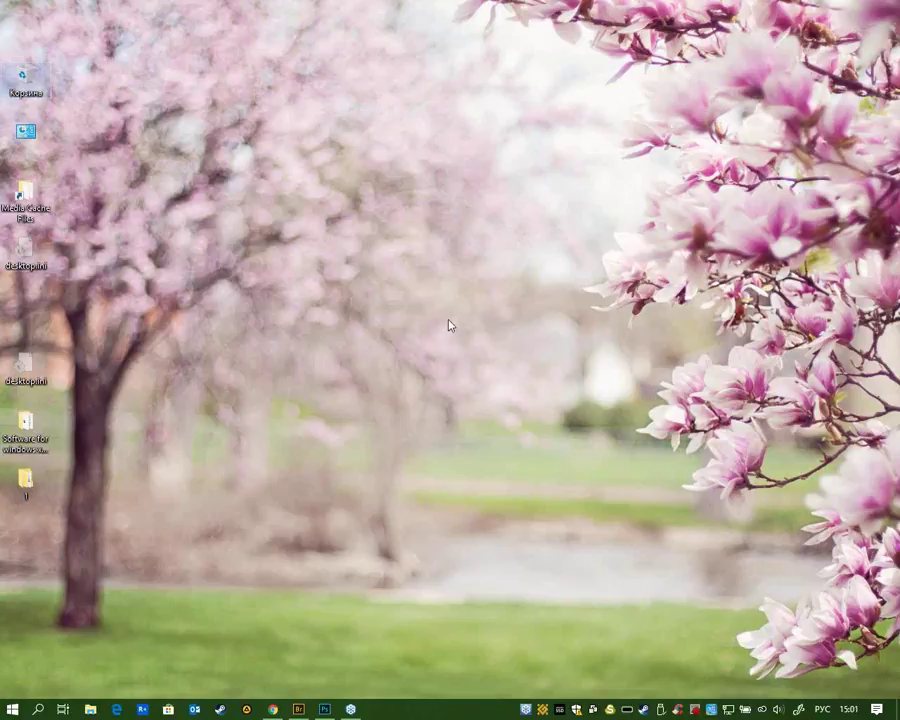
# - Bring the minimized Photoshop window showing ps1_084.JPG to the front from the taskbar
pyautogui.moveTo(185, 121)
pyautogui.mouseDown()
pyautogui.moveTo(643, 546)
pyautogui.moveTo(427, 340)
pyautogui.mouseUp()
pyautogui.moveTo(324, 709)
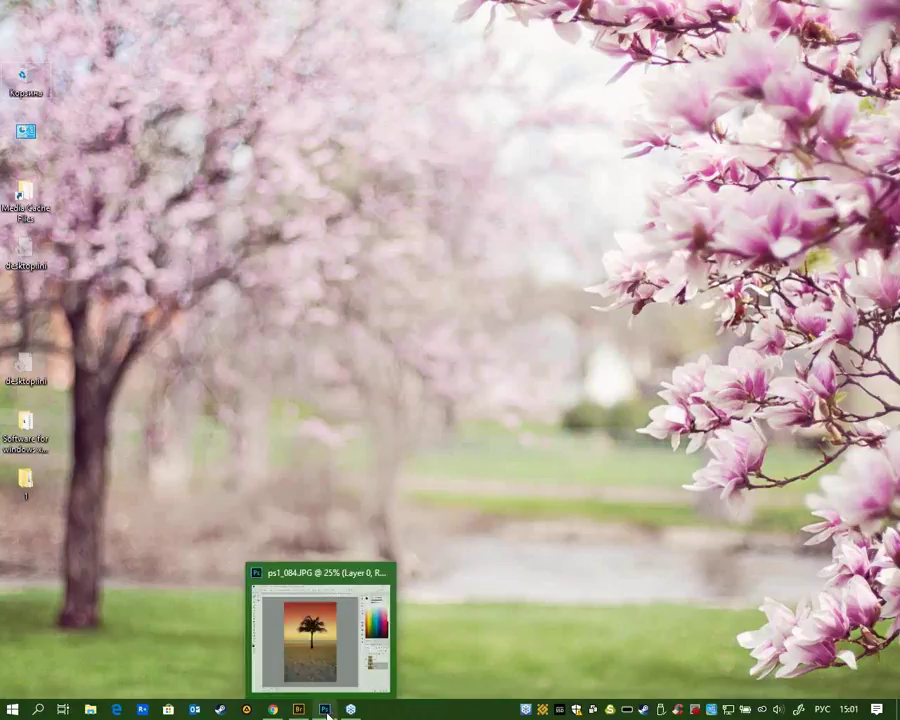
pyautogui.click(324, 710)
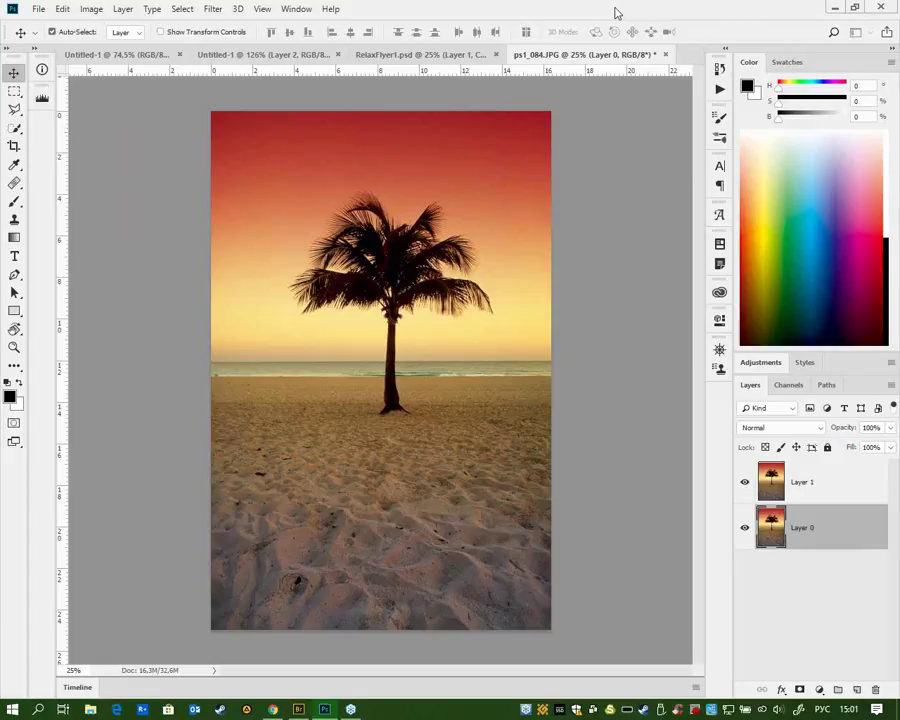
# - Turn Layer 1 of the beach photo into a smart object from its layer context menu
pyautogui.click(846, 482)
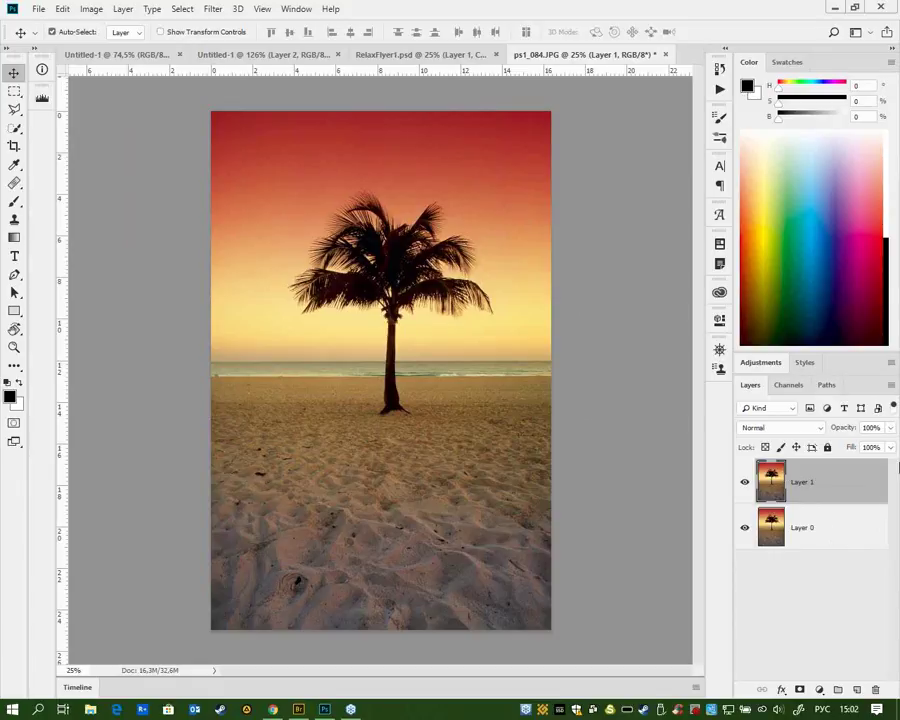
pyautogui.rightClick(843, 481)
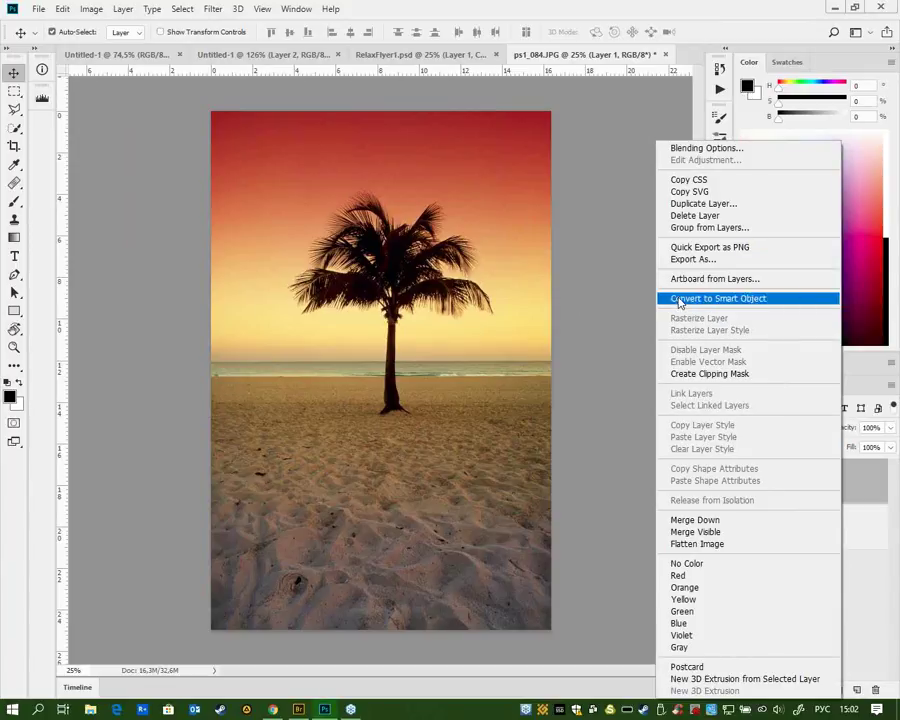
pyautogui.click(781, 299)
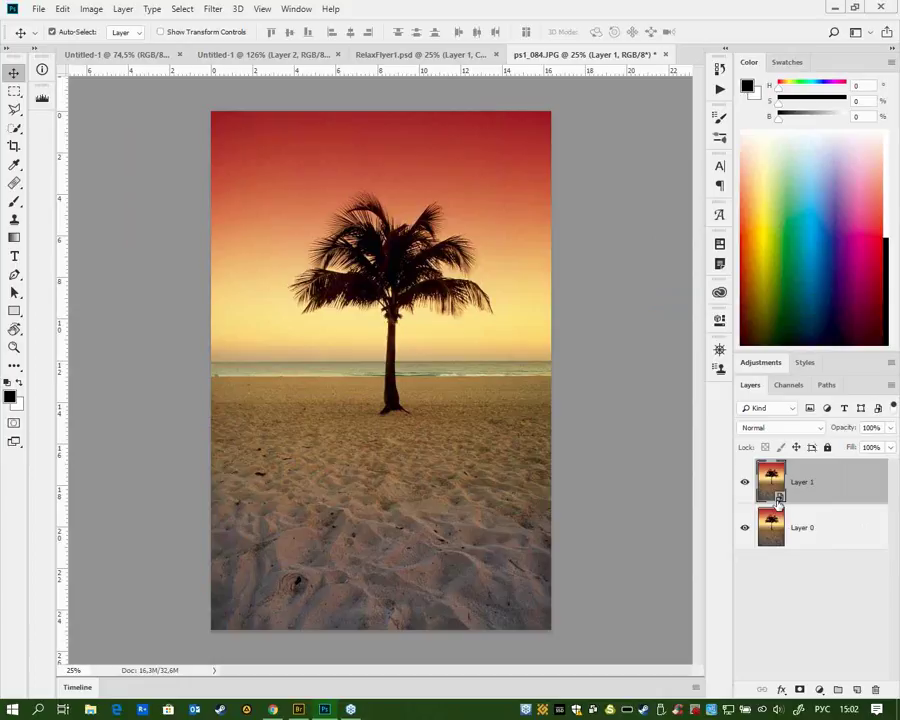
pyautogui.press('b')
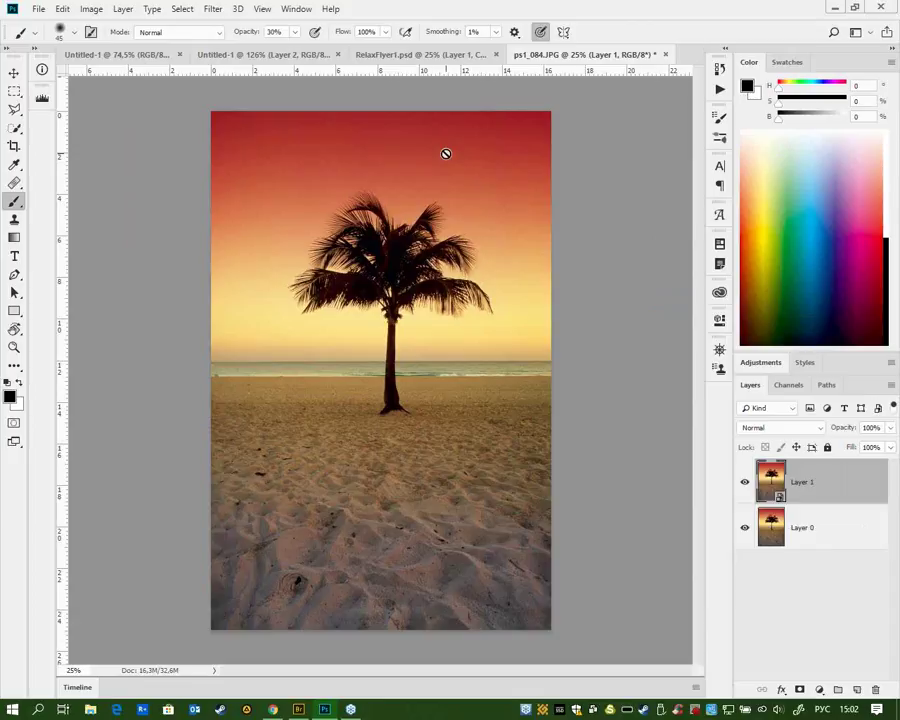
pyautogui.click(15, 238)
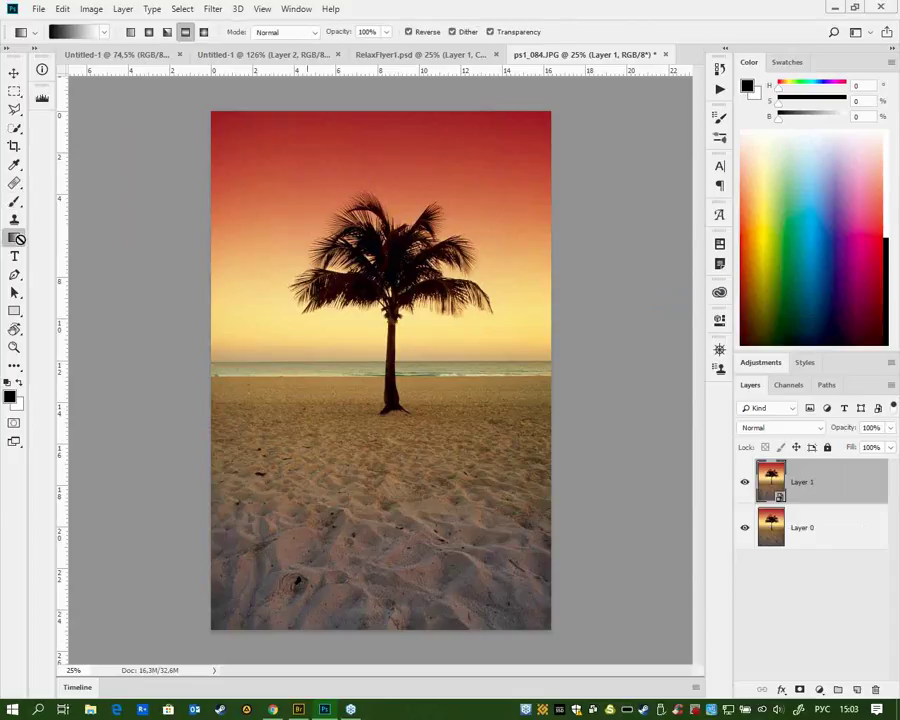
pyautogui.click(15, 203)
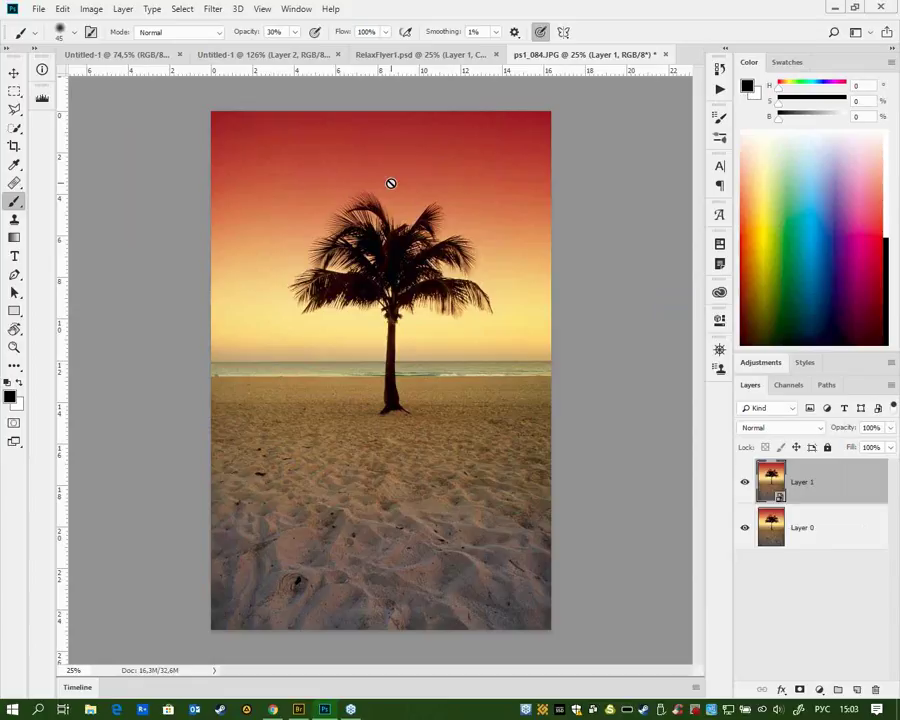
pyautogui.click(394, 187)
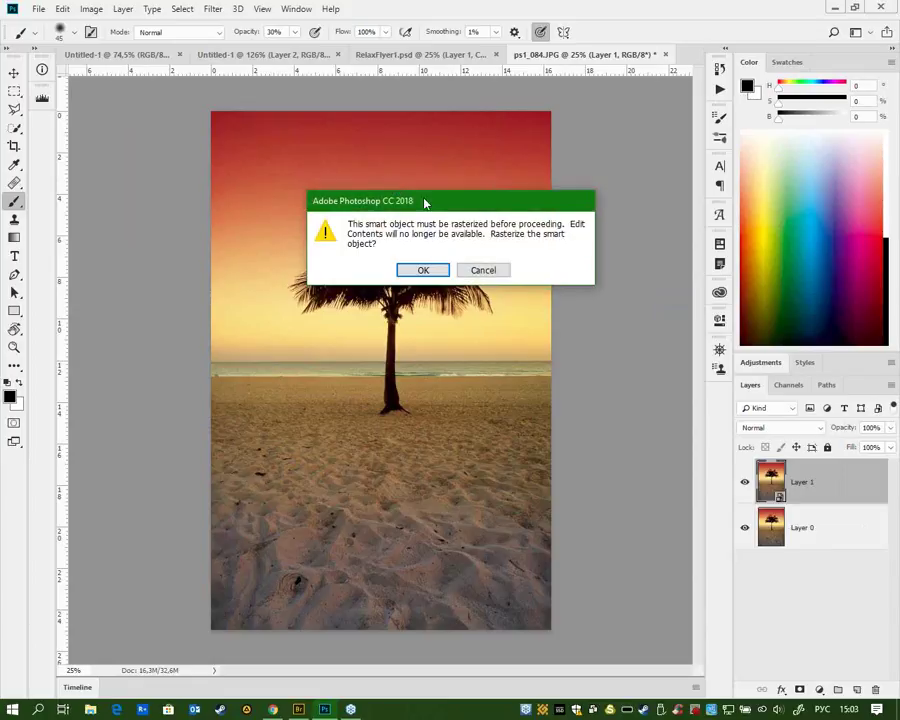
pyautogui.moveTo(460, 194); pyautogui.dragTo(402, 144)
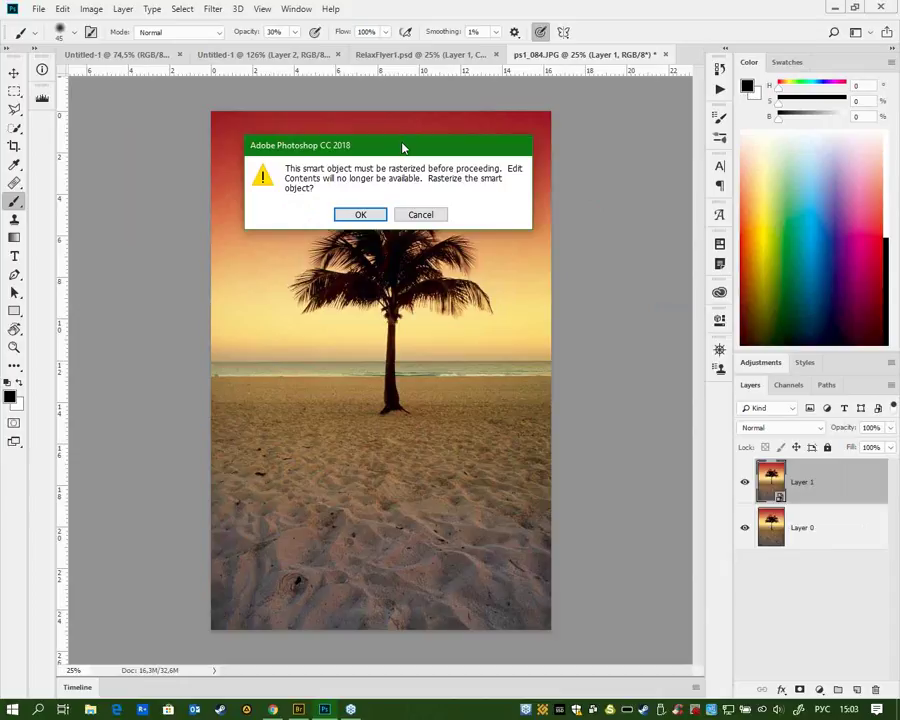
pyautogui.moveTo(390, 147)
pyautogui.mouseDown()
pyautogui.moveTo(396, 174)
pyautogui.moveTo(384, 135)
pyautogui.mouseUp()
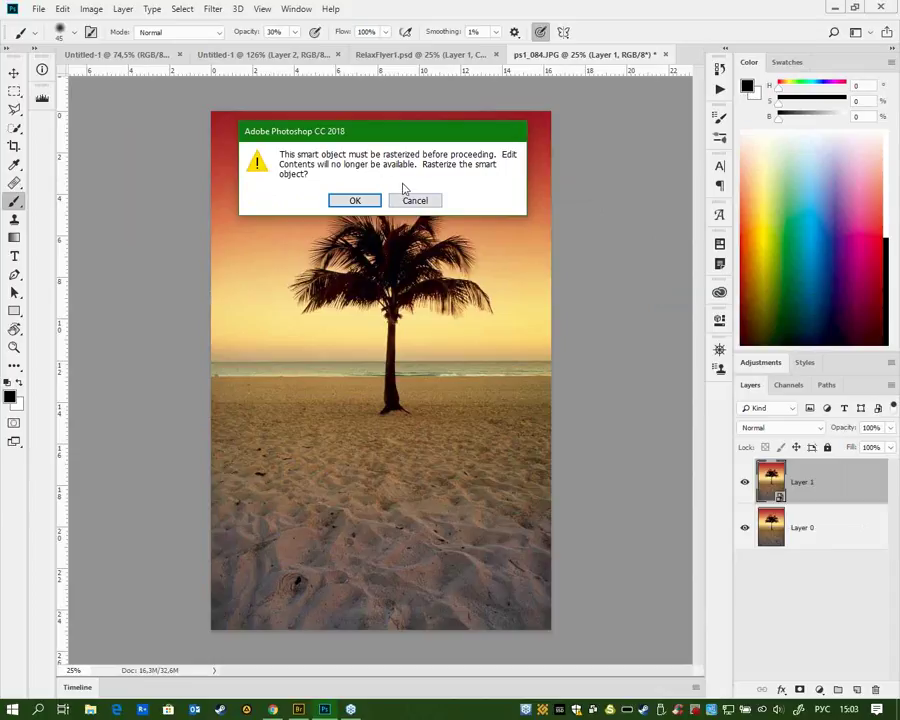
pyautogui.click(416, 200)
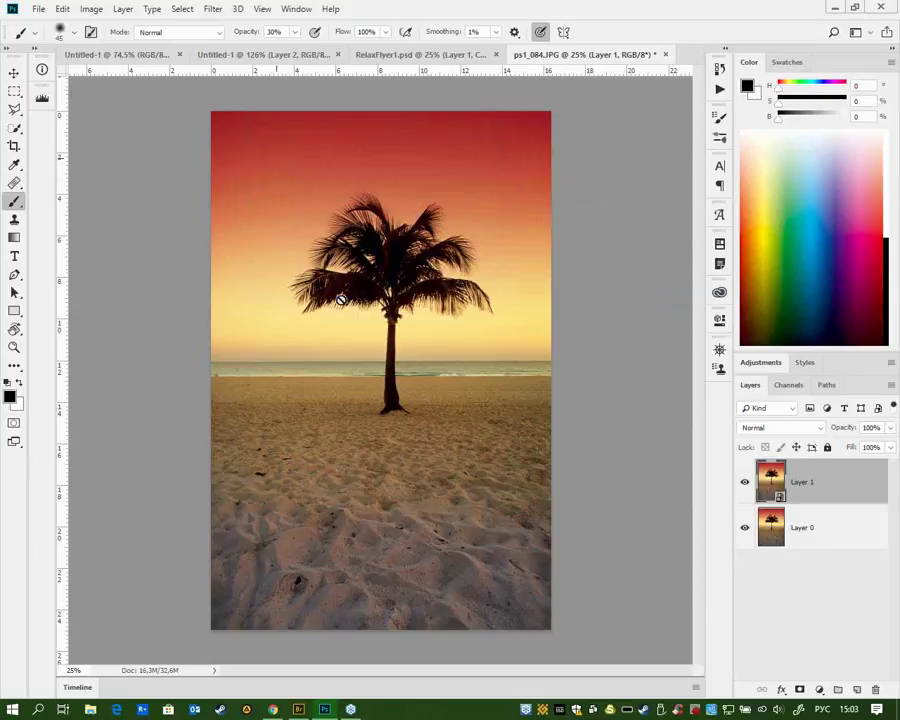
pyautogui.click(14, 72)
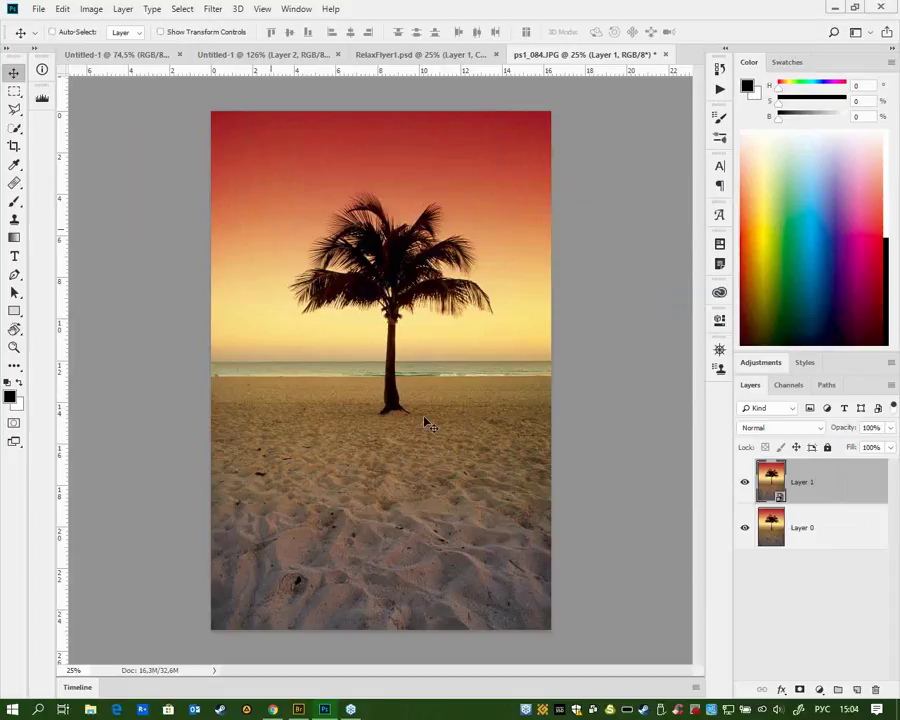
# - Free-transform Layer 1 down to a small box at the canvas's top-left
pyautogui.hotkey('ctrl', 't')
pyautogui.moveTo(550, 629)
pyautogui.mouseDown()
pyautogui.moveTo(222, 189)
pyautogui.moveTo(238, 152)
pyautogui.mouseUp()
pyautogui.press('Return')
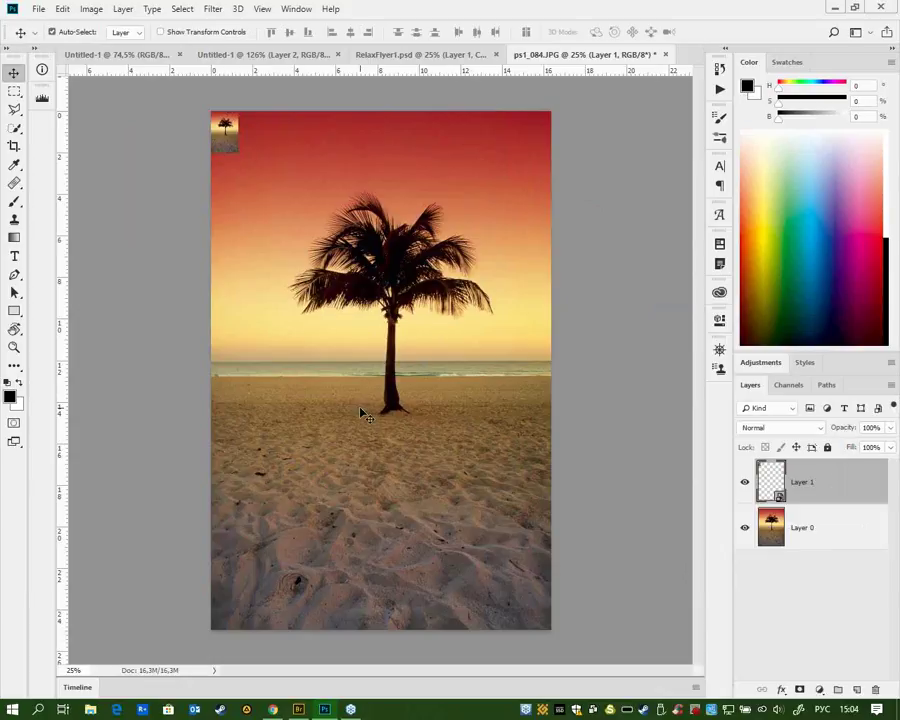
# - Shrink Layer 0 to a top-right thumbnail, then scale it back up to fill the canvas
pyautogui.click(434, 362)
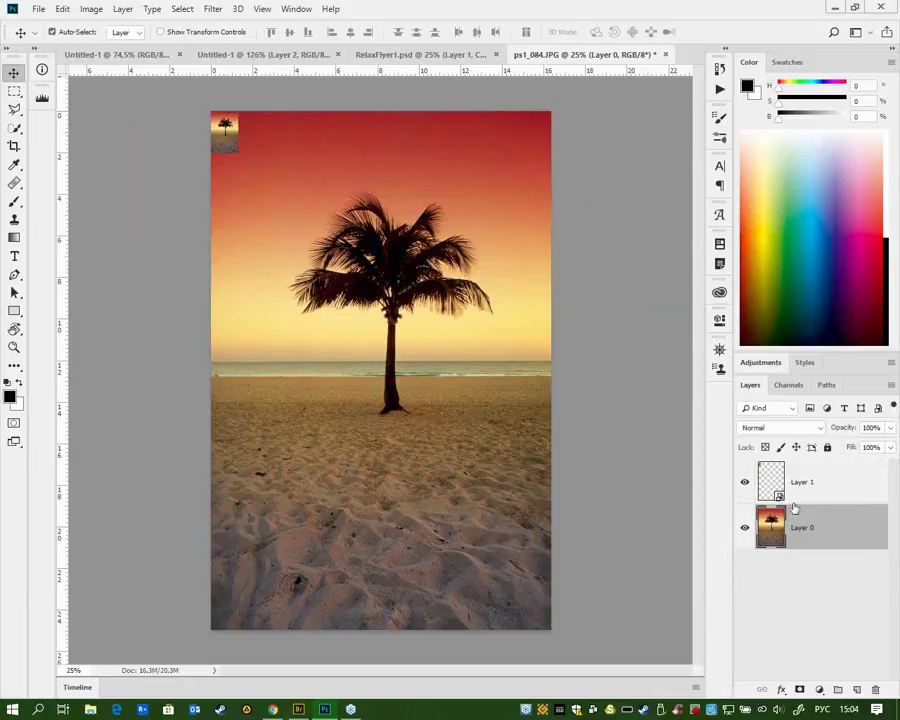
pyautogui.hotkey('ctrl', 't')
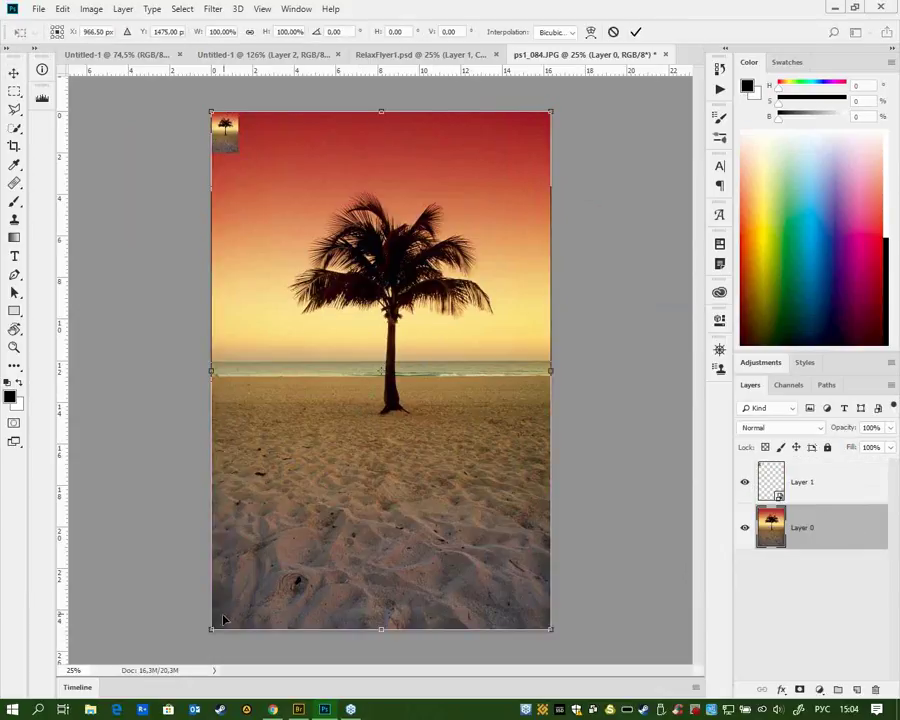
pyautogui.moveTo(211, 629); pyautogui.dragTo(517, 145)
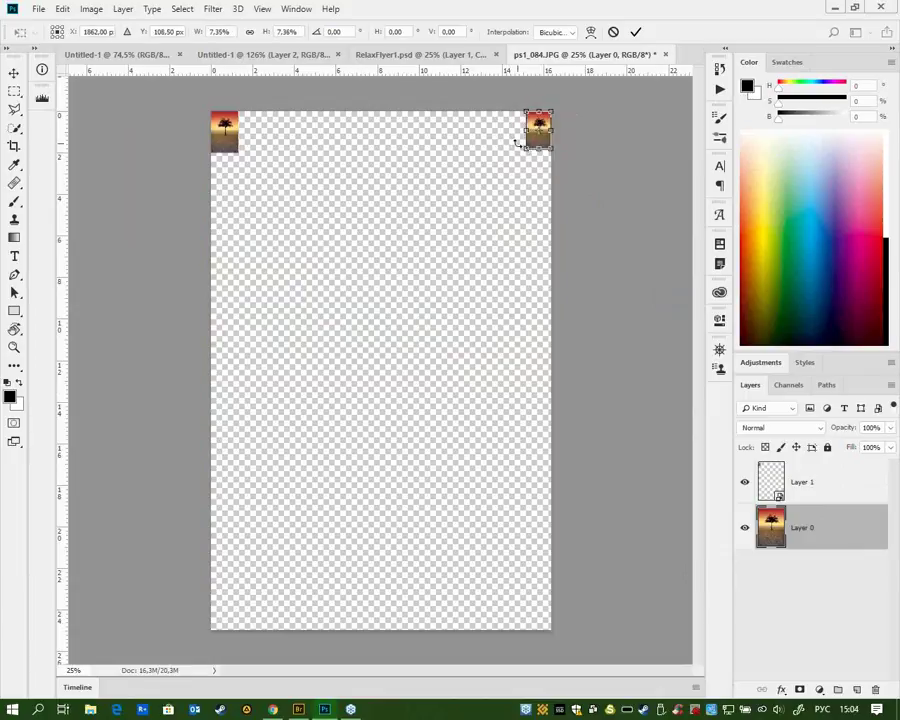
pyautogui.press('Return')
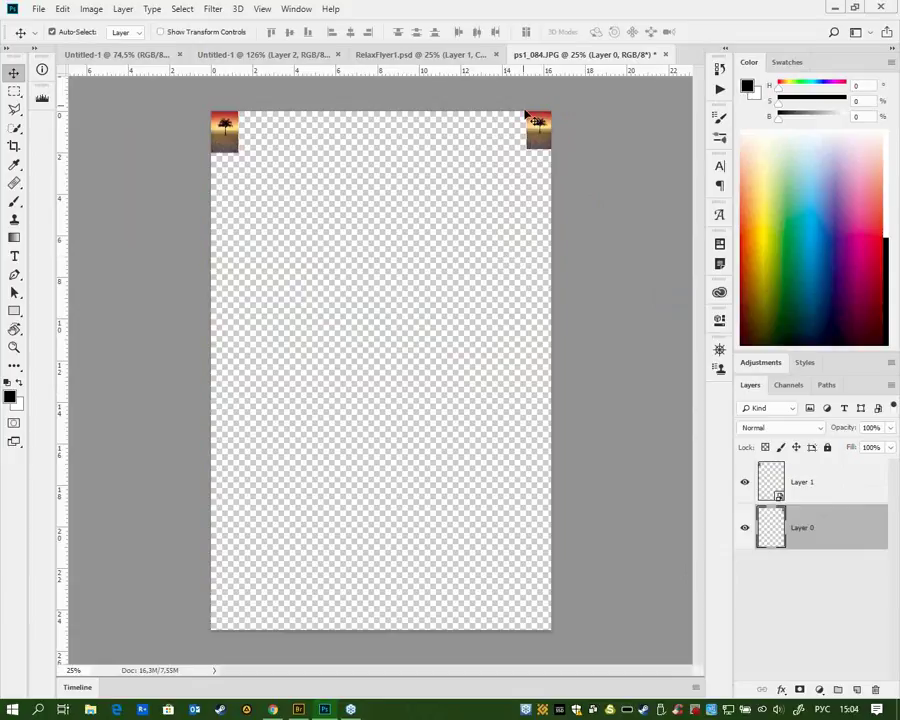
pyautogui.hotkey('ctrl', 't')
pyautogui.moveTo(524, 148); pyautogui.dragTo(168, 604)
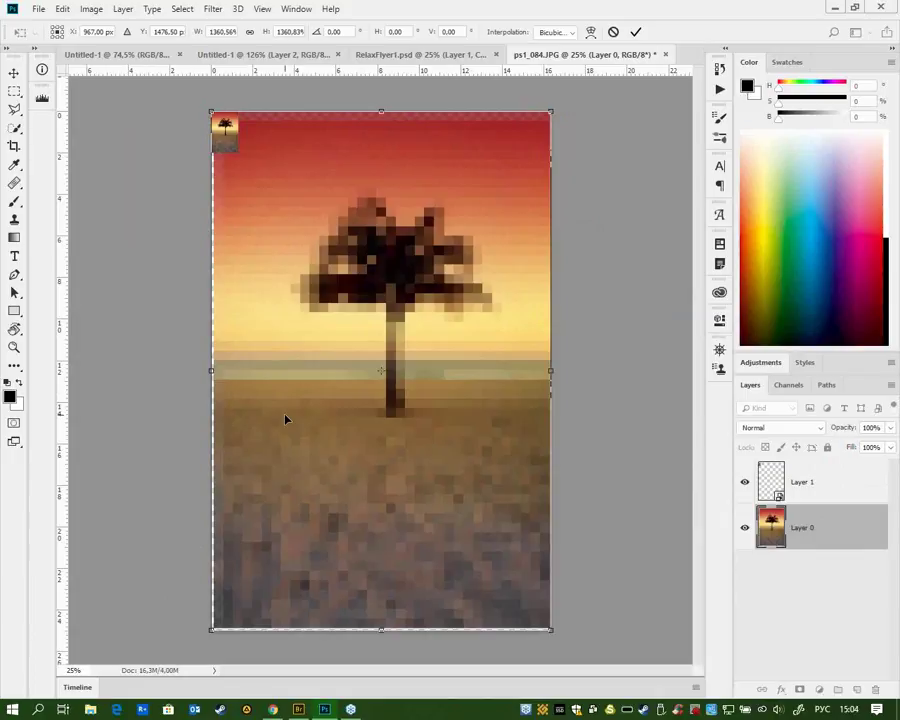
pyautogui.press('Return')
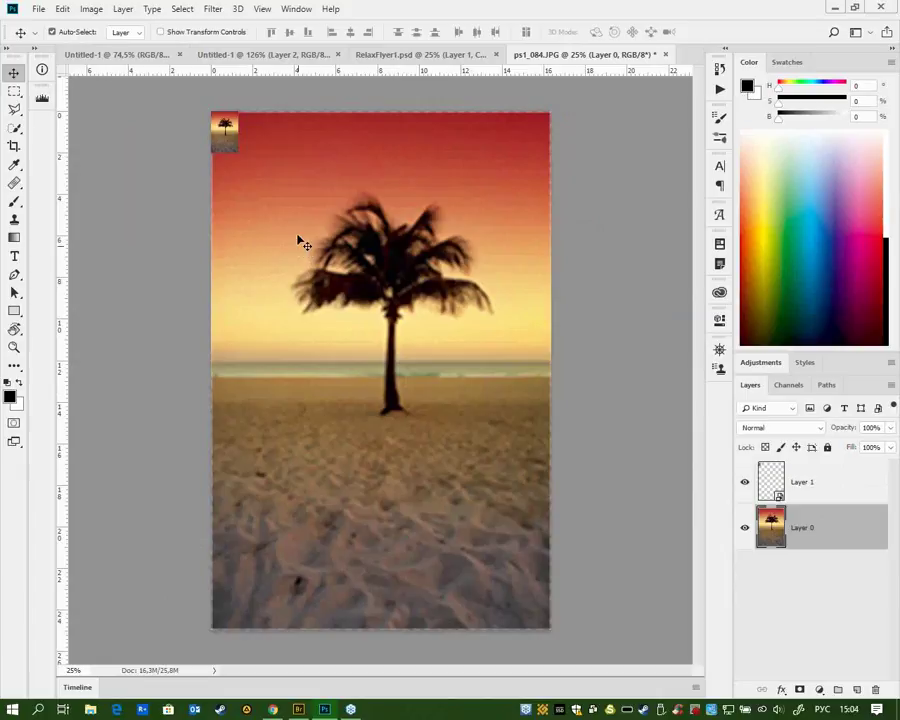
pyautogui.click(231, 135)
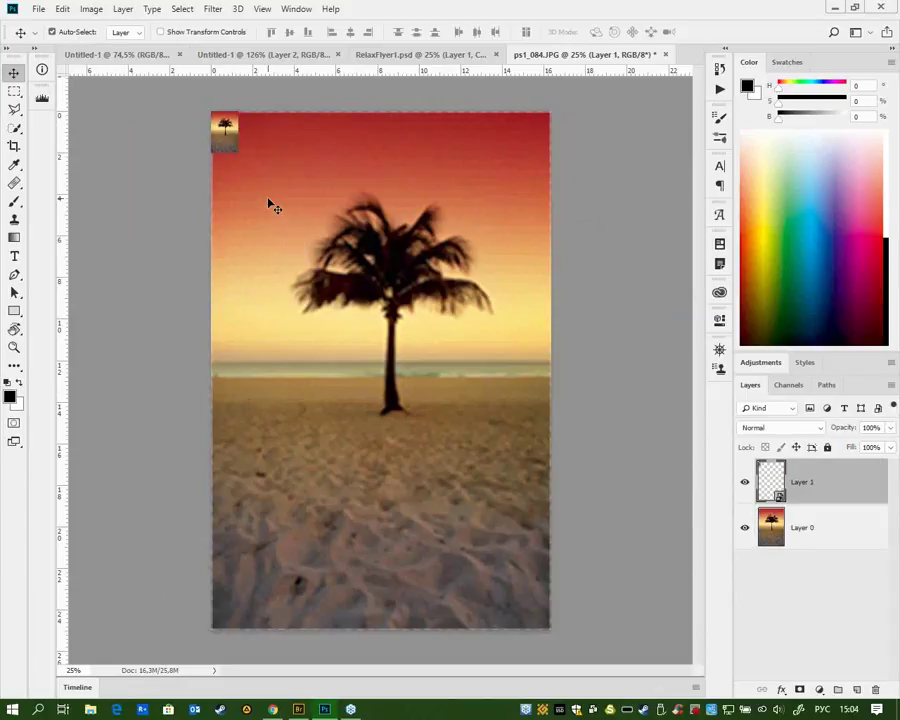
# - Scale Layer 1 proportionally back to full canvas size, then switch to RelaxFlyer1.psd
pyautogui.hotkey('ctrl', 't')
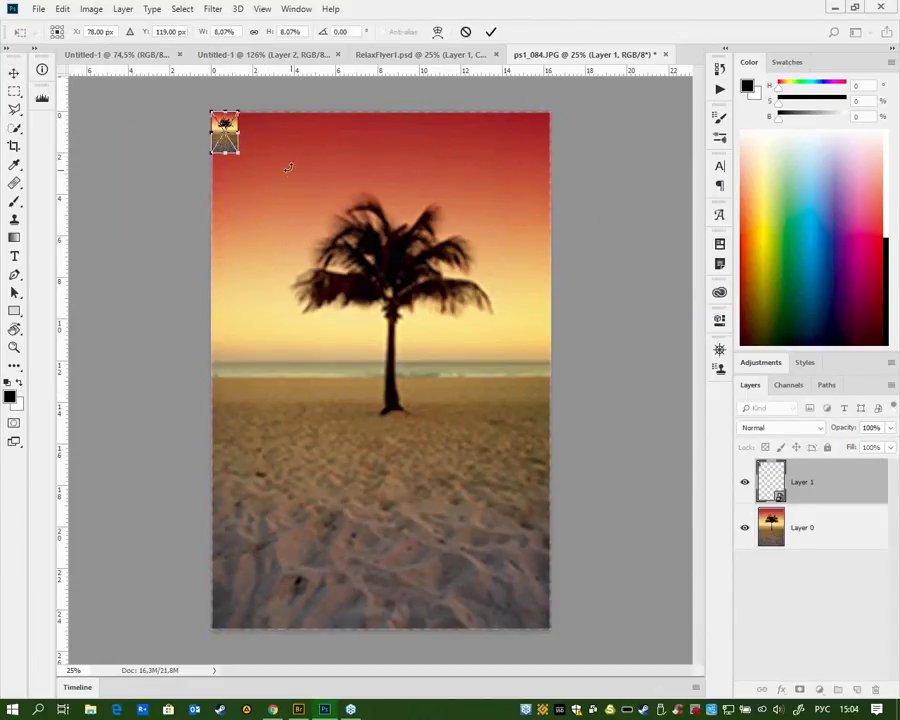
pyautogui.click(254, 31)
pyautogui.moveTo(239, 153); pyautogui.dragTo(556, 630)
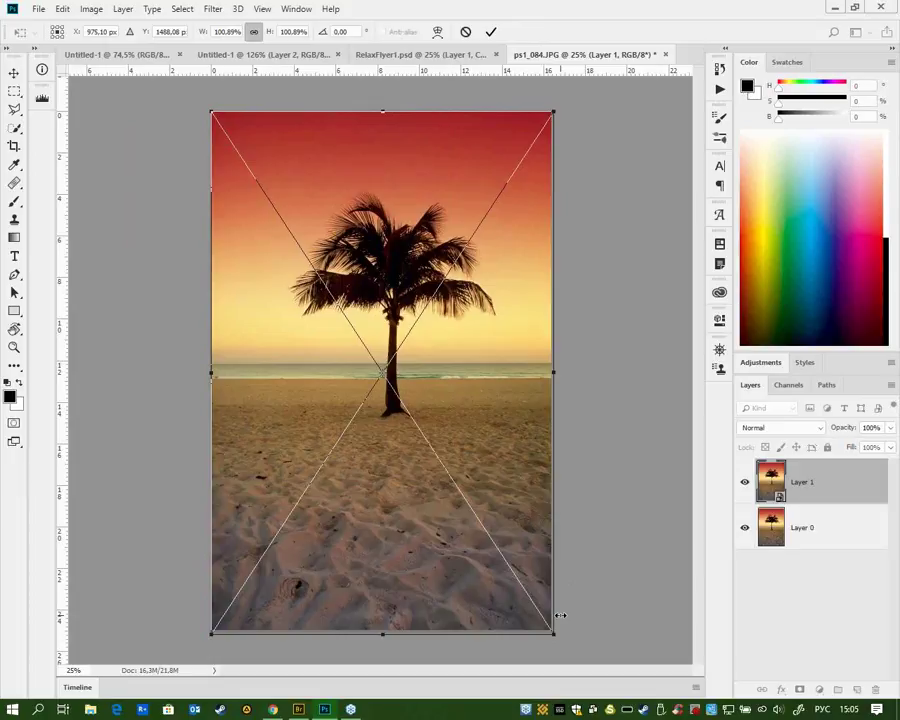
pyautogui.press('Return')
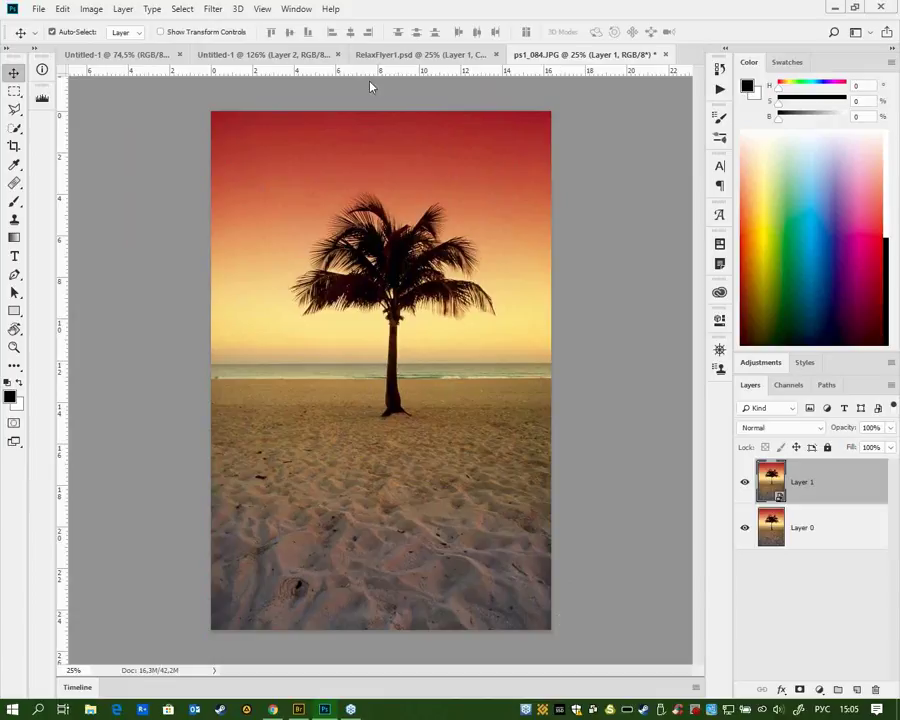
pyautogui.click(398, 55)
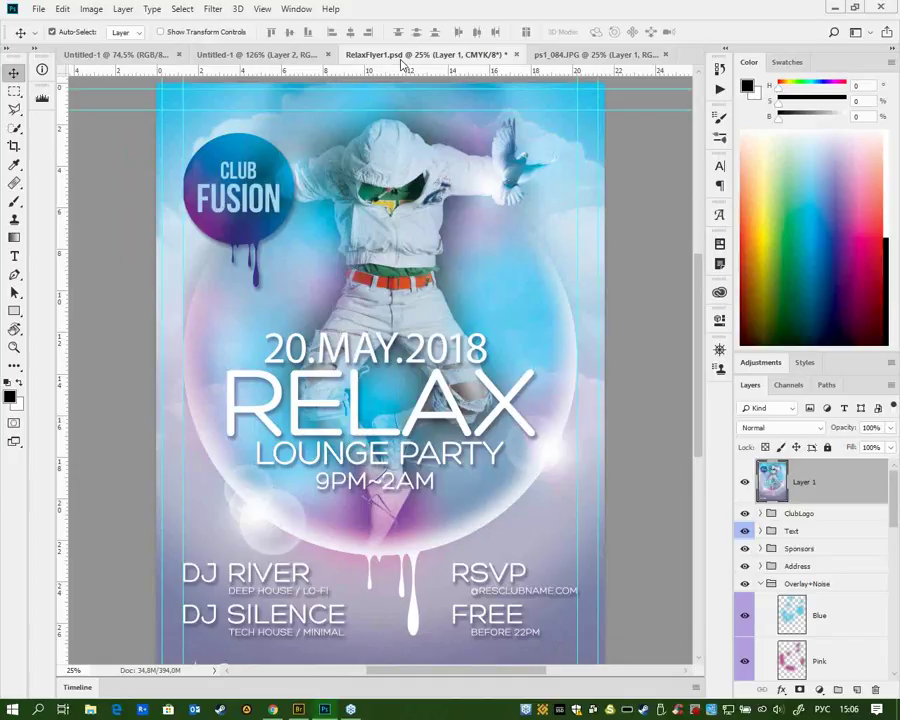
# - Fit the street billboard image to the window, then delete Layer 1 from the flyer
pyautogui.click(130, 56)
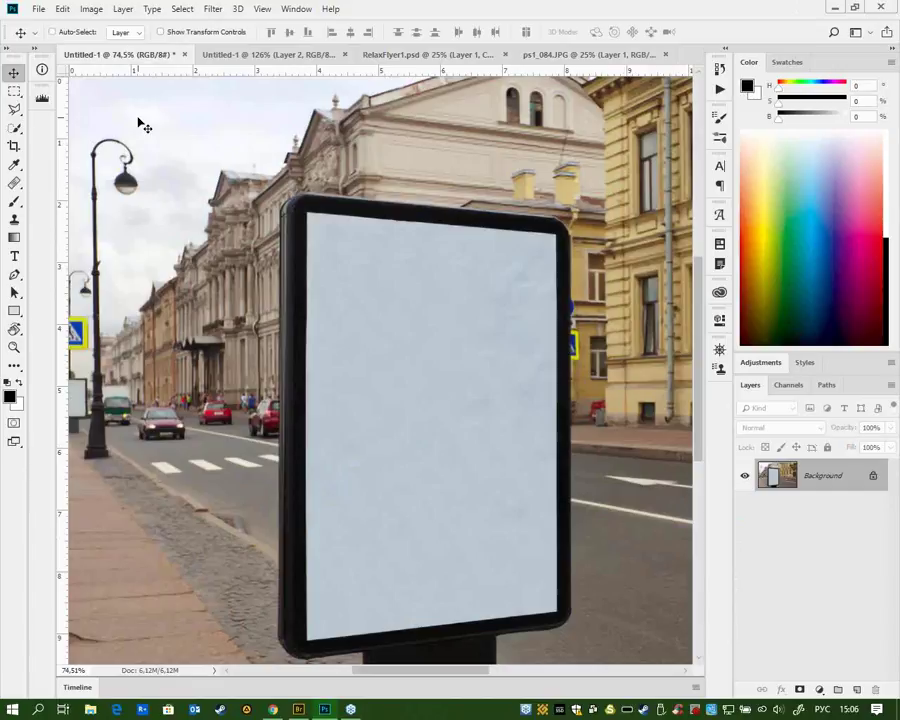
pyautogui.hotkey('ctrl', '0')
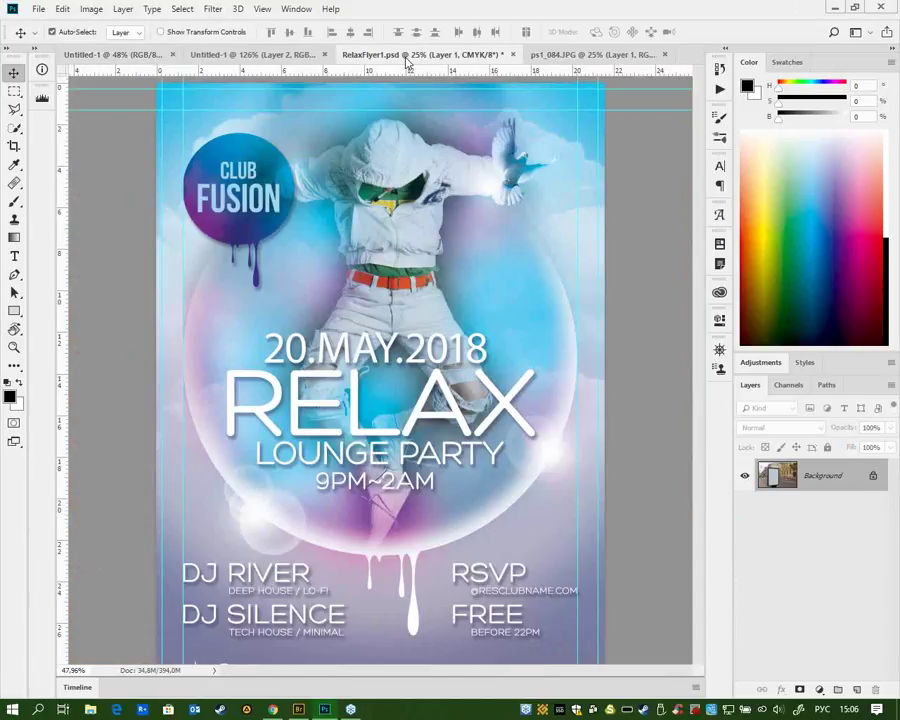
pyautogui.click(407, 58)
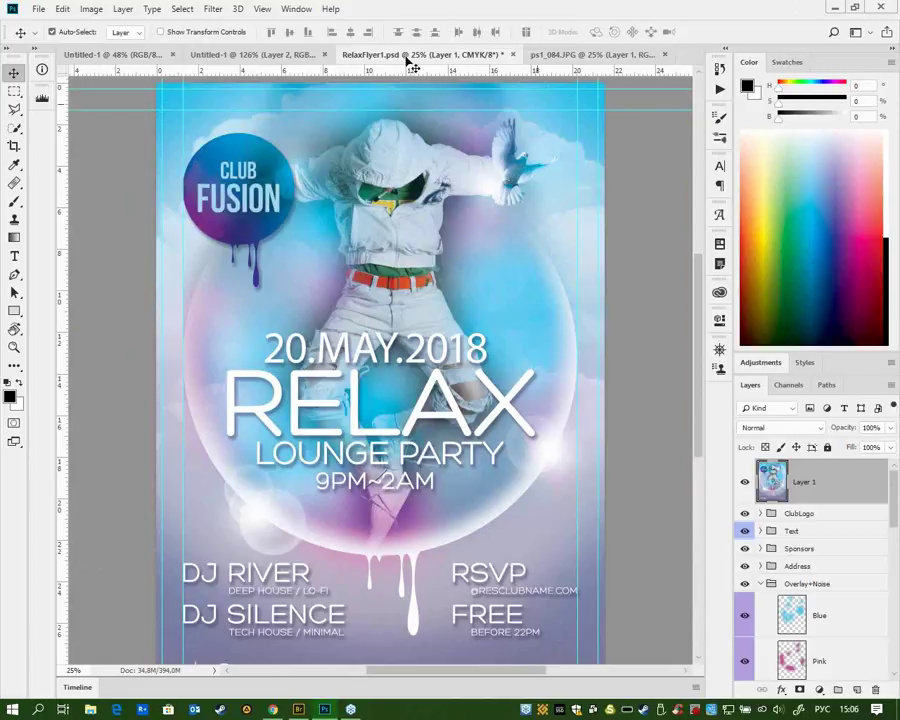
pyautogui.moveTo(848, 478)
pyautogui.mouseDown()
pyautogui.moveTo(890, 663)
pyautogui.moveTo(875, 690)
pyautogui.mouseUp()
# - Select the flyer layers from ClubLogo down to BG_Gradient copy, leaving Background out
pyautogui.scroll(-3, 844, 485)
pyautogui.scroll(-4, 836, 505)
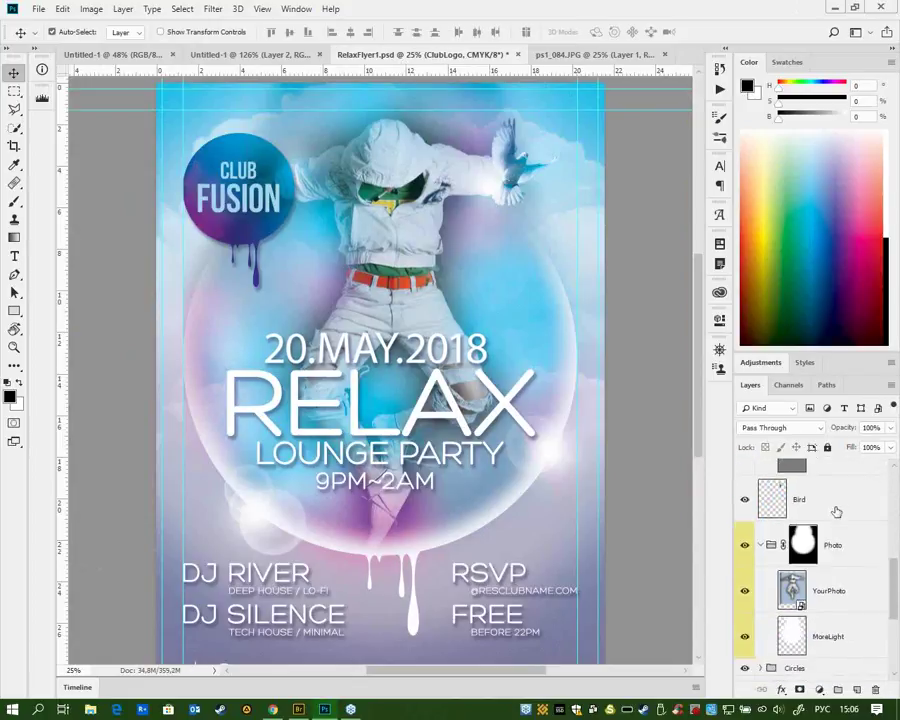
pyautogui.scroll(-4, 840, 520)
pyautogui.scroll(5, 852, 549)
pyautogui.scroll(2, 848, 545)
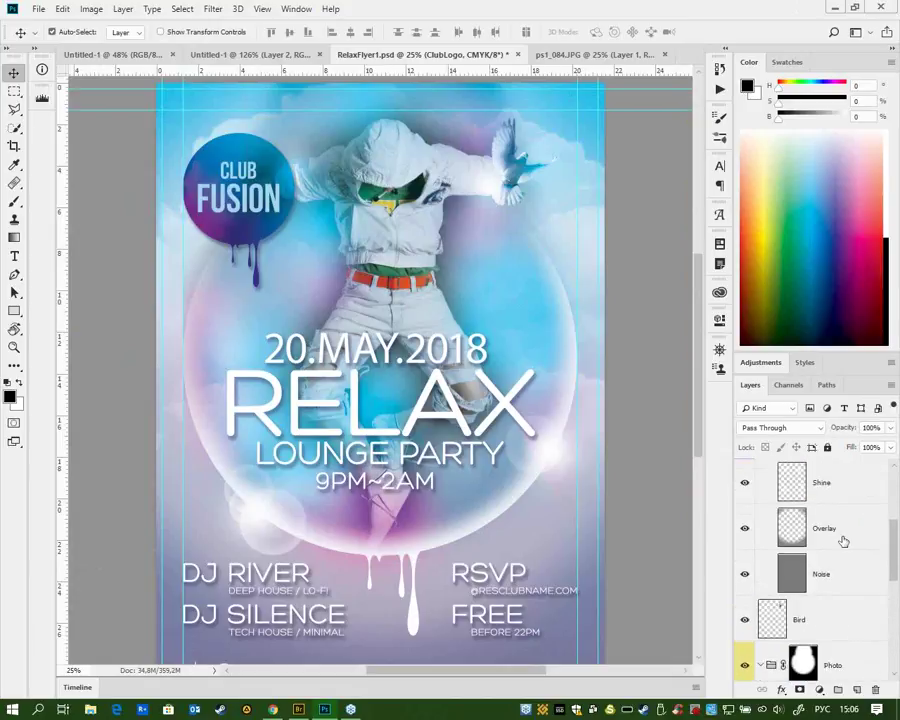
pyautogui.scroll(4, 844, 538)
pyautogui.scroll(-3, 818, 524)
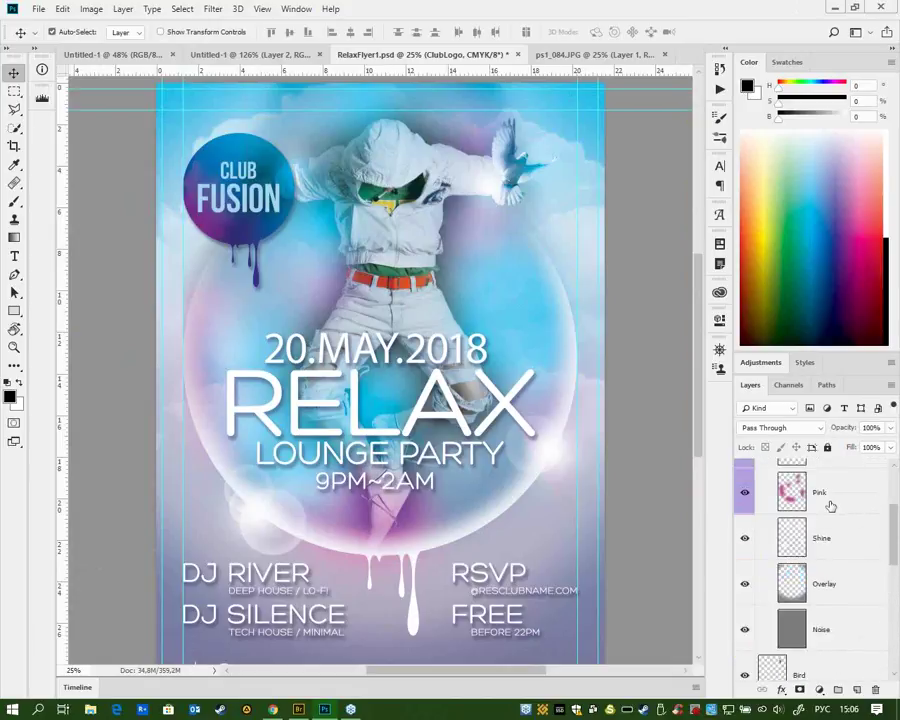
pyautogui.scroll(-4, 828, 506)
pyautogui.scroll(-2, 832, 540)
pyautogui.scroll(1, 840, 573)
pyautogui.scroll(3, 838, 570)
pyautogui.scroll(3, 840, 555)
pyautogui.scroll(3, 841, 540)
pyautogui.scroll(1, 842, 528)
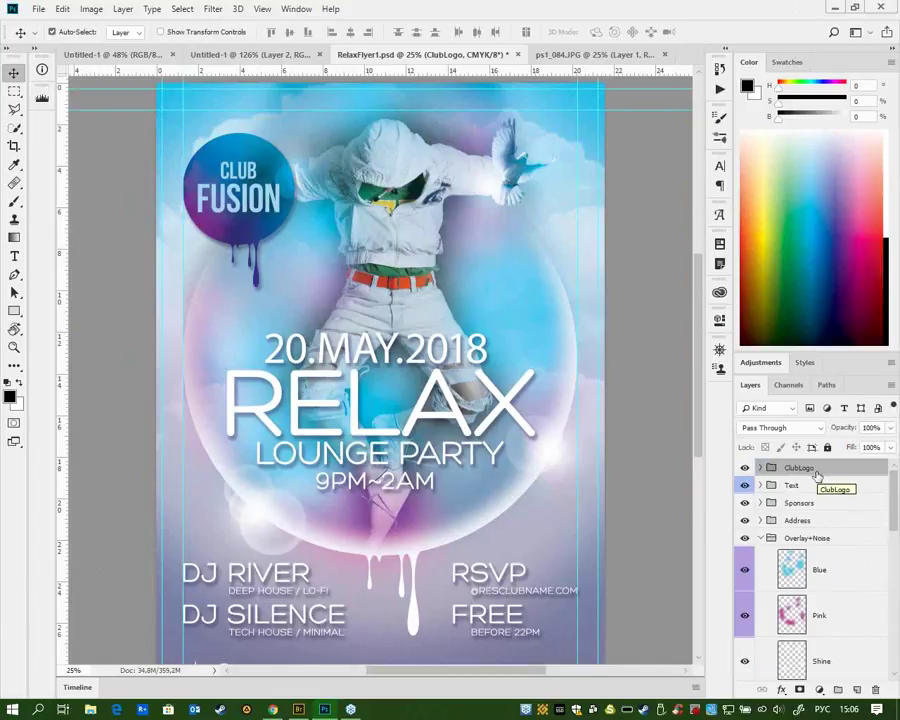
pyautogui.scroll(-5, 818, 480)
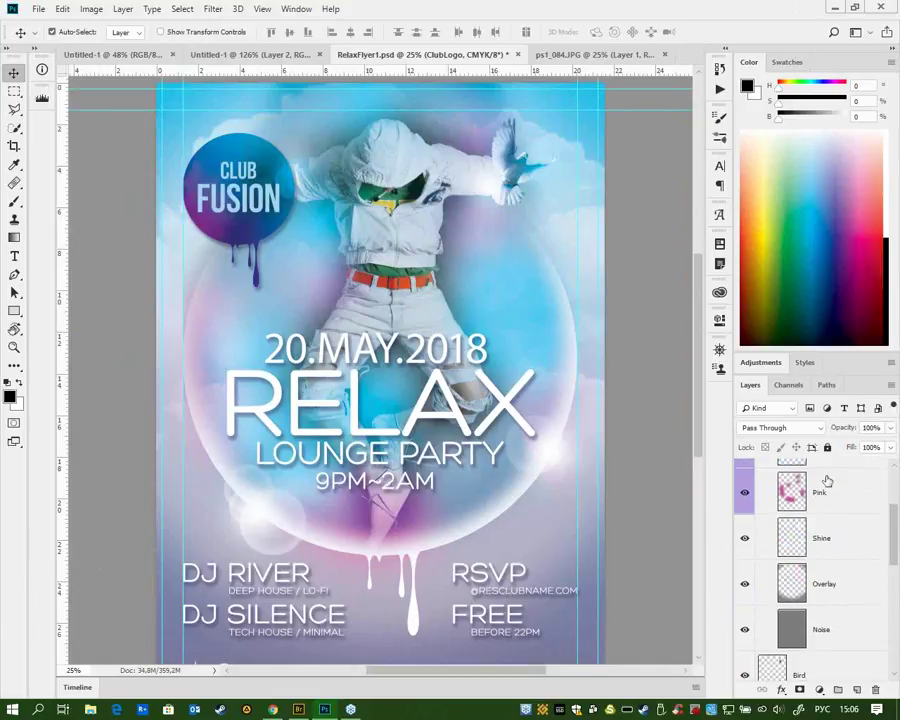
pyautogui.scroll(-5, 820, 520)
pyautogui.scroll(-5, 822, 560)
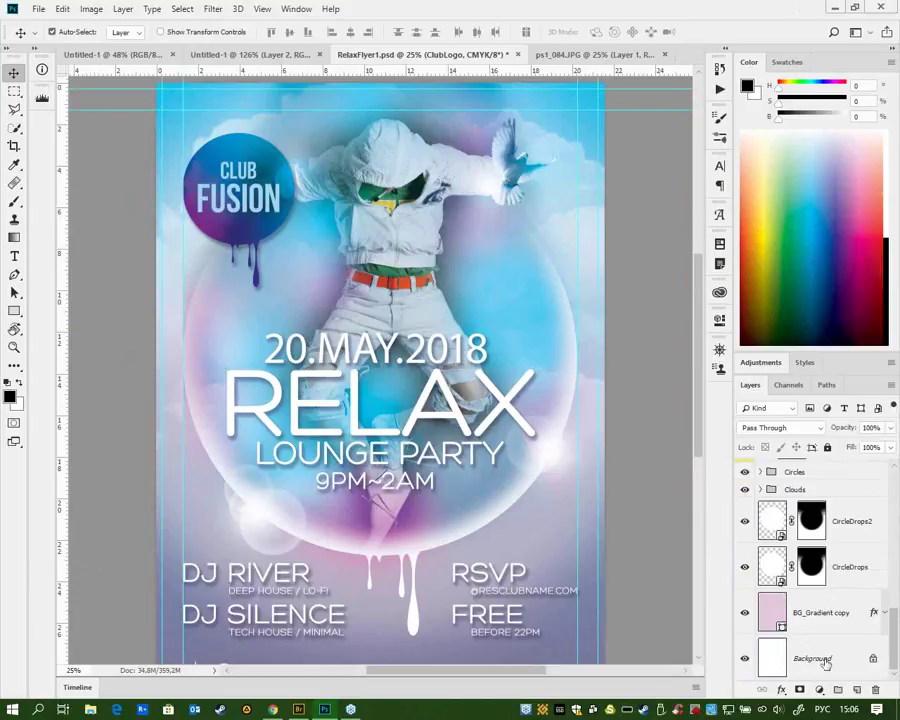
pyautogui.keyDown('shift'); pyautogui.click(818, 626); pyautogui.keyUp('shift')
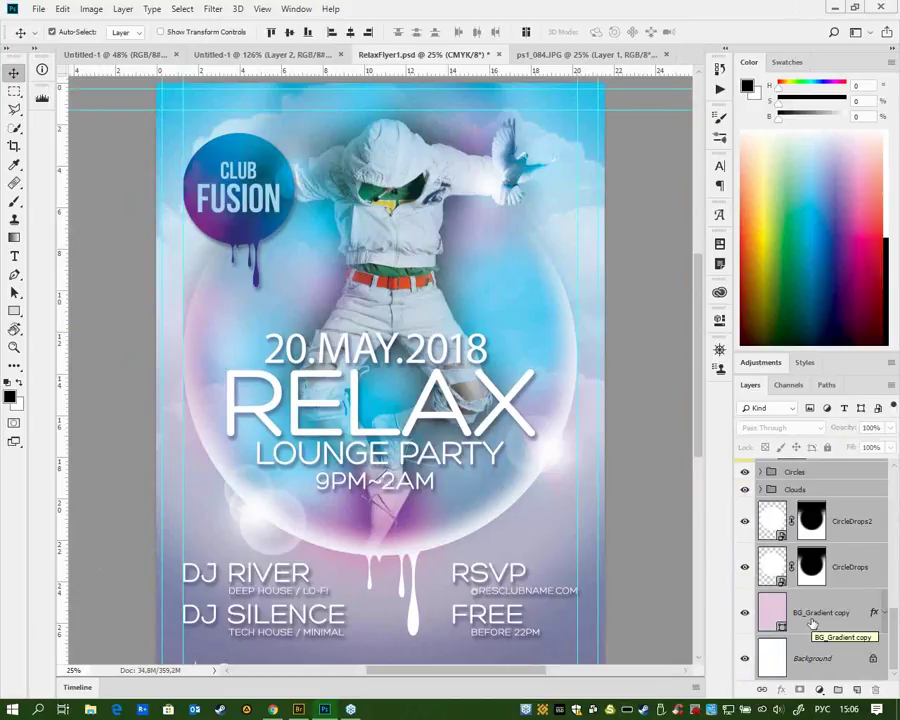
# - Combine the selected layers into a ClubLogo smart object and drop it onto the street photo
pyautogui.rightClick(862, 612)
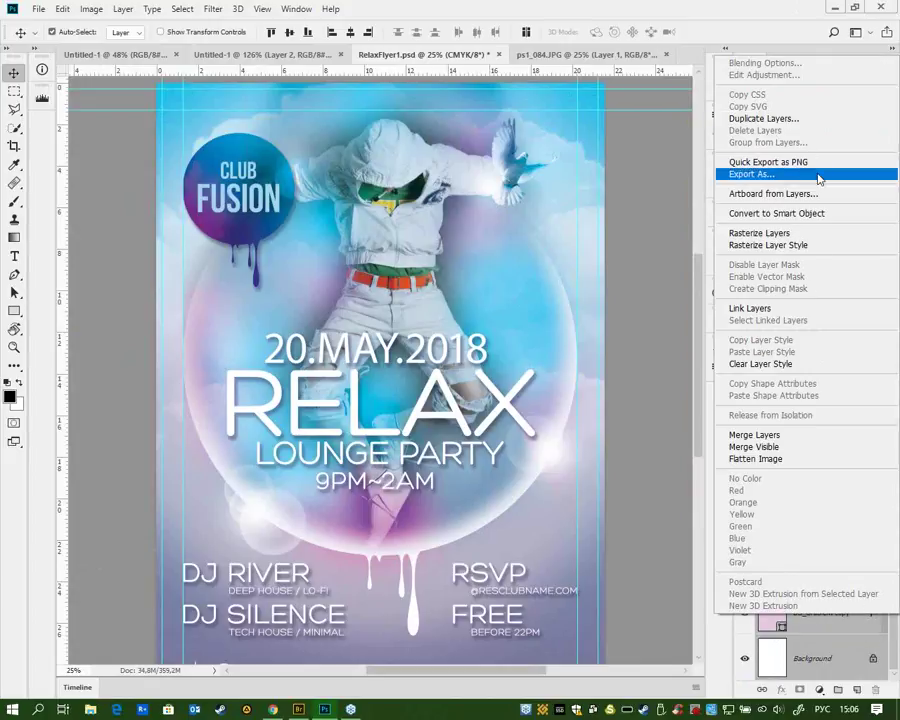
pyautogui.click(816, 212)
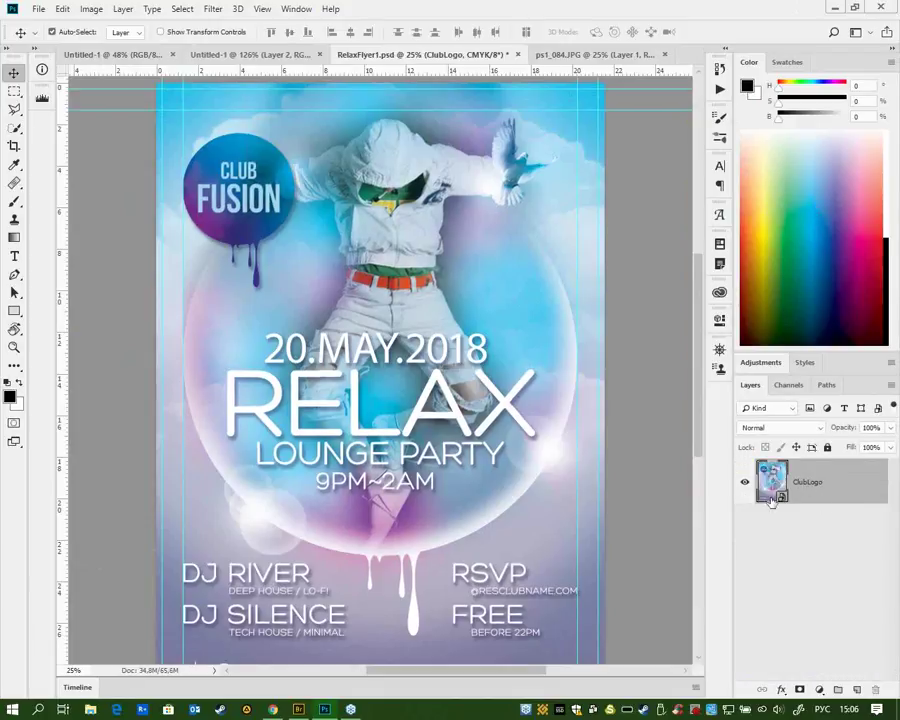
pyautogui.moveTo(496, 279)
pyautogui.mouseDown()
pyautogui.moveTo(440, 342)
pyautogui.moveTo(479, 358)
pyautogui.moveTo(88, 56)
pyautogui.mouseUp()
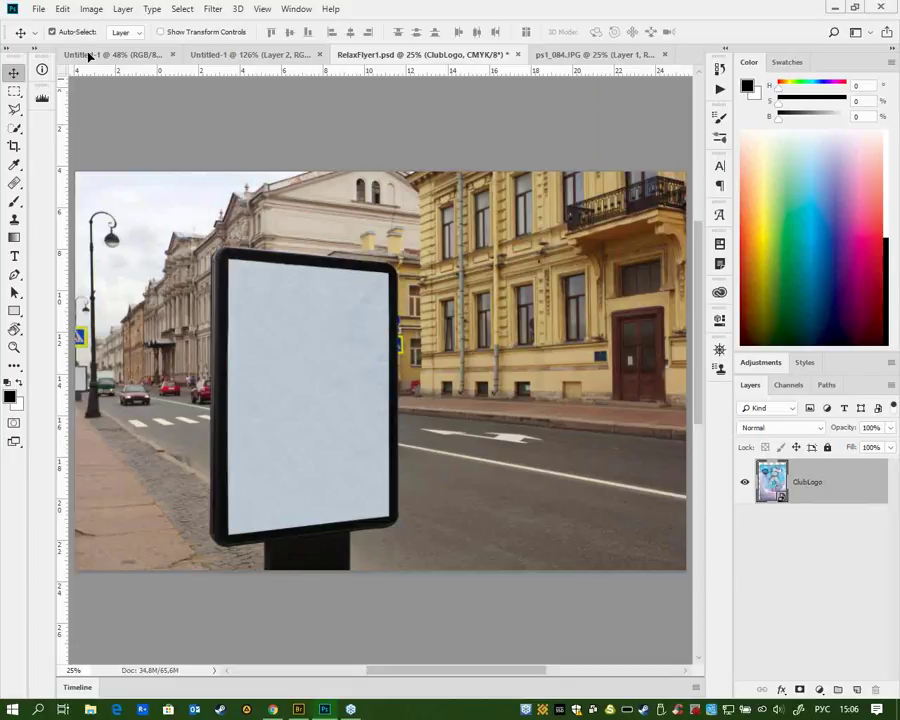
pyautogui.moveTo(88, 56); pyautogui.dragTo(315, 345)
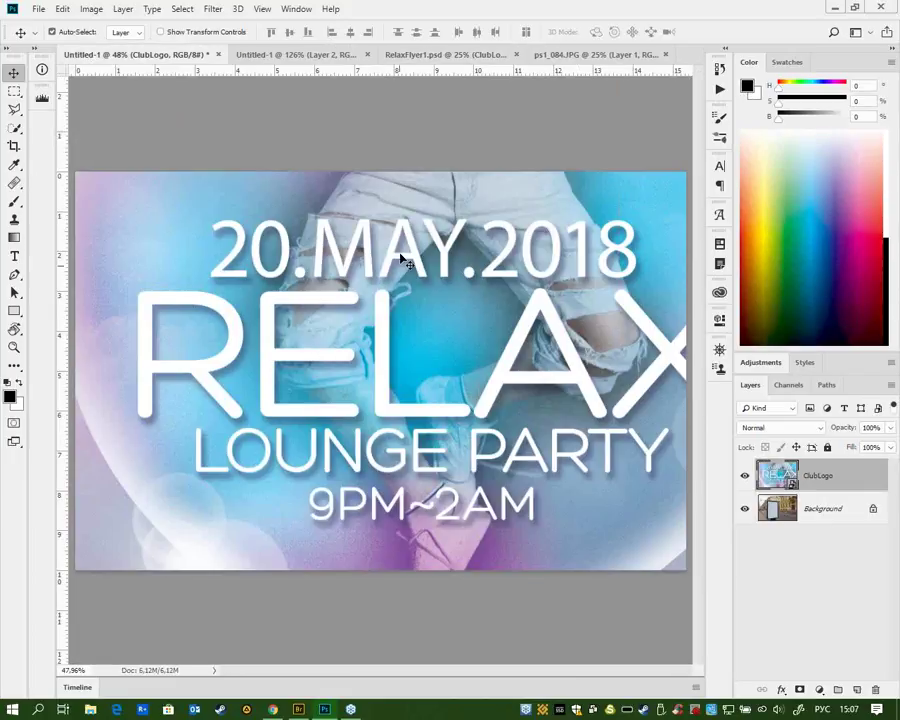
pyautogui.moveTo(536, 258); pyautogui.dragTo(532, 411)
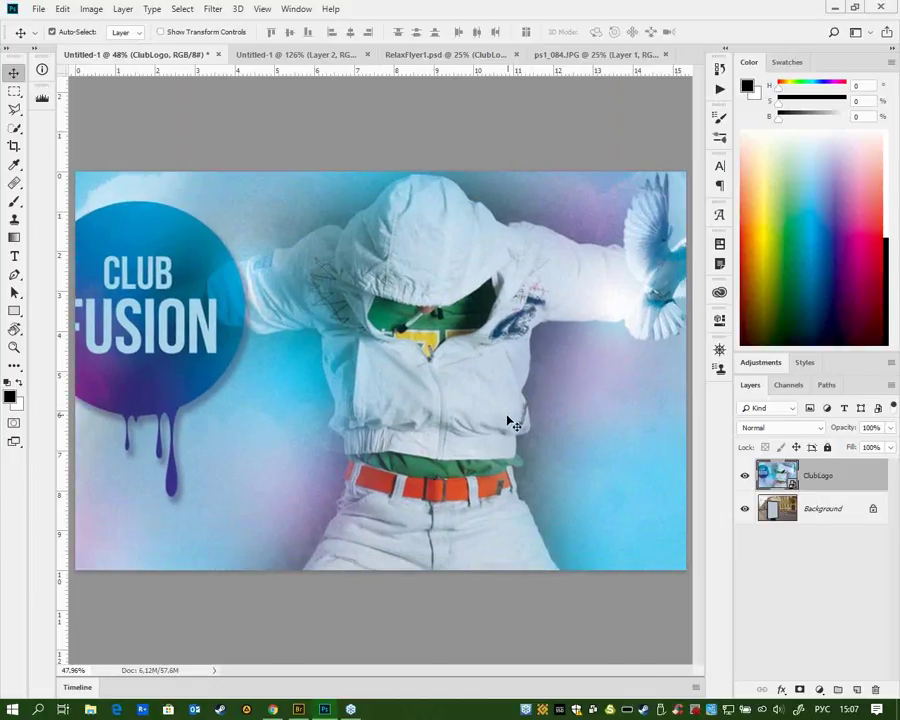
# - Close RelaxFlyer1 without saving, then nudge the flyer slightly up-left in the street photo
pyautogui.click(445, 55)
pyautogui.moveTo(337, 390); pyautogui.dragTo(362, 348)
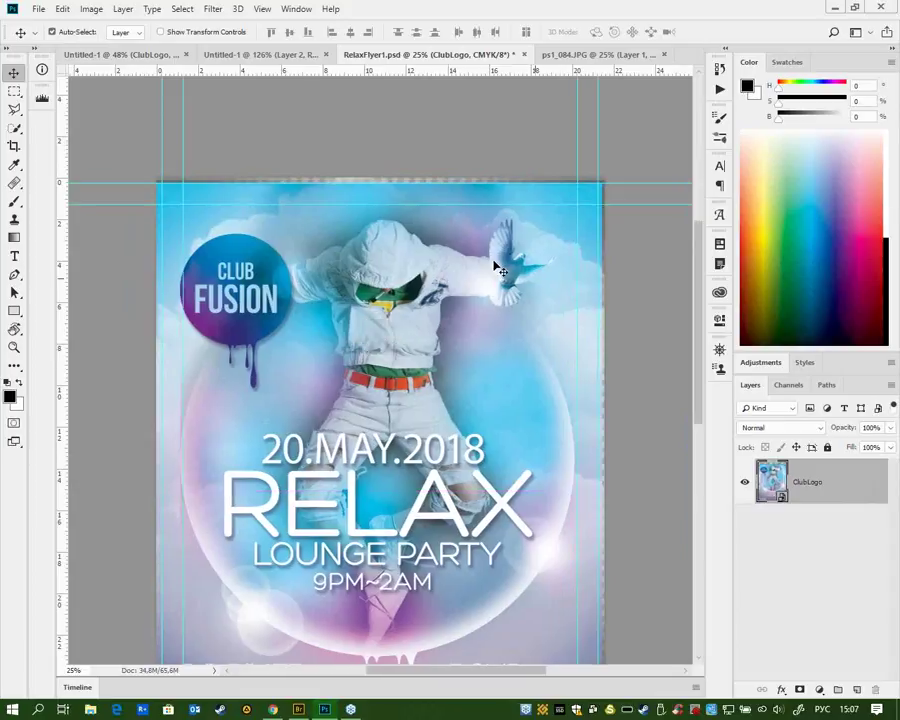
pyautogui.click(523, 54)
pyautogui.click(366, 190)
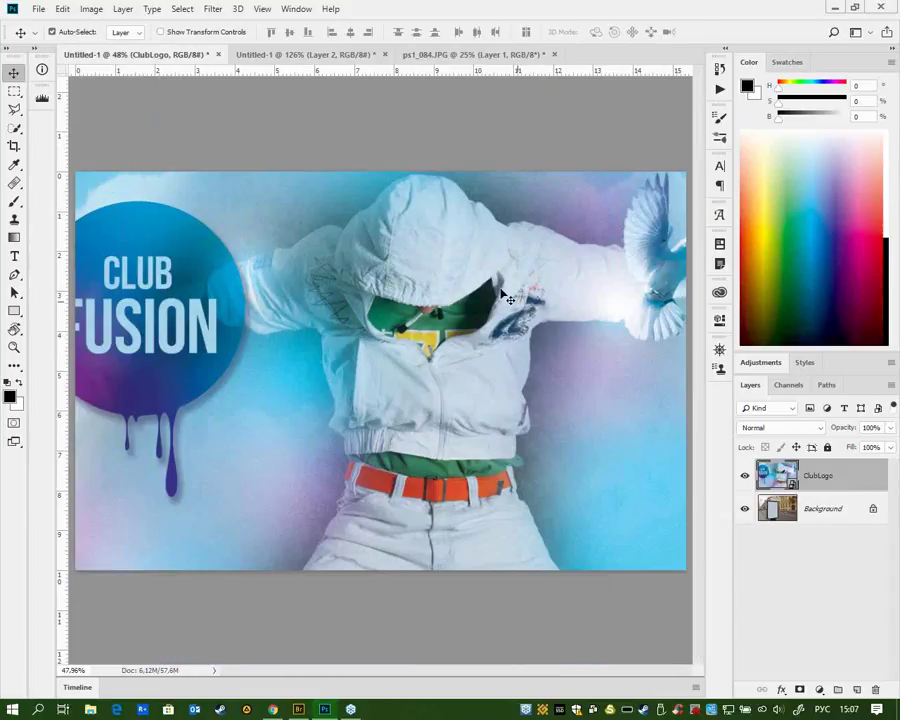
pyautogui.moveTo(478, 362); pyautogui.dragTo(469, 357)
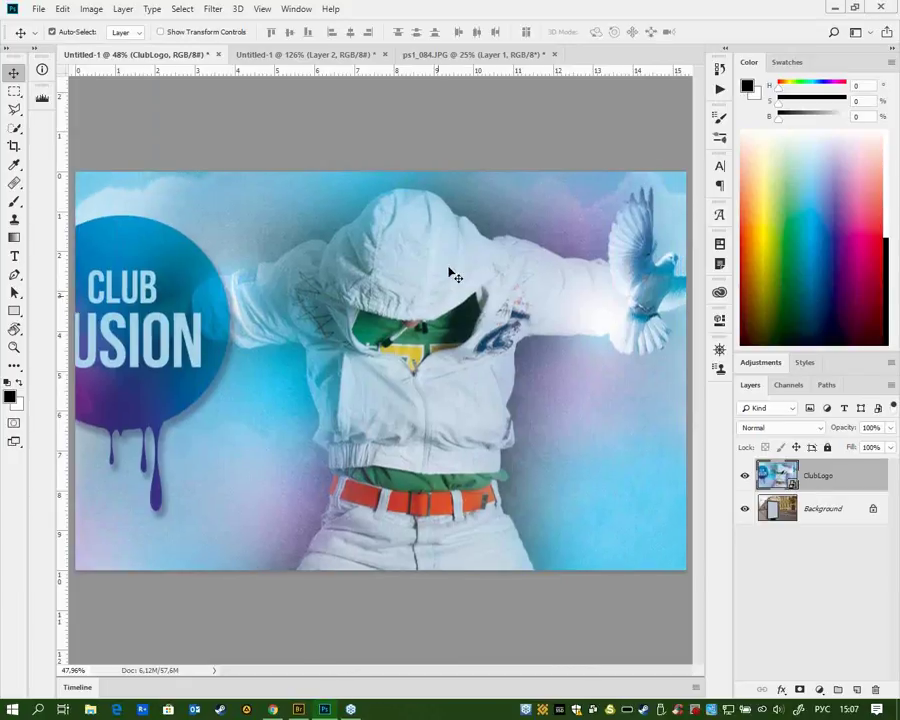
# - Free-transform the flyer down to roughly 30% of its size
pyautogui.hotkey('ctrl', 't')
pyautogui.moveTo(284, 198); pyautogui.dragTo(477, 360)
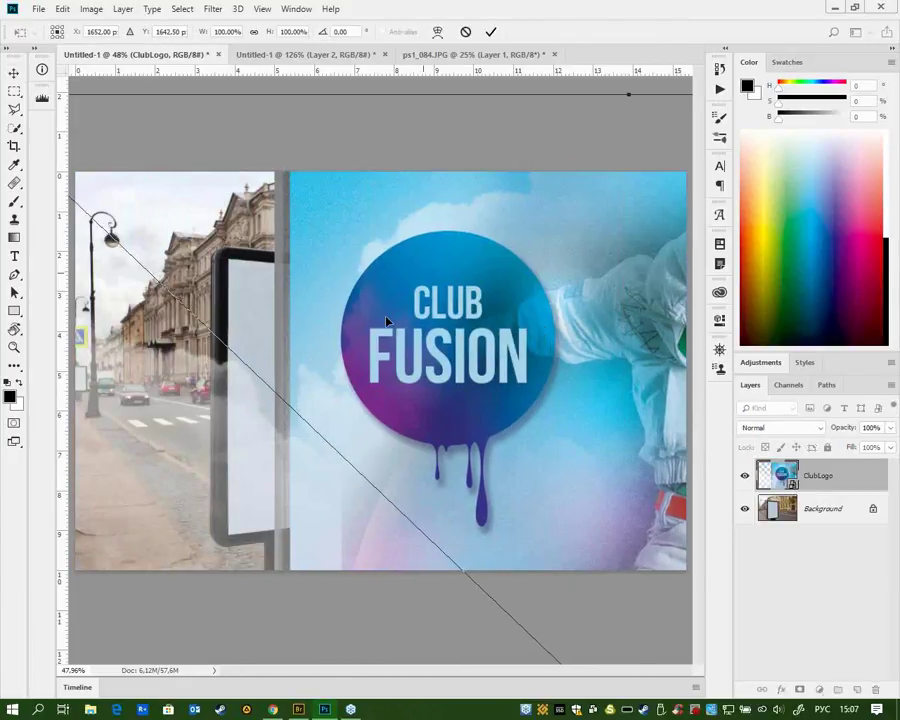
pyautogui.moveTo(386, 320); pyautogui.dragTo(490, 395)
pyautogui.moveTo(75, 174)
pyautogui.mouseDown()
pyautogui.moveTo(426, 349)
pyautogui.moveTo(149, 190)
pyautogui.mouseUp()
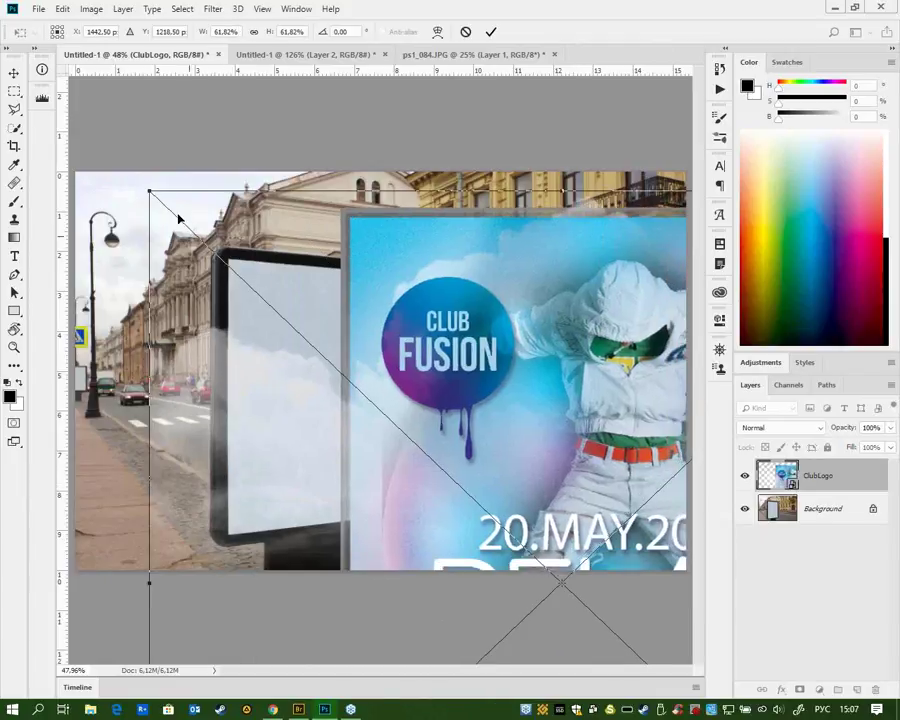
pyautogui.moveTo(600, 546)
pyautogui.mouseDown()
pyautogui.moveTo(380, 335)
pyautogui.moveTo(385, 347)
pyautogui.mouseUp()
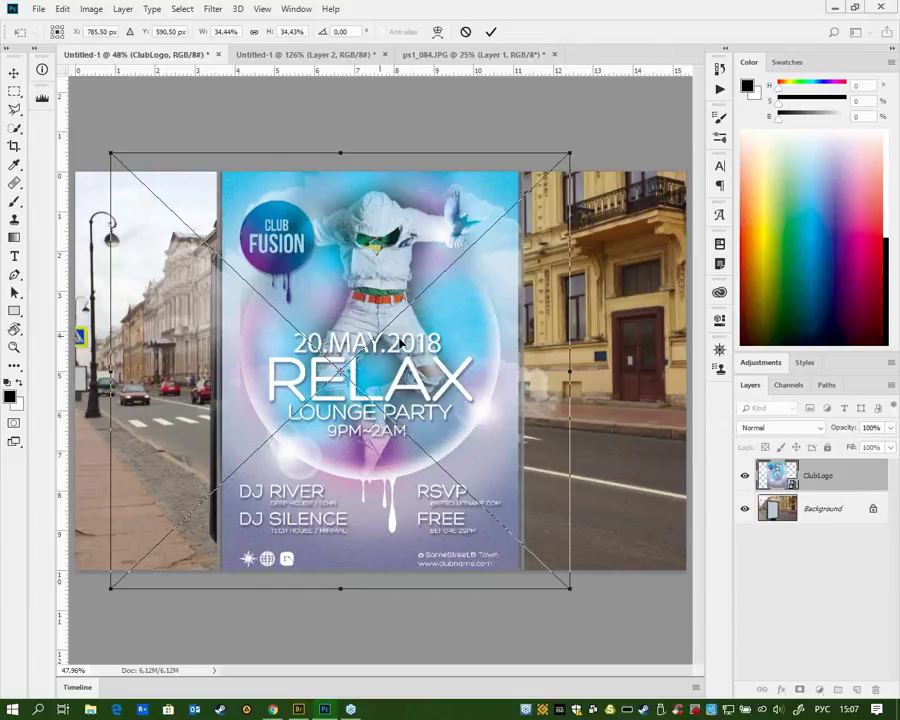
pyautogui.moveTo(570, 154); pyautogui.dragTo(545, 180)
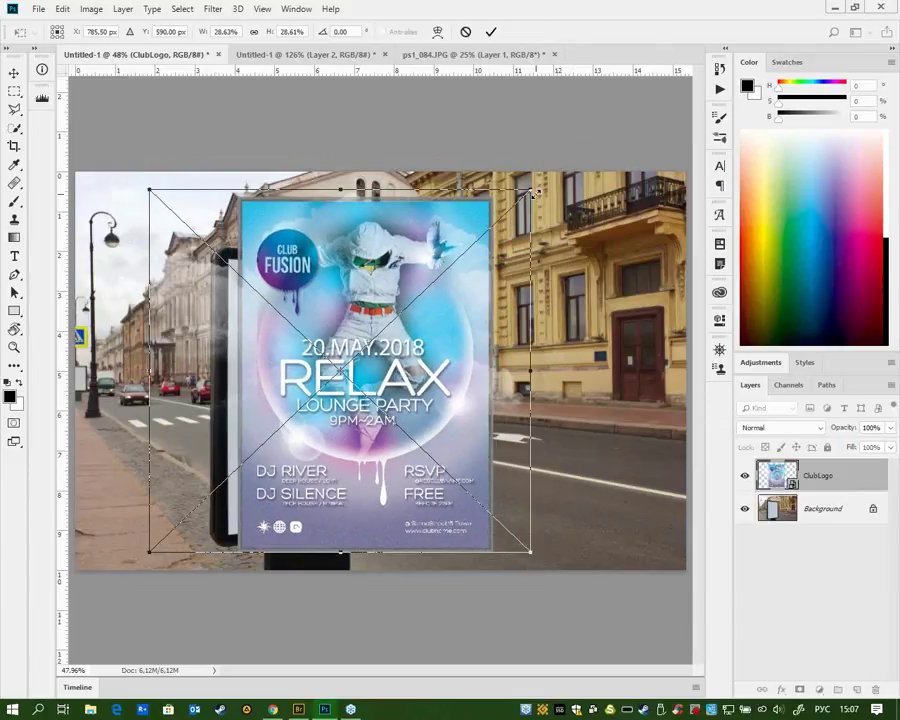
pyautogui.press('Return')
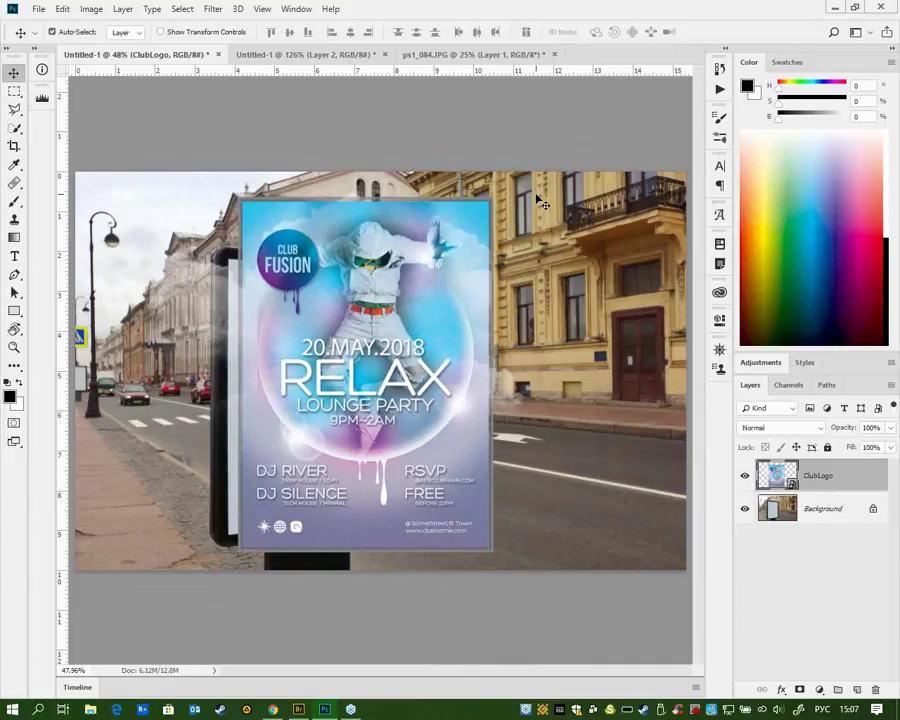
# - Position the scaled flyer over the billboard panel in the street photo
pyautogui.moveTo(453, 228)
pyautogui.mouseDown()
pyautogui.moveTo(465, 254)
pyautogui.moveTo(483, 243)
pyautogui.mouseUp()
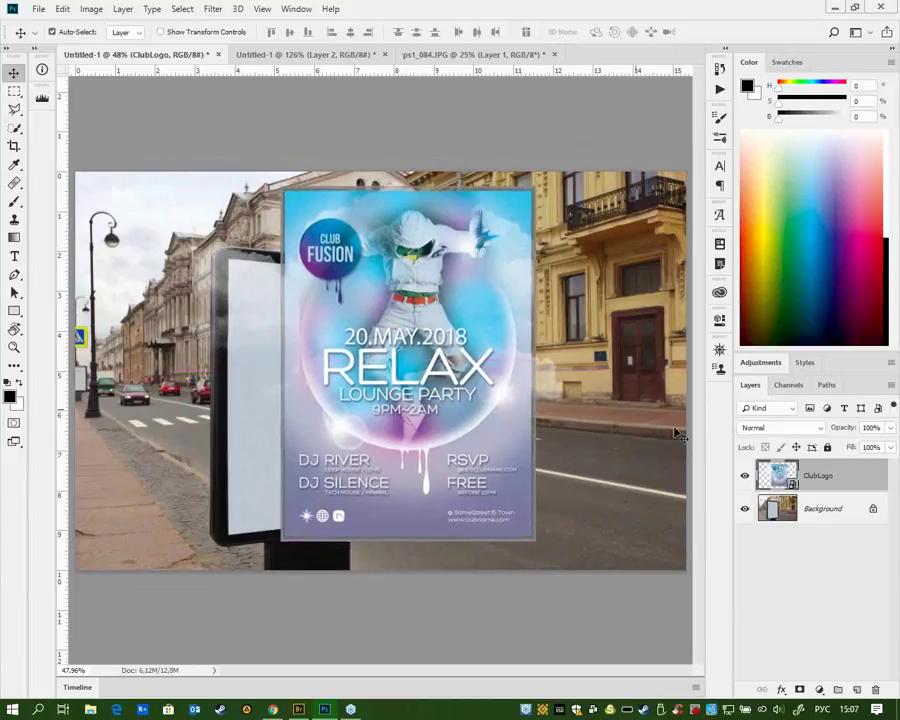
pyautogui.moveTo(356, 241)
pyautogui.mouseDown()
pyautogui.moveTo(414, 286)
pyautogui.moveTo(382, 309)
pyautogui.mouseUp()
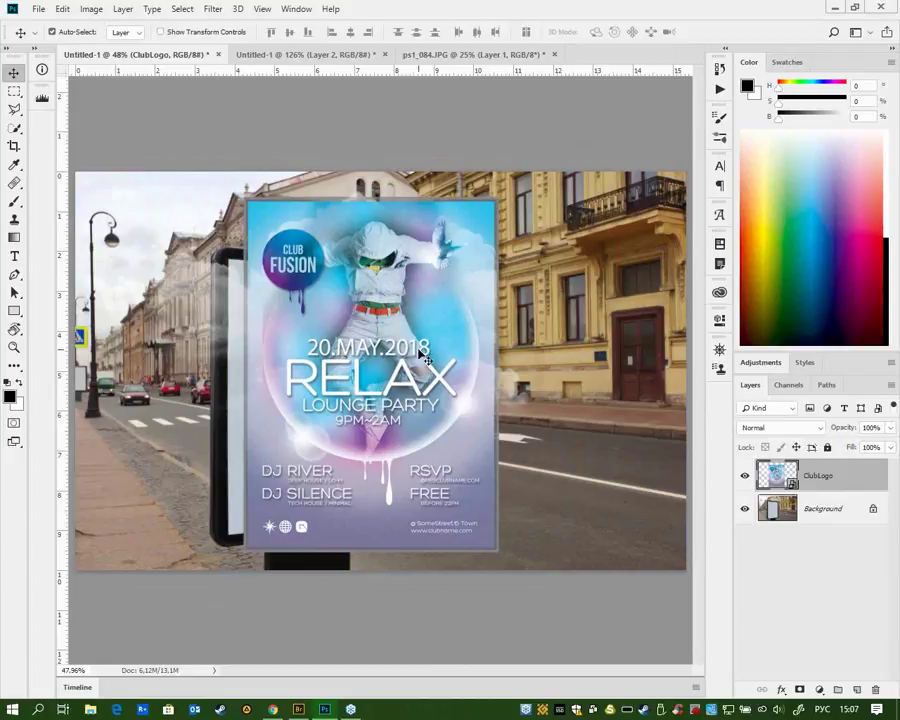
pyautogui.moveTo(424, 355); pyautogui.dragTo(410, 343)
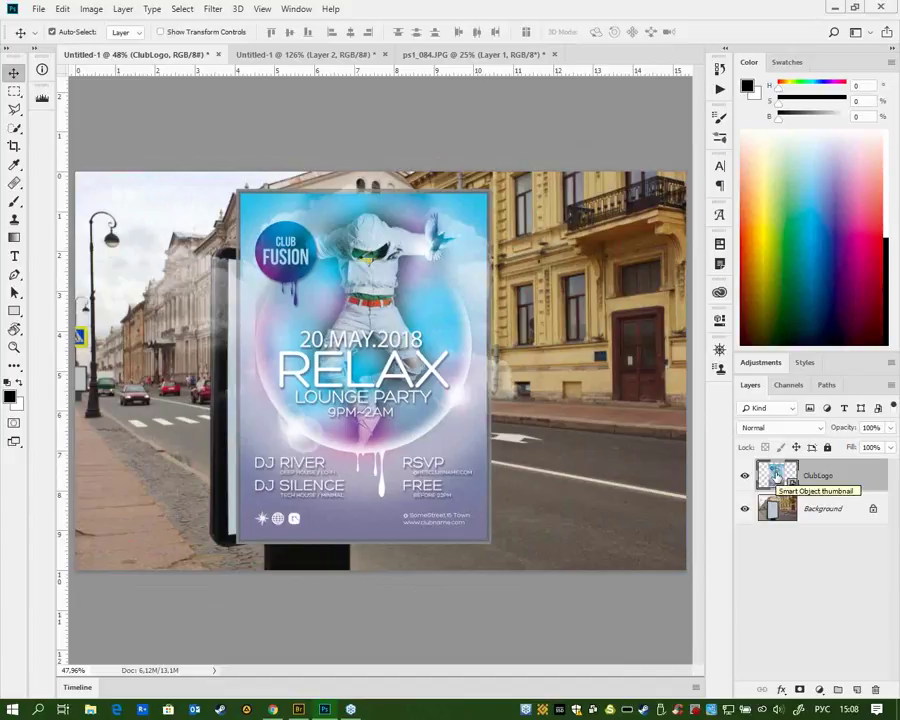
# - Open the ClubLogo contents as ClubLogo.psb, move its tab second, and return to Untitled-1
pyautogui.doubleClick(777, 476)
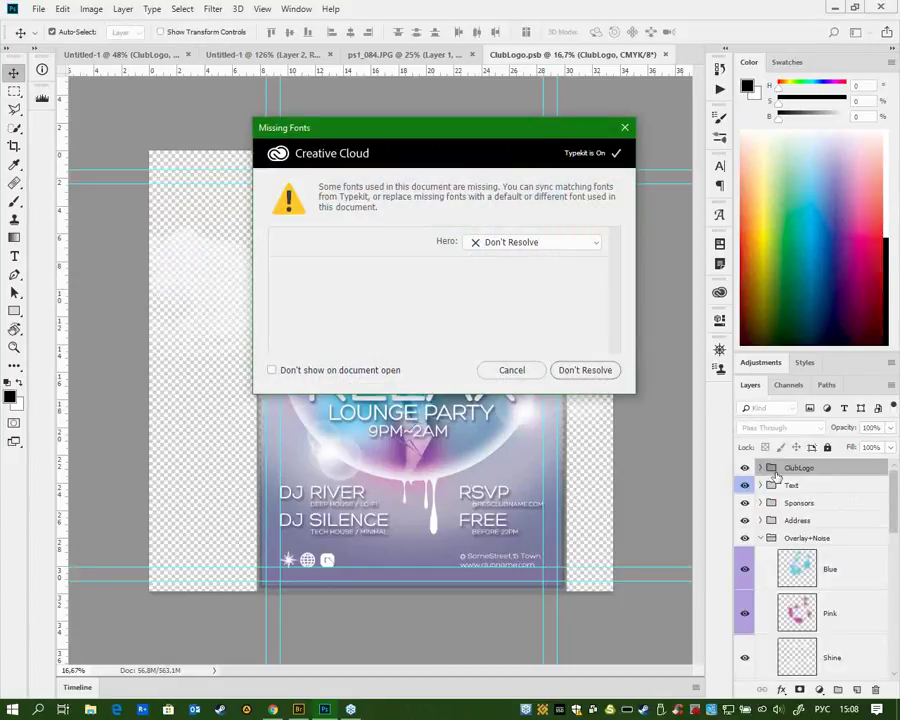
pyautogui.click(585, 370)
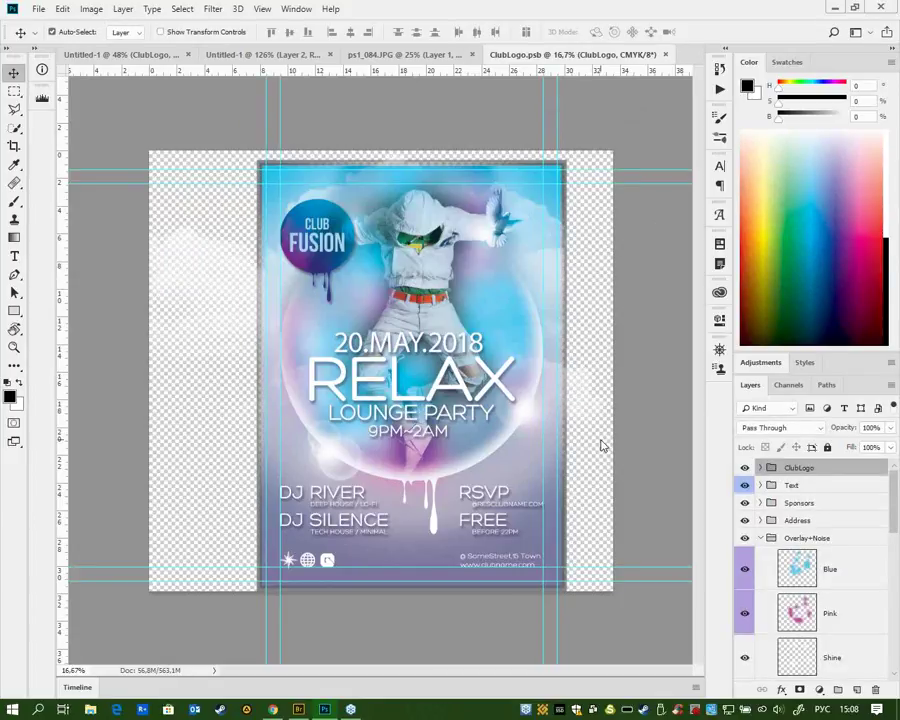
pyautogui.scroll(-3, 829, 500)
pyautogui.scroll(-5, 829, 507)
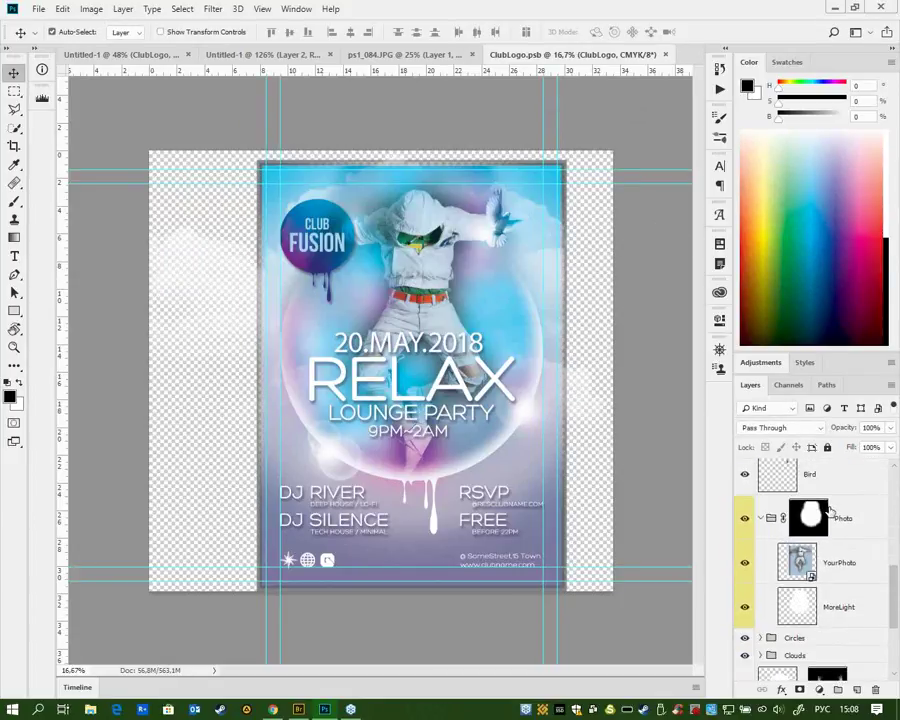
pyautogui.scroll(-5, 840, 560)
pyautogui.scroll(5, 846, 590)
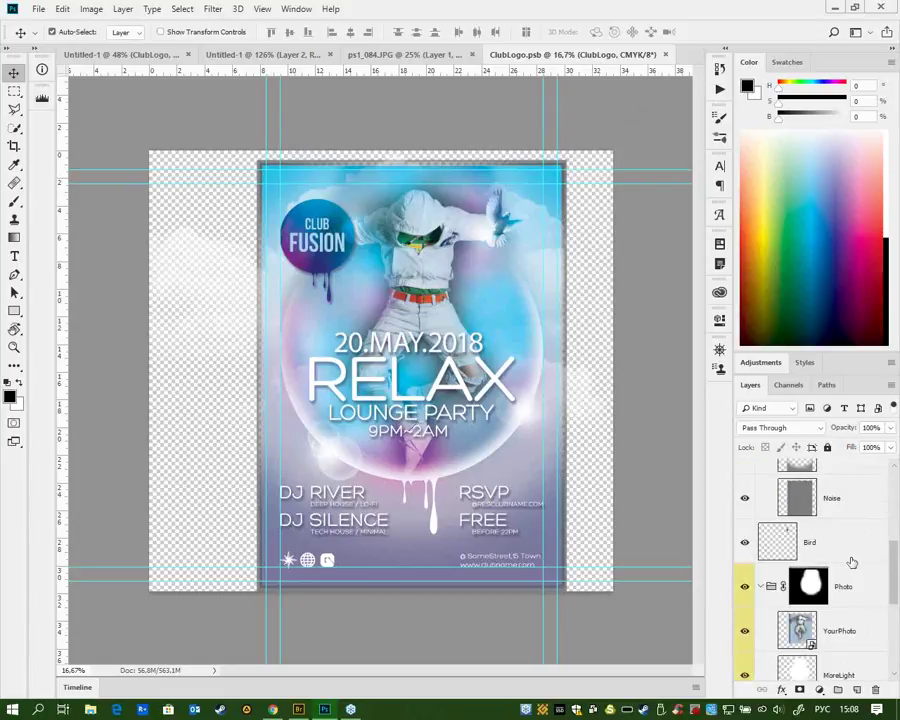
pyautogui.scroll(4, 848, 562)
pyautogui.scroll(3, 858, 545)
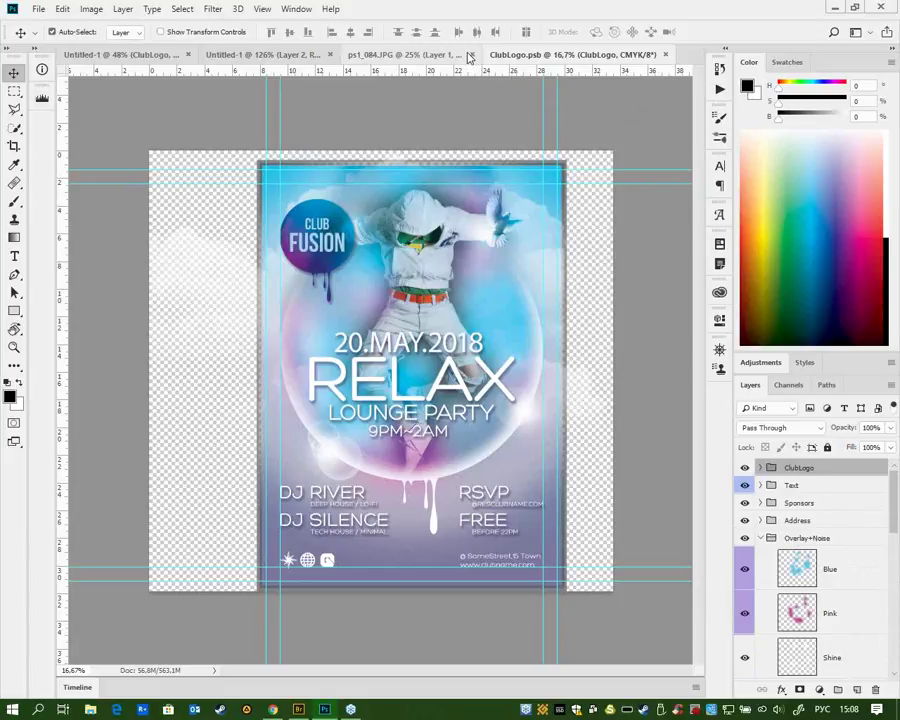
pyautogui.moveTo(480, 56); pyautogui.dragTo(209, 65)
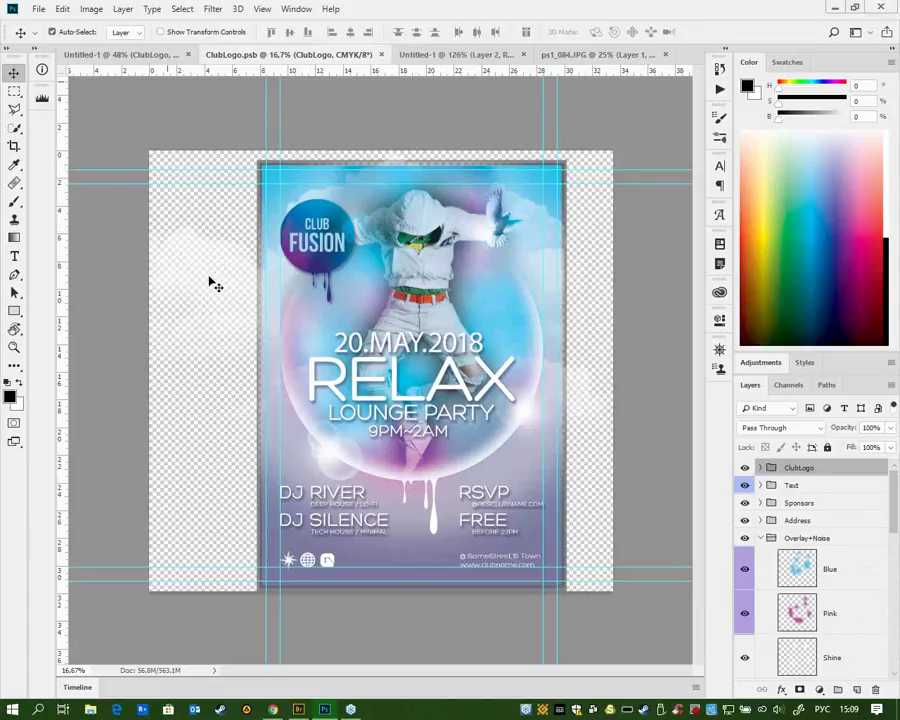
pyautogui.click(160, 55)
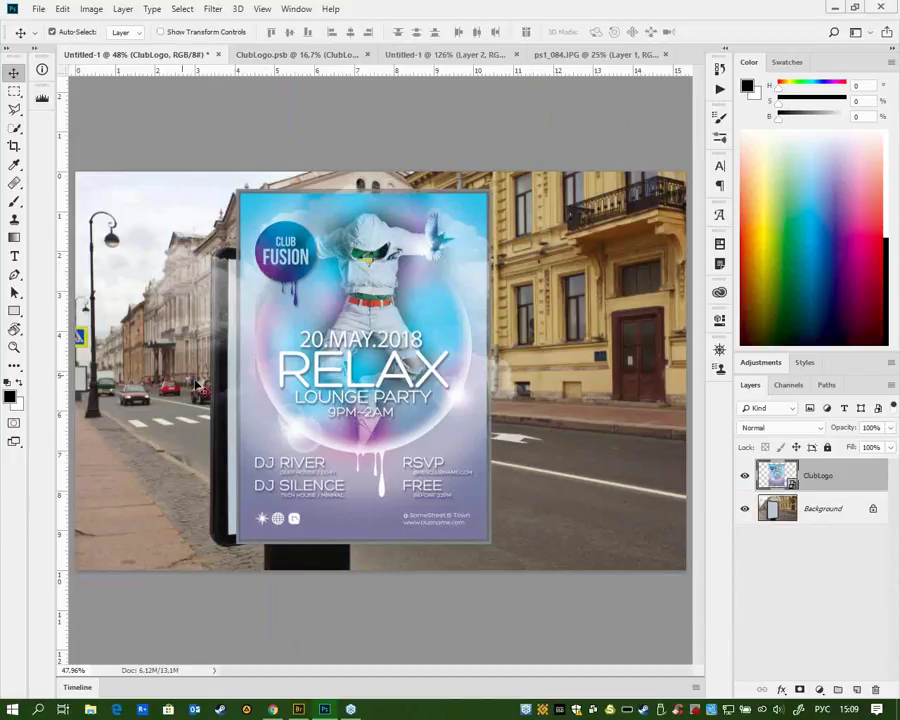
# - In ClubLogo.psb, group the selected layers into a group named 'poster'
pyautogui.click(312, 54)
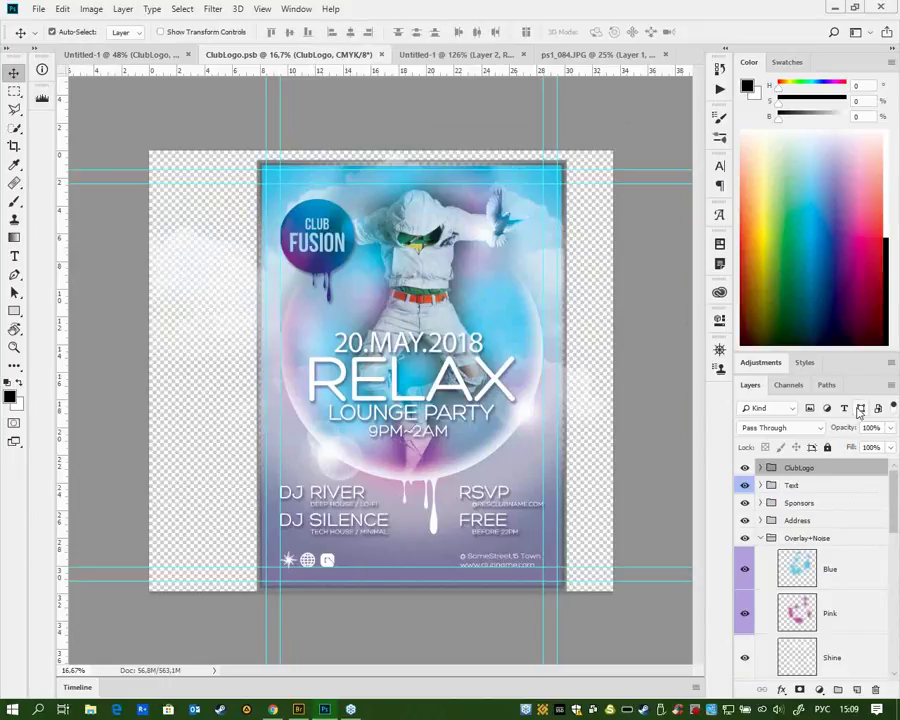
pyautogui.scroll(-3, 827, 474)
pyautogui.scroll(-5, 827, 474)
pyautogui.scroll(-3, 822, 560)
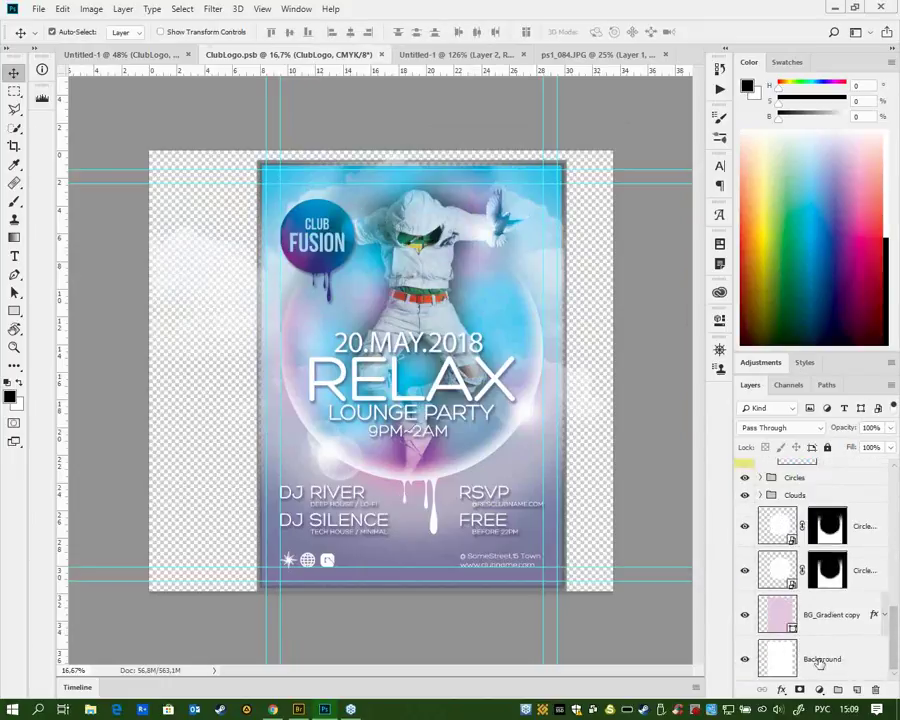
pyautogui.hotkey('ctrl', 'g')
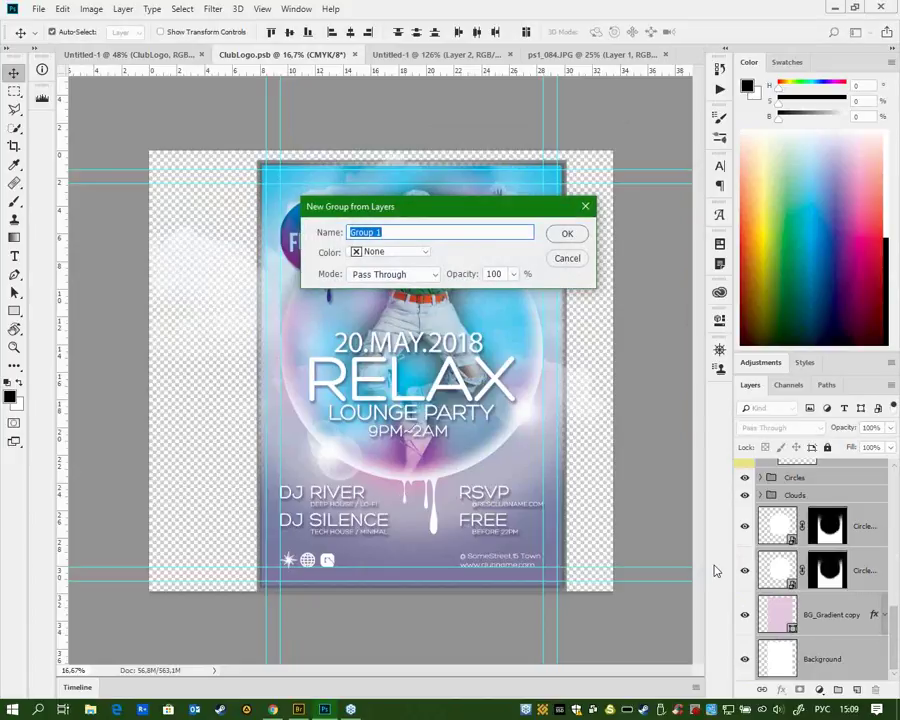
pyautogui.write('зщы')
pyautogui.write('еук')
pyautogui.press('BackSpace')
pyautogui.press('BackSpace')
pyautogui.press('BackSpace')
pyautogui.press('BackSpace')
pyautogui.press('BackSpace')
pyautogui.press('BackSpace')
pyautogui.hotkey('alt', 'shift')
pyautogui.write('poster')
pyautogui.press('Return')
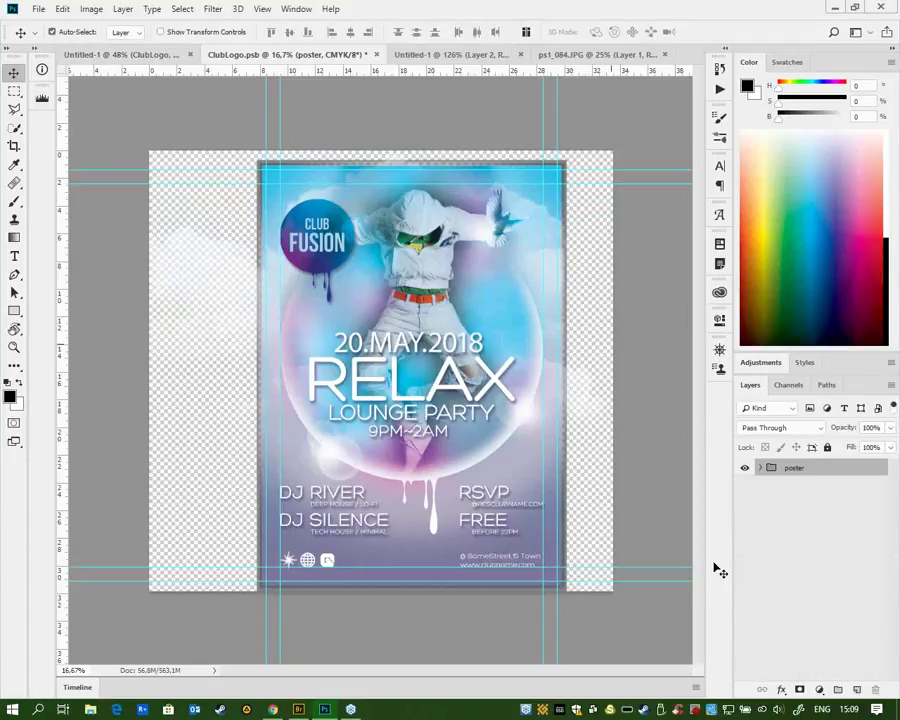
# - Mask the poster group to a rectangular selection of the flyer area
pyautogui.click(14, 91)
pyautogui.moveTo(265, 170); pyautogui.dragTo(557, 580)
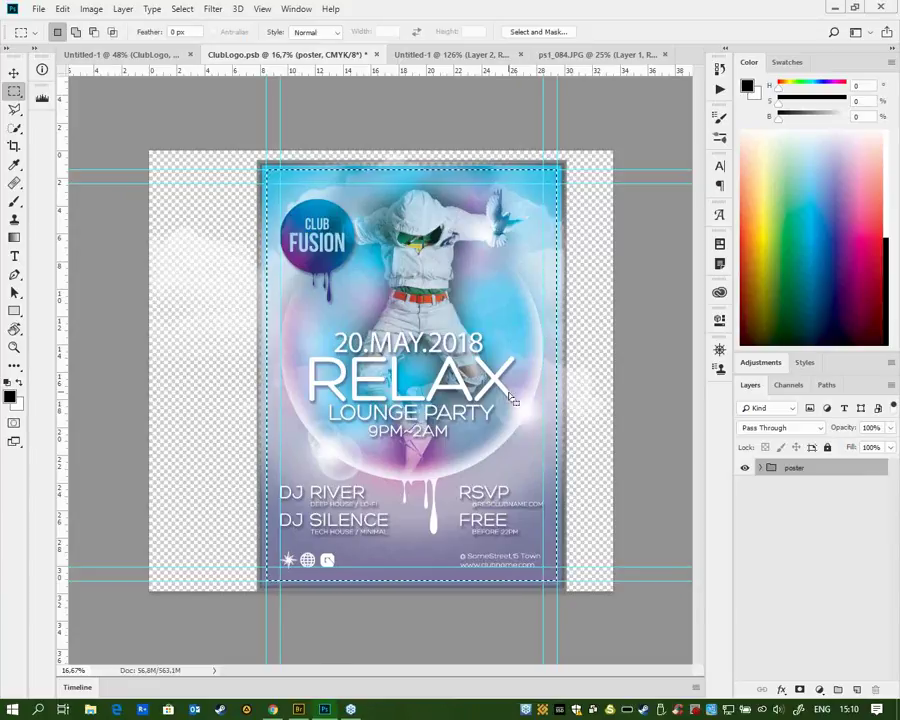
pyautogui.click(799, 690)
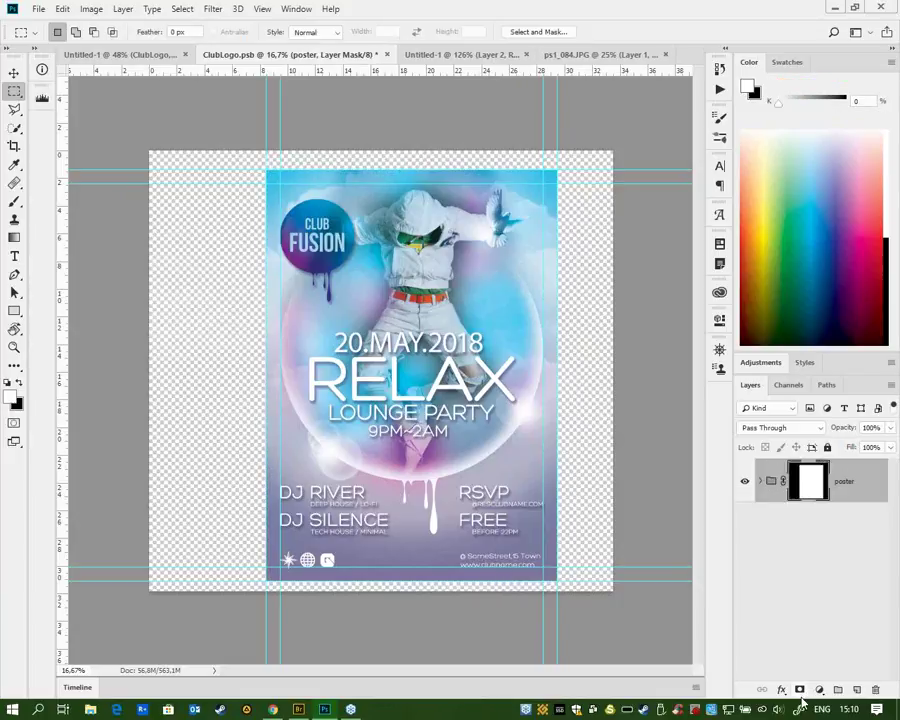
pyautogui.click(14, 73)
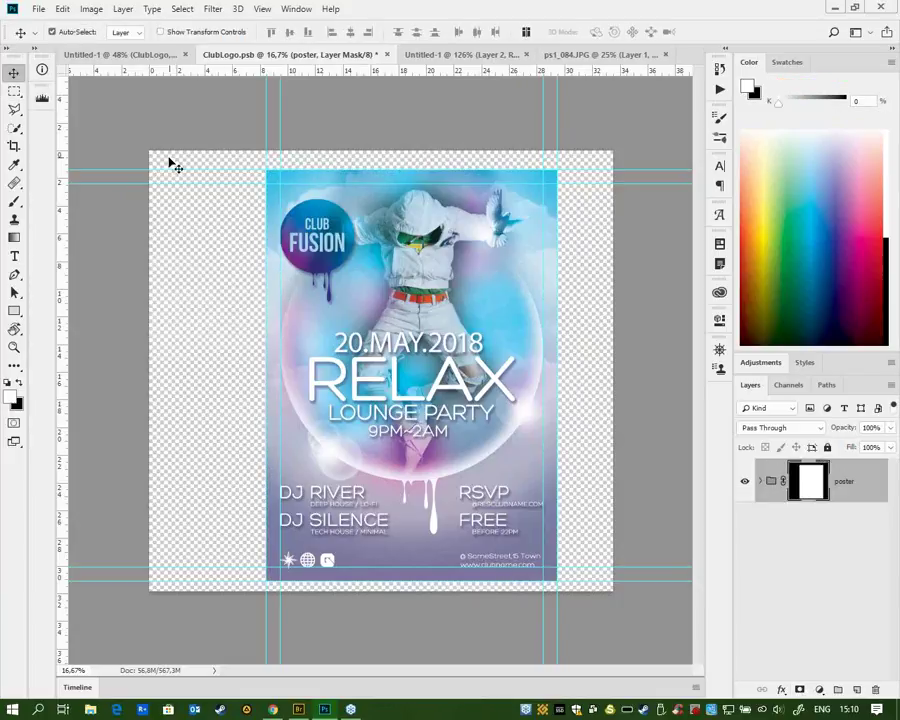
# - Trim ClubLogo.psb based on transparent pixels, then save and close it
pyautogui.click(91, 9)
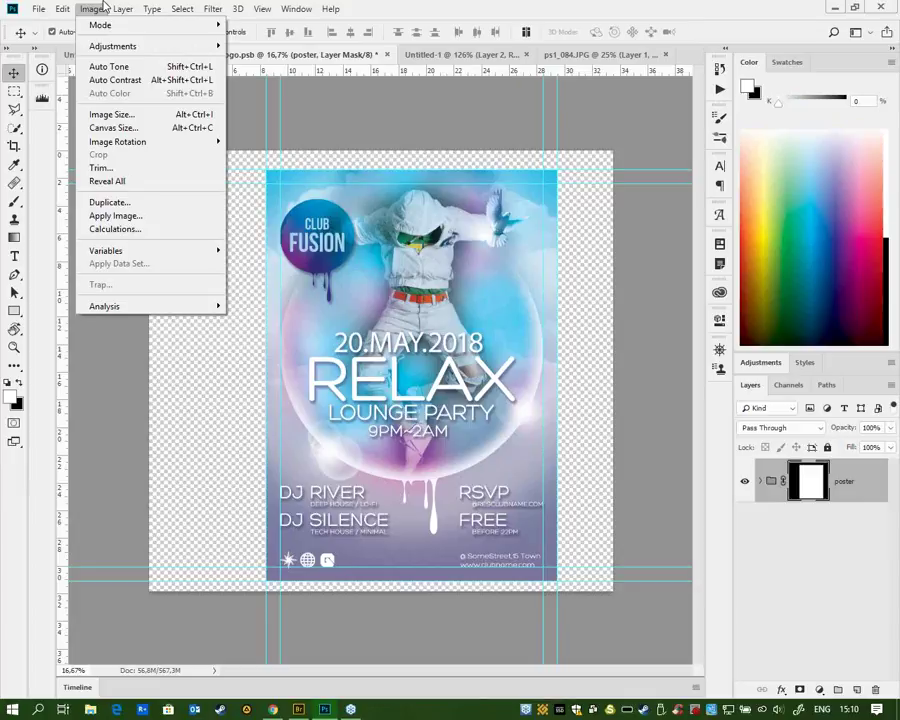
pyautogui.click(115, 166)
pyautogui.click(402, 219)
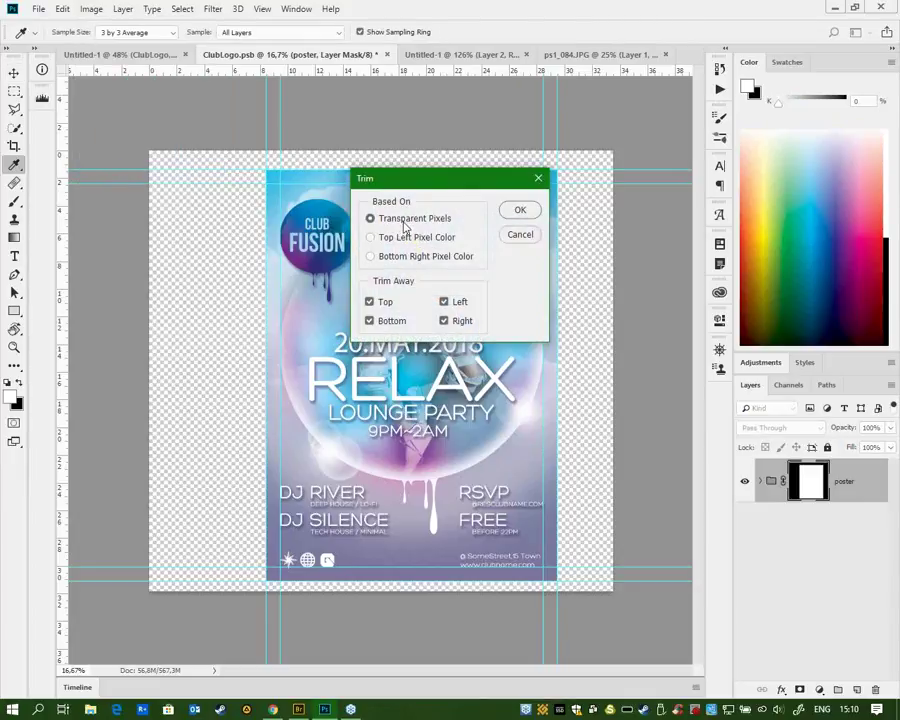
pyautogui.click(519, 209)
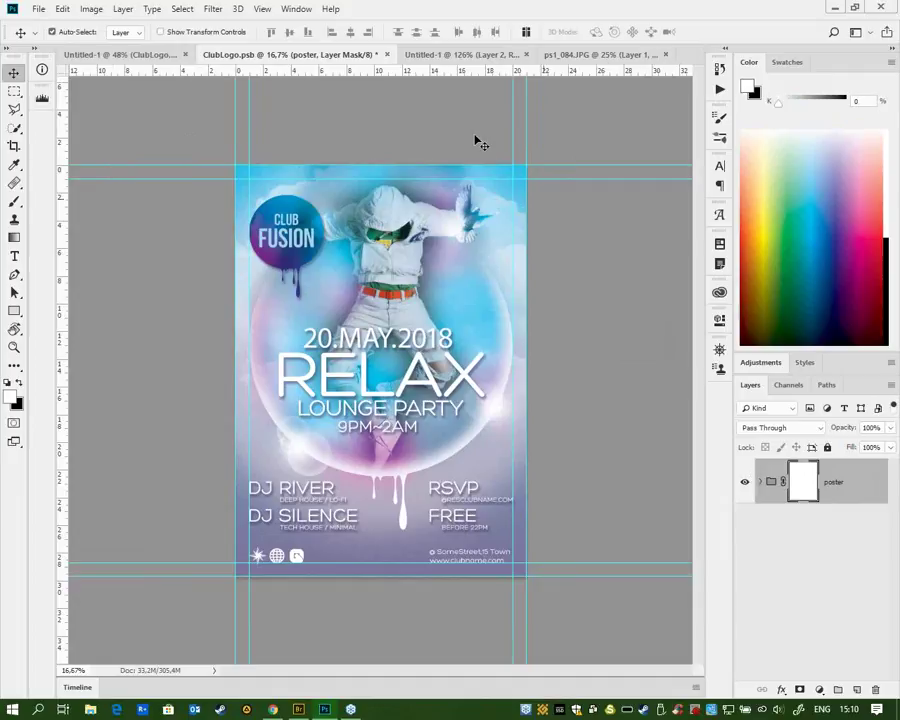
pyautogui.click(384, 54)
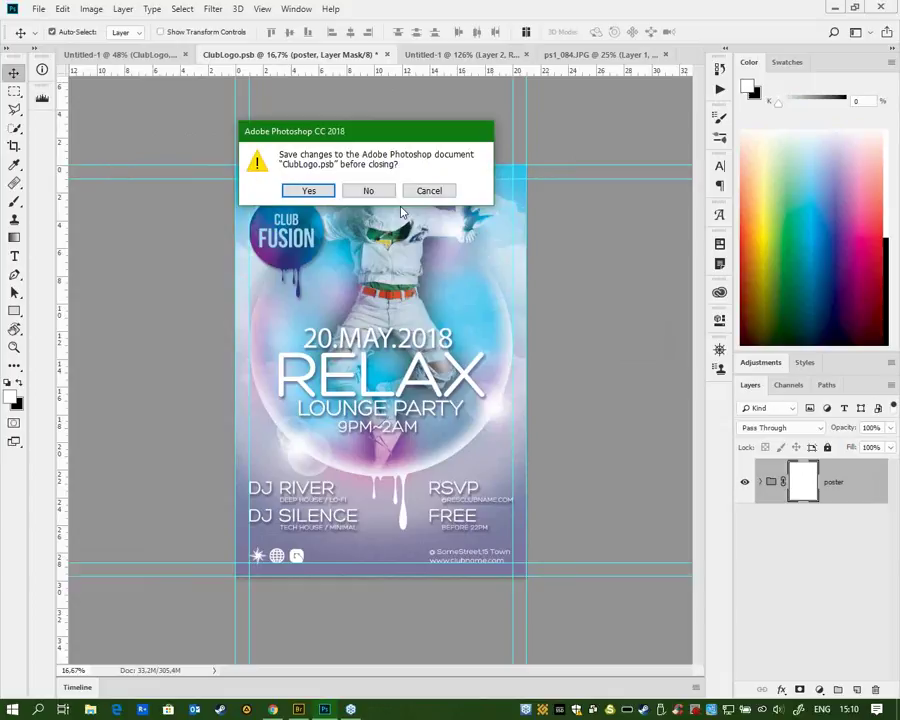
pyautogui.click(297, 190)
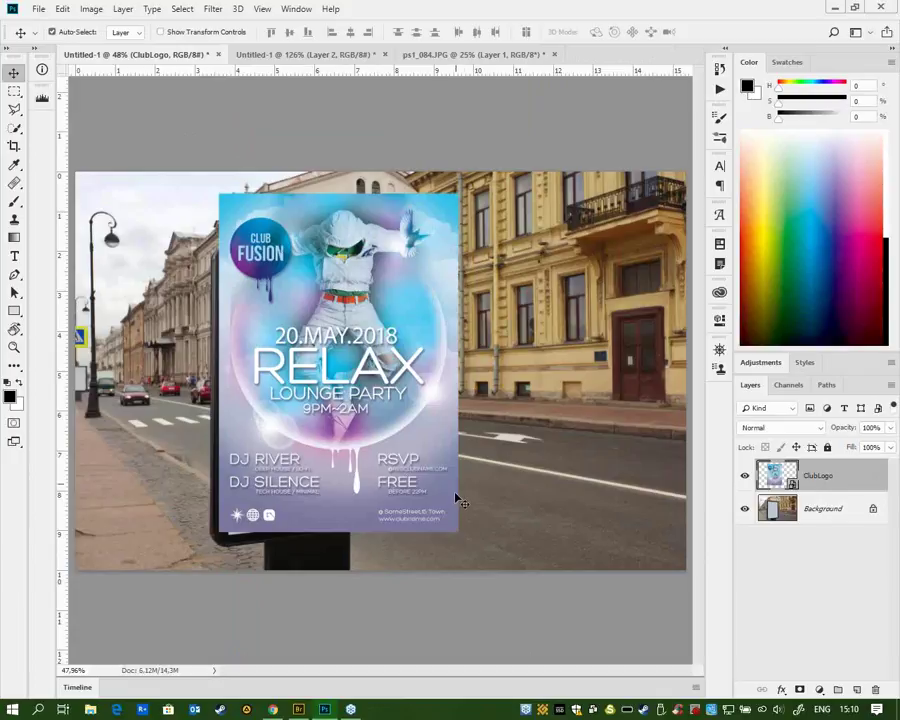
# - Shift the flyer within the street photo, try brushing on it, and decline rasterizing
pyautogui.moveTo(366, 261); pyautogui.dragTo(332, 280)
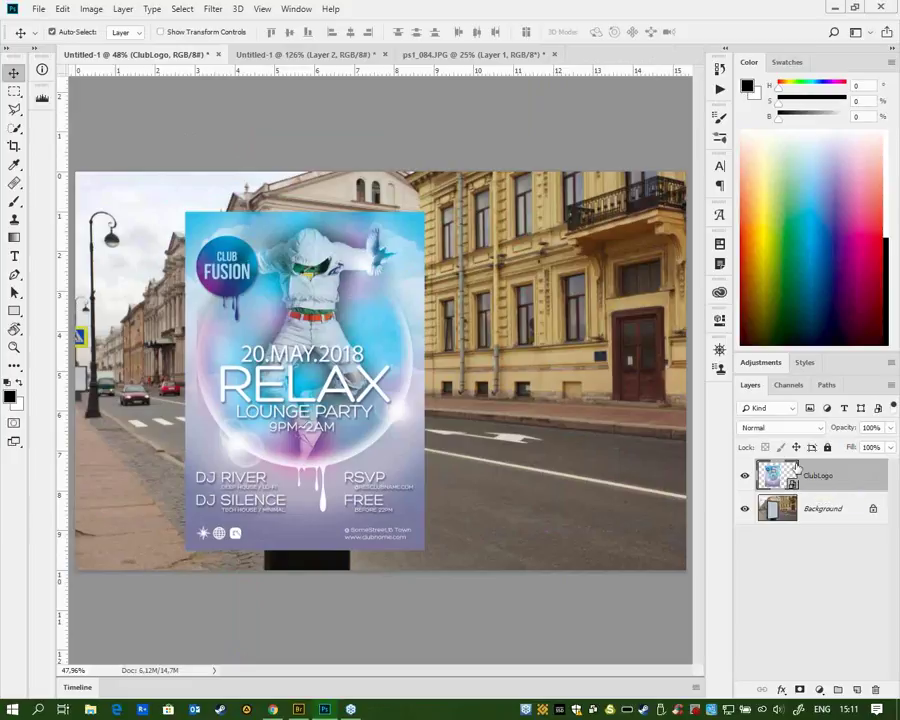
pyautogui.press('y')
pyautogui.press('b')
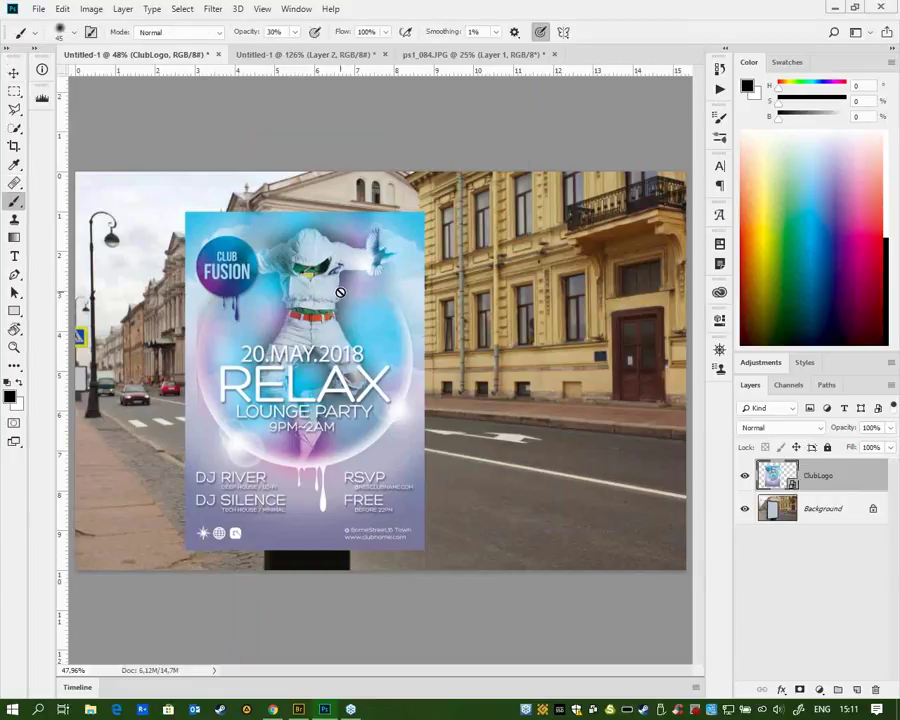
pyautogui.click(341, 296)
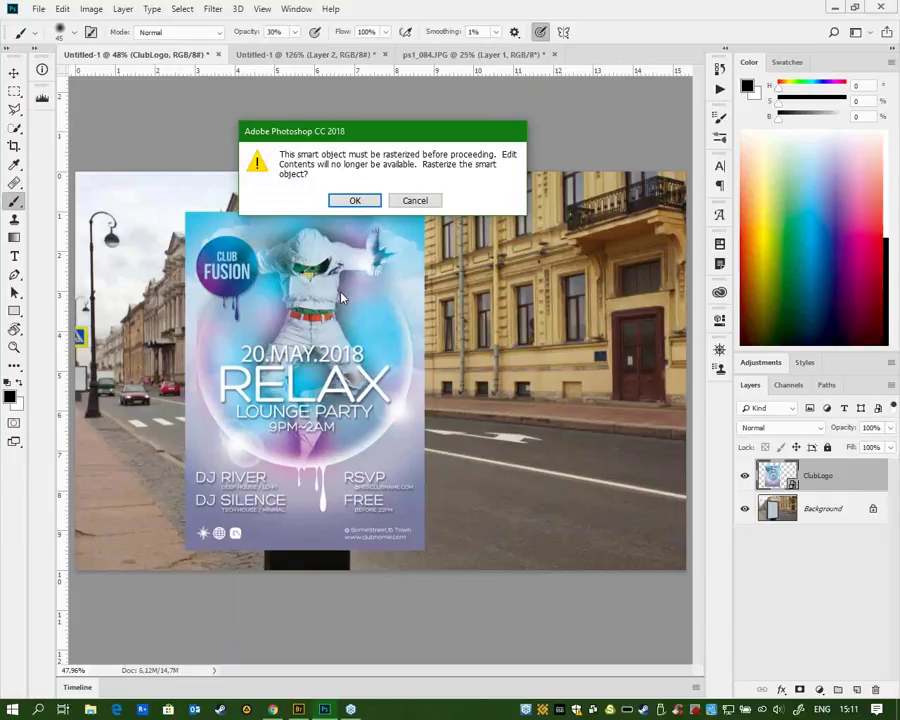
pyautogui.click(428, 201)
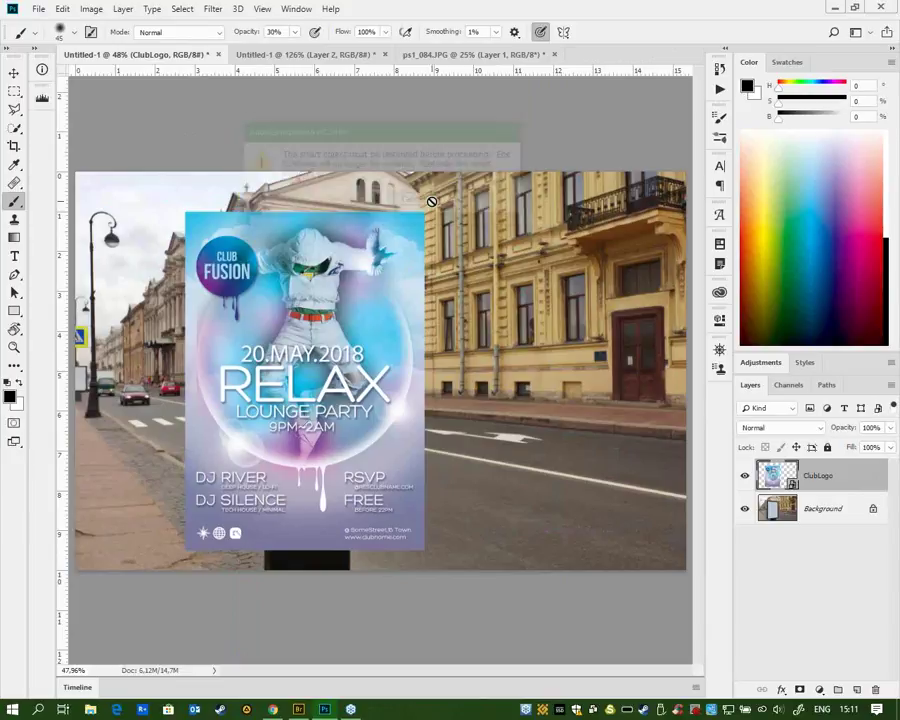
# - Place the ClubLogo flyer over the street billboard, nudging it slightly left
pyautogui.click(14, 73)
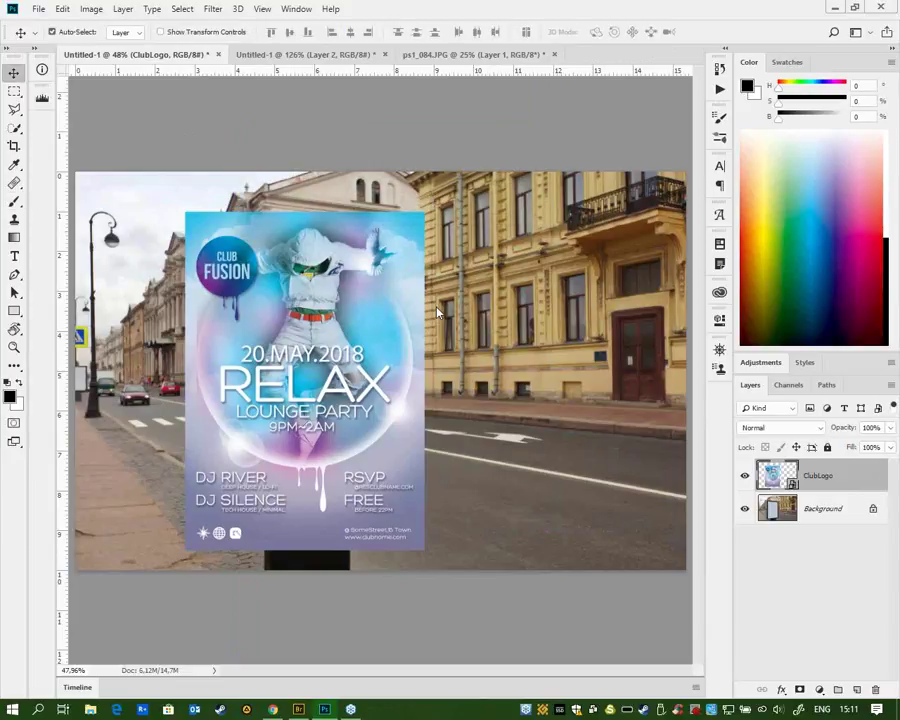
pyautogui.moveTo(316, 263); pyautogui.dragTo(360, 247)
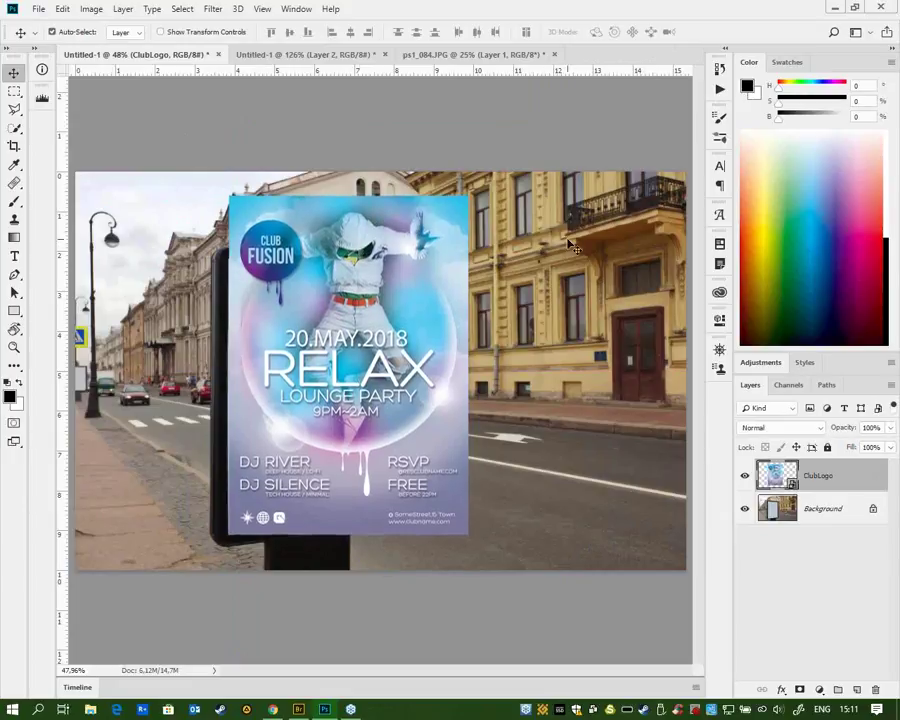
pyautogui.press('Left')
pyautogui.press('Left')
pyautogui.press('Left')
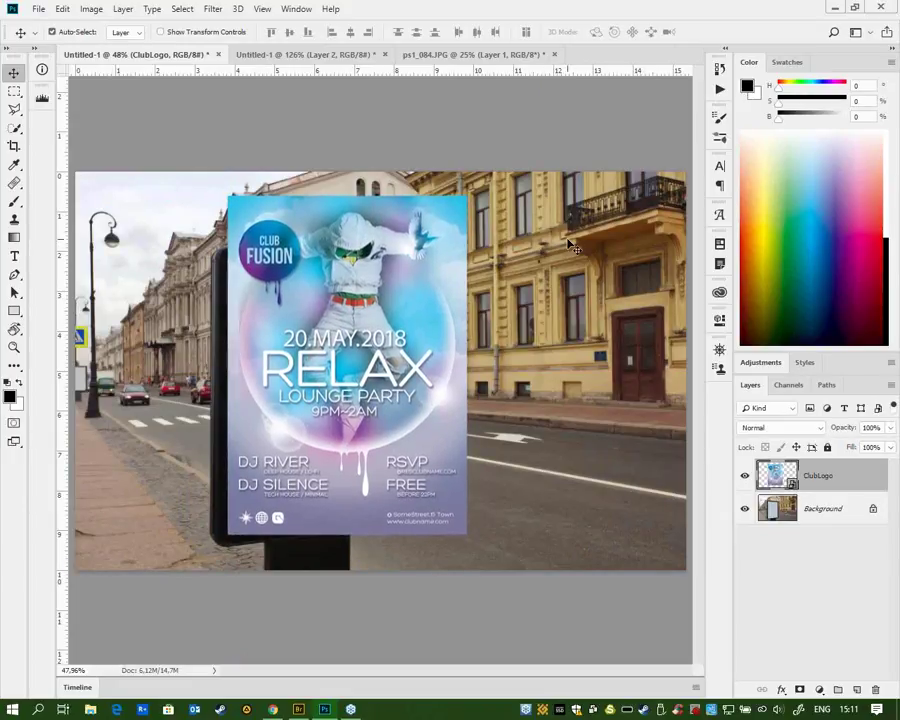
pyautogui.hotkey('ctrl', 't')
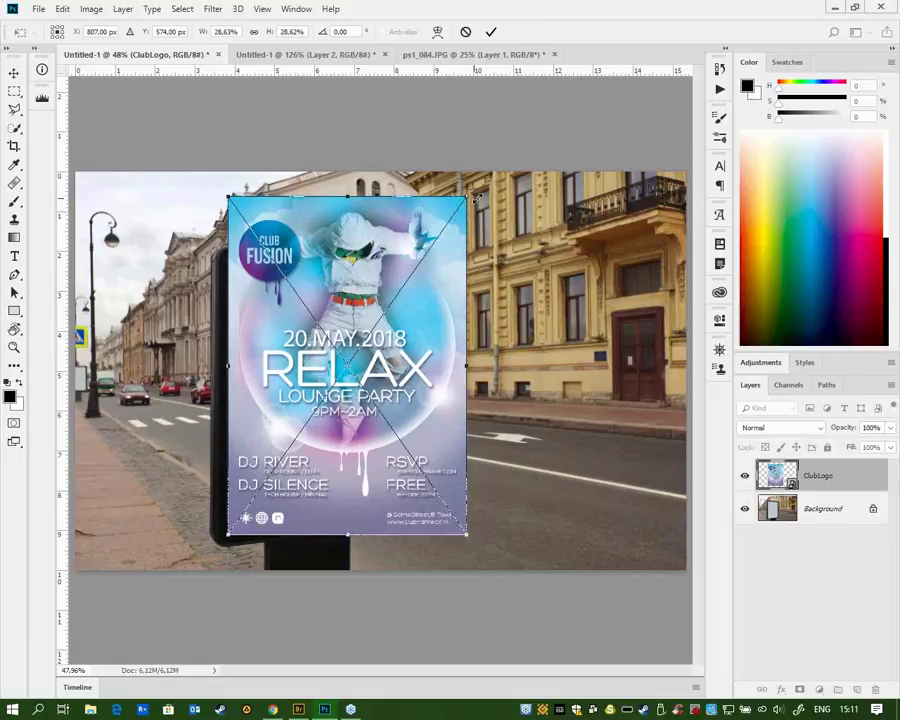
# - Scale the flyer and pull its corners to fit the billboard frame
pyautogui.moveTo(479, 198); pyautogui.dragTo(390, 274)
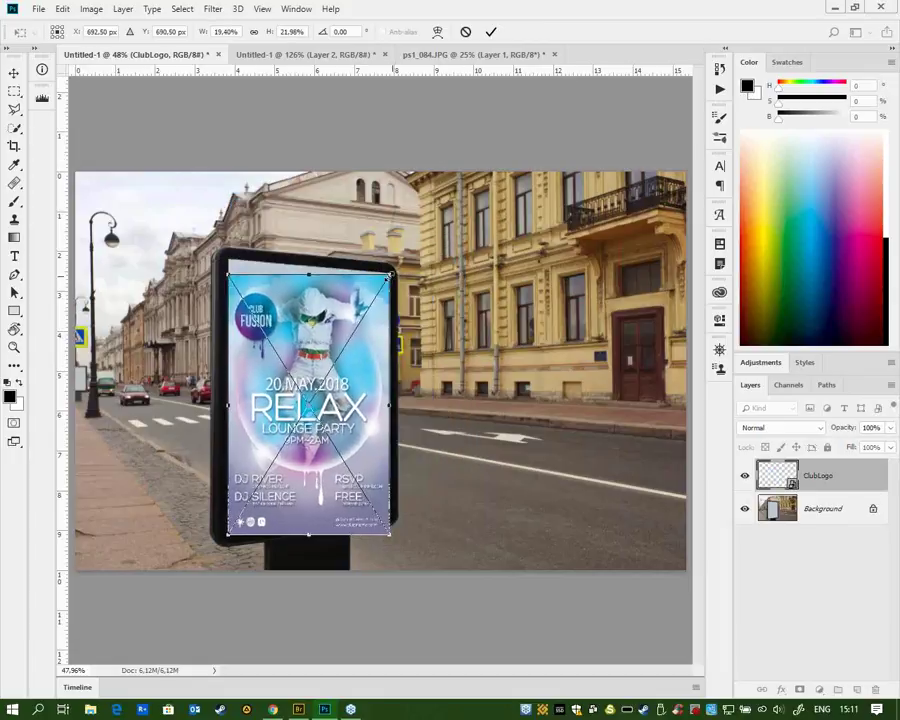
pyautogui.moveTo(229, 272); pyautogui.dragTo(229, 261)
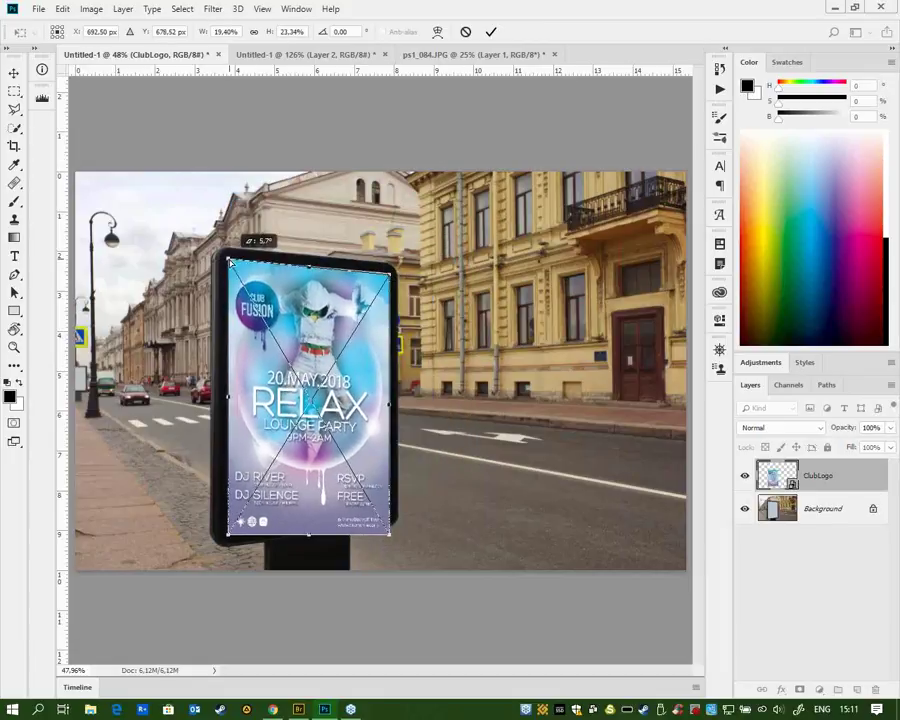
pyautogui.moveTo(390, 533); pyautogui.dragTo(391, 520)
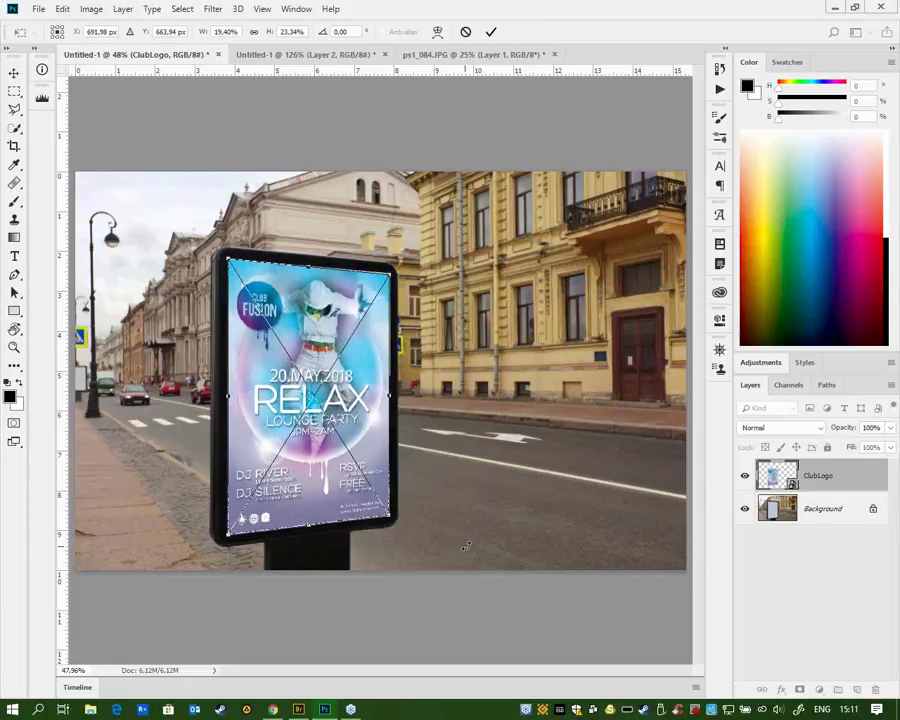
pyautogui.press('Return')
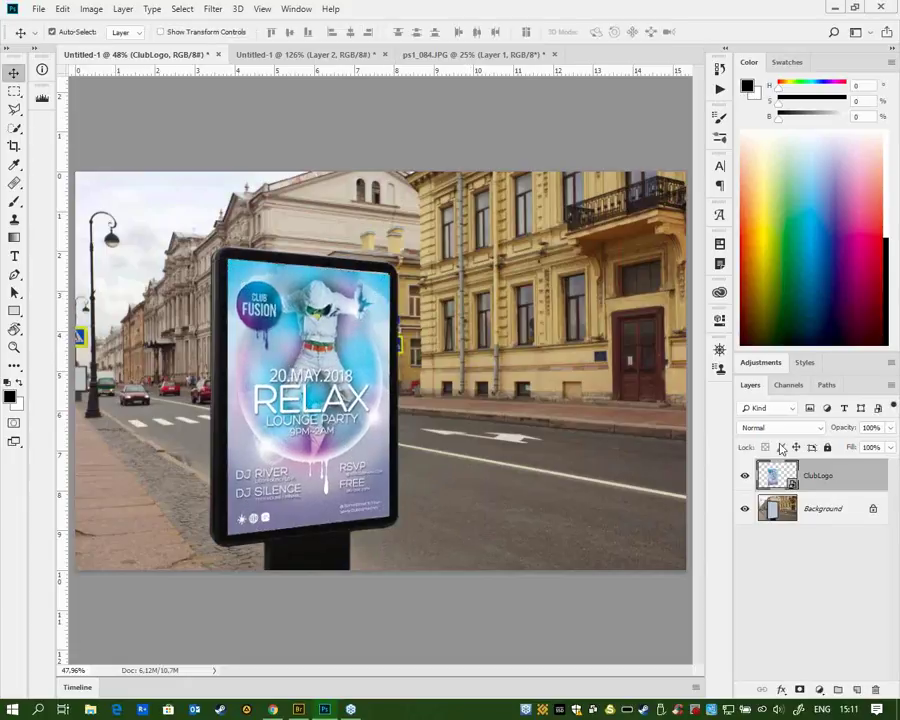
# - Blend the flyer in Multiply mode and compare by toggling its visibility
pyautogui.click(780, 427)
pyautogui.click(755, 129)
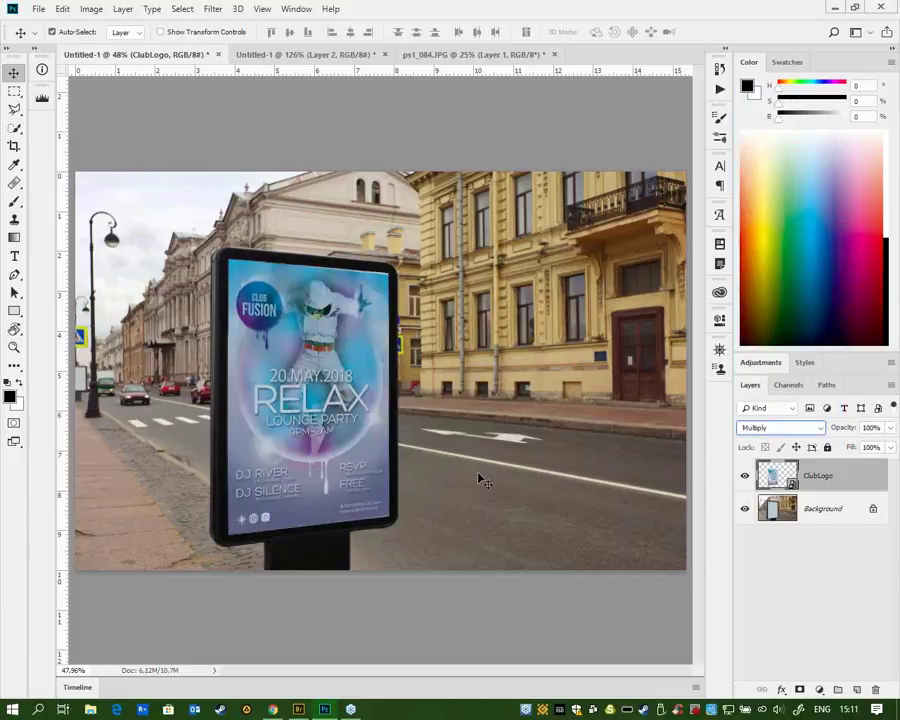
pyautogui.click(745, 476)
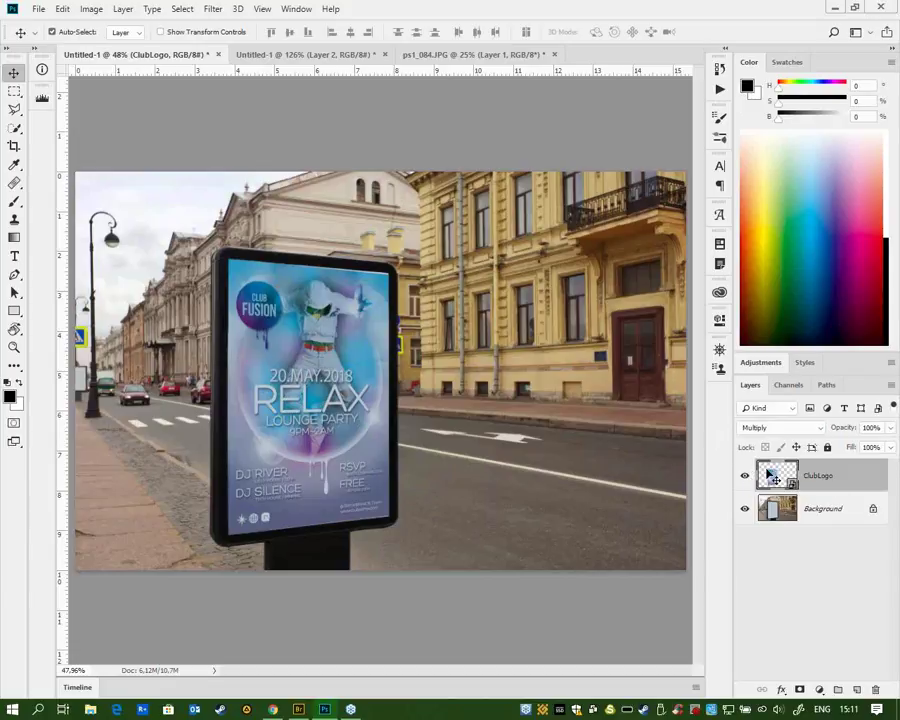
pyautogui.click(295, 54)
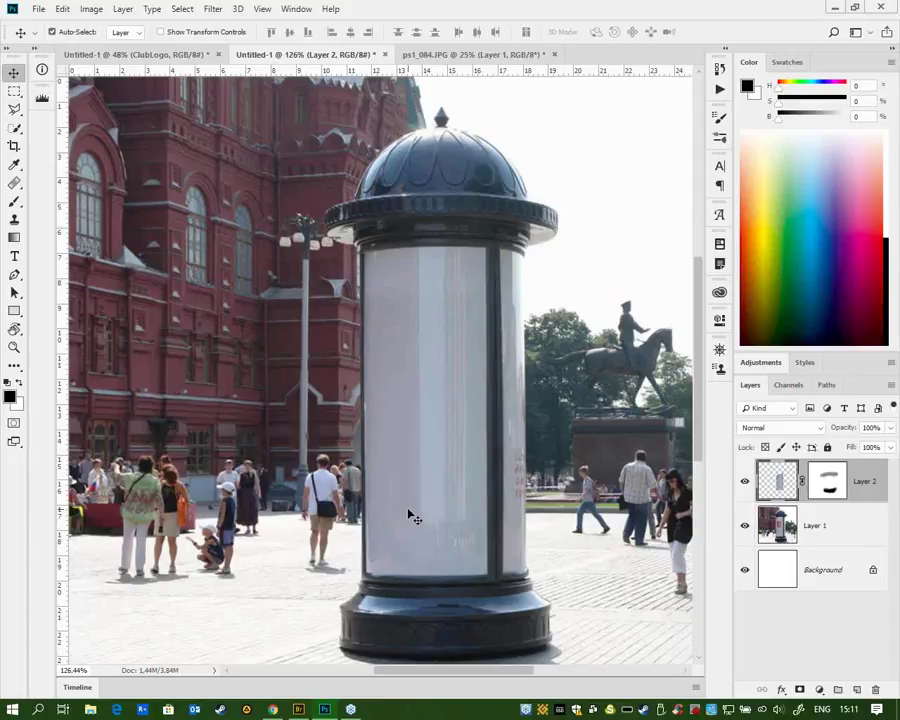
# - Copy the flyer layer into the column document, set it to Normal, and position it
pyautogui.click(88, 52)
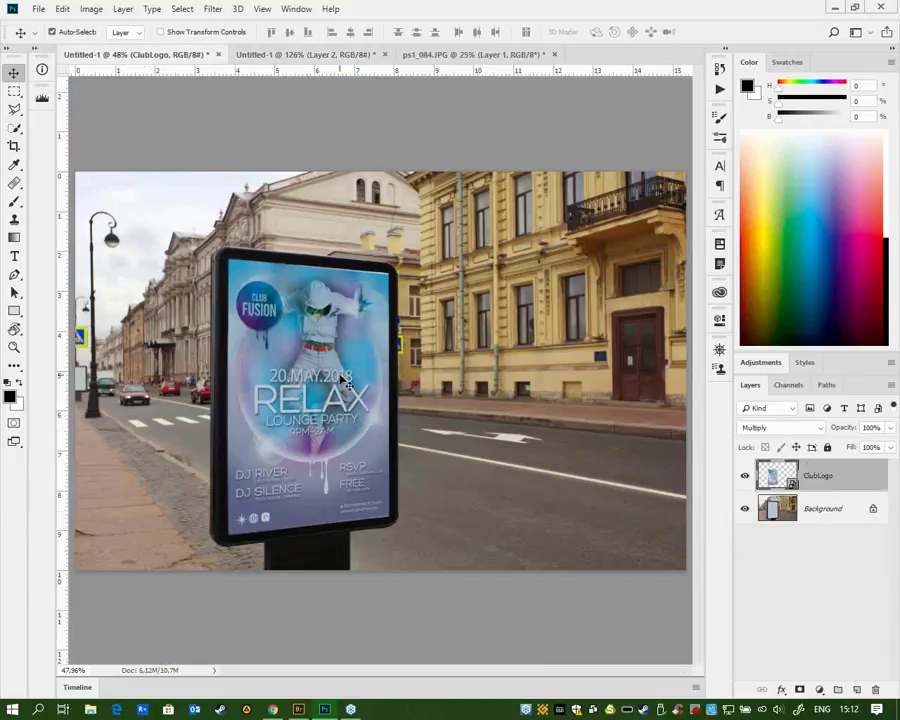
pyautogui.moveTo(343, 381)
pyautogui.mouseDown()
pyautogui.moveTo(463, 355)
pyautogui.moveTo(329, 58)
pyautogui.moveTo(422, 367)
pyautogui.moveTo(438, 343)
pyautogui.moveTo(511, 319)
pyautogui.mouseUp()
pyautogui.click(780, 427)
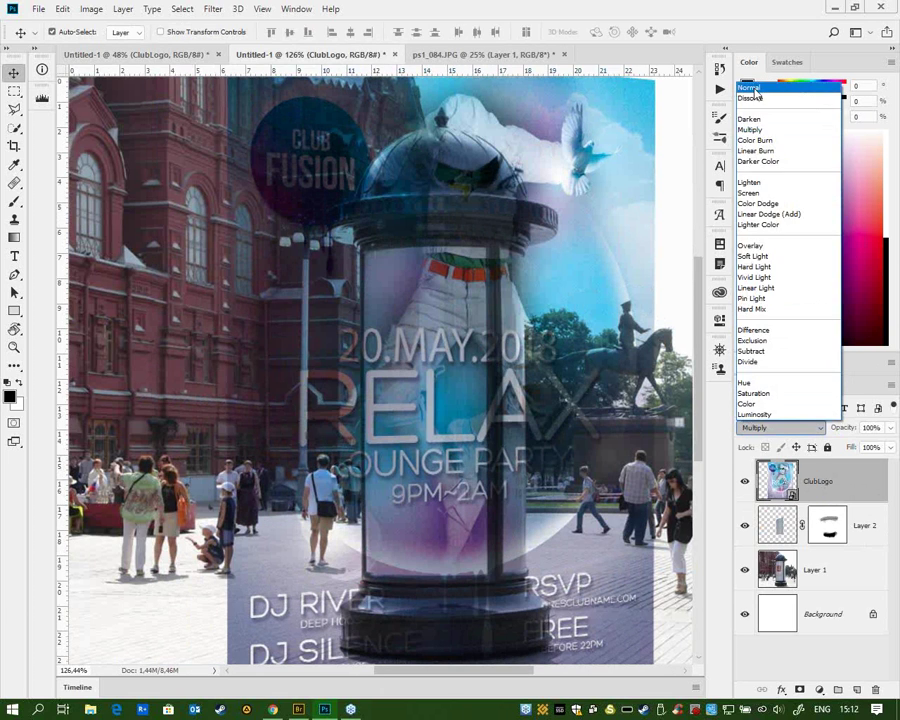
pyautogui.click(750, 88)
pyautogui.moveTo(500, 170); pyautogui.dragTo(470, 190)
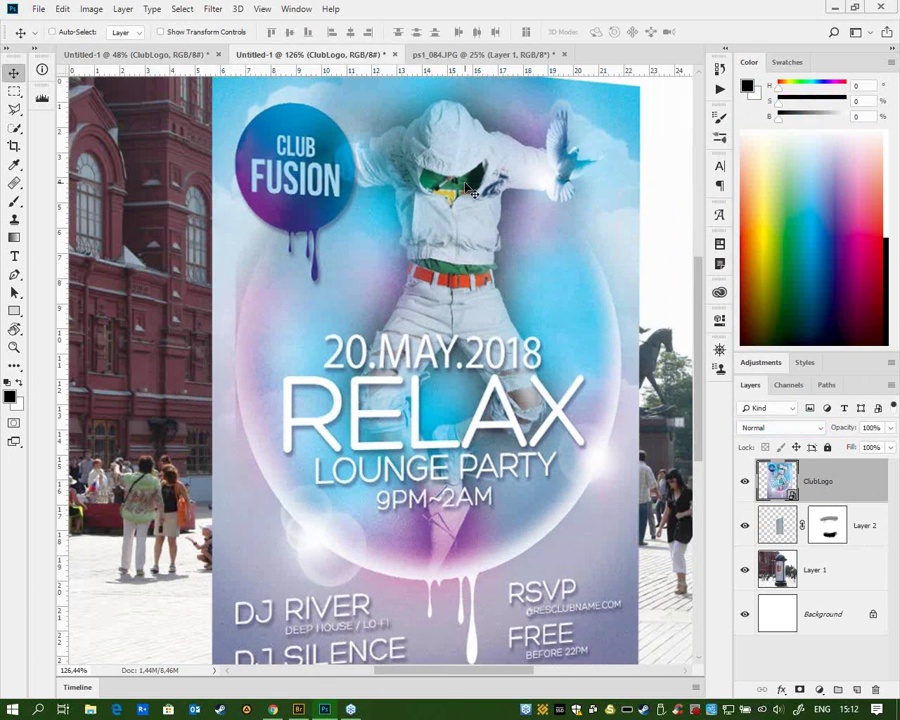
# - Narrow and skew the flyer to fit the column, then shift Layer 1 in ps1_084.JPG
pyautogui.hotkey('ctrl', '-')
pyautogui.hotkey('ctrl', '-')
pyautogui.hotkey('ctrl', 't')
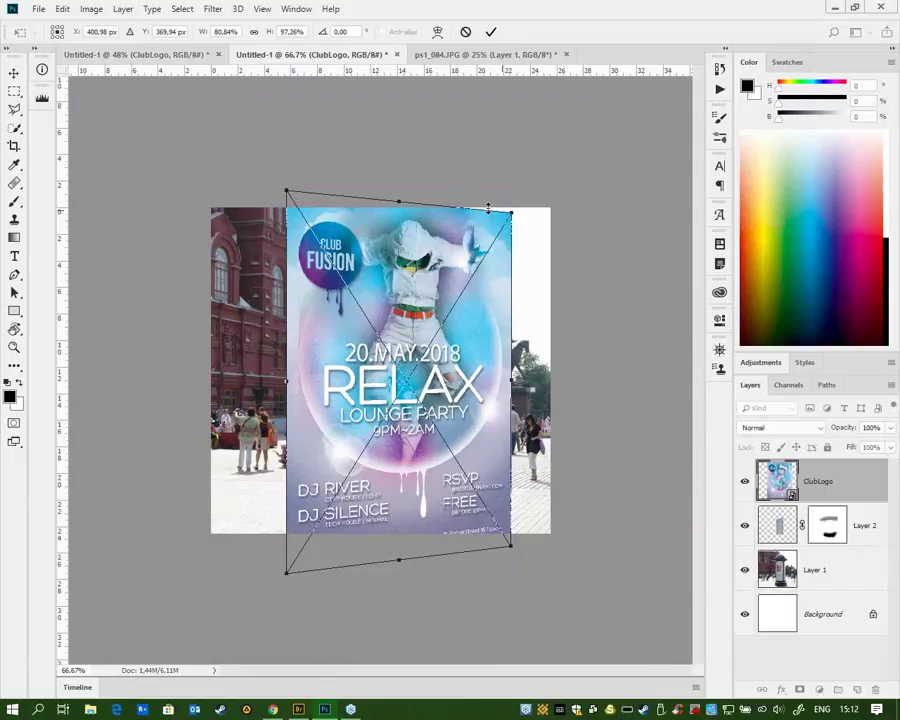
pyautogui.moveTo(515, 212); pyautogui.dragTo(493, 235)
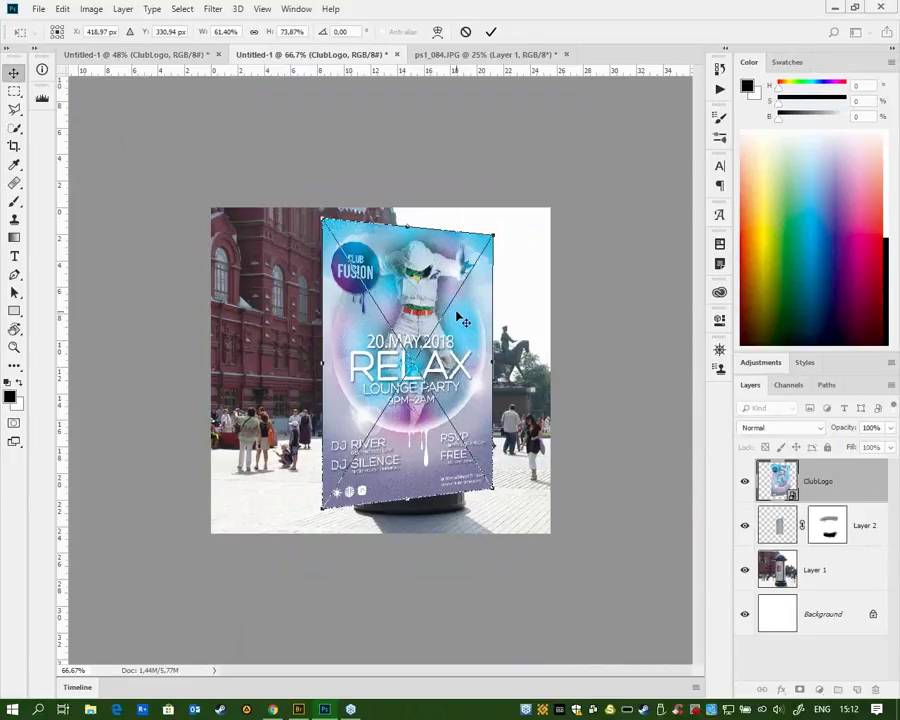
pyautogui.press('Return')
pyautogui.click(485, 54)
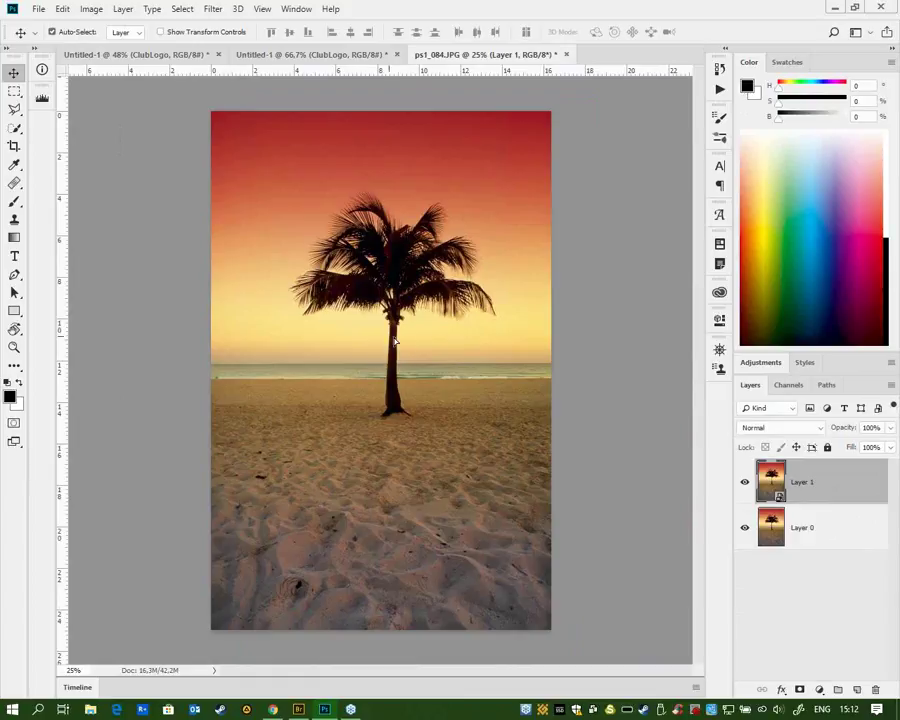
pyautogui.moveTo(372, 349); pyautogui.dragTo(522, 467)
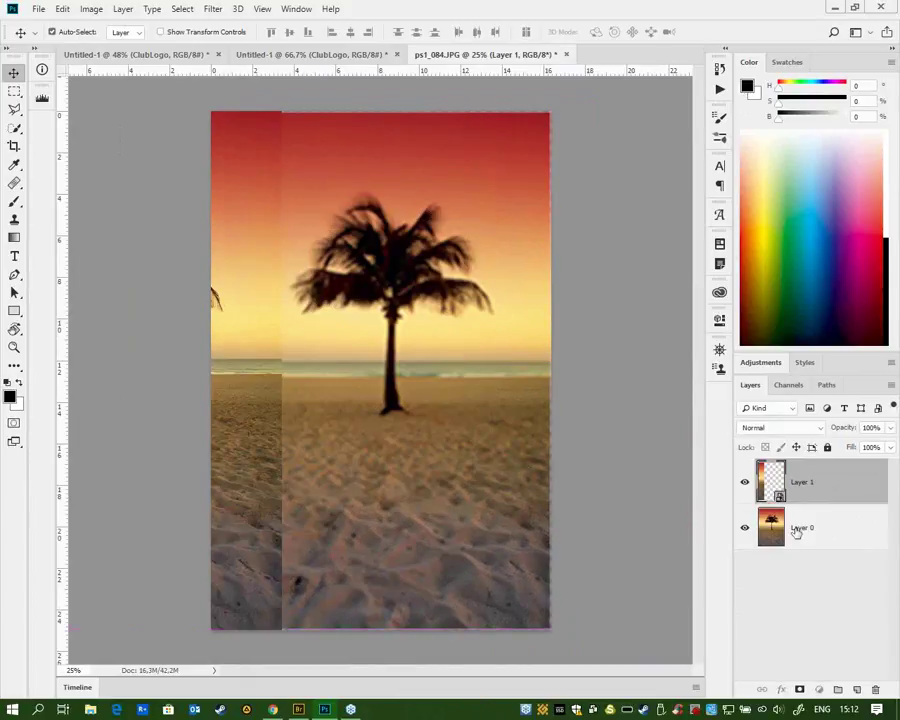
# - Hide Layer 1, select Layer 0, and revert the beach photo to its saved state
pyautogui.click(797, 530)
pyautogui.click(744, 482)
pyautogui.moveTo(448, 402)
pyautogui.mouseDown()
pyautogui.moveTo(378, 382)
pyautogui.moveTo(448, 397)
pyautogui.mouseUp()
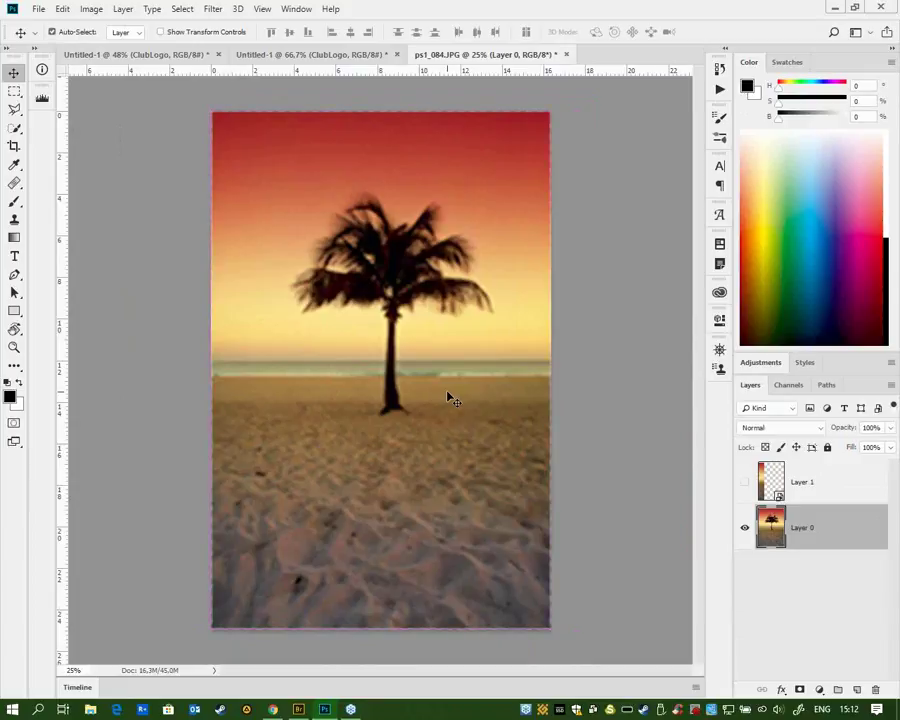
pyautogui.press('F12')
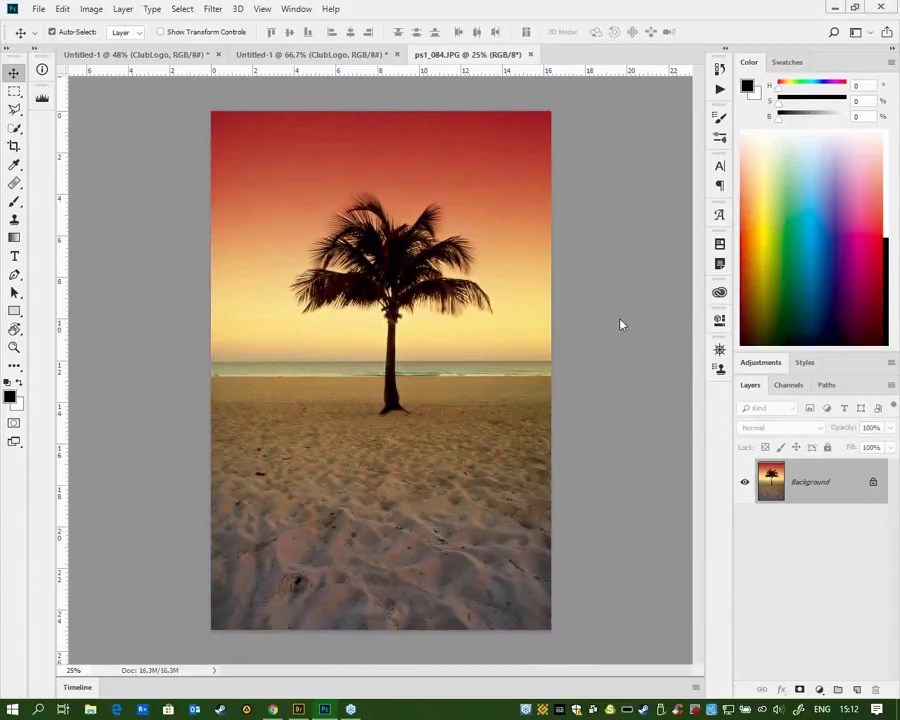
# - Unlock the background and distort it into a narrow panel slanting on the right
pyautogui.click(872, 482)
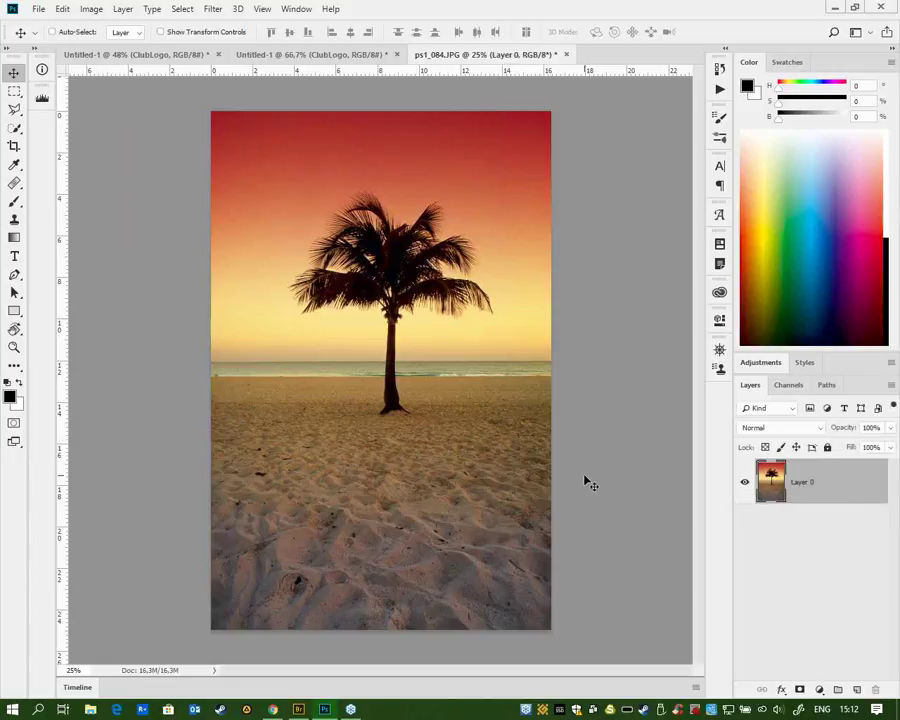
pyautogui.hotkey('ctrl', 't')
pyautogui.moveTo(550, 112); pyautogui.dragTo(551, 167)
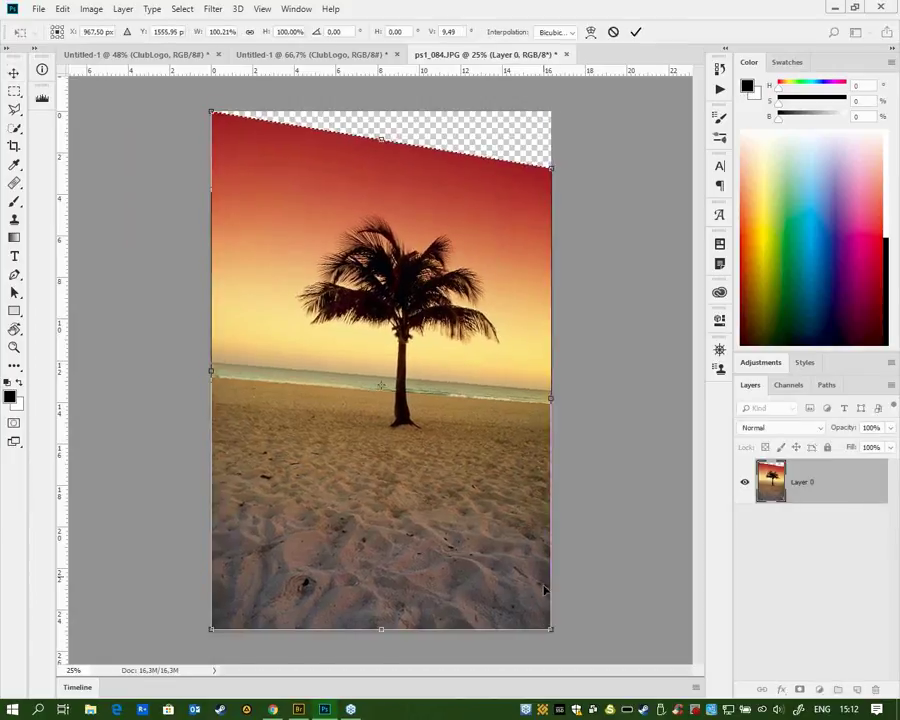
pyautogui.moveTo(551, 627); pyautogui.dragTo(551, 561)
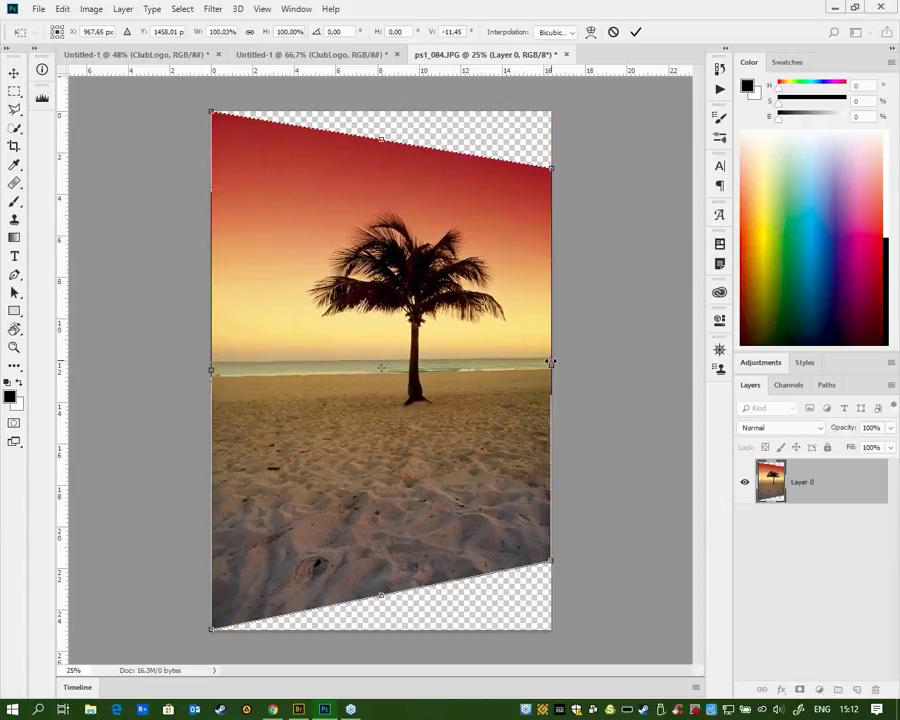
pyautogui.moveTo(551, 365)
pyautogui.mouseDown()
pyautogui.moveTo(472, 365)
pyautogui.moveTo(446, 343)
pyautogui.mouseUp()
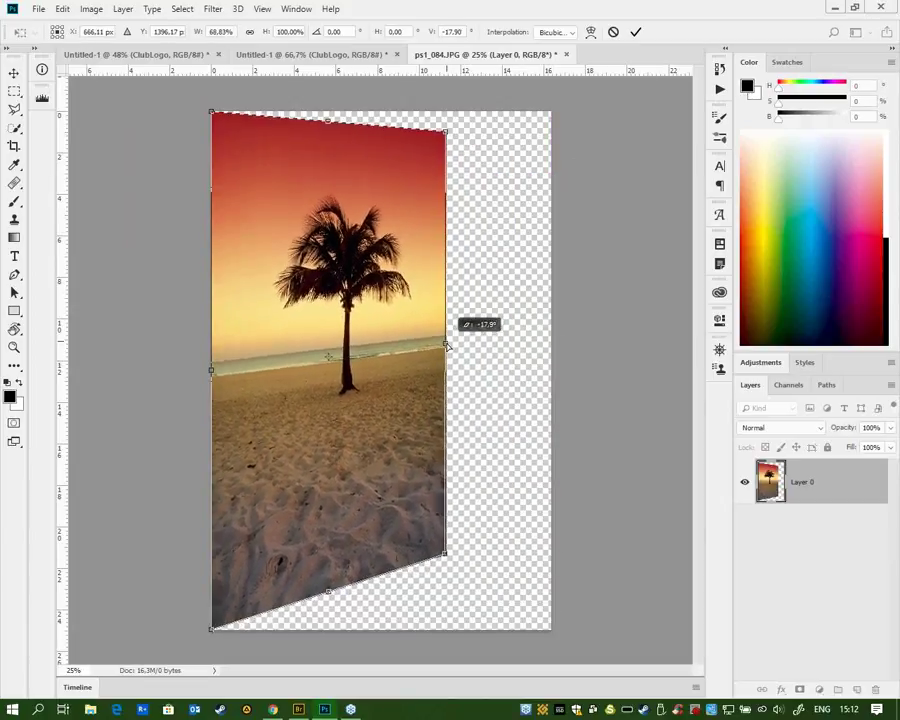
pyautogui.press('Return')
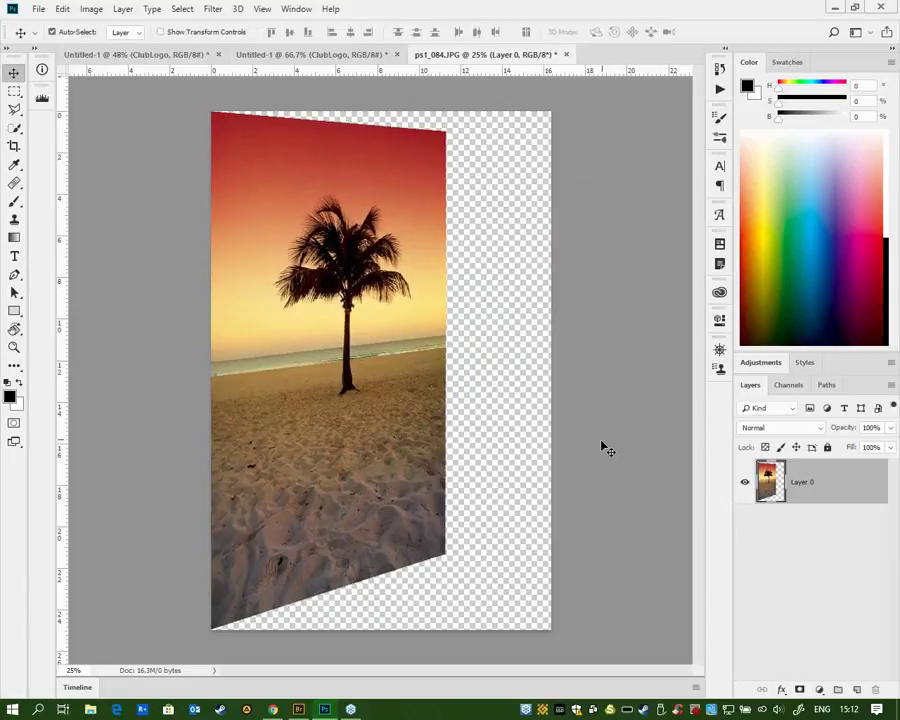
# - Shift the photo about 2.54 cm right and extend its bottom-right corner lower
pyautogui.hotkey('ctrl', 't')
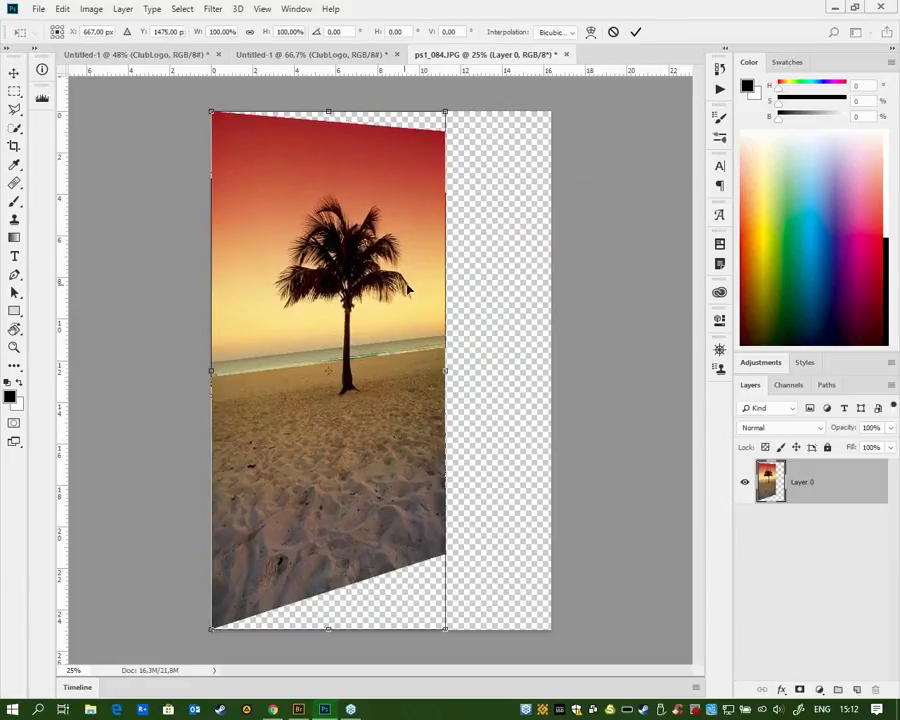
pyautogui.moveTo(402, 287); pyautogui.dragTo(455, 287)
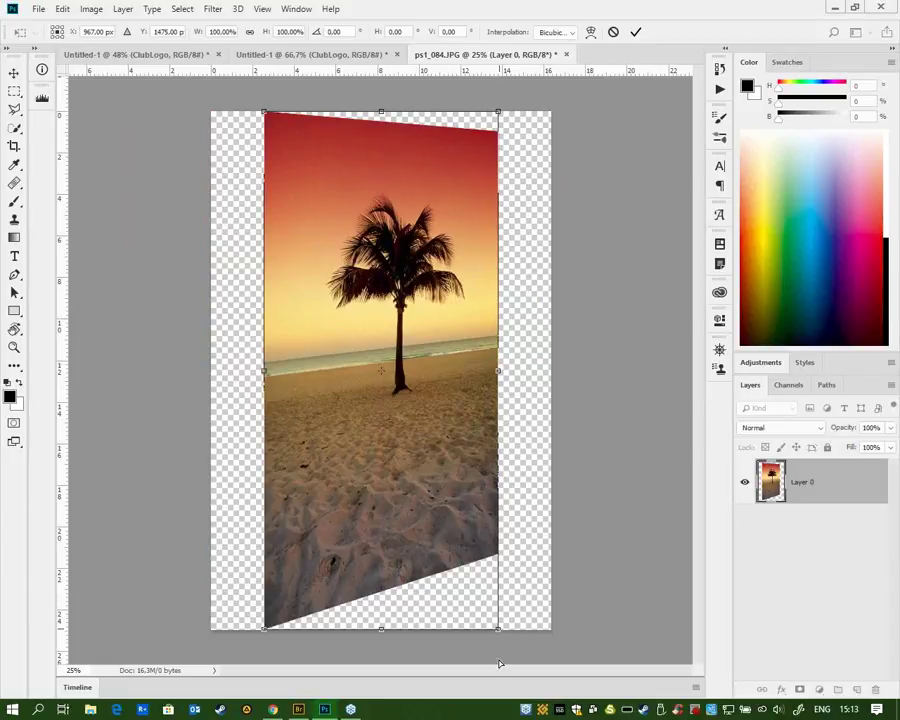
pyautogui.moveTo(498, 629); pyautogui.dragTo(497, 645)
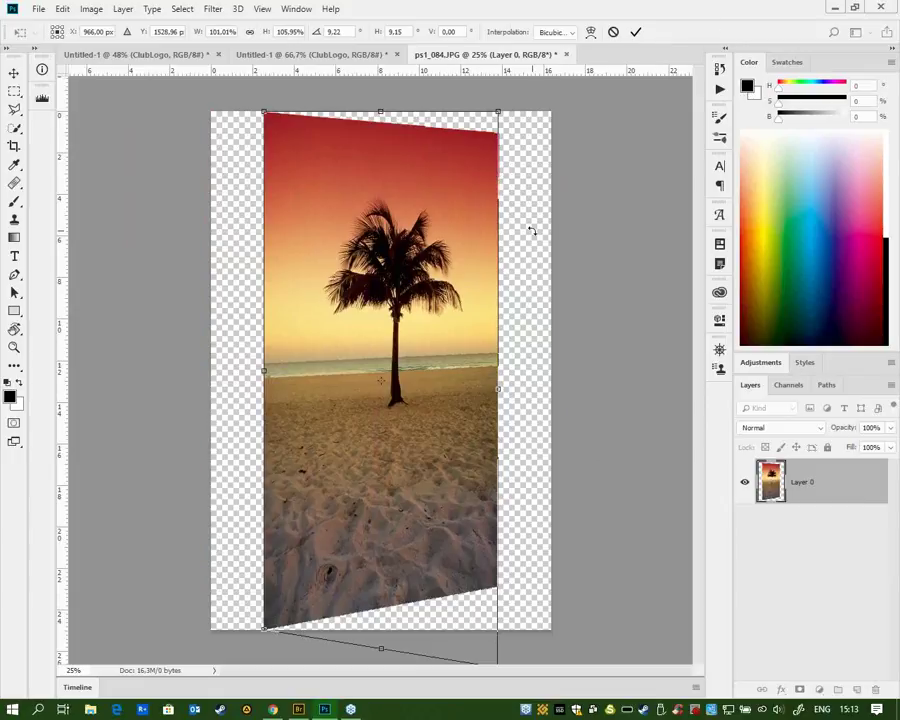
pyautogui.press('Return')
# - Square up the ClubLogo poster's left corners, rotate it, and shrink it onto the column
pyautogui.click(322, 54)
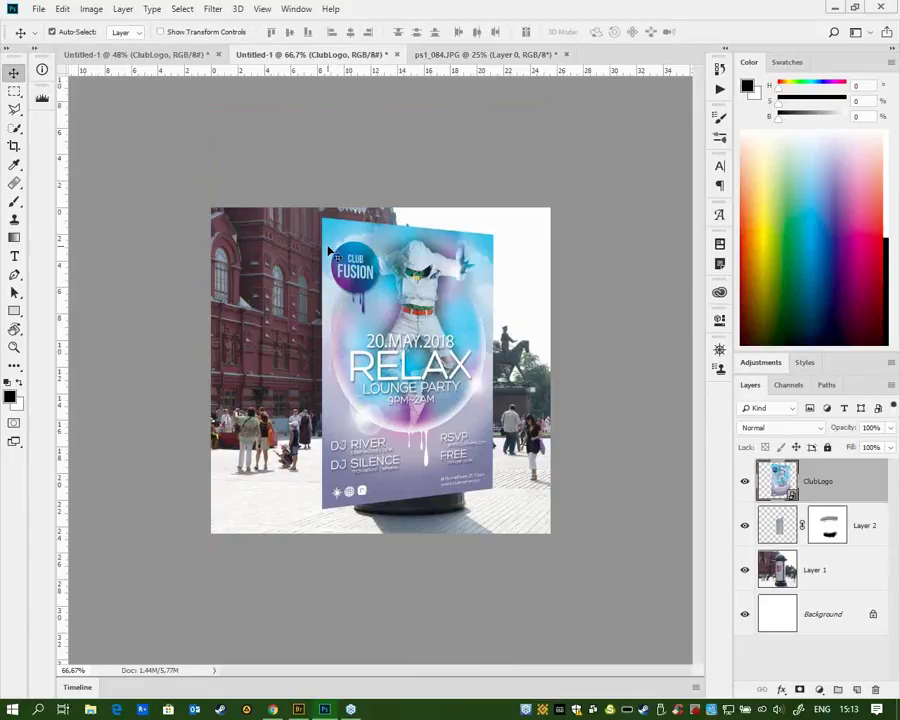
pyautogui.hotkey('ctrl', 't')
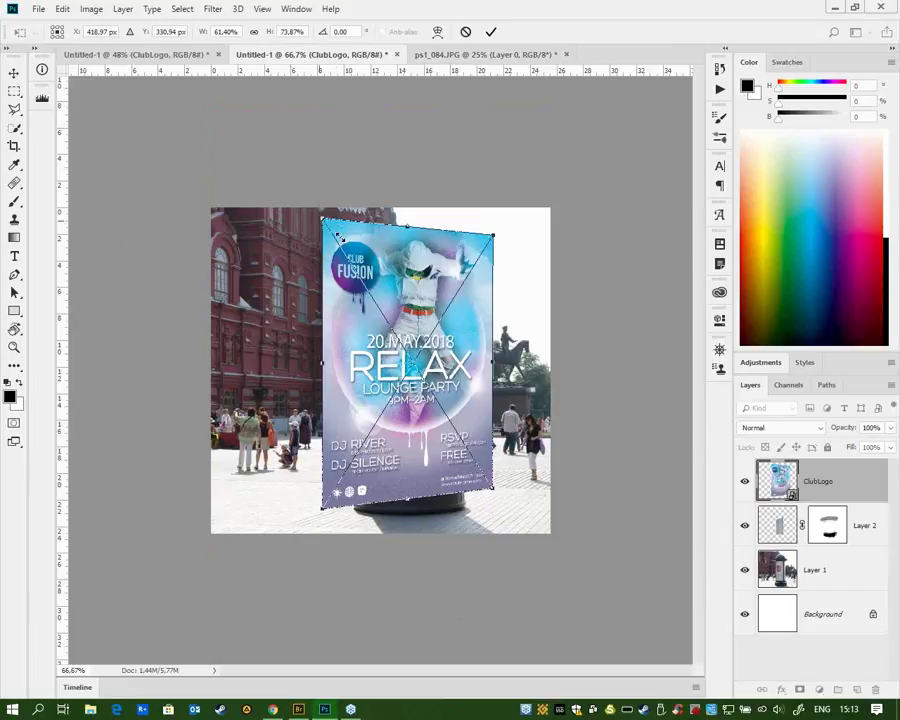
pyautogui.rightClick(382, 264)
pyautogui.press('Escape')
pyautogui.moveTo(322, 217); pyautogui.dragTo(334, 236)
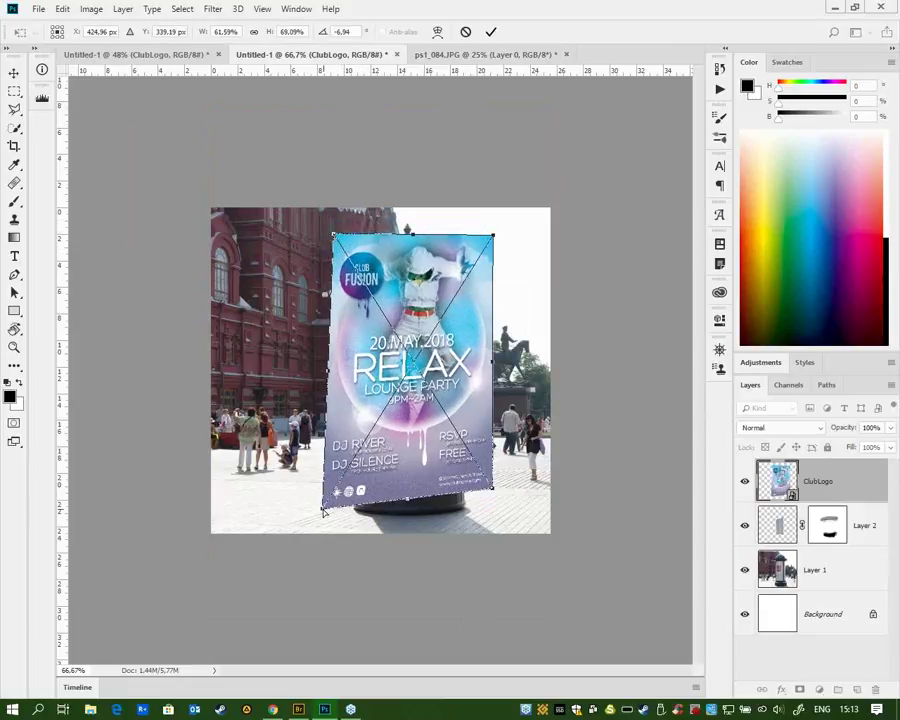
pyautogui.moveTo(322, 507); pyautogui.dragTo(333, 488)
pyautogui.moveTo(506, 246); pyautogui.dragTo(420, 316)
pyautogui.moveTo(405, 378); pyautogui.dragTo(443, 368)
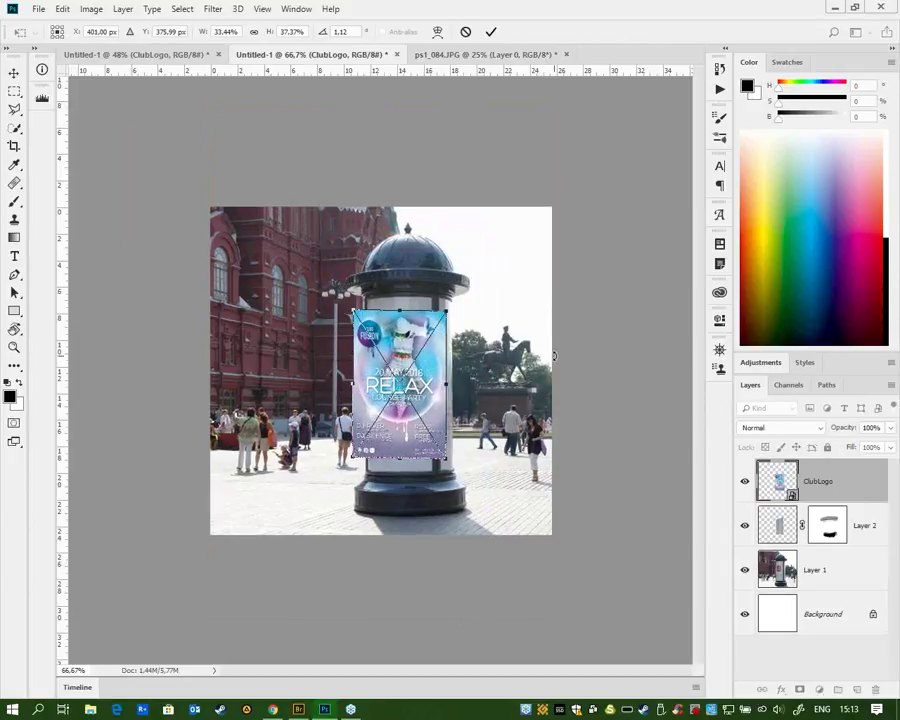
# - Fine-tune the poster's position and rotation (about 1.8°) to 33.52% by 37.14%
pyautogui.scroll(2, 402, 362)
pyautogui.scroll(1, 555, 360)
pyautogui.scroll(-1, 555, 360)
pyautogui.moveTo(535, 397); pyautogui.dragTo(521, 403)
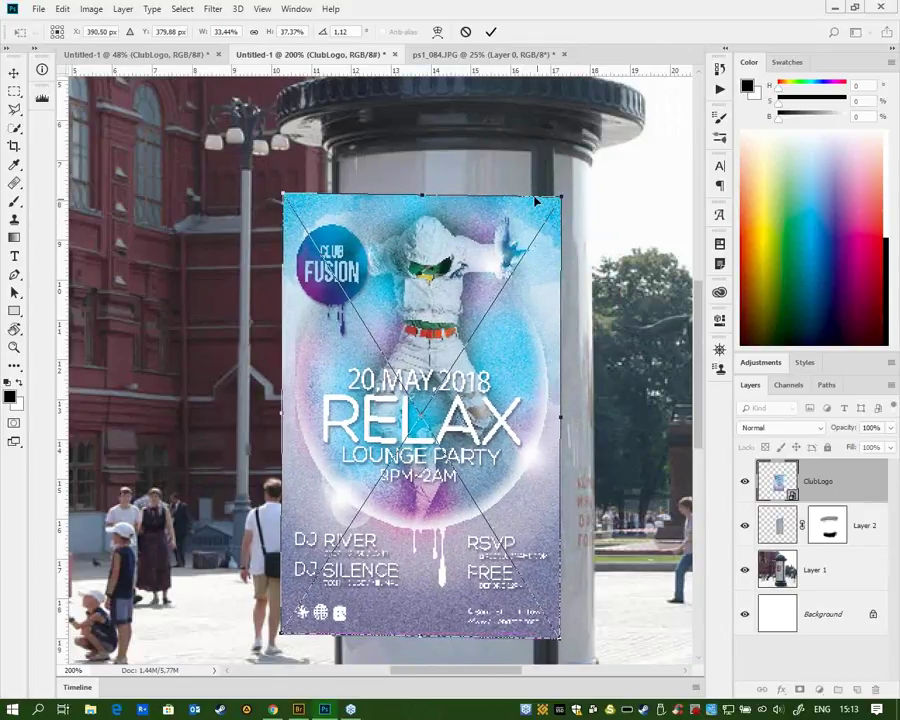
pyautogui.moveTo(423, 204); pyautogui.dragTo(416, 203)
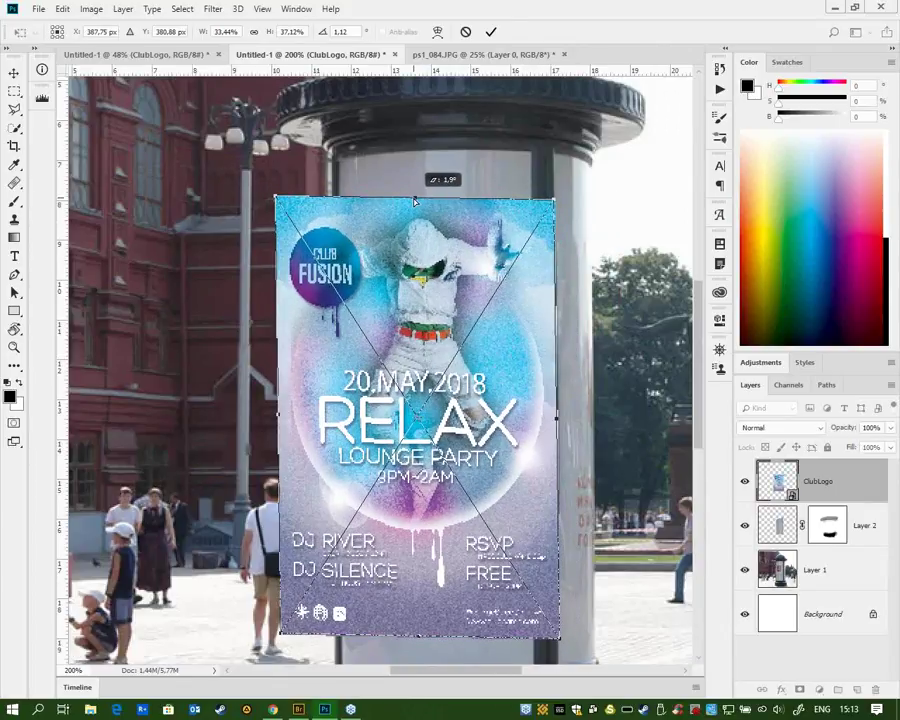
pyautogui.moveTo(278, 205); pyautogui.dragTo(277, 212)
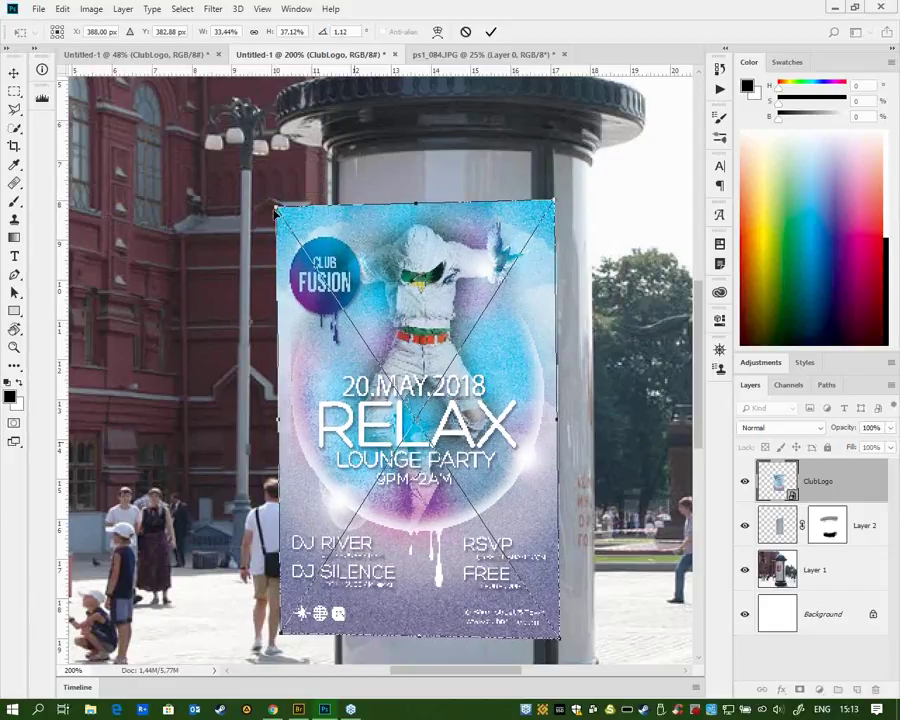
pyautogui.scroll(-2, 410, 585)
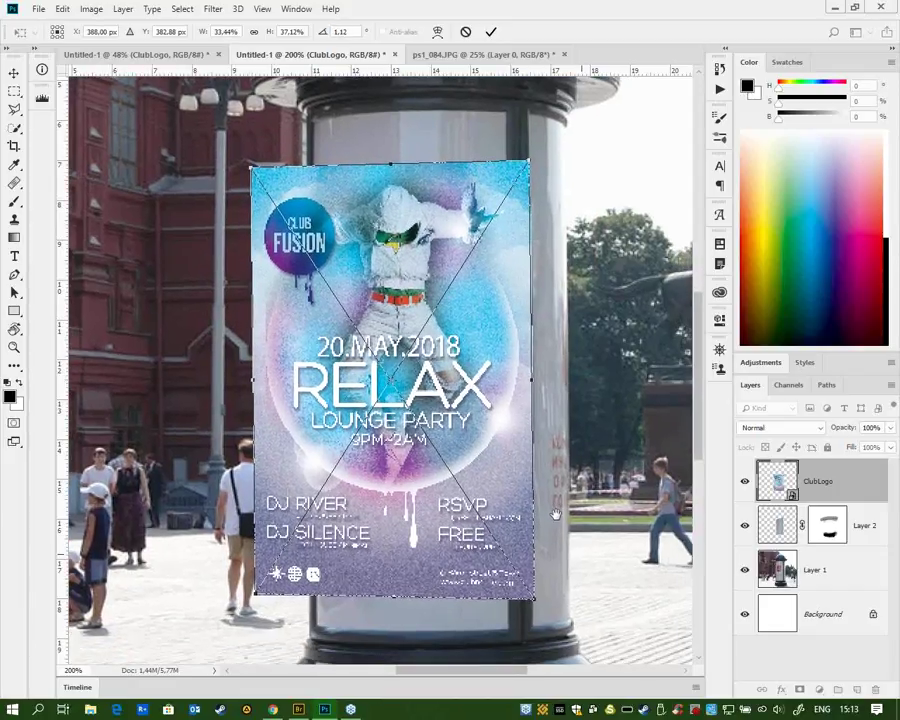
pyautogui.moveTo(256, 596); pyautogui.dragTo(256, 600)
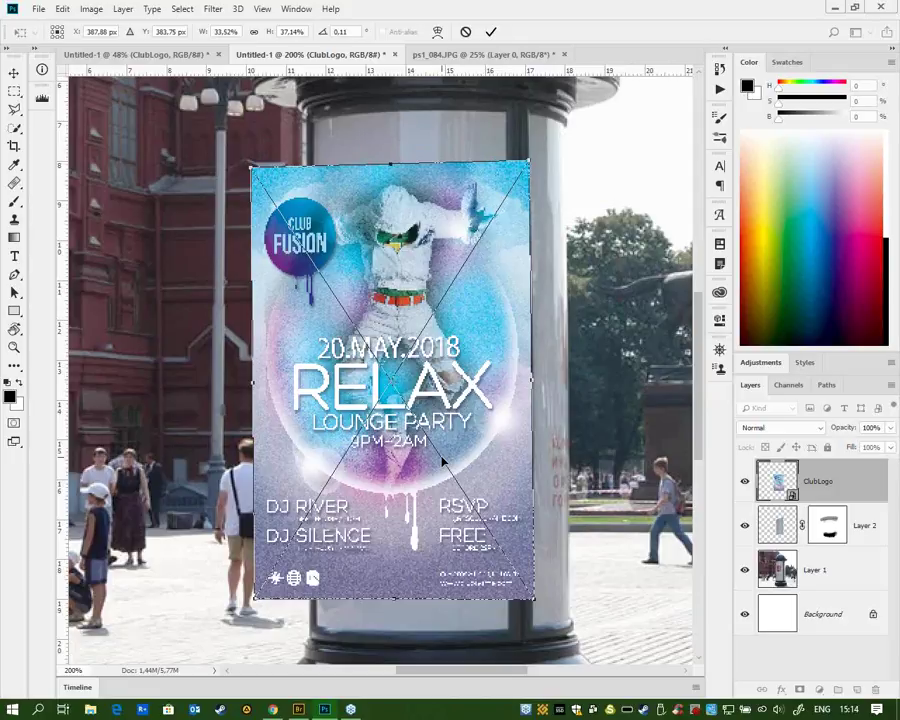
# - Switch to Warp and pull the poster's right corners inward, straightening the right edge
pyautogui.rightClick(420, 308)
pyautogui.click(463, 406)
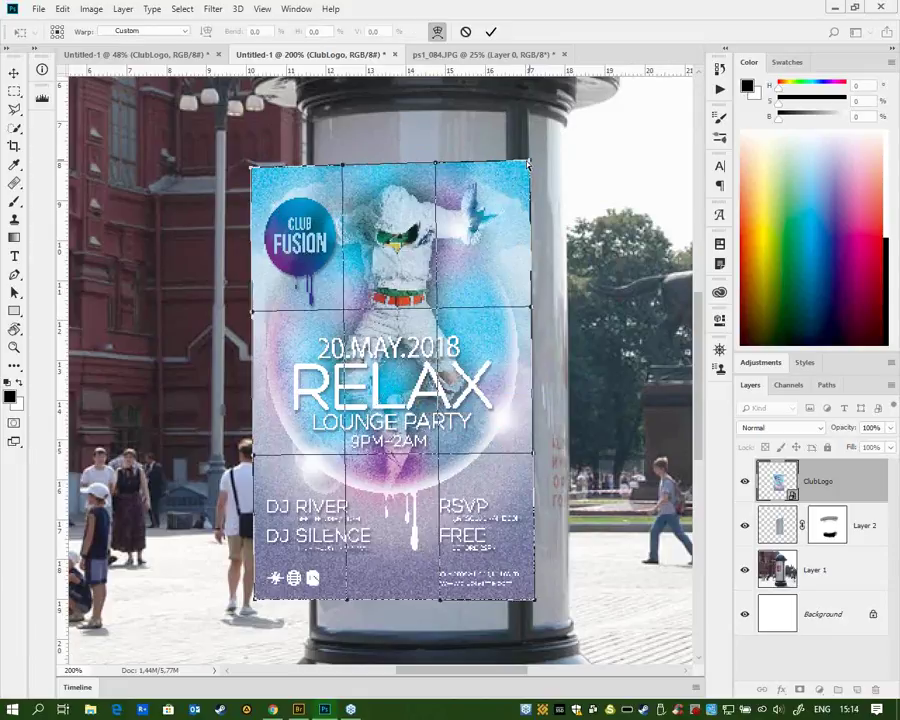
pyautogui.moveTo(529, 163); pyautogui.dragTo(506, 165)
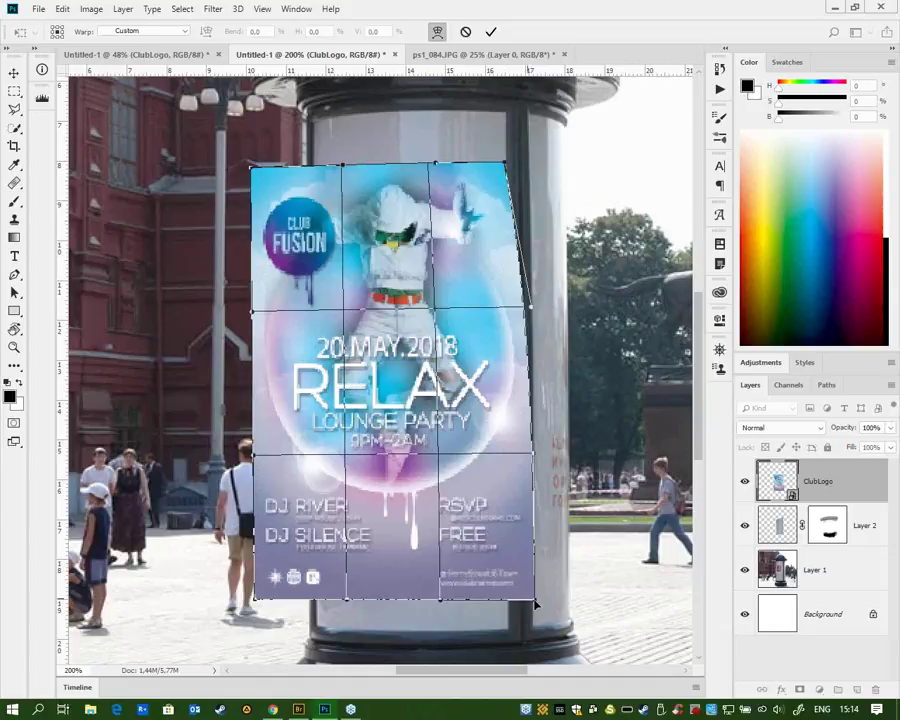
pyautogui.moveTo(535, 603); pyautogui.dragTo(509, 603)
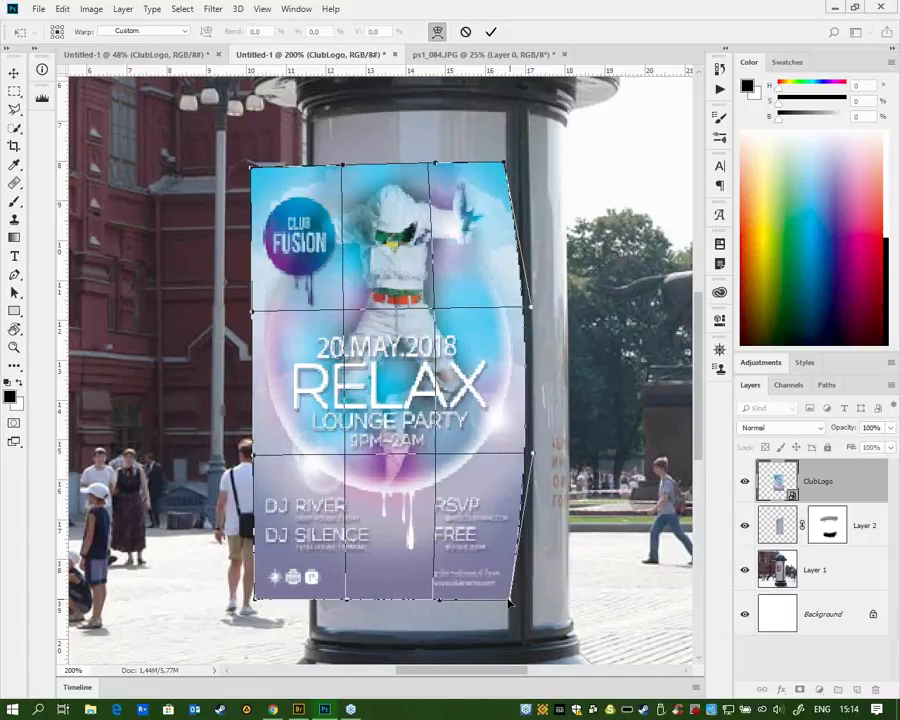
pyautogui.moveTo(520, 371); pyautogui.dragTo(502, 373)
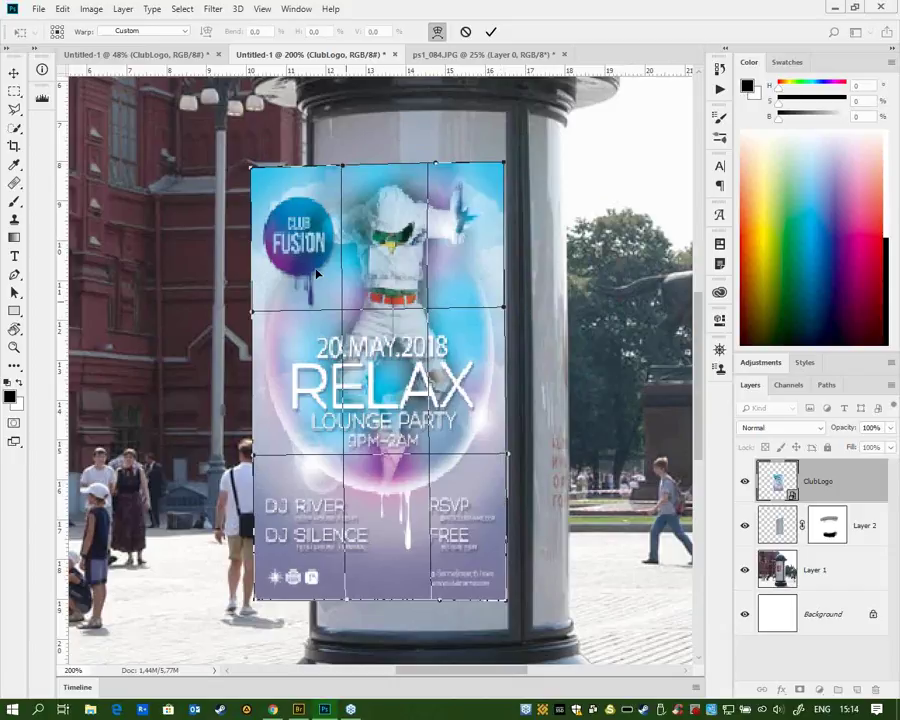
# - Curve the poster's left edge and pull its left corners rightward onto the column
pyautogui.moveTo(268, 377); pyautogui.dragTo(322, 375)
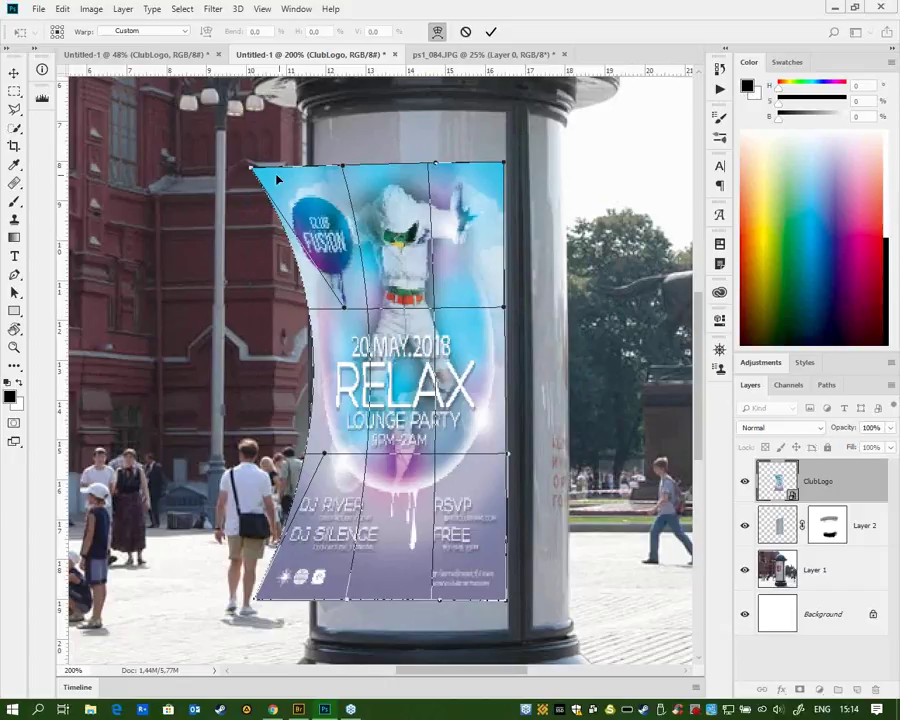
pyautogui.moveTo(252, 167); pyautogui.dragTo(317, 169)
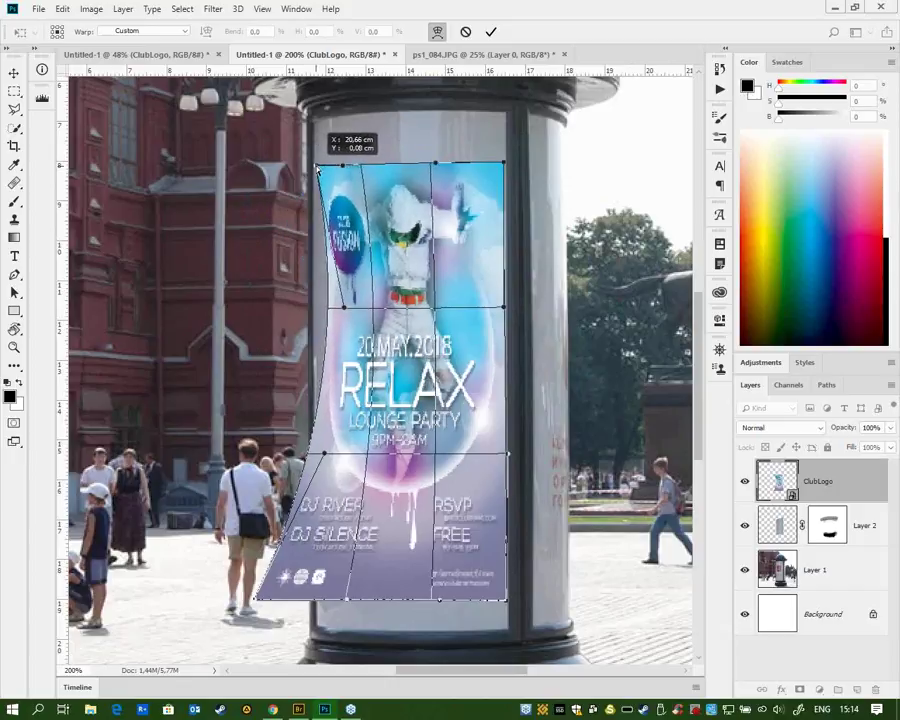
pyautogui.moveTo(345, 309); pyautogui.dragTo(317, 313)
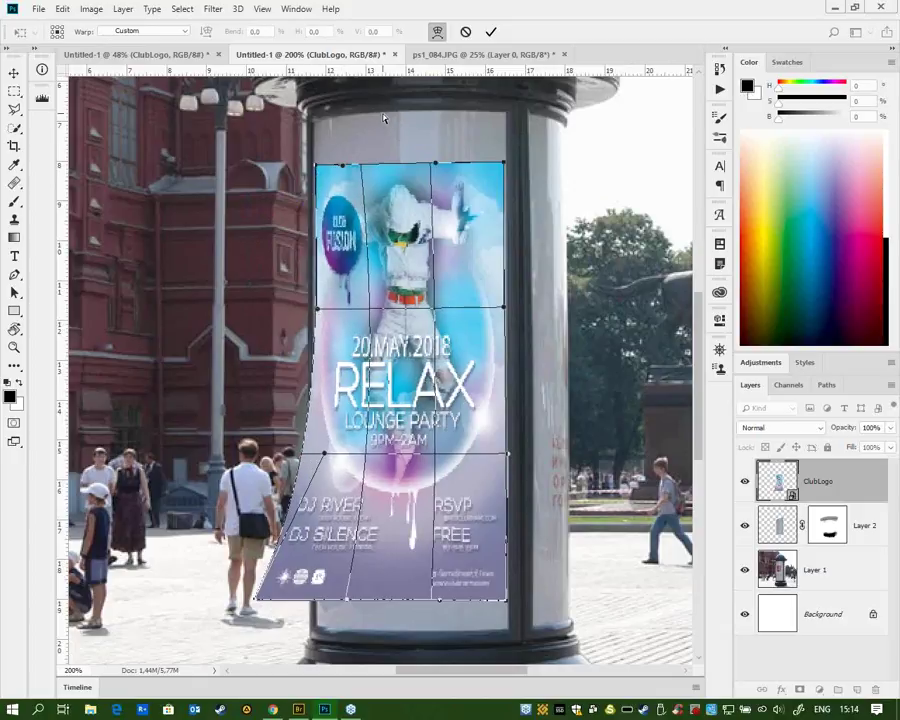
pyautogui.moveTo(376, 312); pyautogui.dragTo(368, 305)
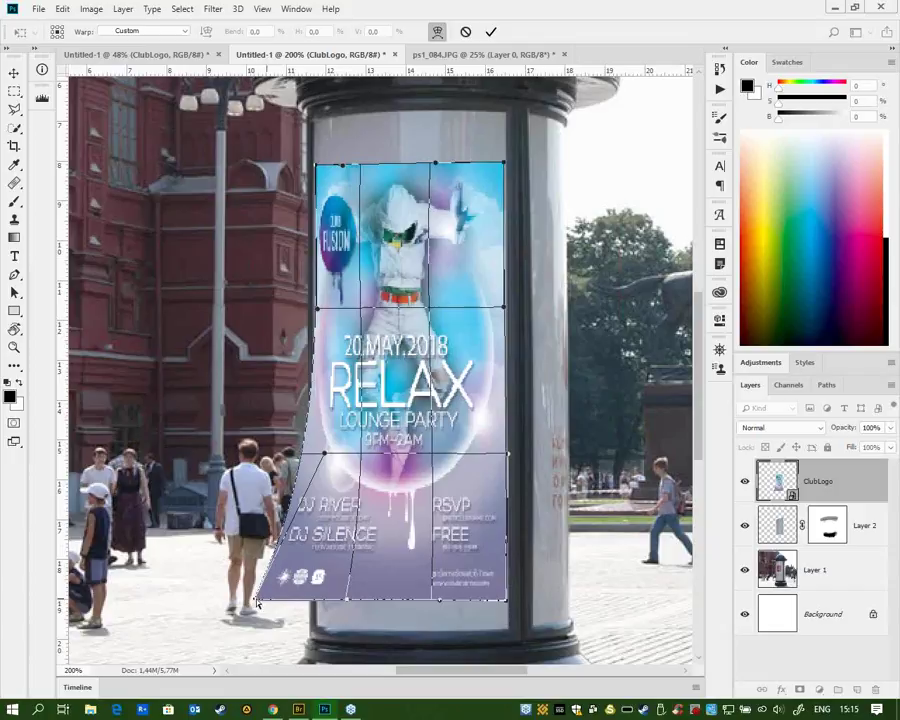
pyautogui.moveTo(257, 600); pyautogui.dragTo(320, 601)
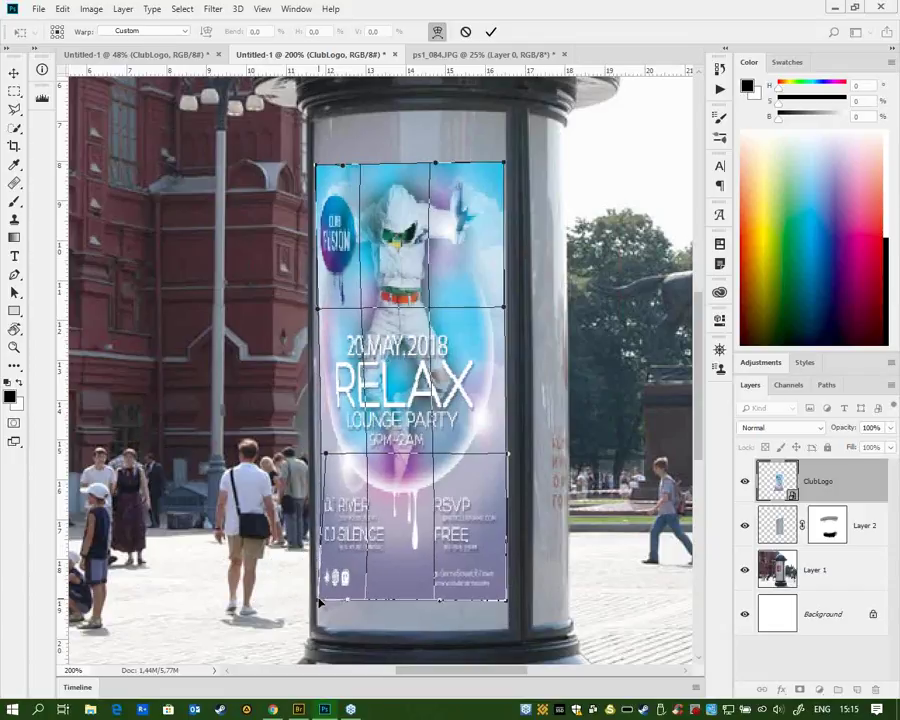
pyautogui.moveTo(320, 456); pyautogui.dragTo(322, 456)
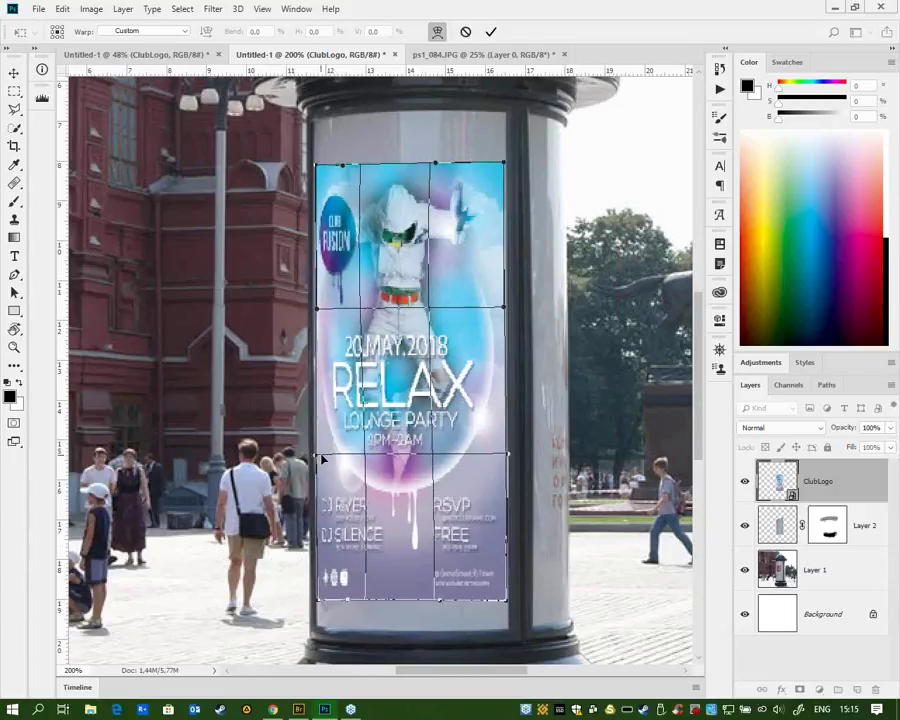
# - Bow the poster's bottom edge down and top edge up to follow the curve
pyautogui.moveTo(413, 599); pyautogui.dragTo(406, 593)
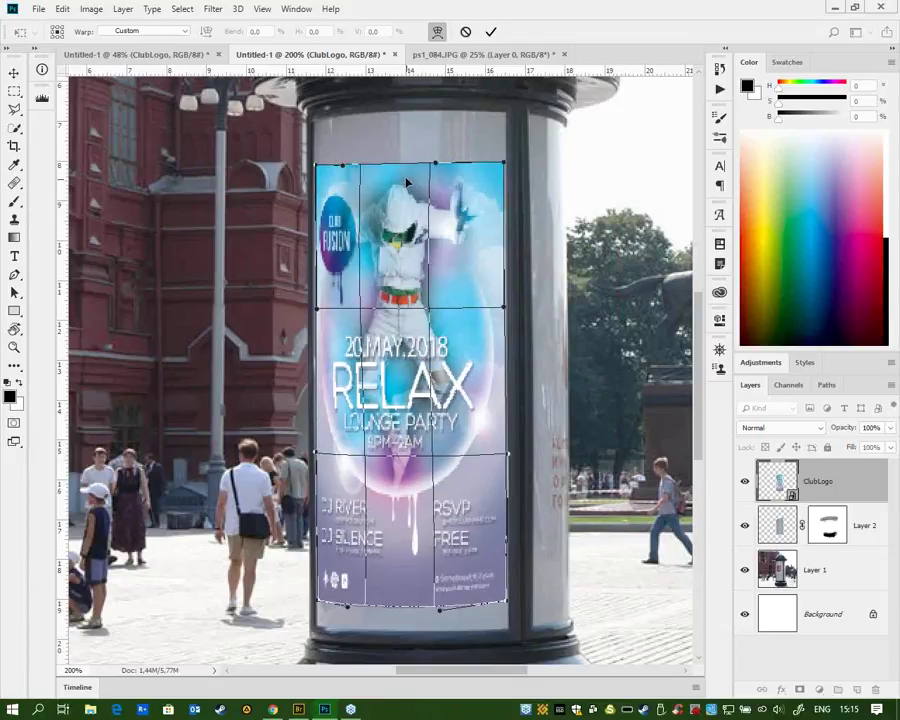
pyautogui.moveTo(406, 180); pyautogui.dragTo(405, 172)
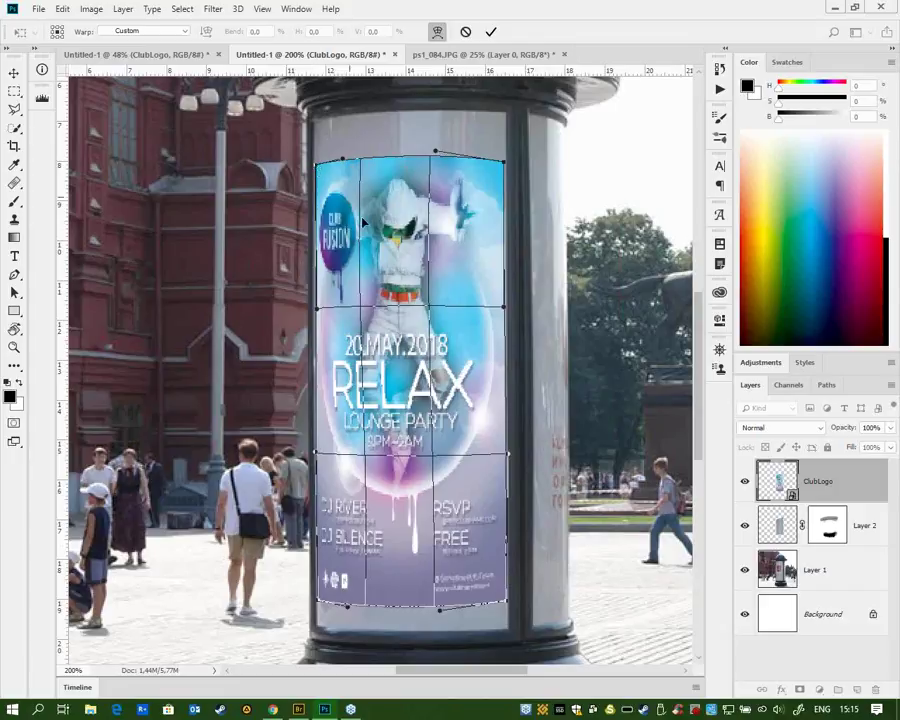
pyautogui.moveTo(404, 168)
pyautogui.mouseDown()
pyautogui.moveTo(401, 581)
pyautogui.moveTo(412, 345)
pyautogui.mouseUp()
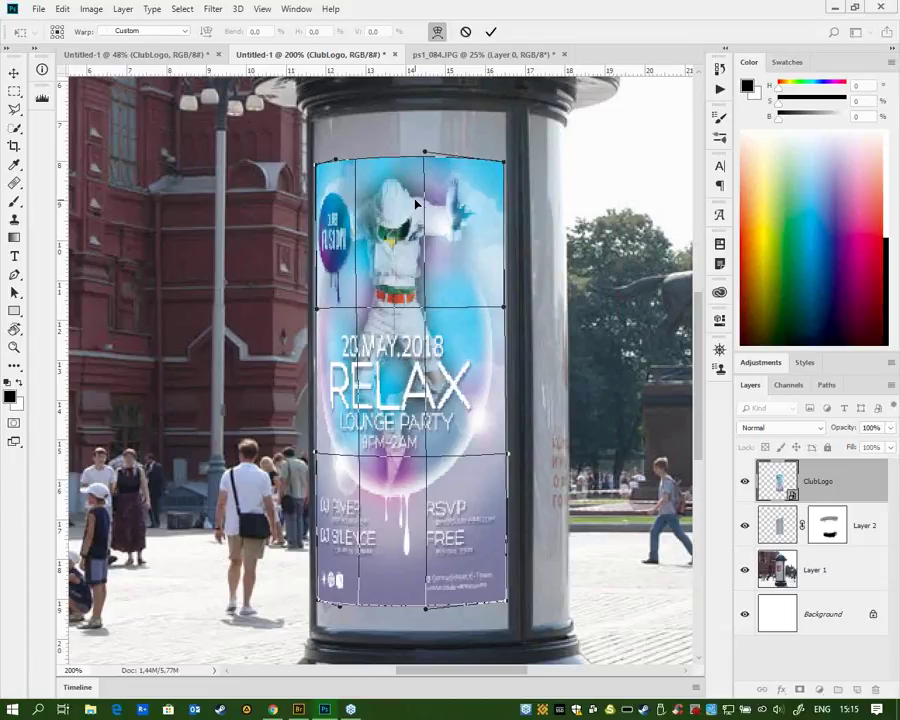
# - Apply the warp, then shorten the flyer to 6.43% height and move it up the column
pyautogui.press('Return')
pyautogui.hotkey('ctrl', 't')
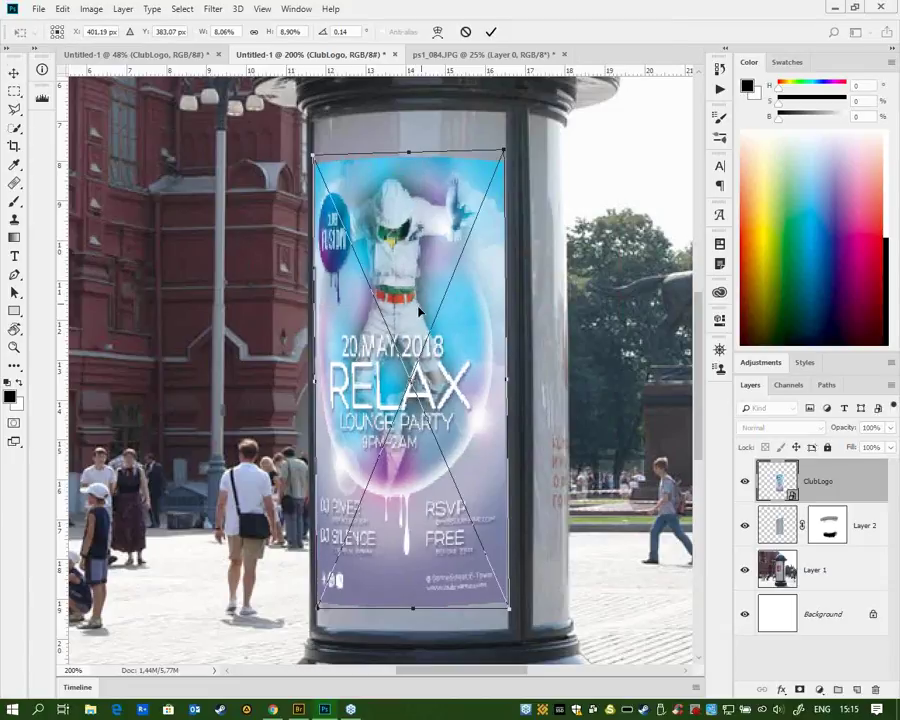
pyautogui.moveTo(411, 152); pyautogui.dragTo(409, 272)
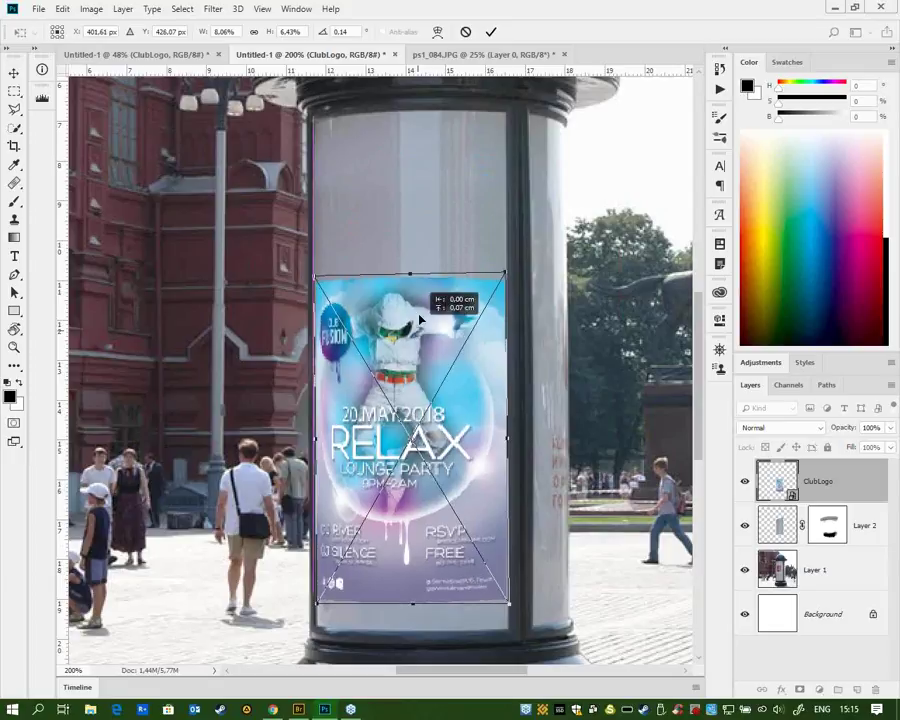
pyautogui.moveTo(421, 319); pyautogui.dragTo(421, 266)
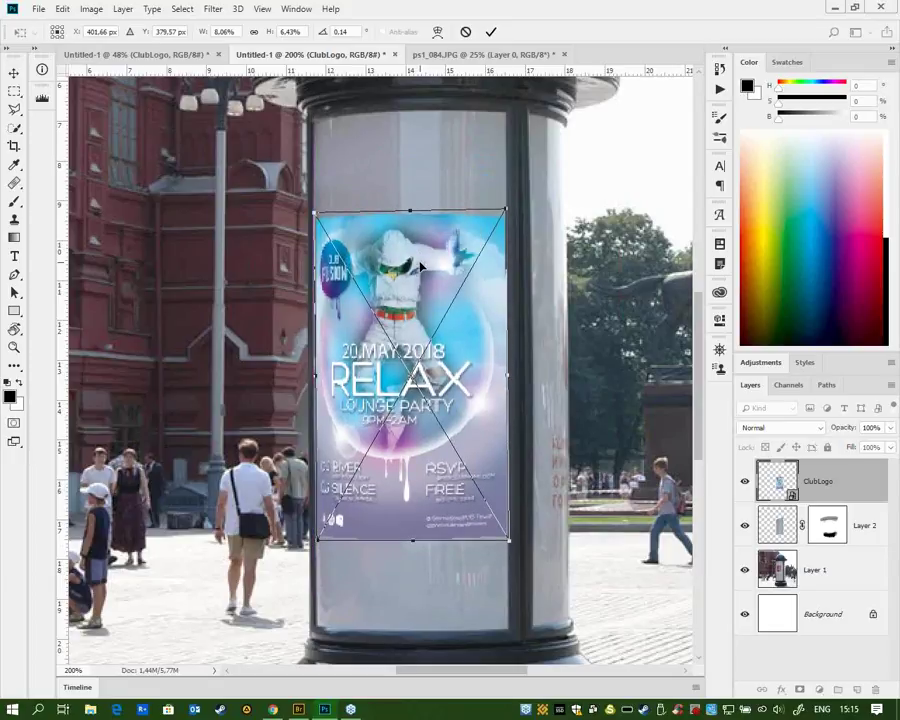
pyautogui.press('Return')
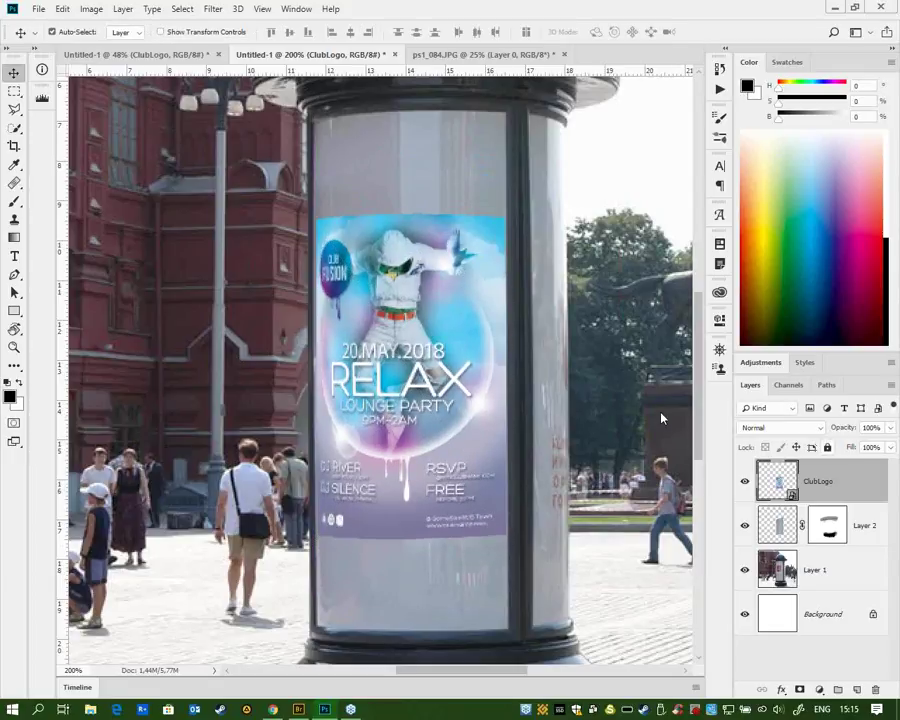
pyautogui.click(818, 428)
# - Blend the flyer in Multiply and try a duplicate in Soft Light
pyautogui.click(786, 134)
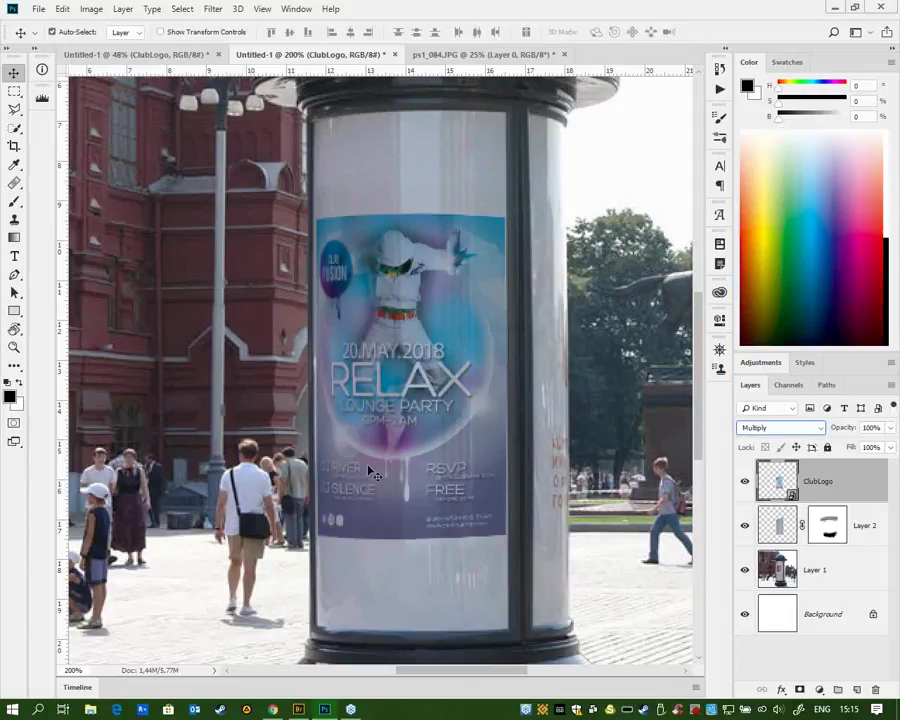
pyautogui.hotkey('ctrl', 'j')
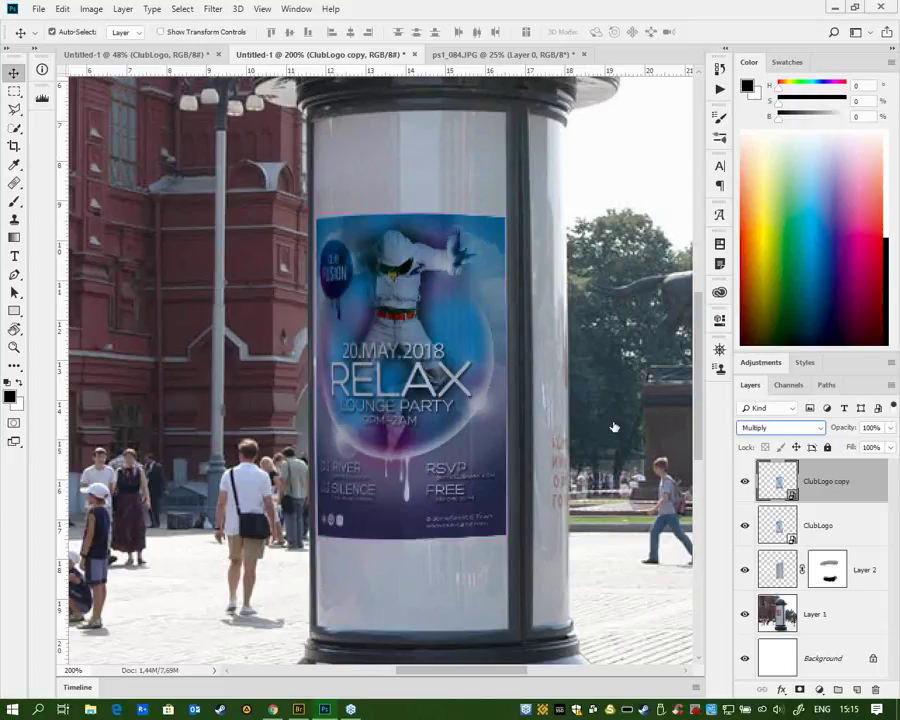
pyautogui.click(774, 428)
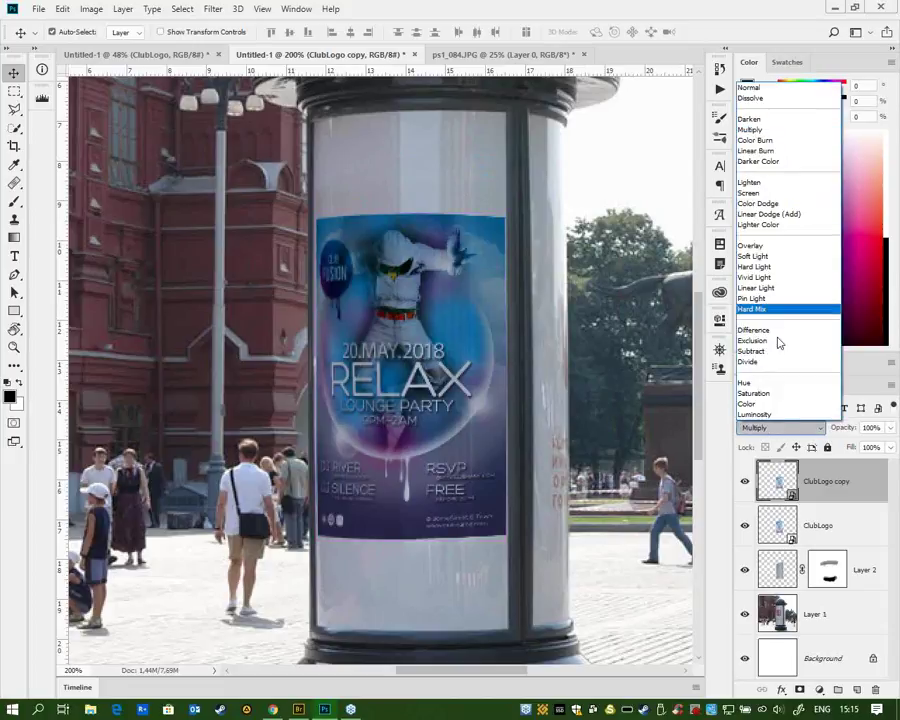
pyautogui.click(763, 257)
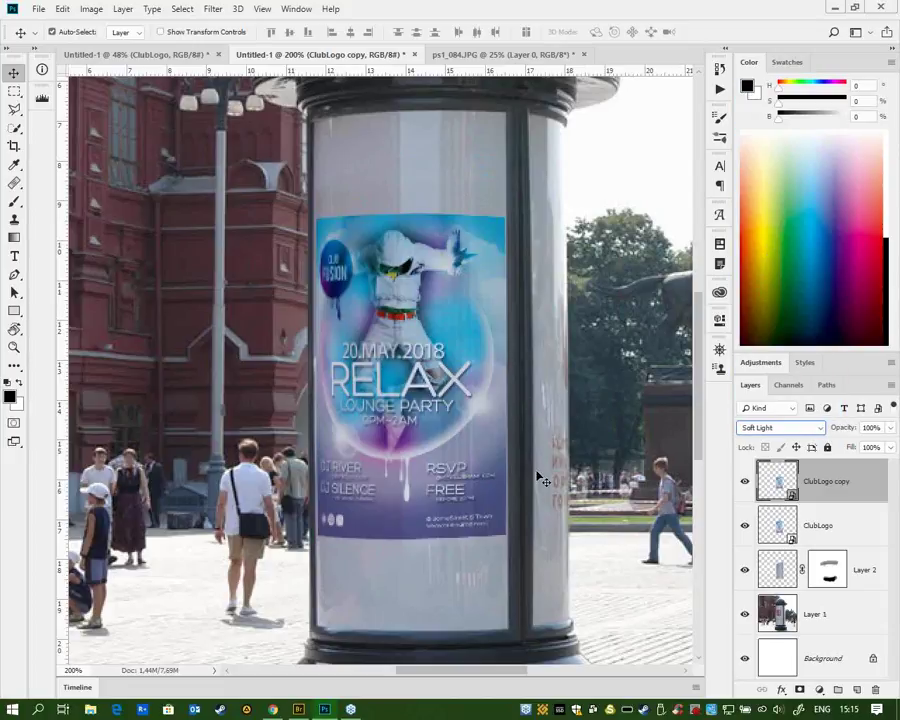
# - Delete the Soft Light copy after comparing, and bring up the flyer's transform options
pyautogui.hotkey('ctrl', '-')
pyautogui.hotkey('ctrl', '-')
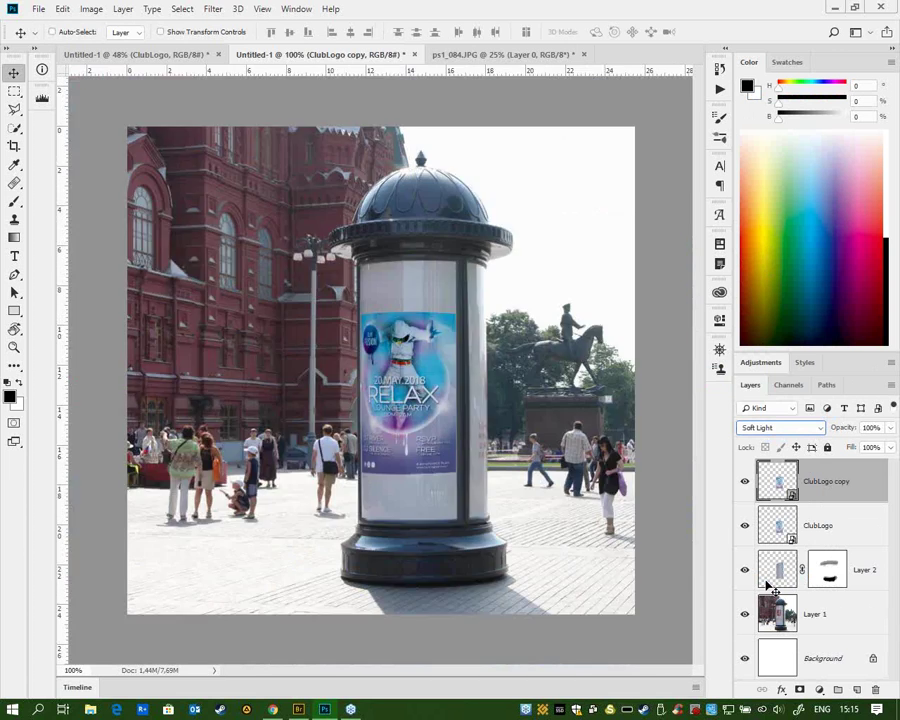
pyautogui.hotkey('ctrl', '+')
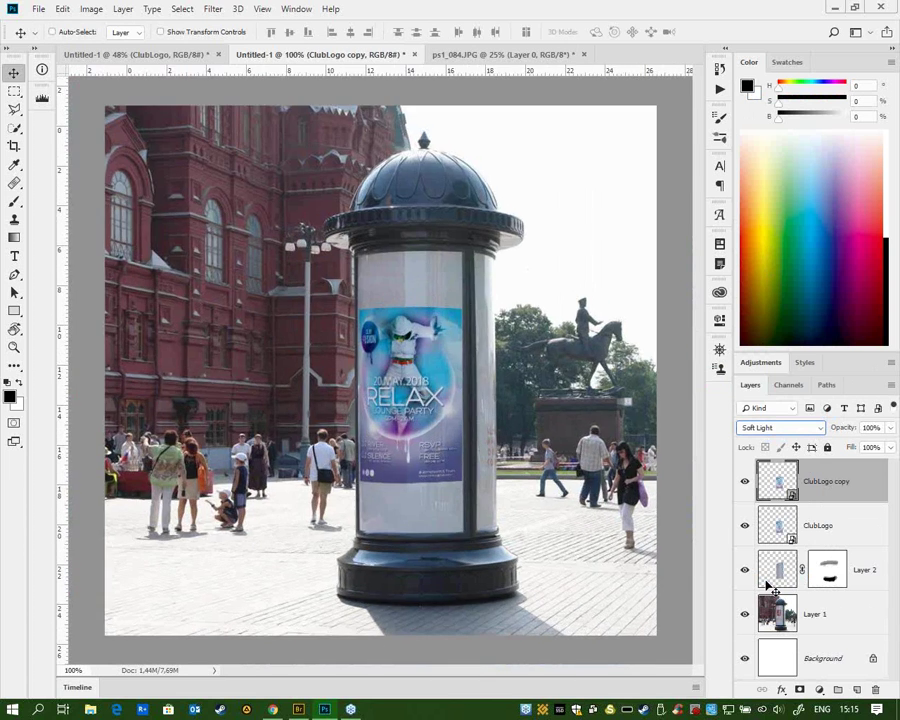
pyautogui.hotkey('ctrl', '+')
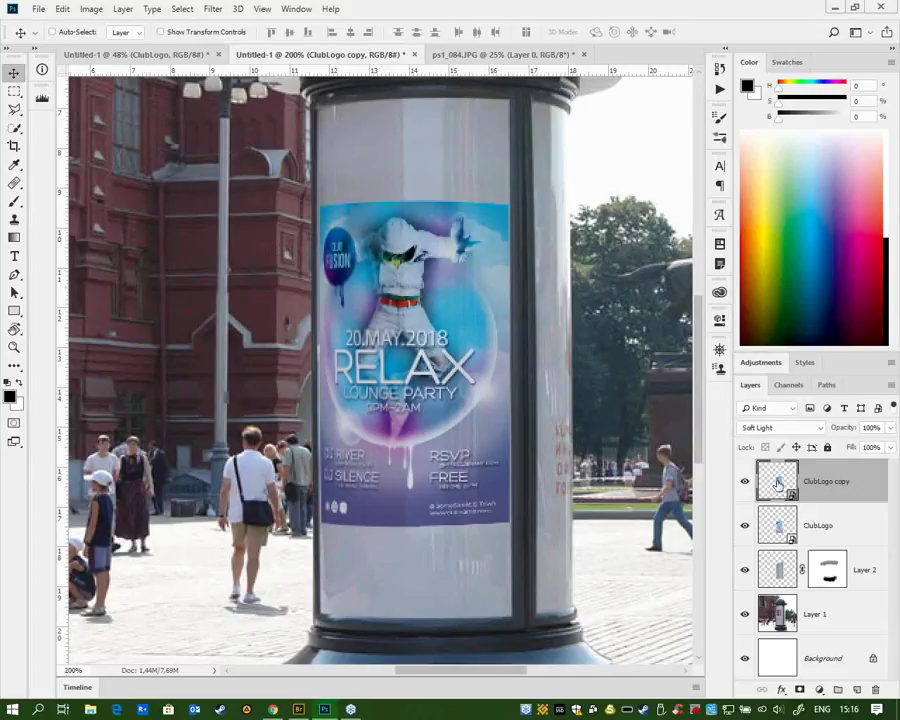
pyautogui.moveTo(841, 487); pyautogui.dragTo(875, 690)
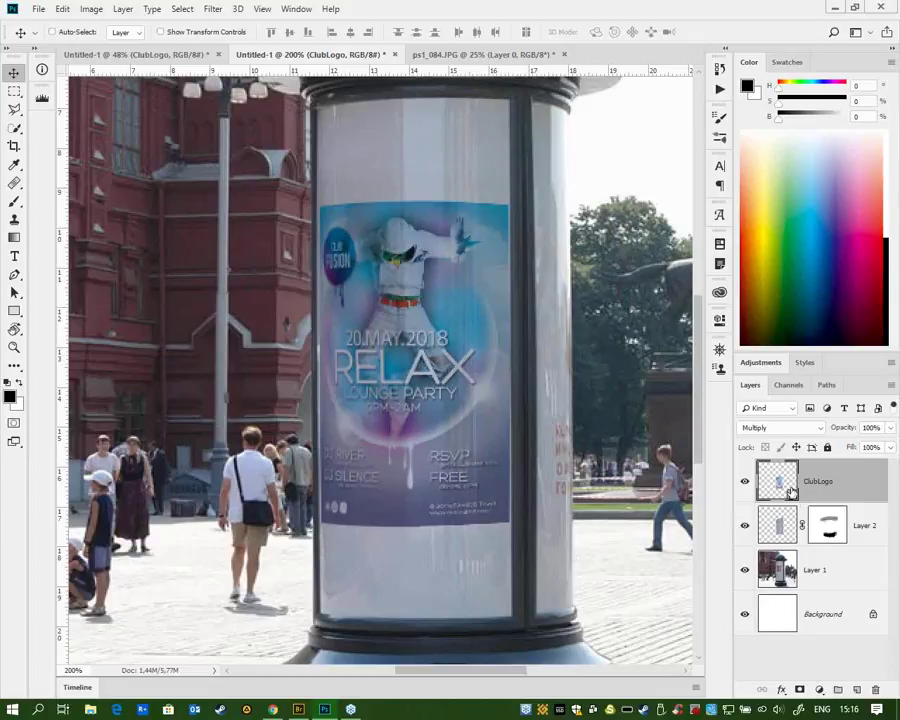
pyautogui.hotkey('ctrl', 't')
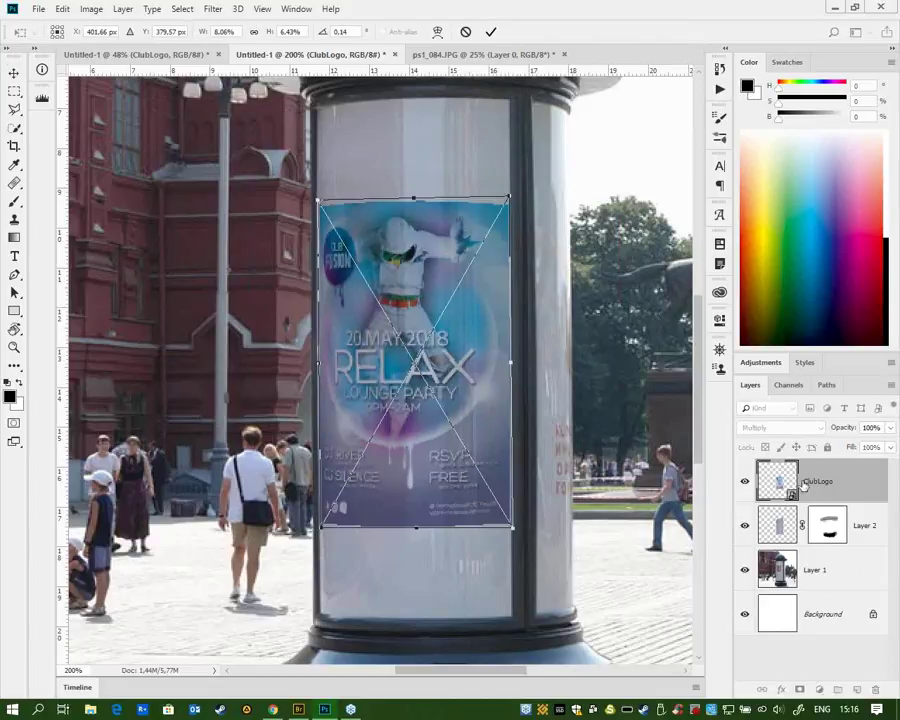
pyautogui.rightClick(409, 289)
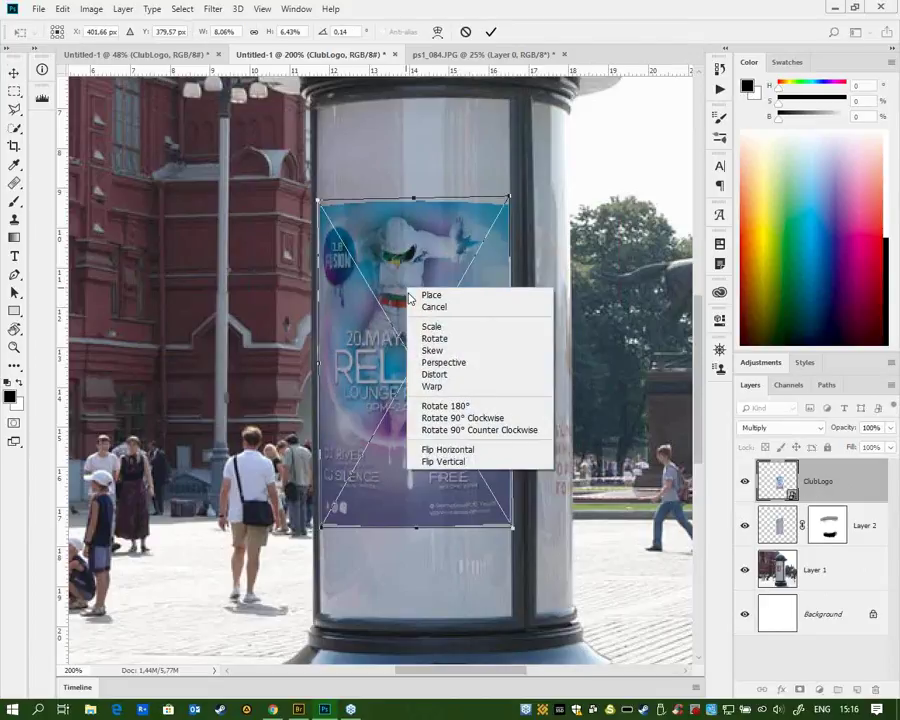
# - Try warping the flyer's left side, reset Warp style to None, and finish as a Scale transform
pyautogui.click(453, 387)
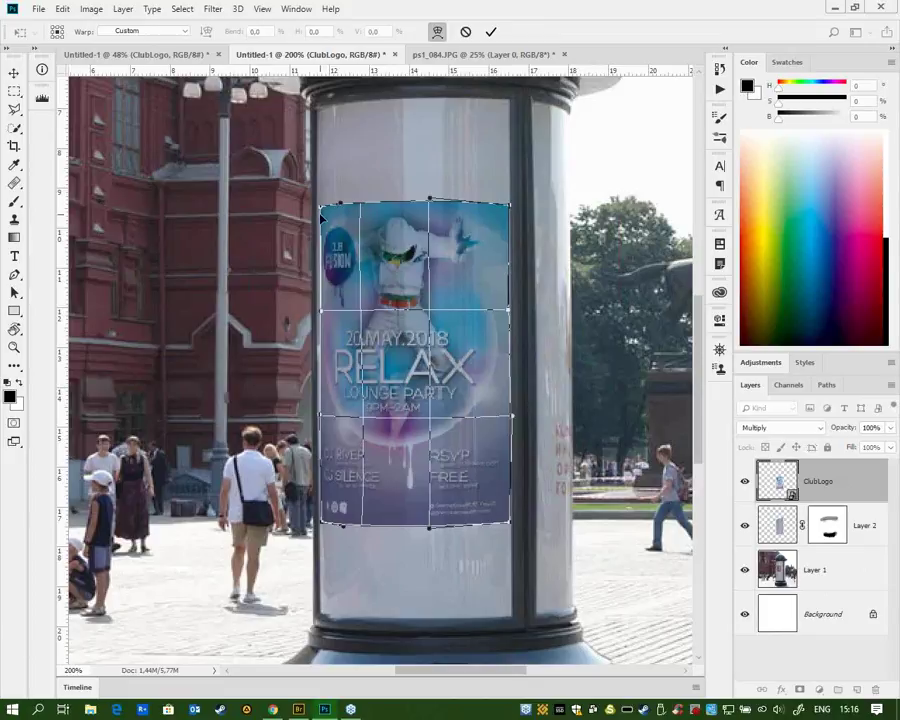
pyautogui.moveTo(322, 210); pyautogui.dragTo(322, 217)
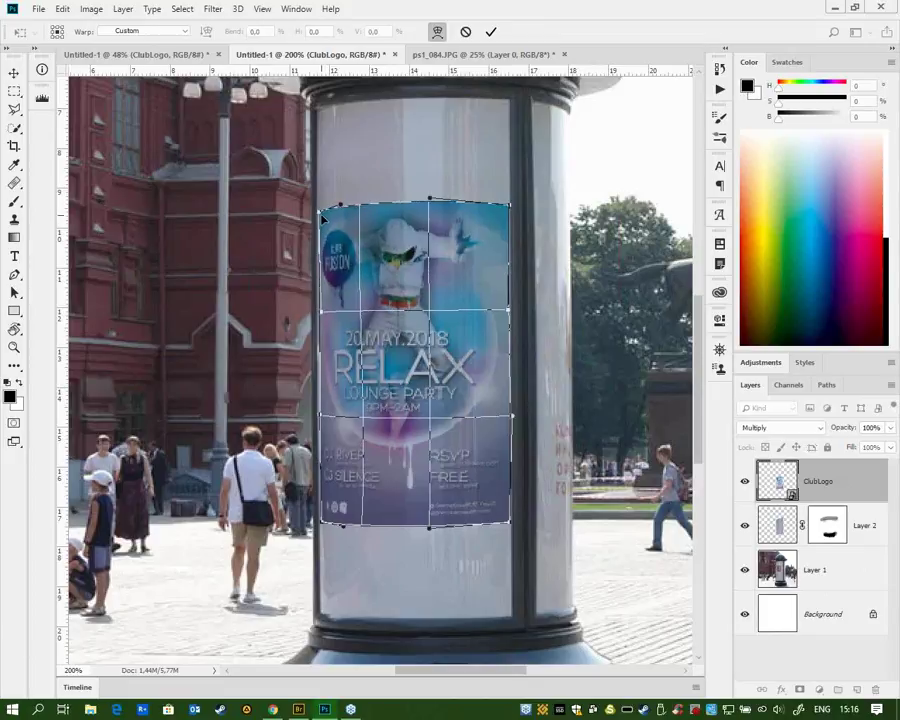
pyautogui.moveTo(324, 316); pyautogui.dragTo(327, 318)
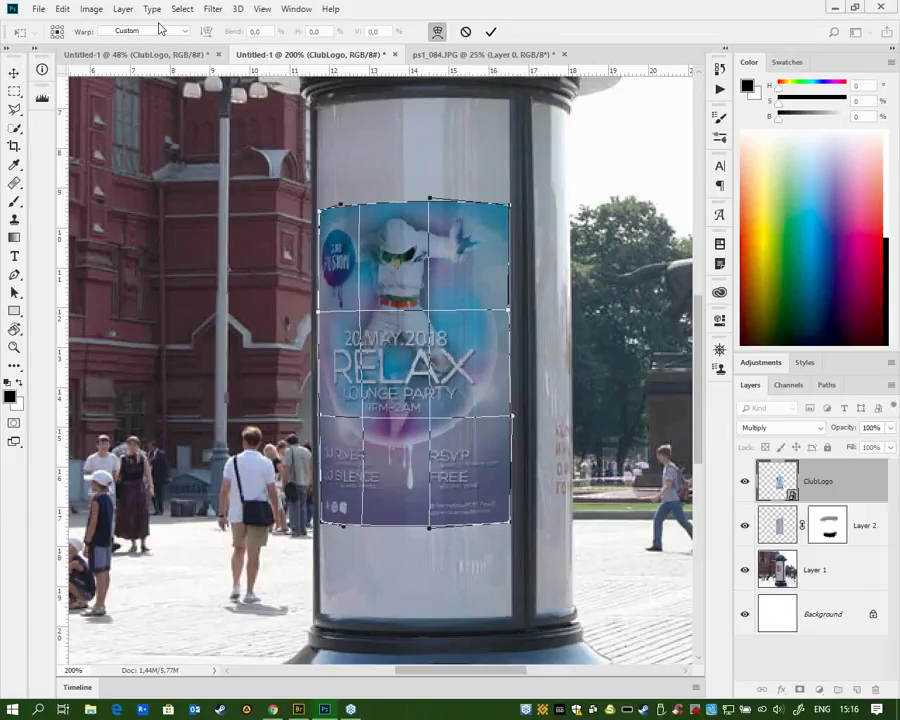
pyautogui.click(160, 30)
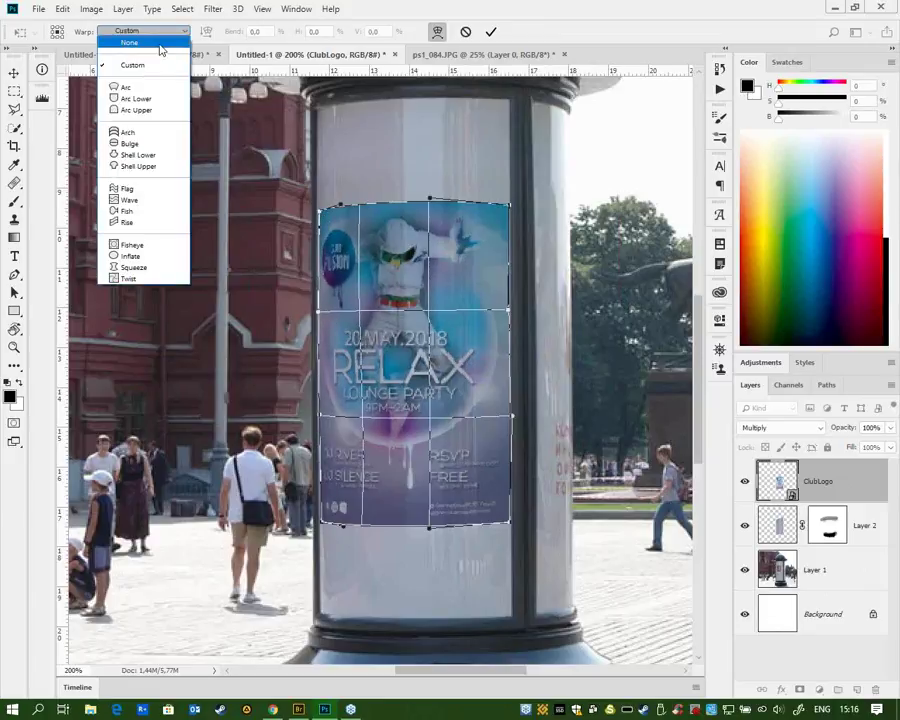
pyautogui.click(160, 44)
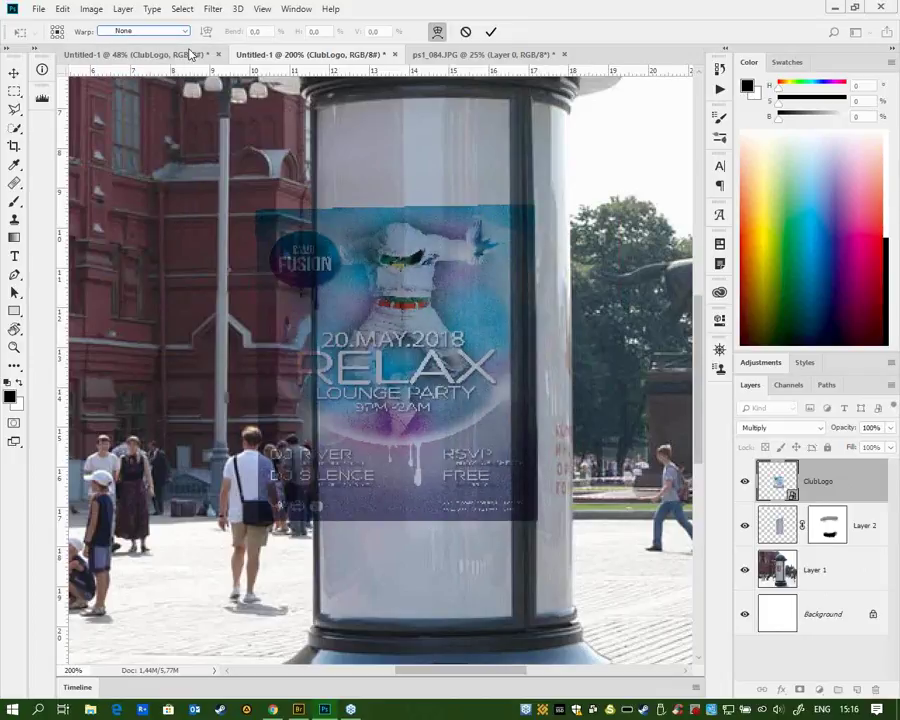
pyautogui.rightClick(333, 222)
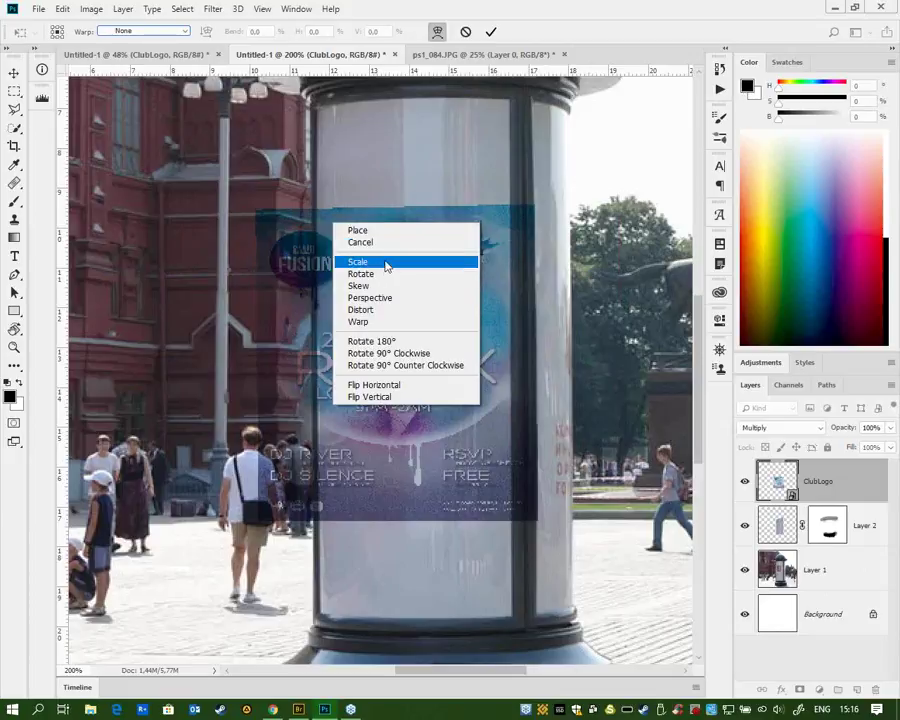
pyautogui.click(387, 262)
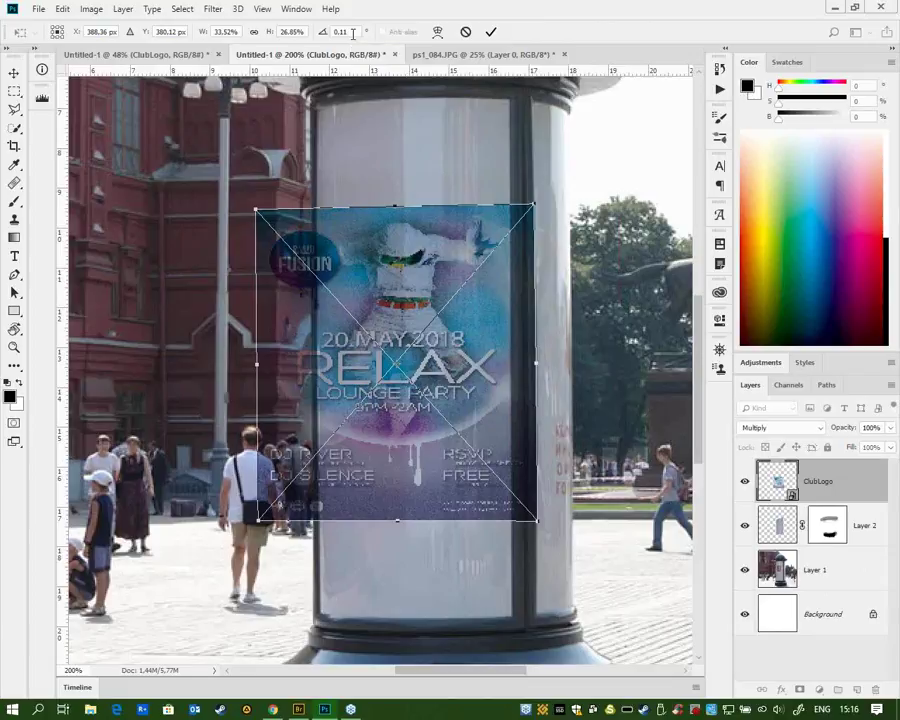
pyautogui.press('Return')
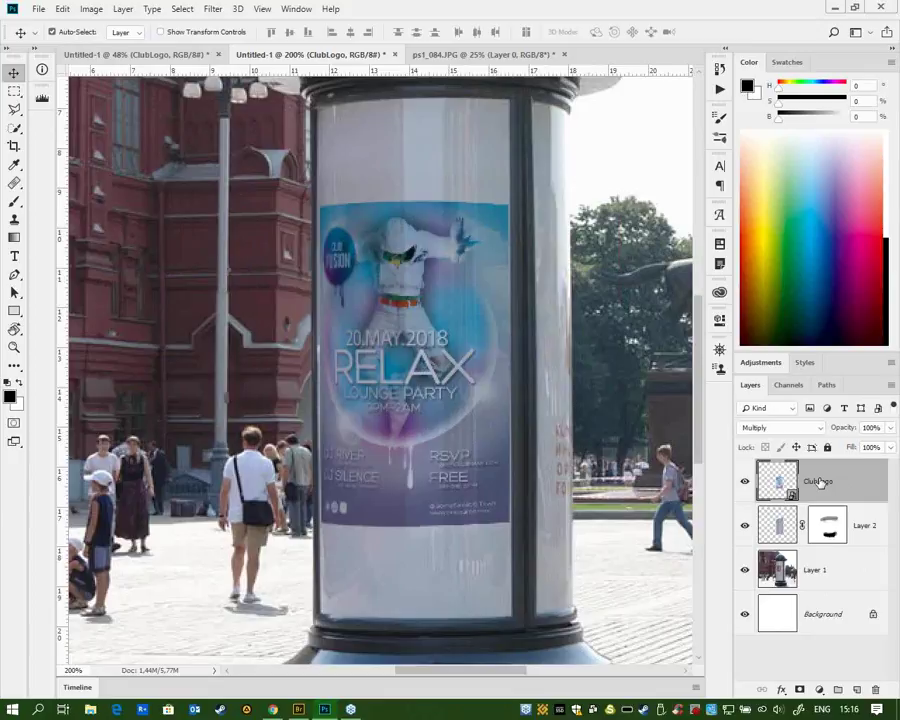
# - Duplicate ClubLogo, blend the copy in Soft Light, and reselect the original layer
pyautogui.hotkey('ctrl', 'j')
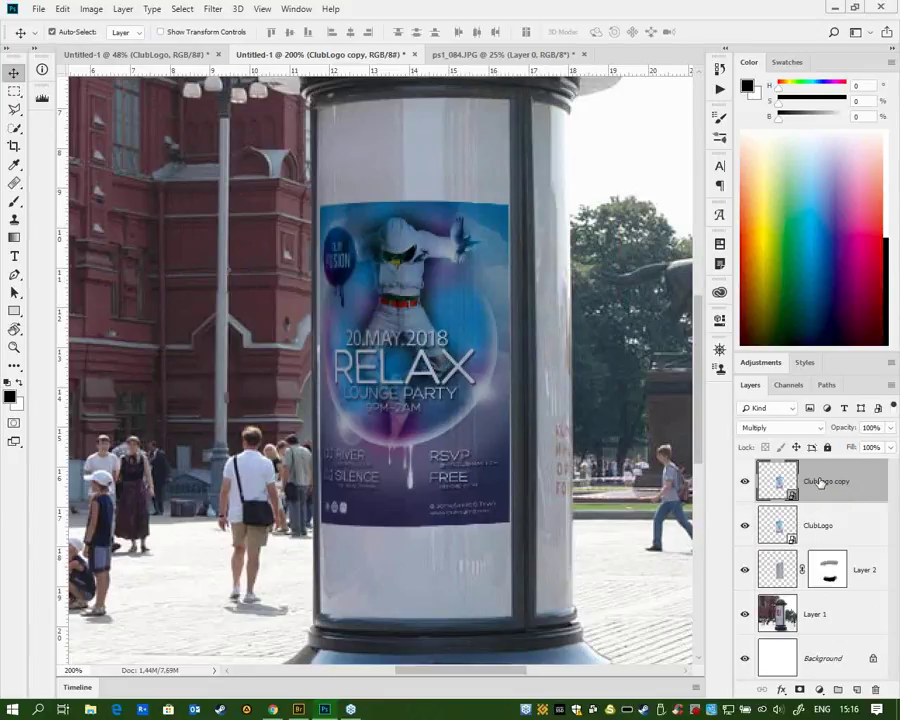
pyautogui.click(800, 428)
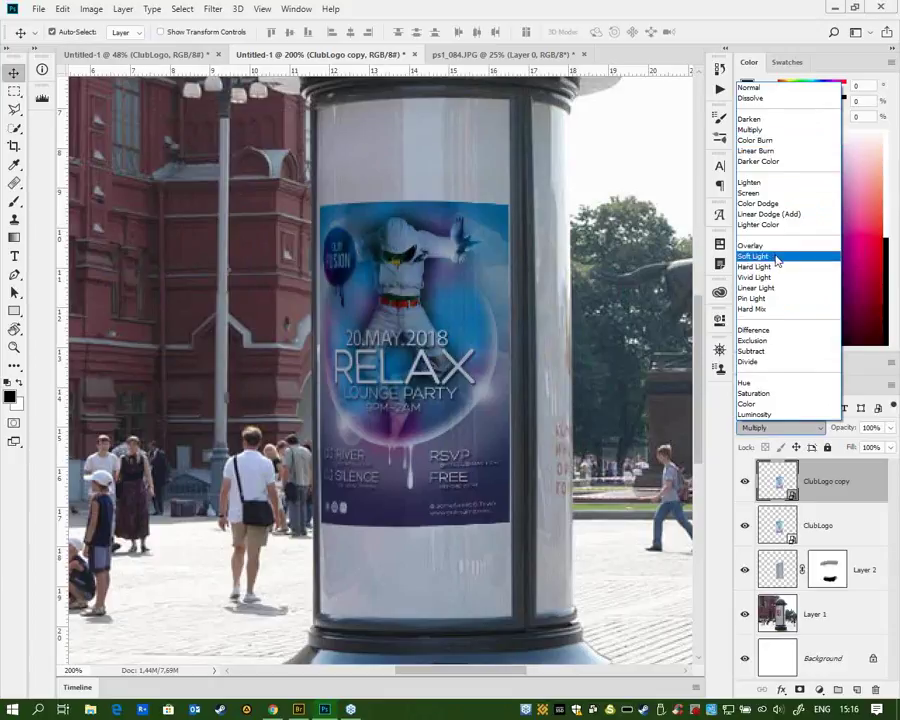
pyautogui.click(777, 257)
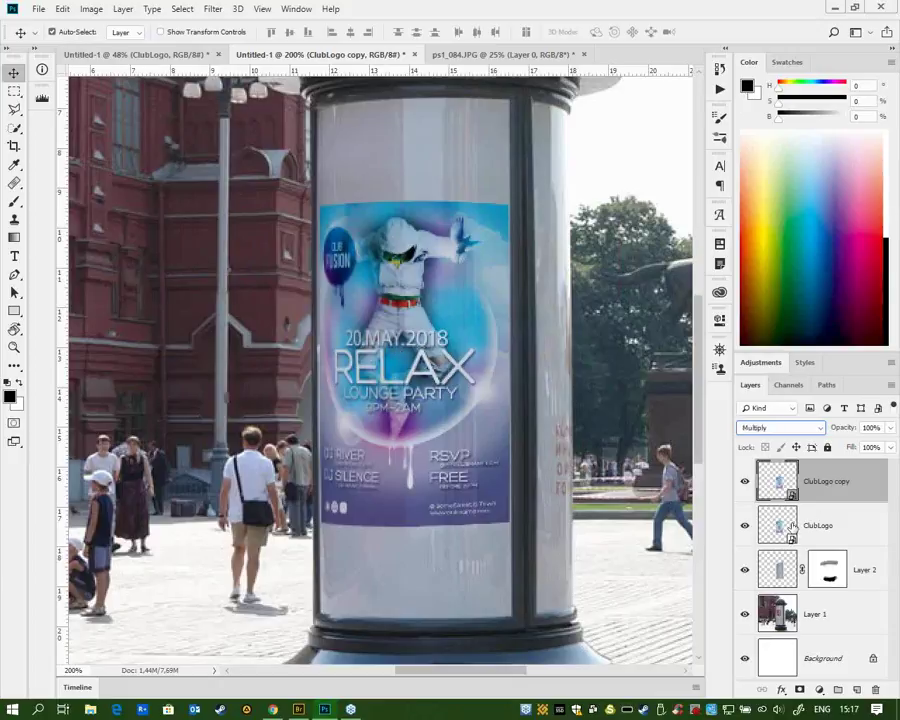
pyautogui.click(775, 520)
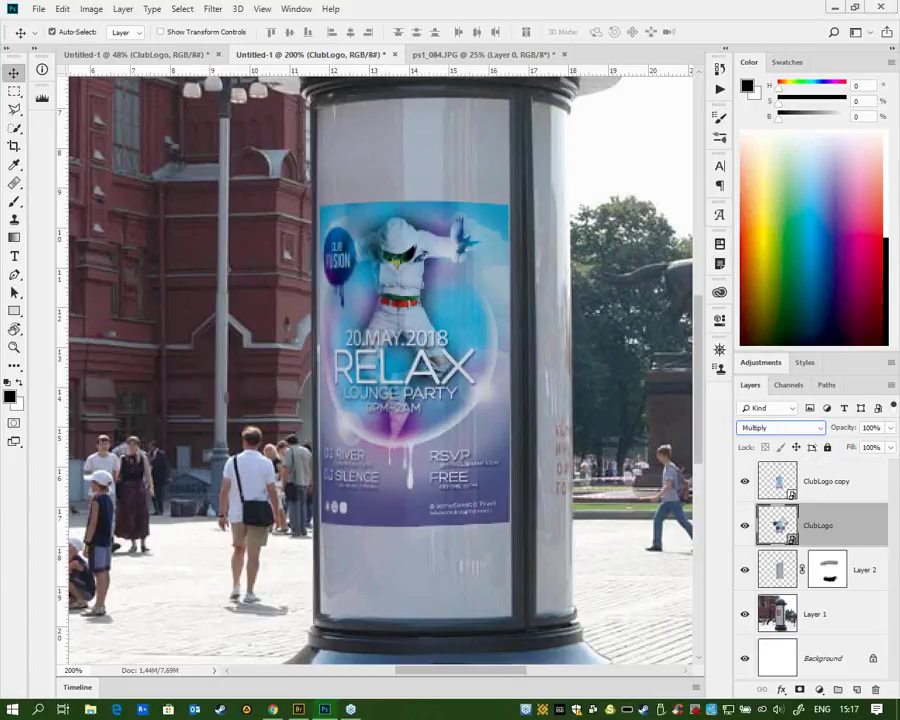
# - Hide the 20.MAY.2018 date text inside the ClubLogo smart object, then save and close it
pyautogui.doubleClick(775, 522)
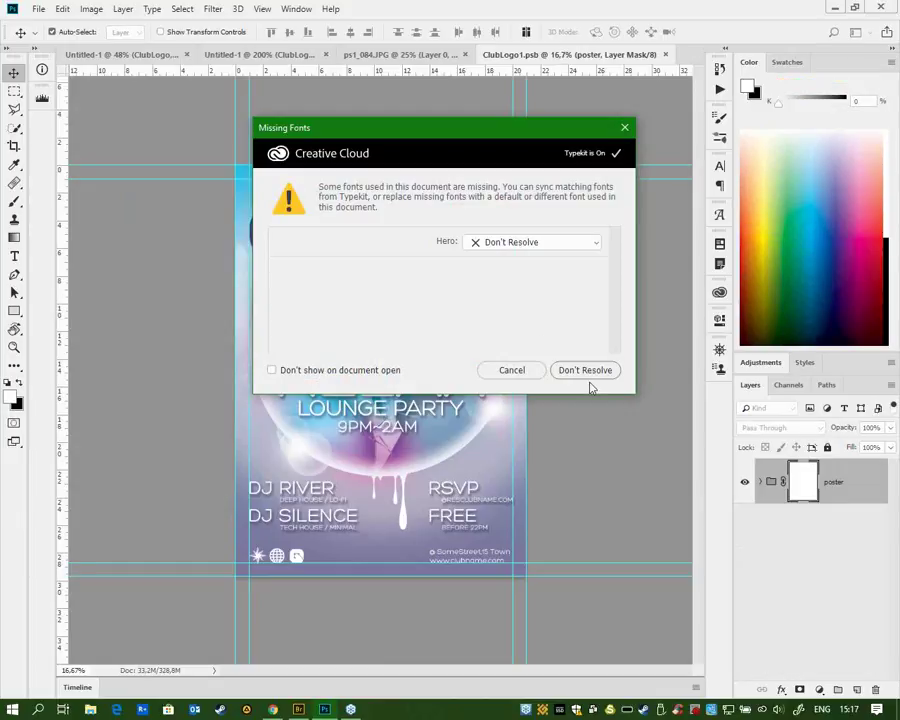
pyautogui.click(590, 370)
pyautogui.click(368, 345)
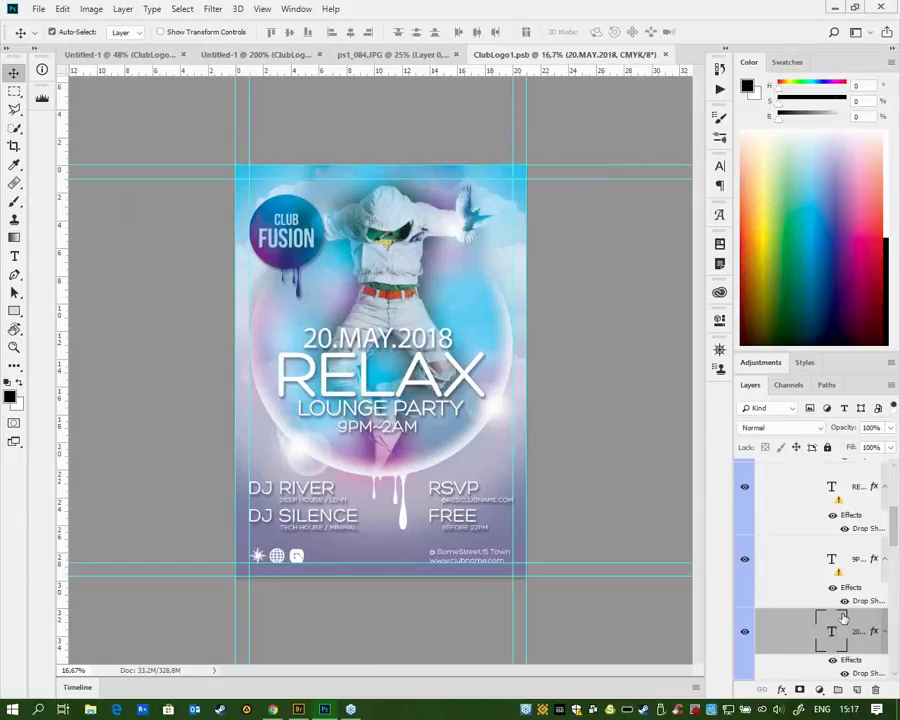
pyautogui.click(743, 634)
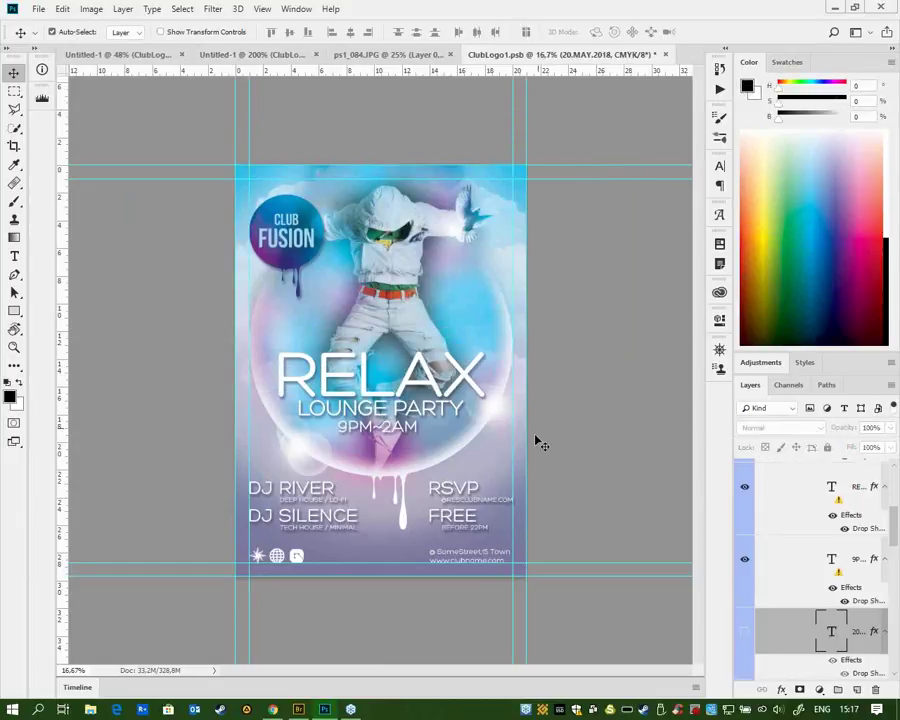
pyautogui.hotkey('ctrl', 'w')
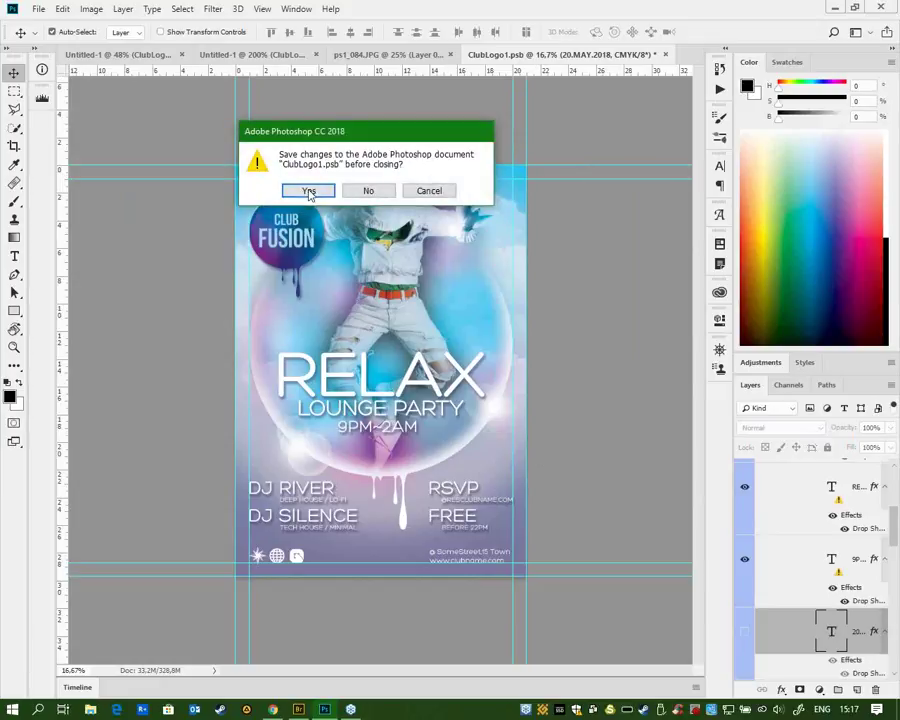
pyautogui.click(314, 190)
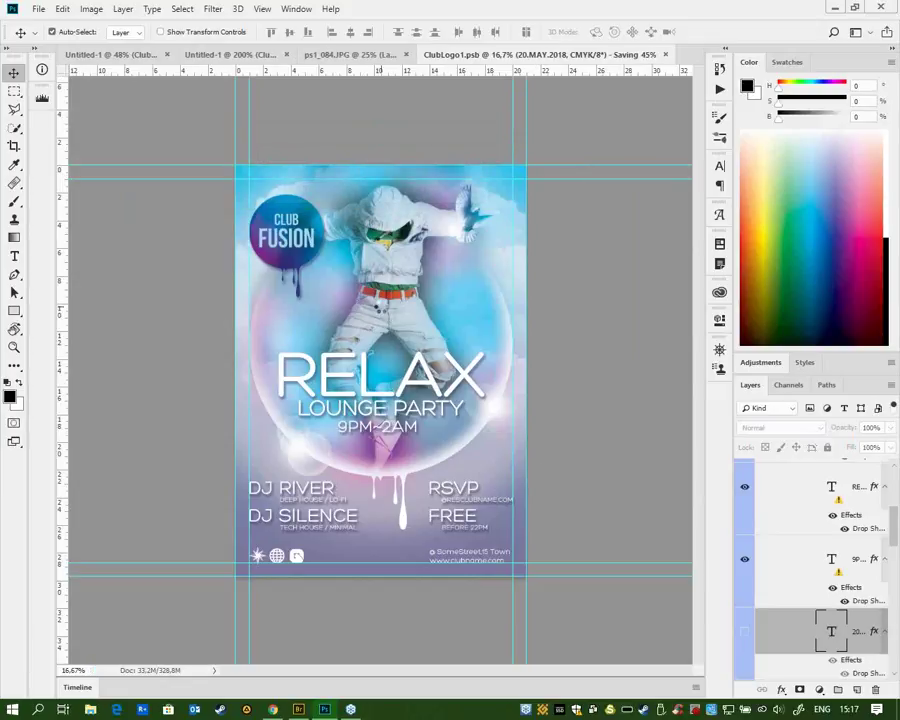
pyautogui.hotkey('ctrl', 'w')
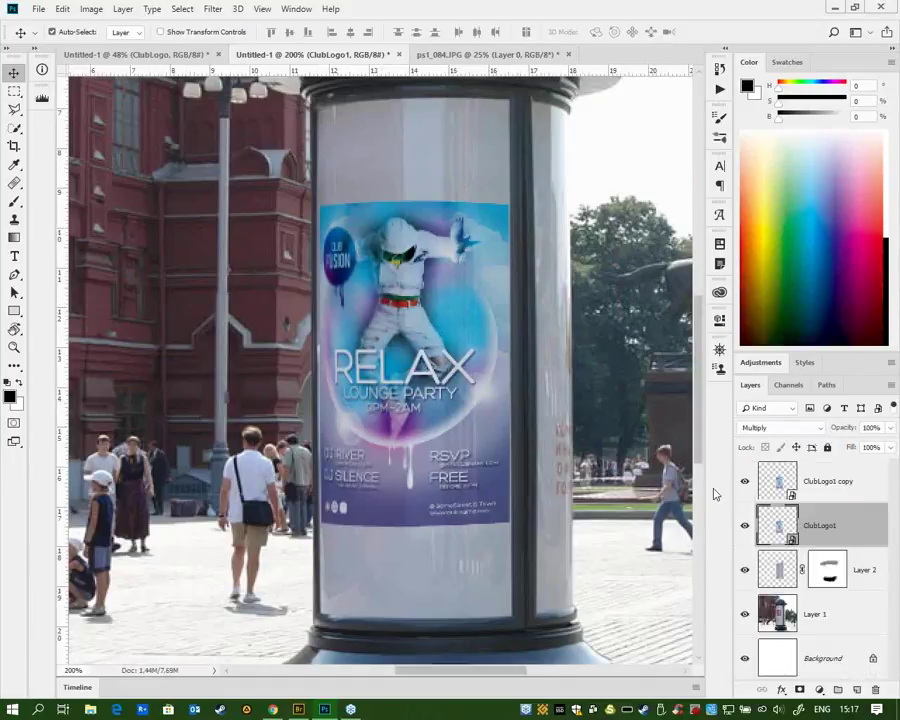
# - Toggle ClubLogo1 off and on to compare, then hide the ClubLogo1 copy layer
pyautogui.click(745, 526)
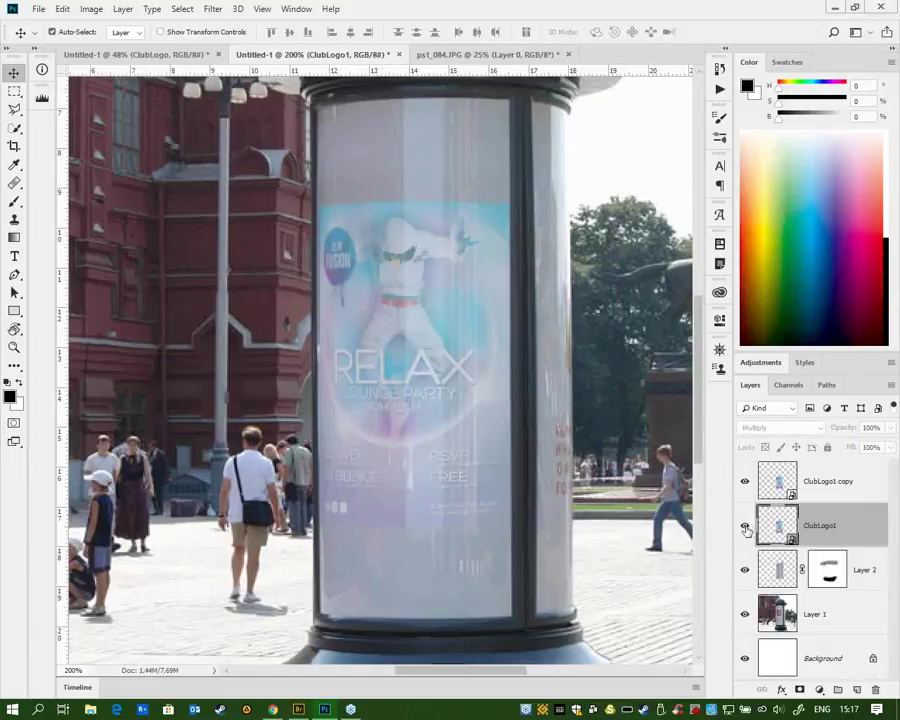
pyautogui.click(745, 526)
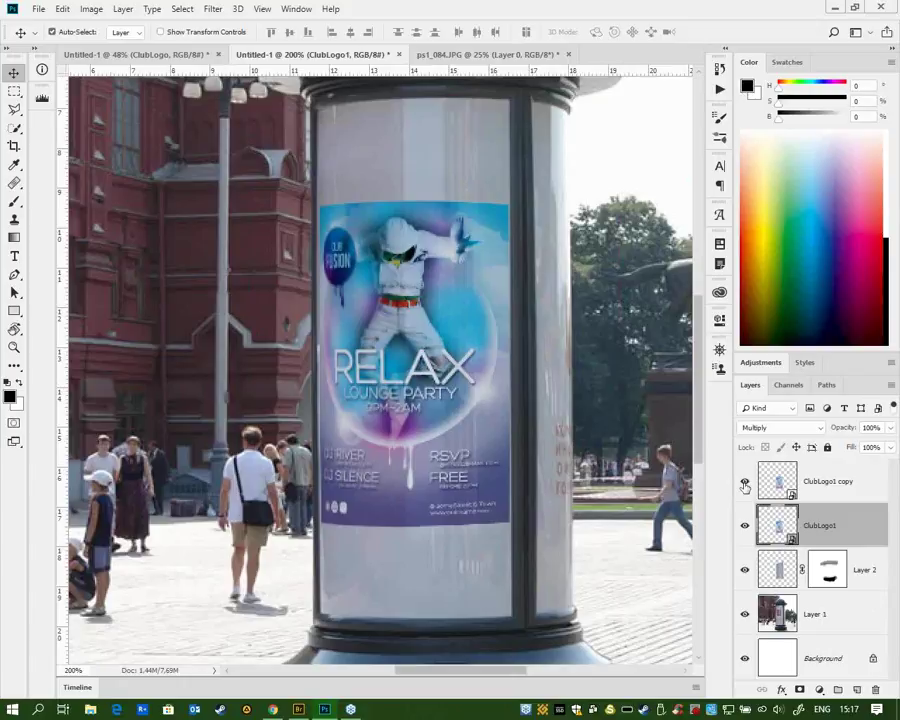
pyautogui.click(744, 485)
pyautogui.hotkey('ctrl', 'n')
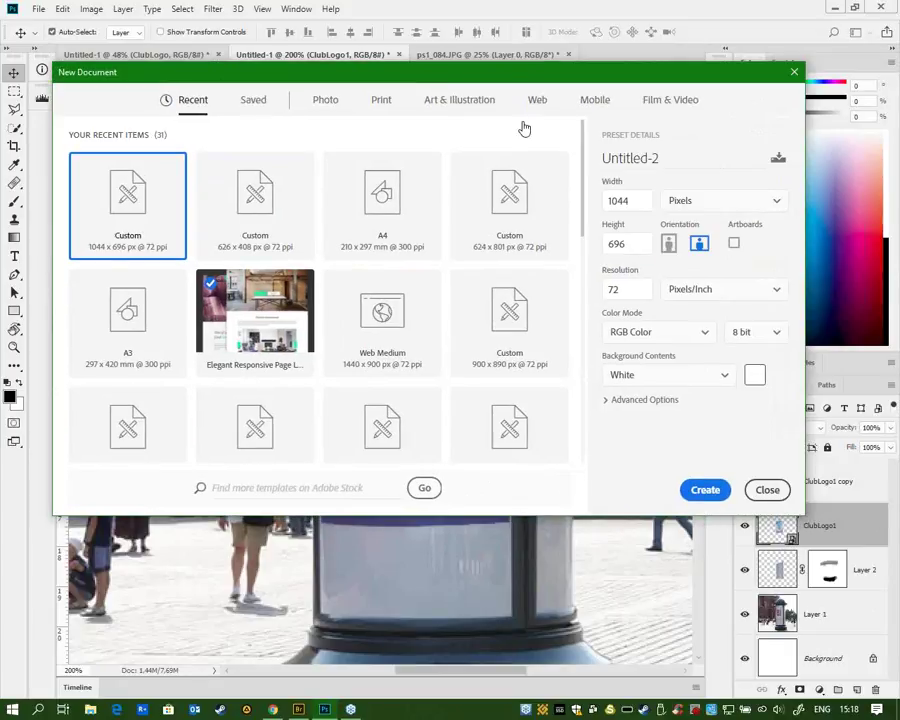
pyautogui.click(537, 100)
pyautogui.scroll(-1, 427, 372)
pyautogui.scroll(-4, 427, 372)
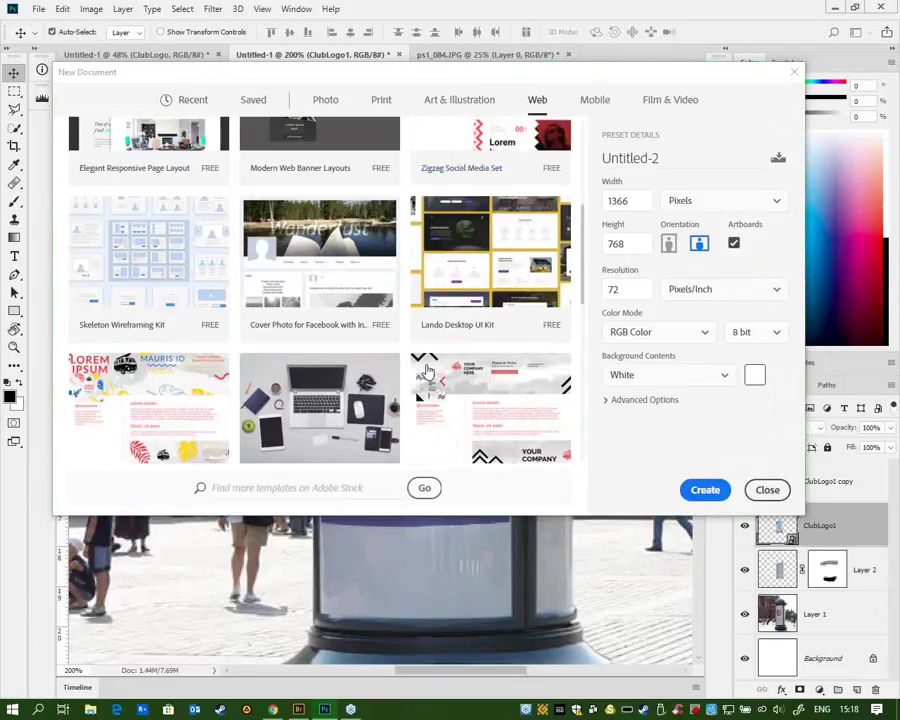
pyautogui.scroll(-1, 427, 372)
pyautogui.scroll(-1, 427, 372)
pyautogui.scroll(1, 424, 366)
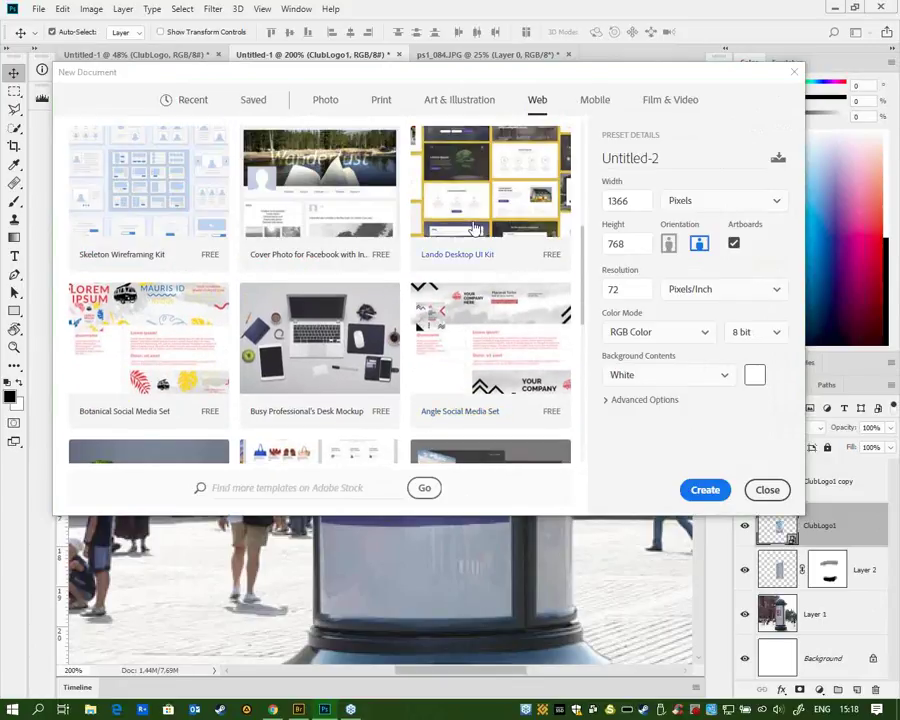
pyautogui.scroll(-1, 520, 165)
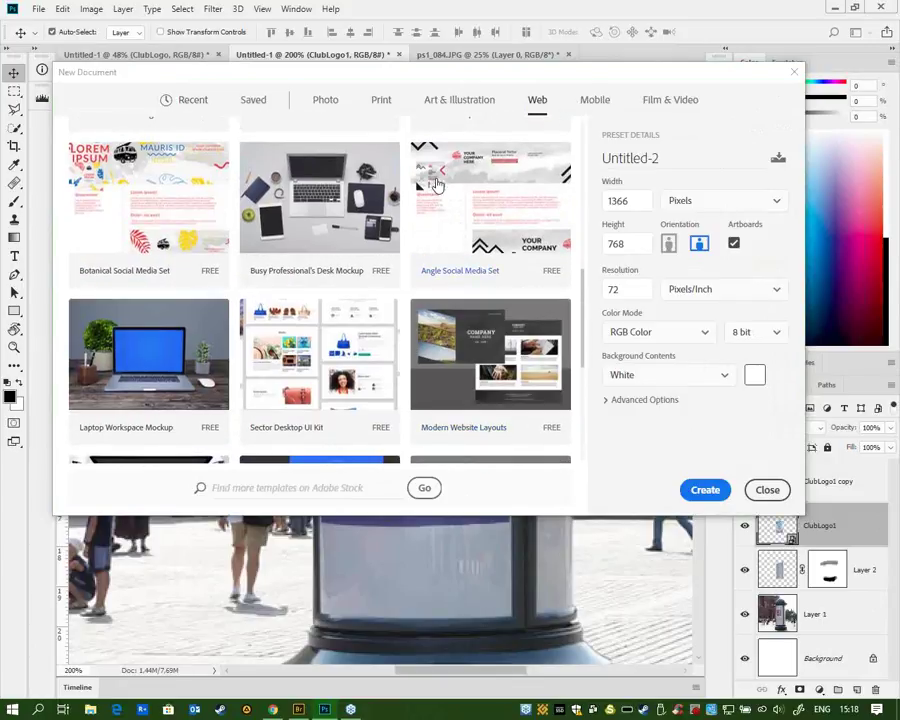
pyautogui.click(595, 99)
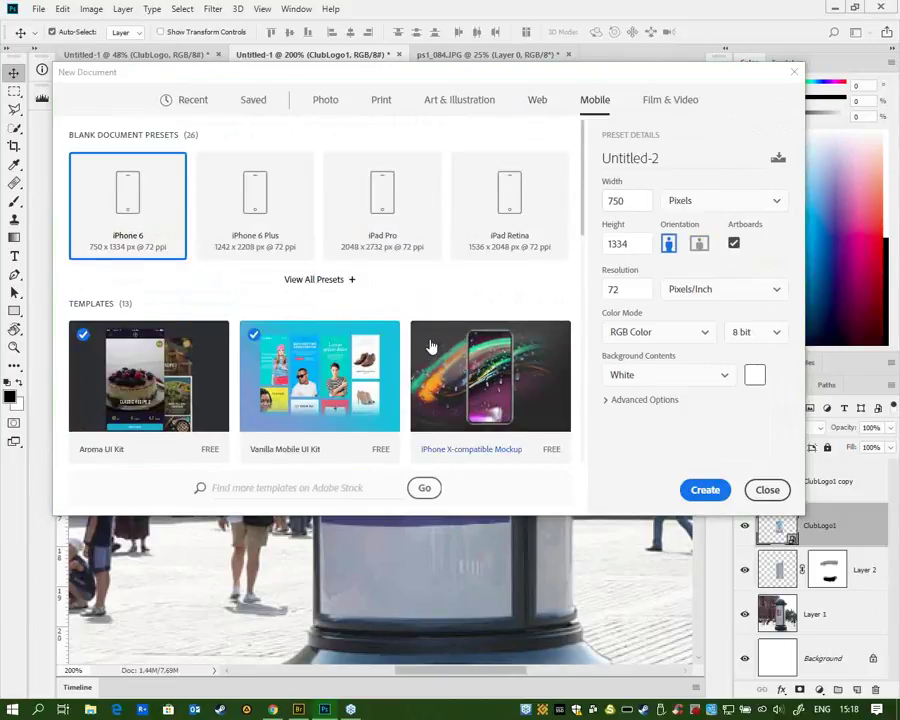
pyautogui.scroll(-2, 431, 345)
pyautogui.scroll(-2, 337, 218)
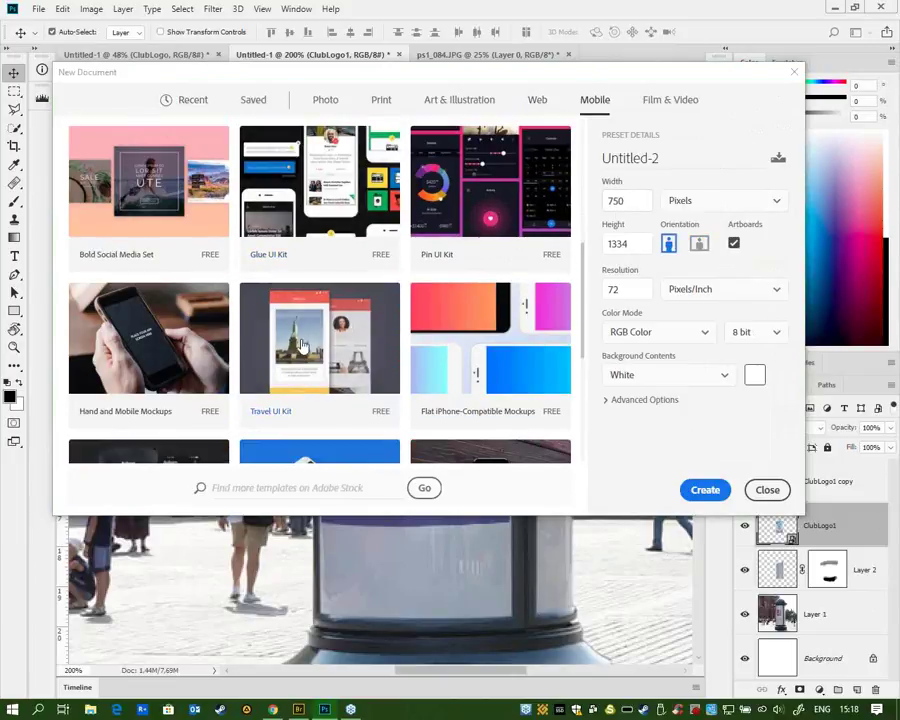
pyautogui.scroll(-3, 266, 294)
pyautogui.scroll(-1, 266, 294)
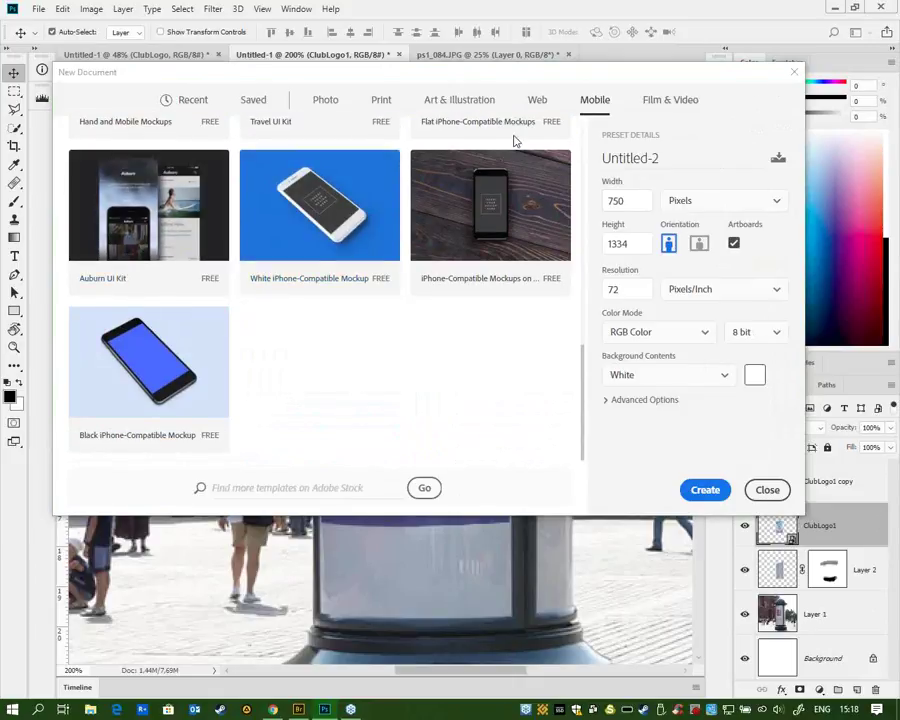
pyautogui.click(795, 73)
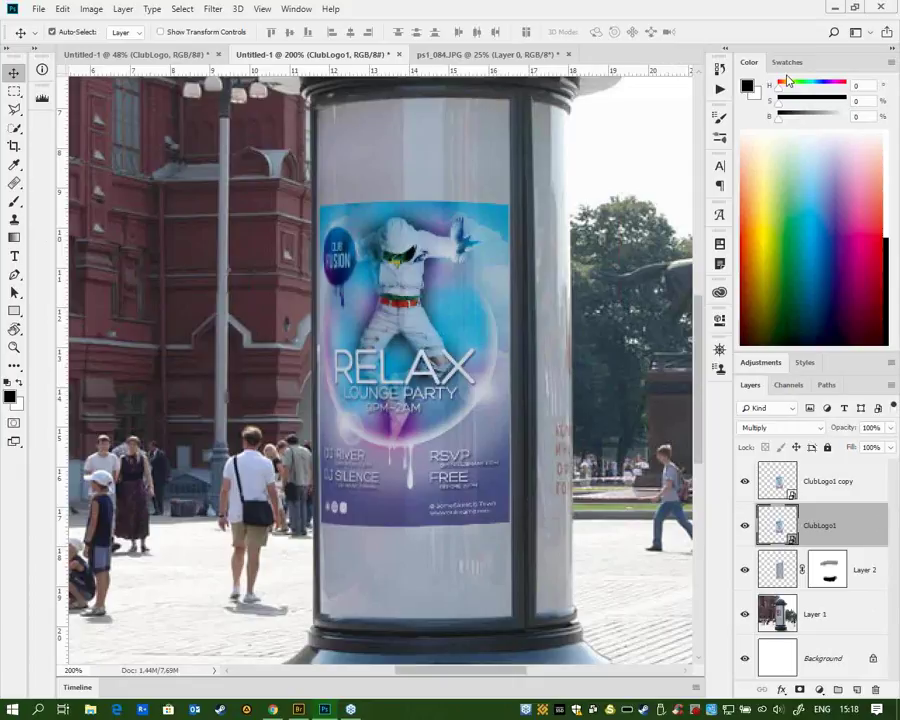
# - Select the ClubLogo1 copy layer, then bring the Untitled-1 billboard mockup to the front
pyautogui.click(827, 484)
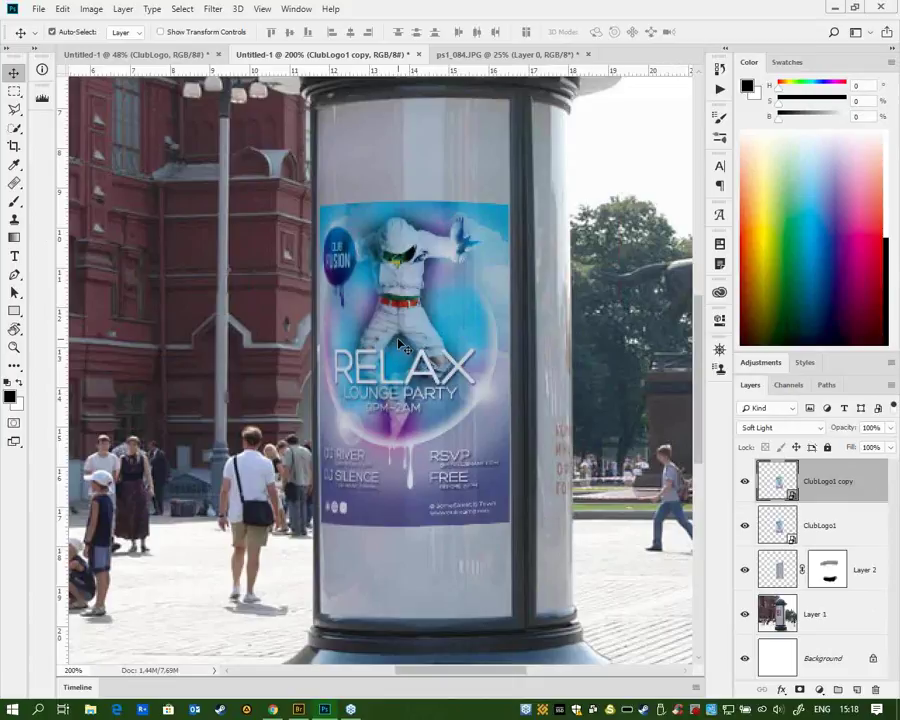
pyautogui.rightClick(870, 480)
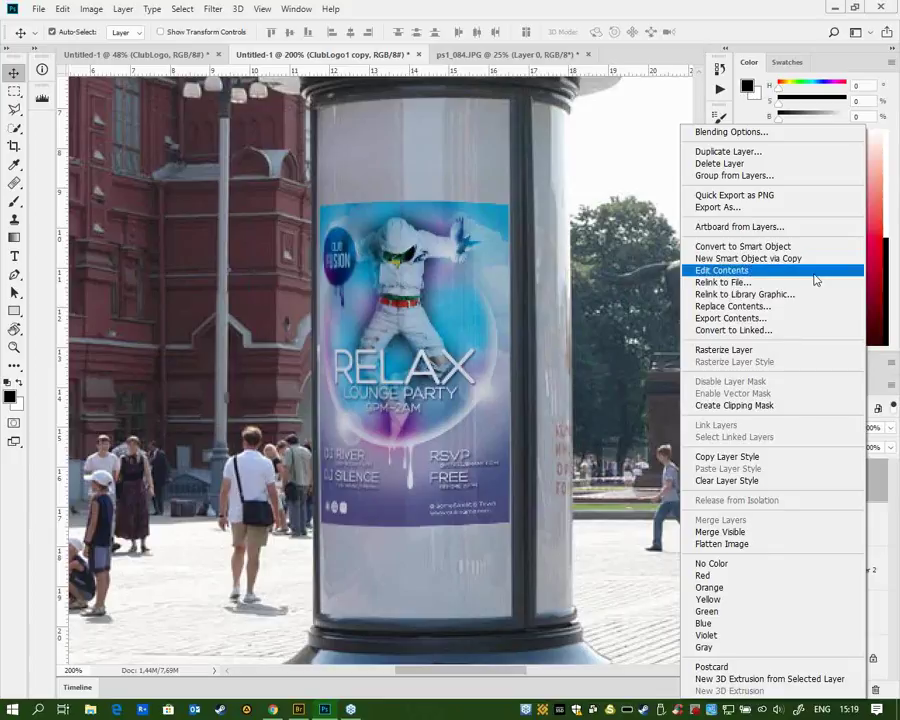
pyautogui.click(876, 488)
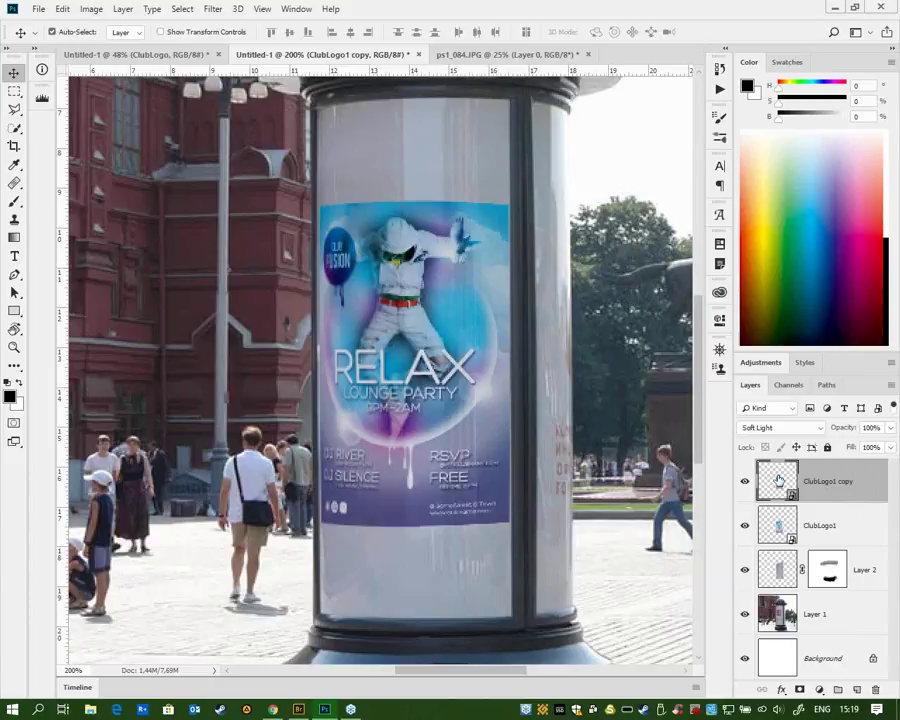
pyautogui.click(118, 55)
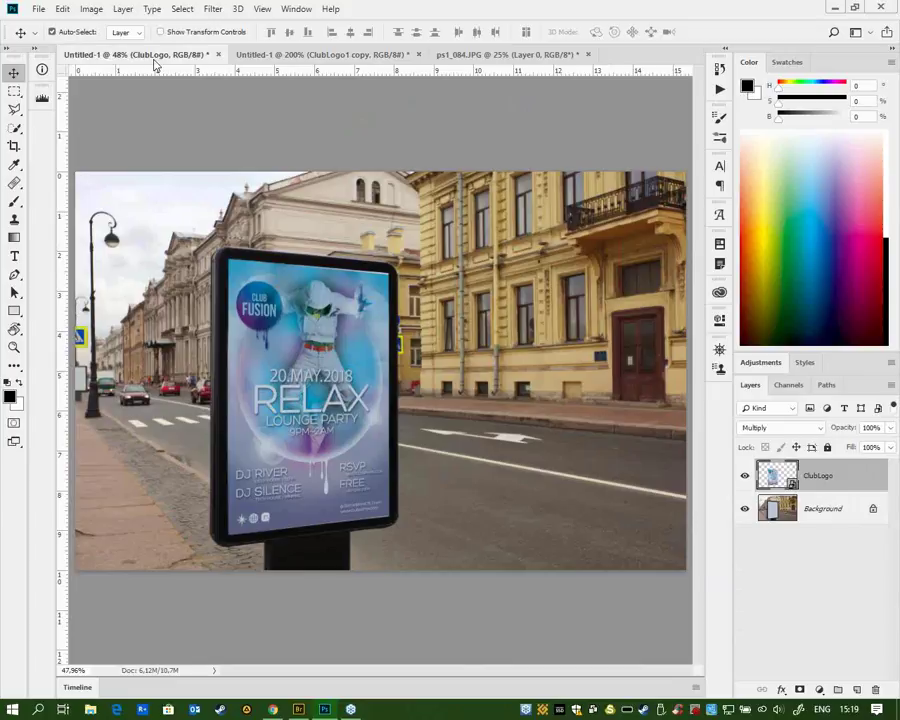
# - Shift the hue of the Reds range with Hue/Saturation on ps1_084.JPG
pyautogui.click(91, 9)
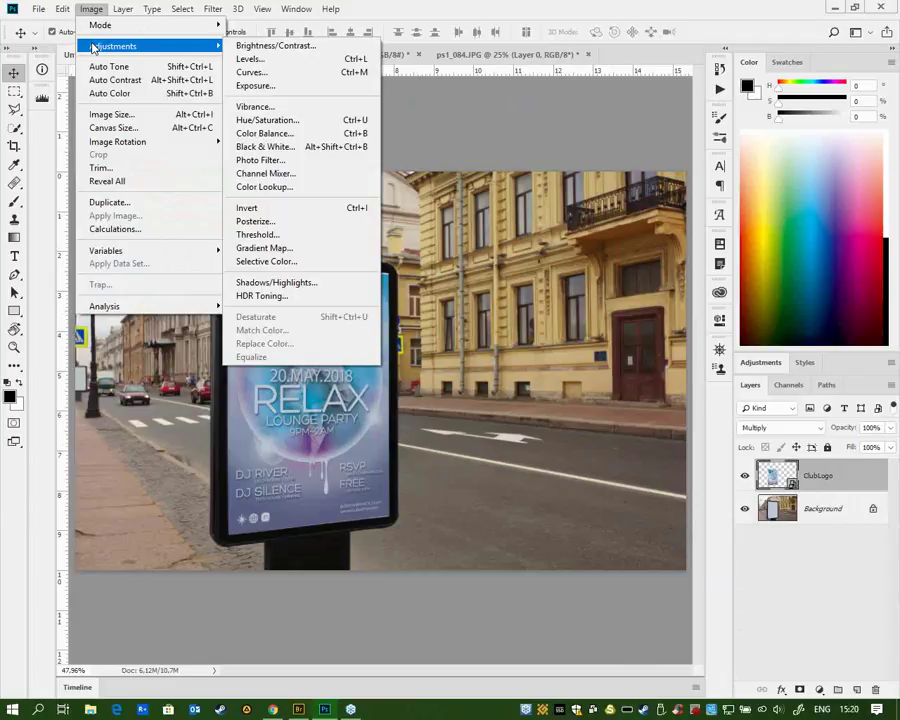
pyautogui.click(510, 58)
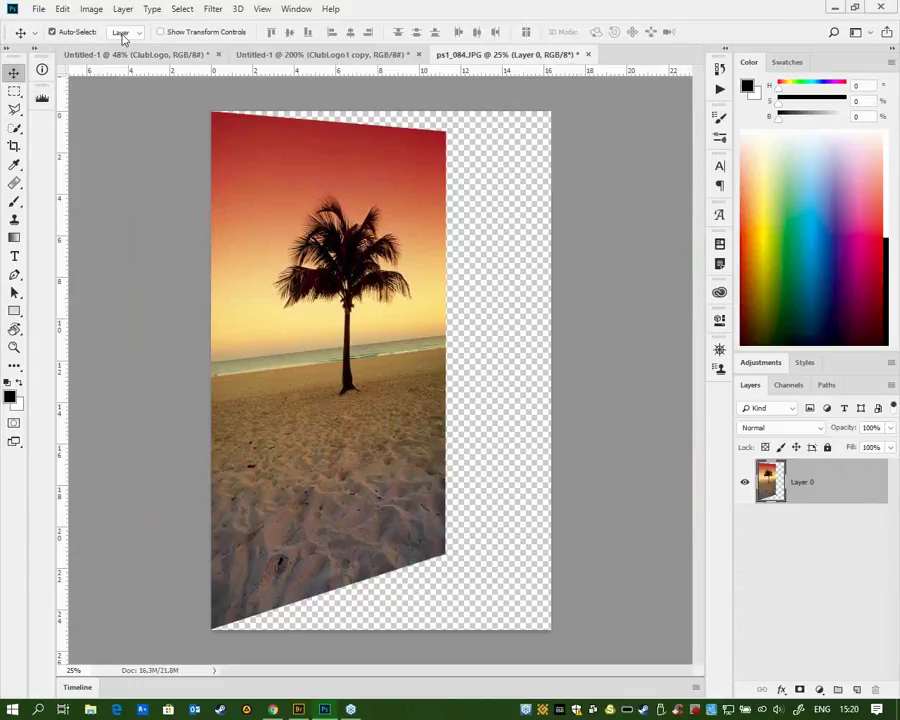
pyautogui.click(90, 10)
pyautogui.moveTo(113, 46)
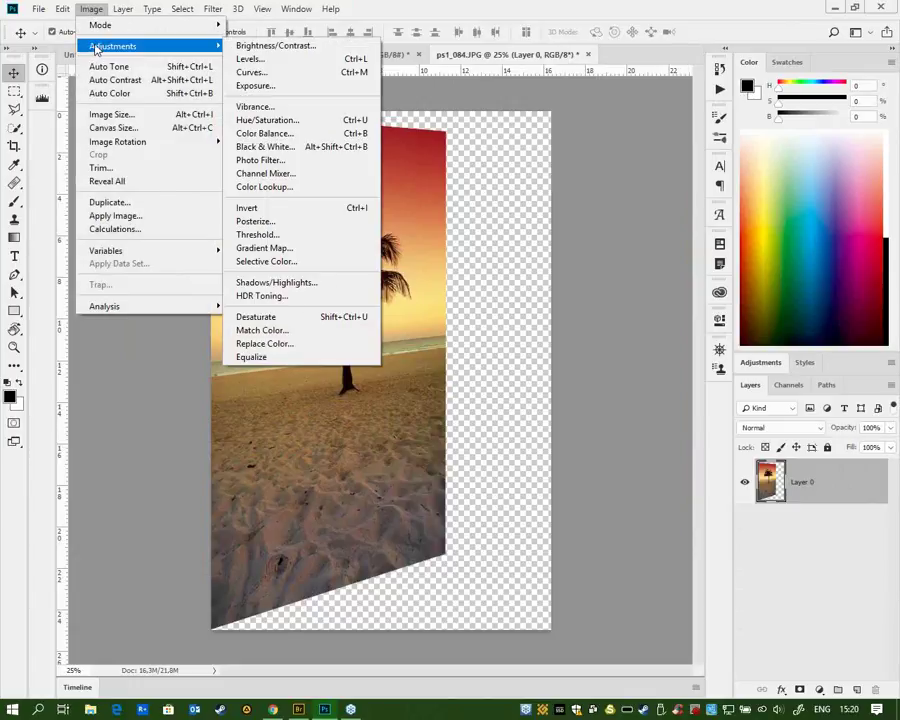
pyautogui.click(297, 122)
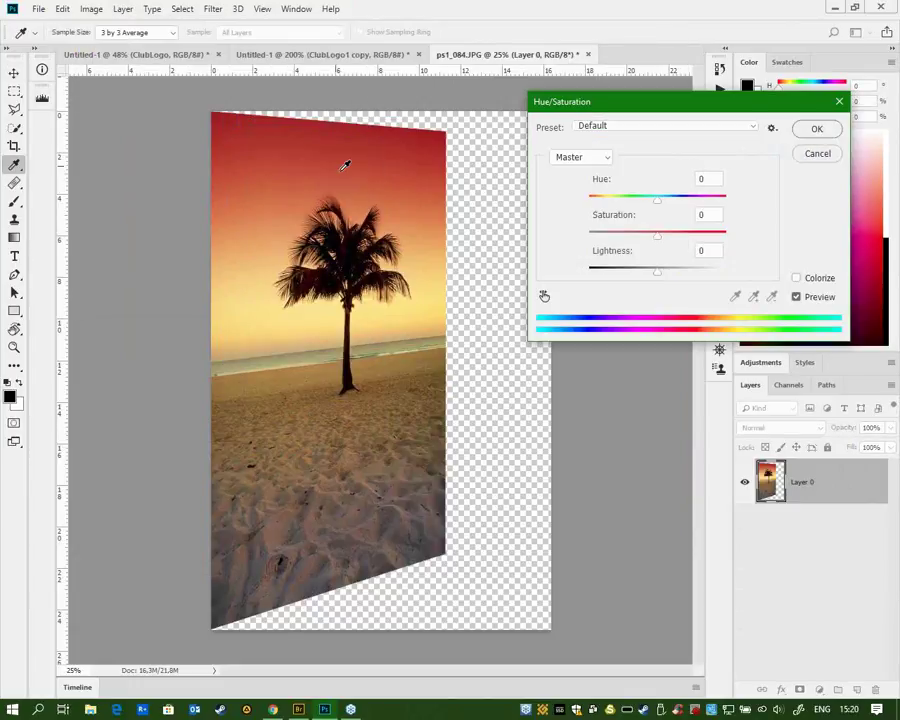
pyautogui.moveTo(678, 100); pyautogui.dragTo(629, 80)
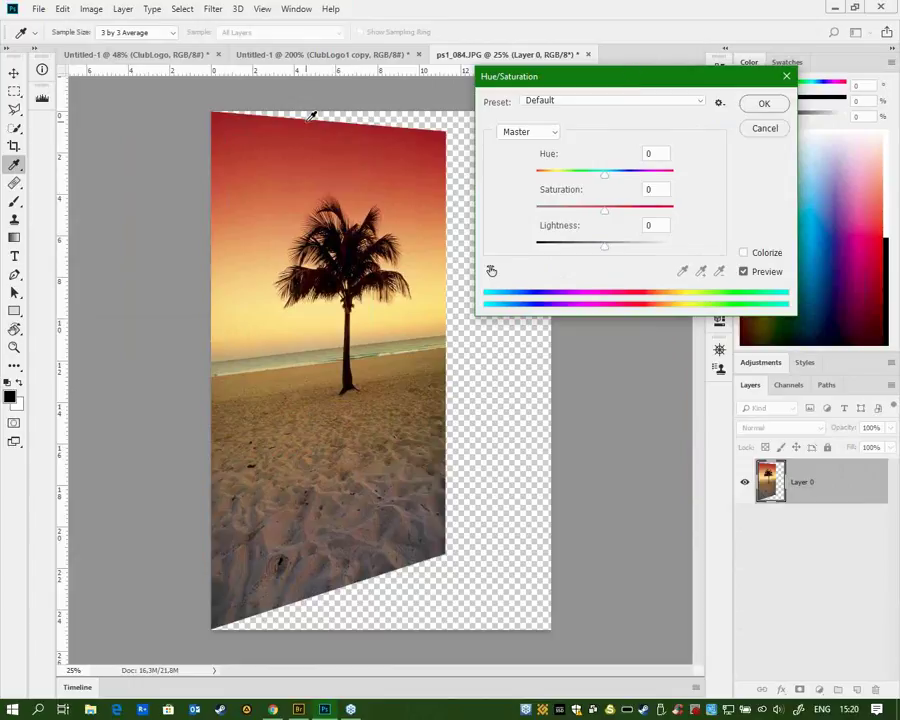
pyautogui.click(267, 126)
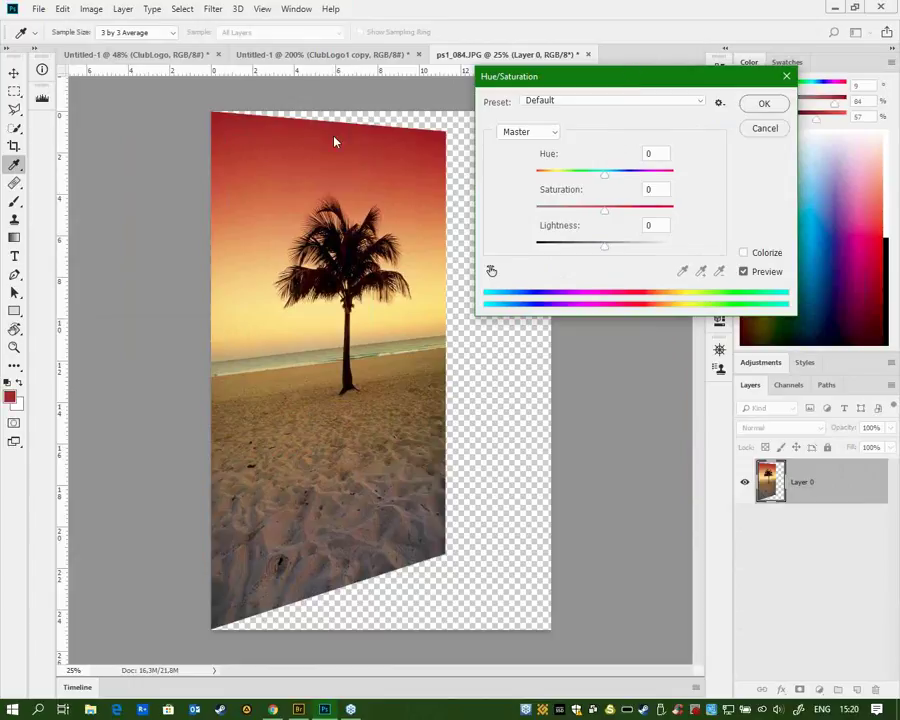
pyautogui.click(534, 132)
pyautogui.click(537, 160)
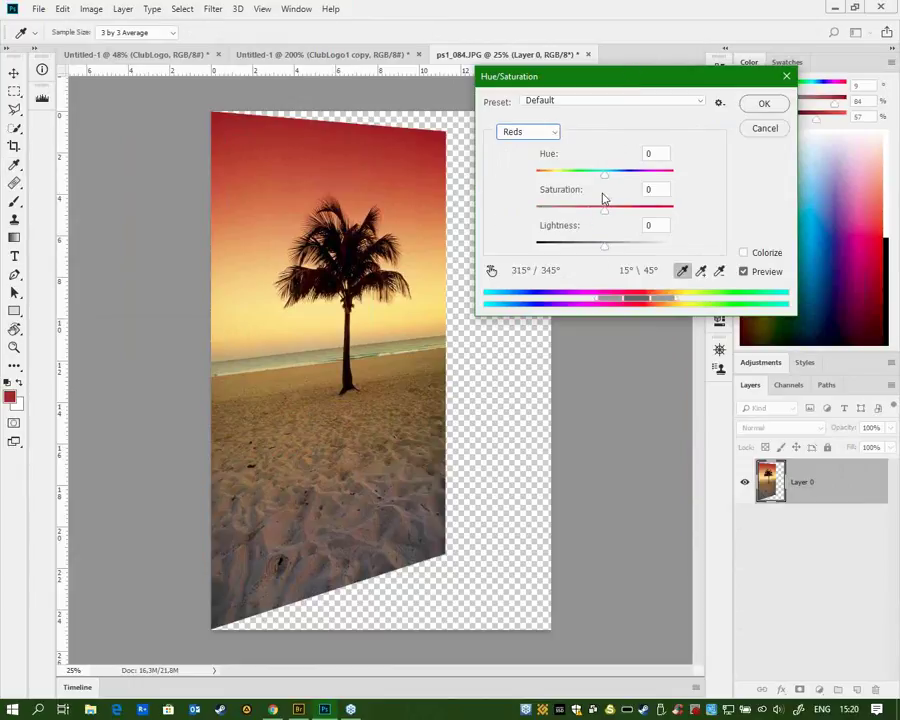
pyautogui.moveTo(604, 175)
pyautogui.mouseDown()
pyautogui.moveTo(614, 181)
pyautogui.moveTo(602, 181)
pyautogui.moveTo(599, 209)
pyautogui.mouseUp()
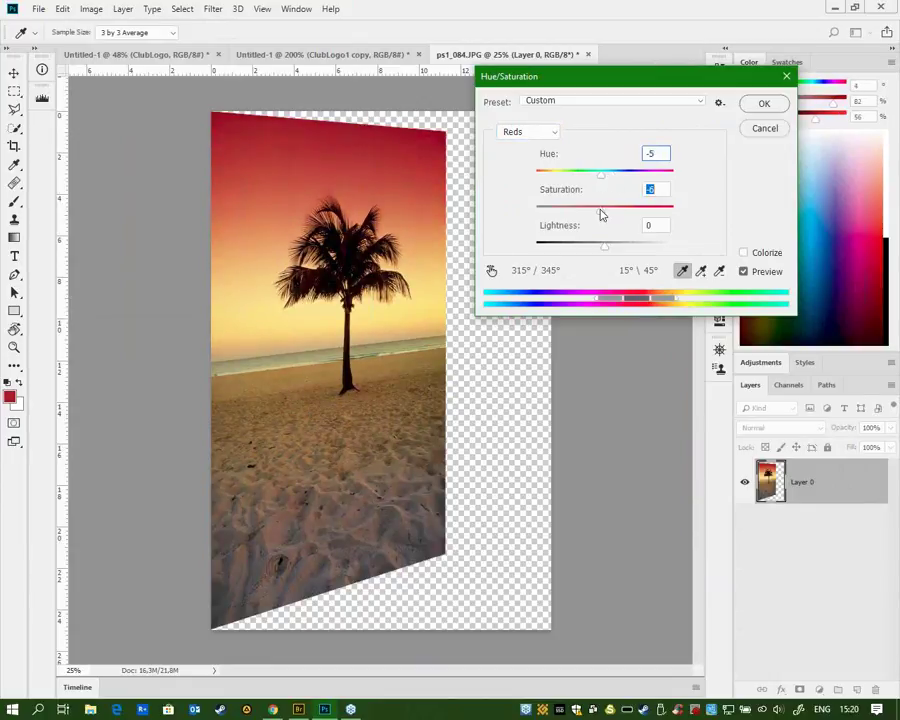
pyautogui.click(768, 105)
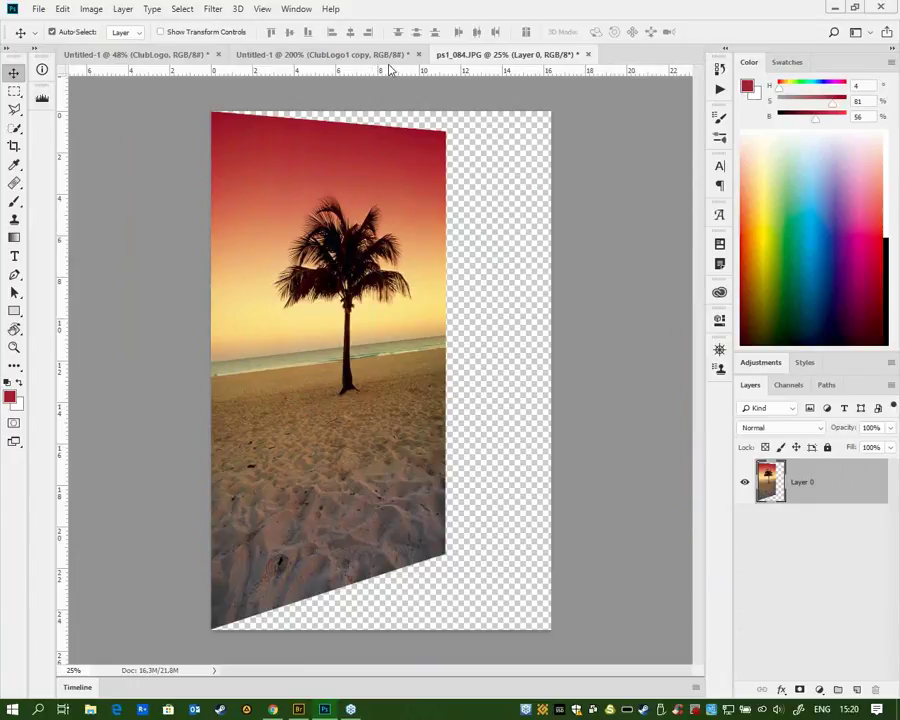
# - Add a Color Balance smart filter pushing midtones toward red and yellow, highlights toward yellow
pyautogui.click(123, 55)
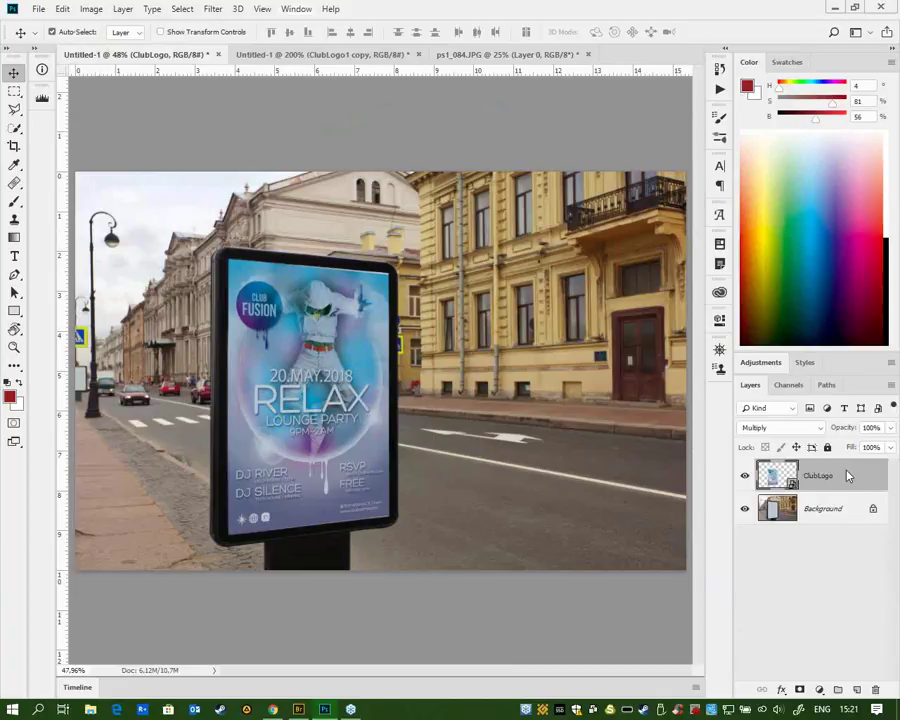
pyautogui.click(91, 10)
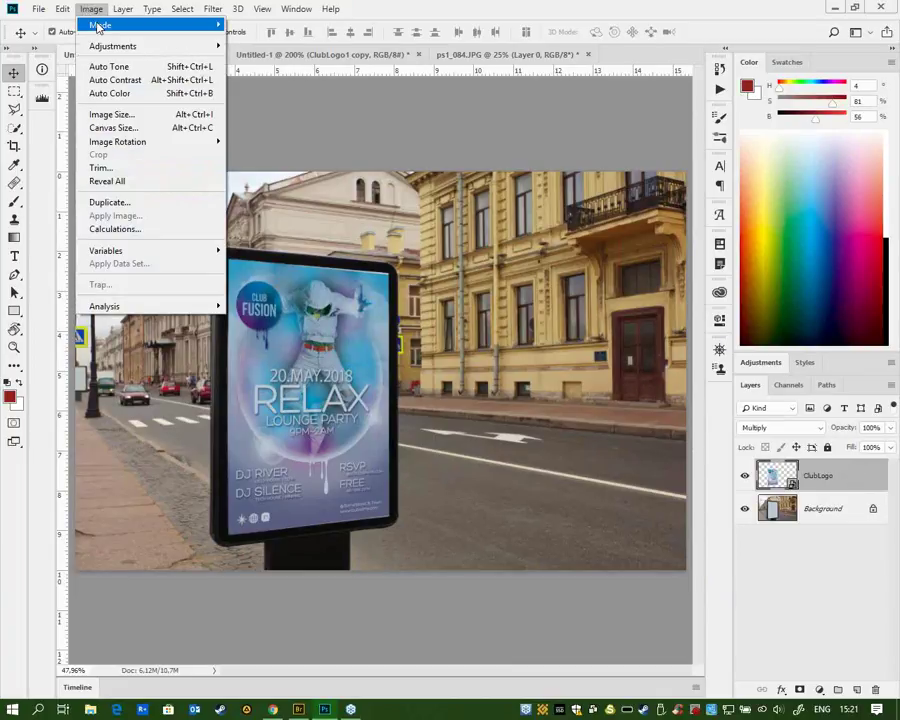
pyautogui.moveTo(113, 46)
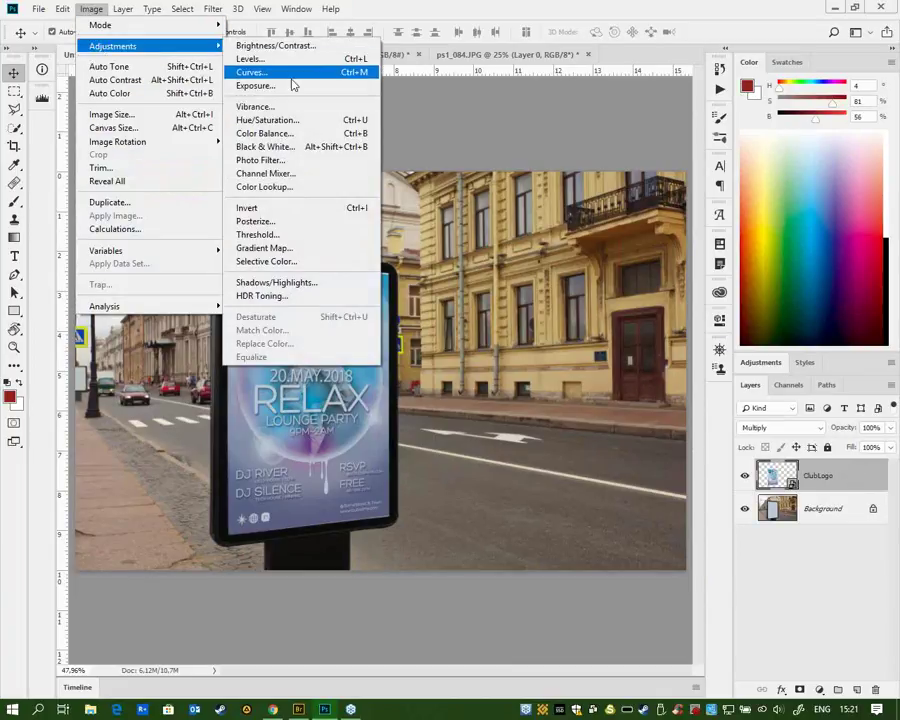
pyautogui.click(302, 133)
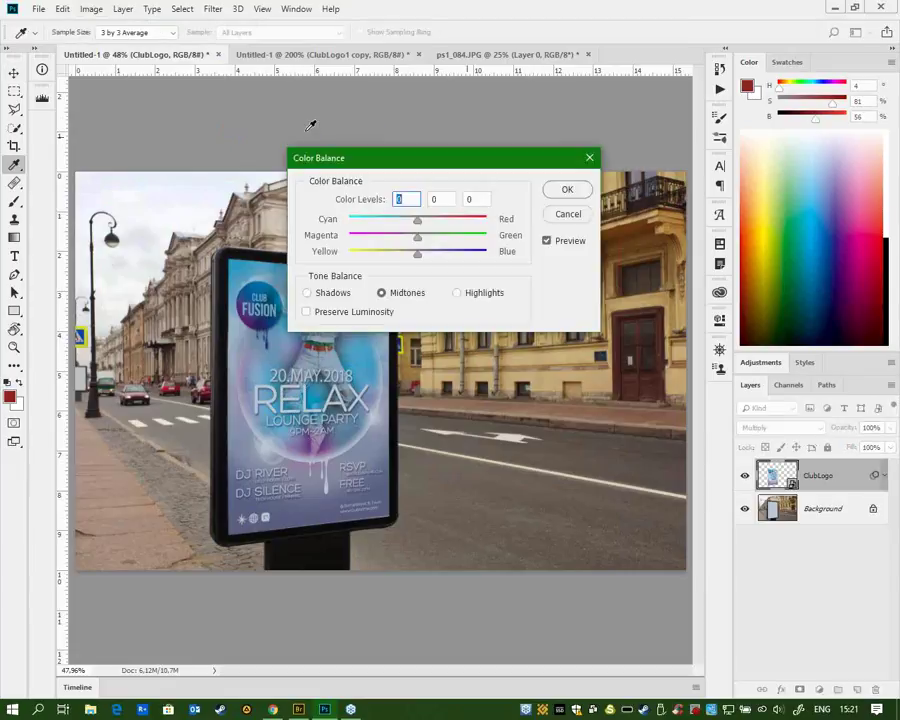
pyautogui.moveTo(457, 165)
pyautogui.mouseDown()
pyautogui.moveTo(570, 96)
pyautogui.moveTo(541, 116)
pyautogui.mouseUp()
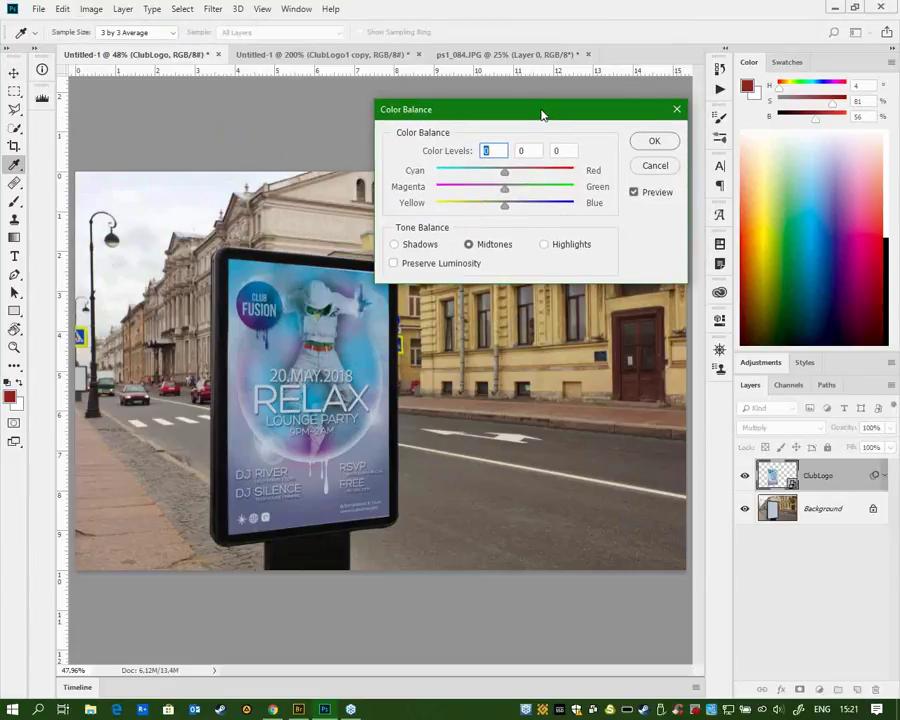
pyautogui.moveTo(505, 203)
pyautogui.mouseDown()
pyautogui.moveTo(452, 214)
pyautogui.moveTo(492, 206)
pyautogui.moveTo(485, 224)
pyautogui.mouseUp()
pyautogui.moveTo(505, 172)
pyautogui.mouseDown()
pyautogui.moveTo(527, 175)
pyautogui.moveTo(516, 174)
pyautogui.mouseUp()
pyautogui.click(417, 247)
pyautogui.click(470, 244)
pyautogui.click(575, 244)
pyautogui.moveTo(504, 203)
pyautogui.mouseDown()
pyautogui.moveTo(502, 211)
pyautogui.moveTo(450, 211)
pyautogui.moveTo(487, 212)
pyautogui.mouseUp()
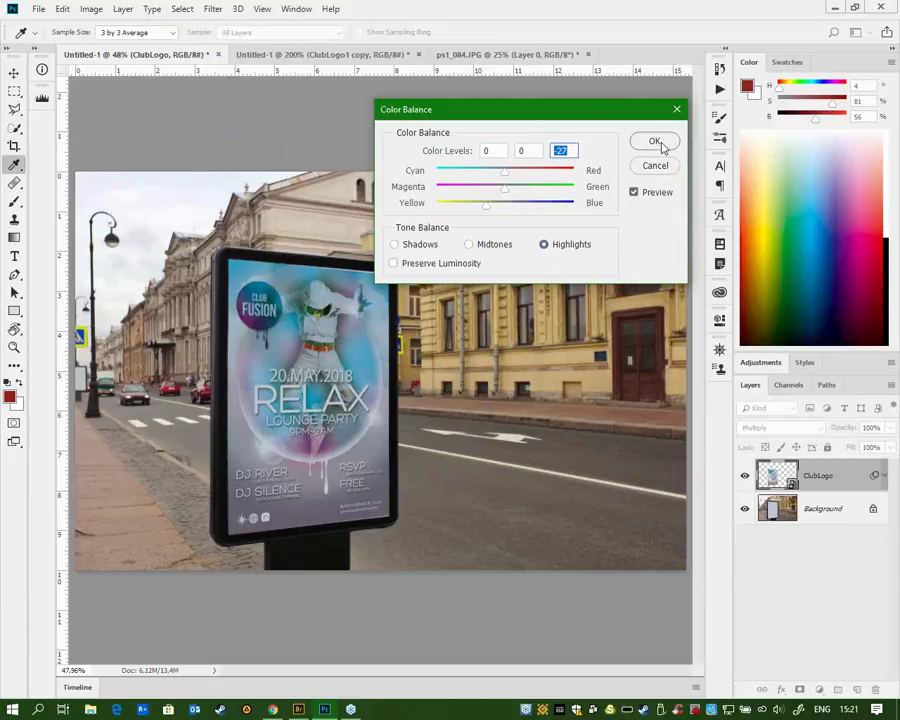
pyautogui.click(659, 143)
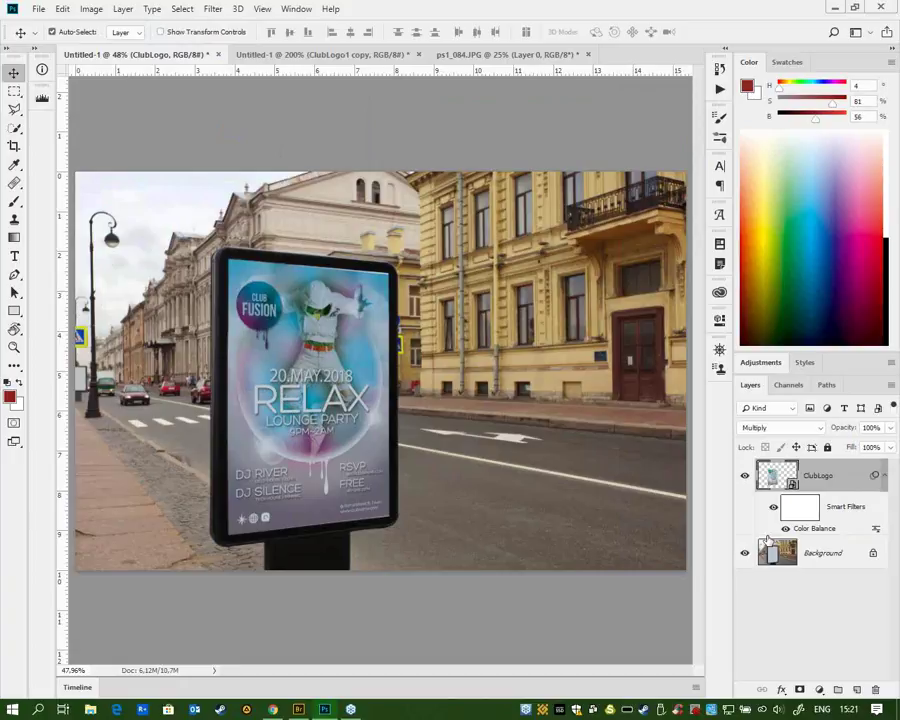
pyautogui.click(785, 528)
pyautogui.doubleClick(812, 529)
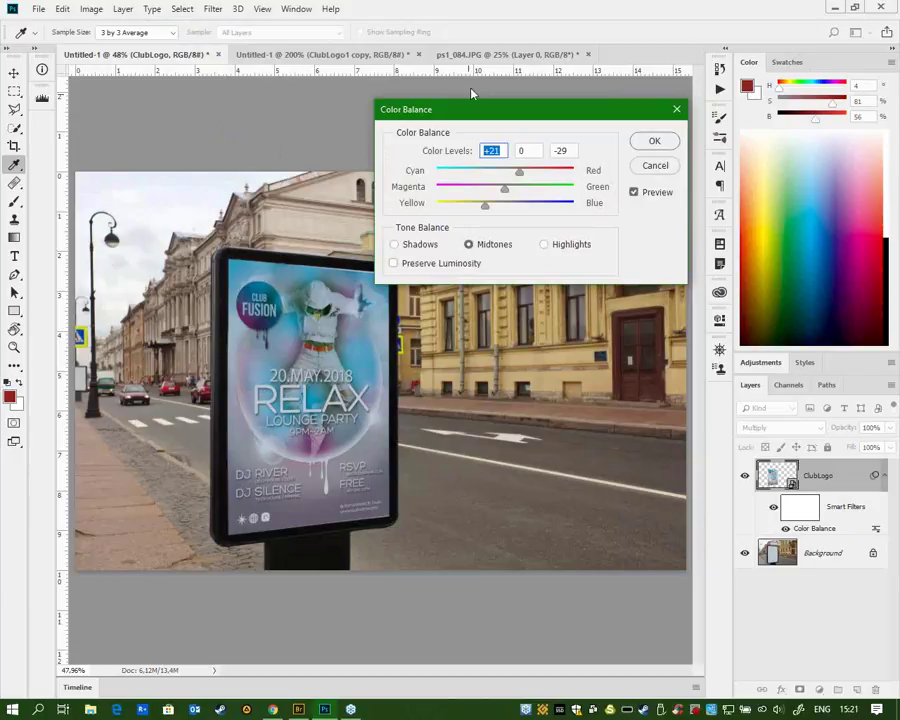
pyautogui.moveTo(478, 118); pyautogui.dragTo(484, 101)
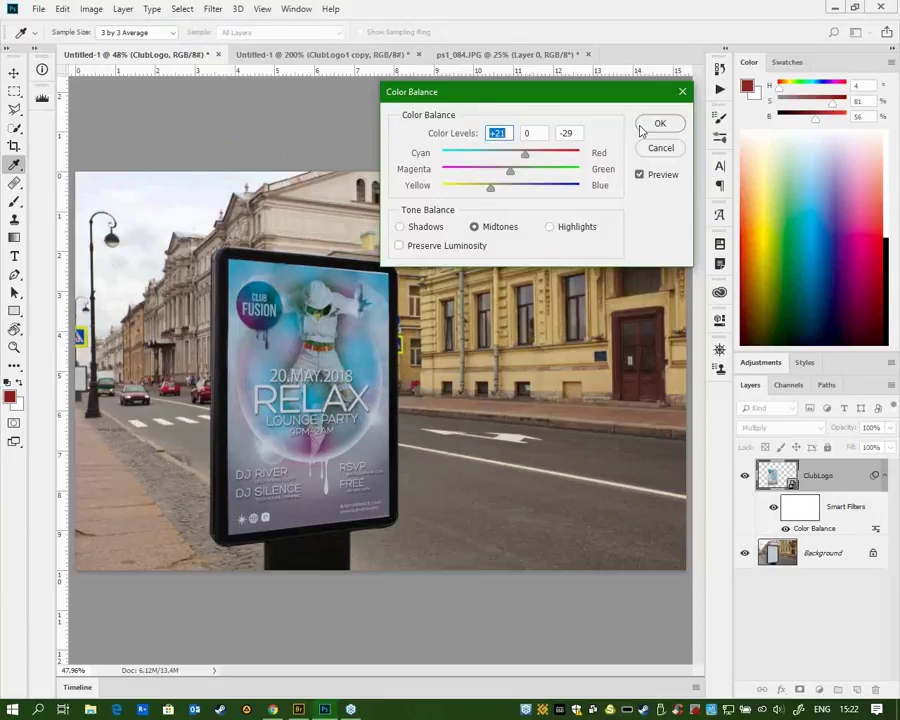
pyautogui.click(682, 92)
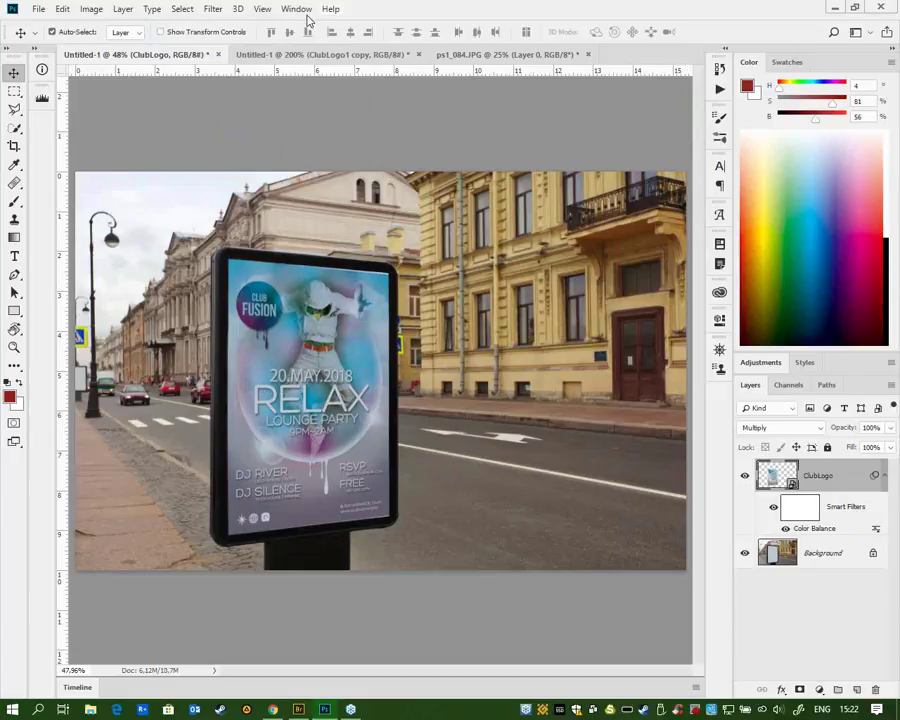
# - Add a Curves smart filter with shadows pulled down and highlights lifted into an S-curve
pyautogui.click(91, 9)
pyautogui.moveTo(113, 46)
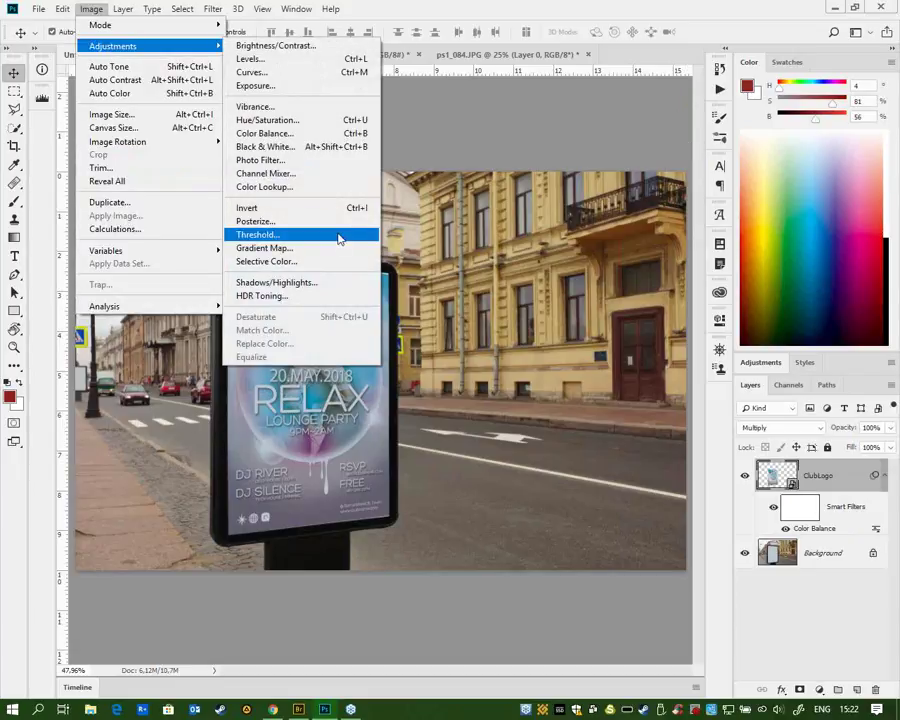
pyautogui.click(282, 72)
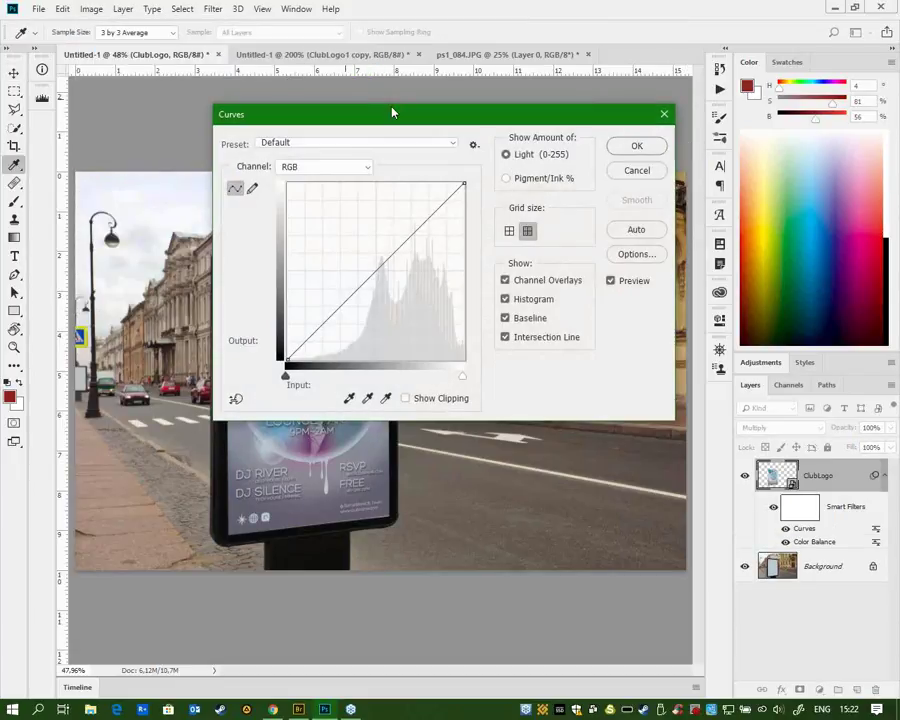
pyautogui.moveTo(476, 118); pyautogui.dragTo(646, 50)
pyautogui.moveTo(502, 244); pyautogui.dragTo(505, 251)
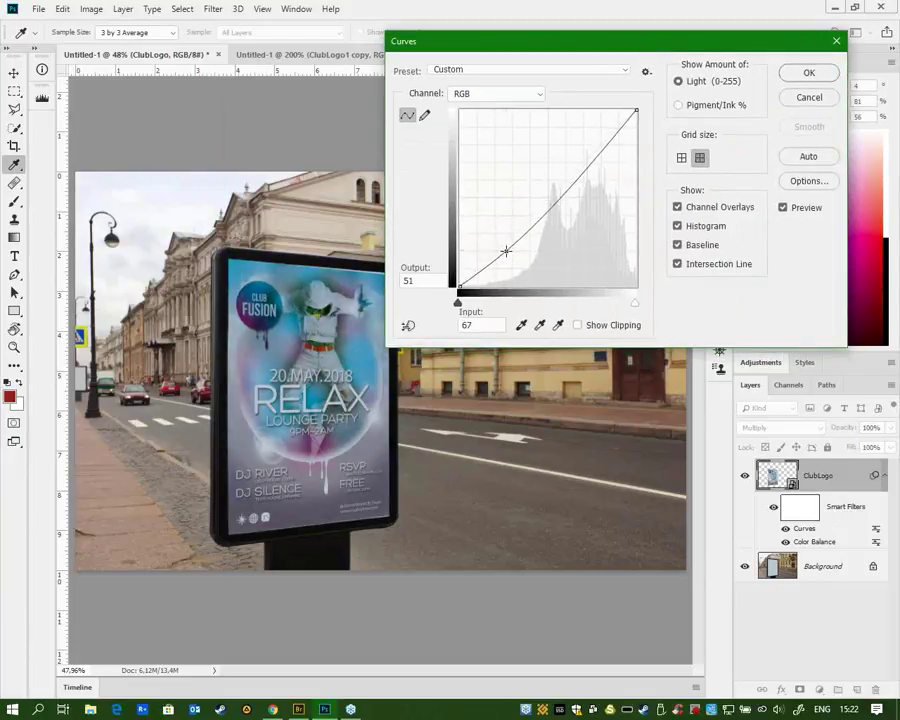
pyautogui.moveTo(610, 146); pyautogui.dragTo(594, 141)
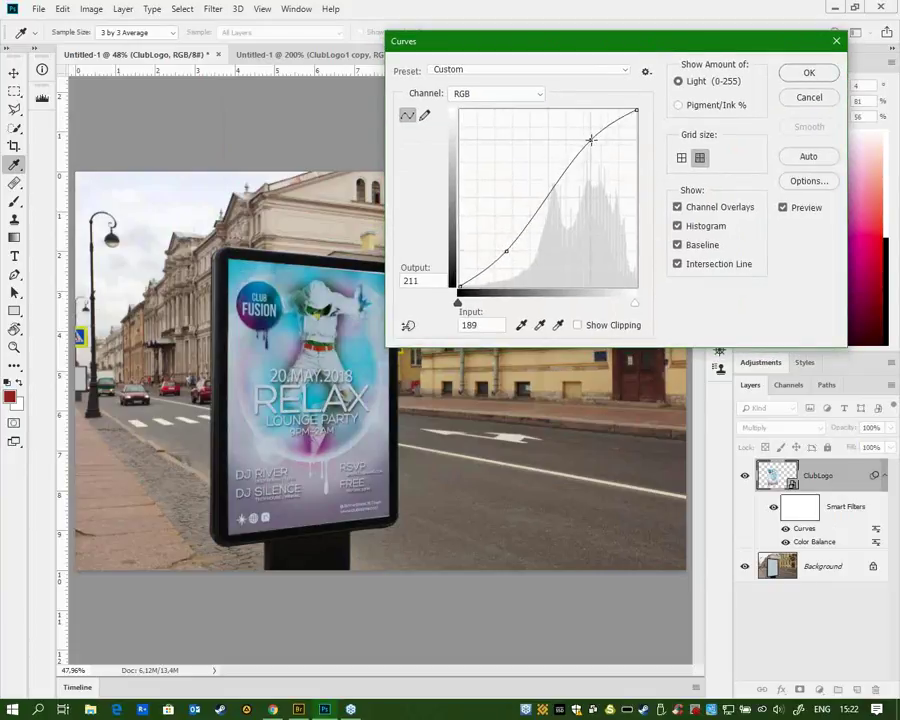
pyautogui.moveTo(506, 251); pyautogui.dragTo(509, 255)
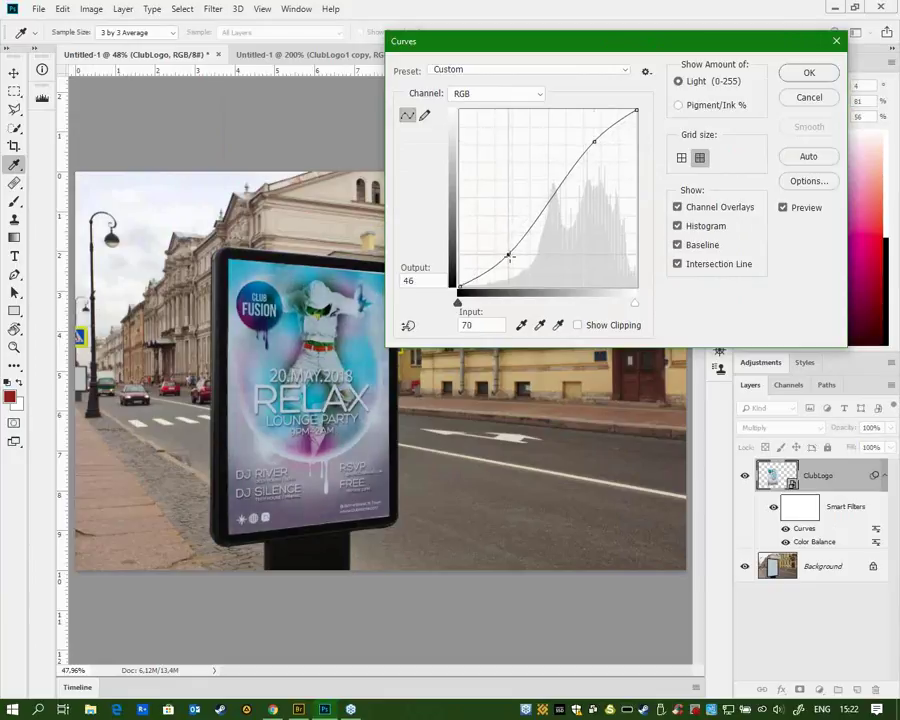
pyautogui.click(809, 72)
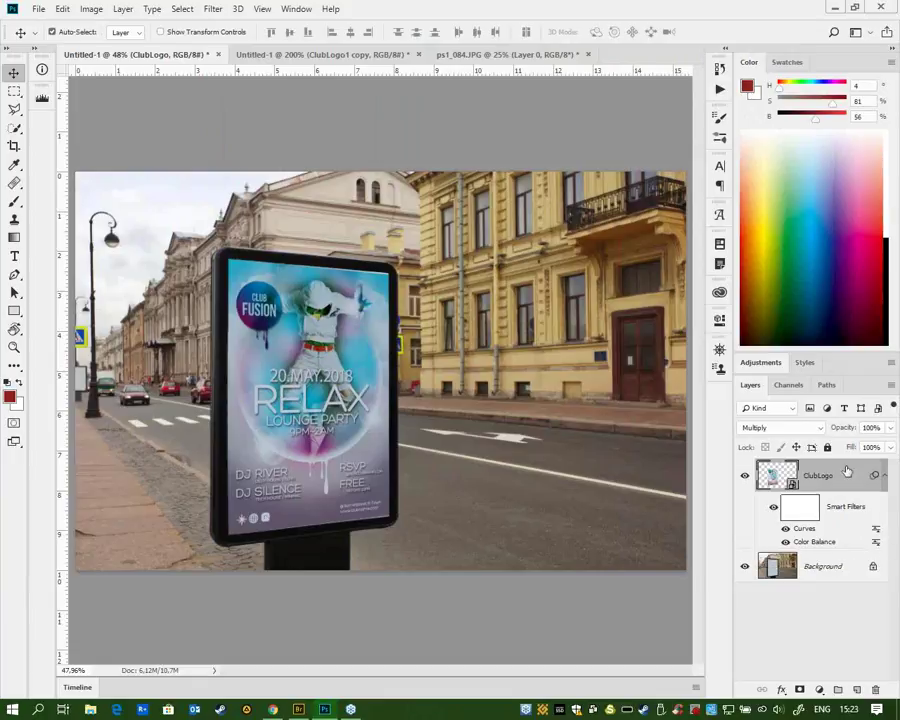
# - Add a Curves adjustment layer to ps1_084.JPG, trying Screen then Overlay at 66% opacity
pyautogui.hotkey('ctrl', 'Tab')
pyautogui.hotkey('ctrl', 'Tab')
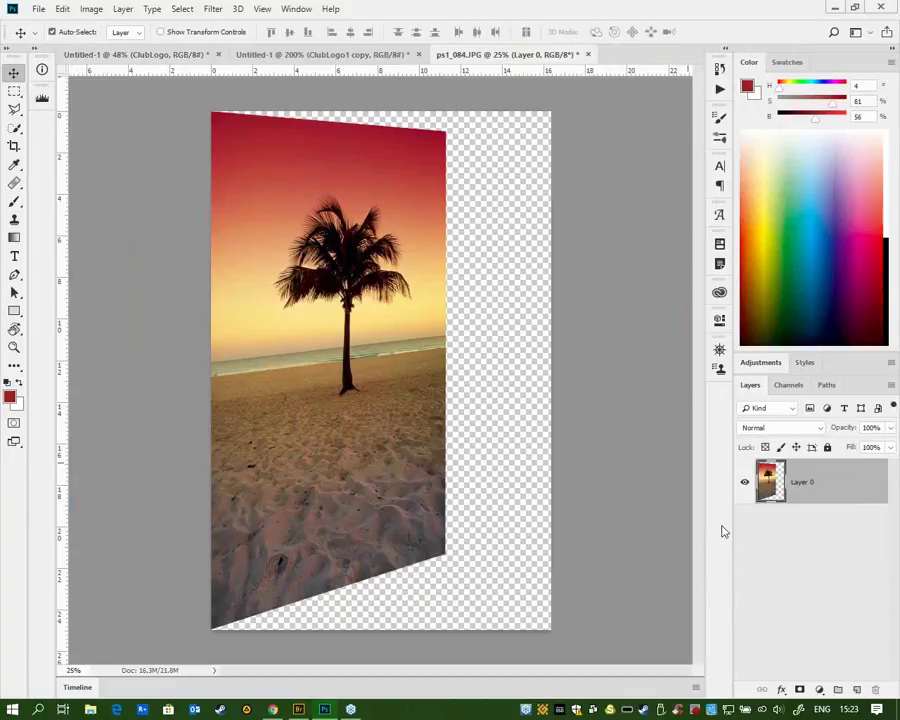
pyautogui.click(819, 690)
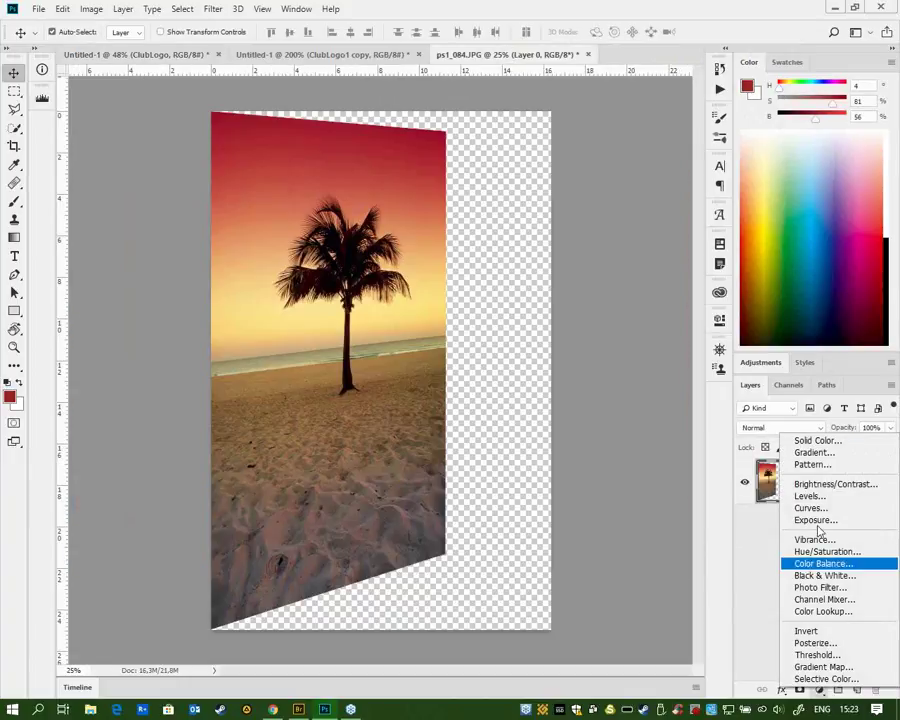
pyautogui.click(822, 508)
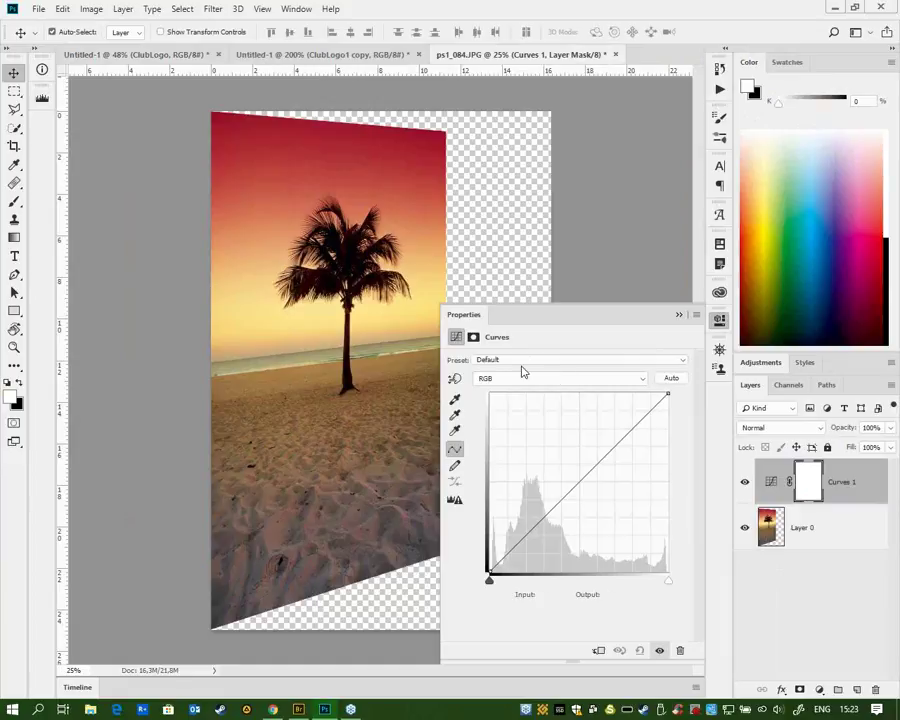
pyautogui.click(783, 428)
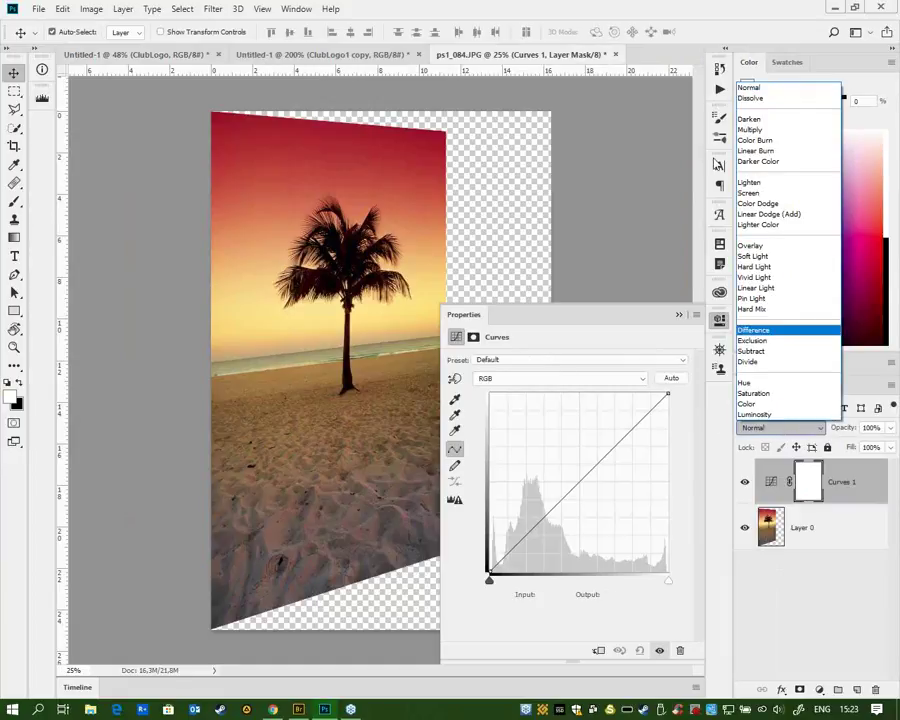
pyautogui.click(760, 194)
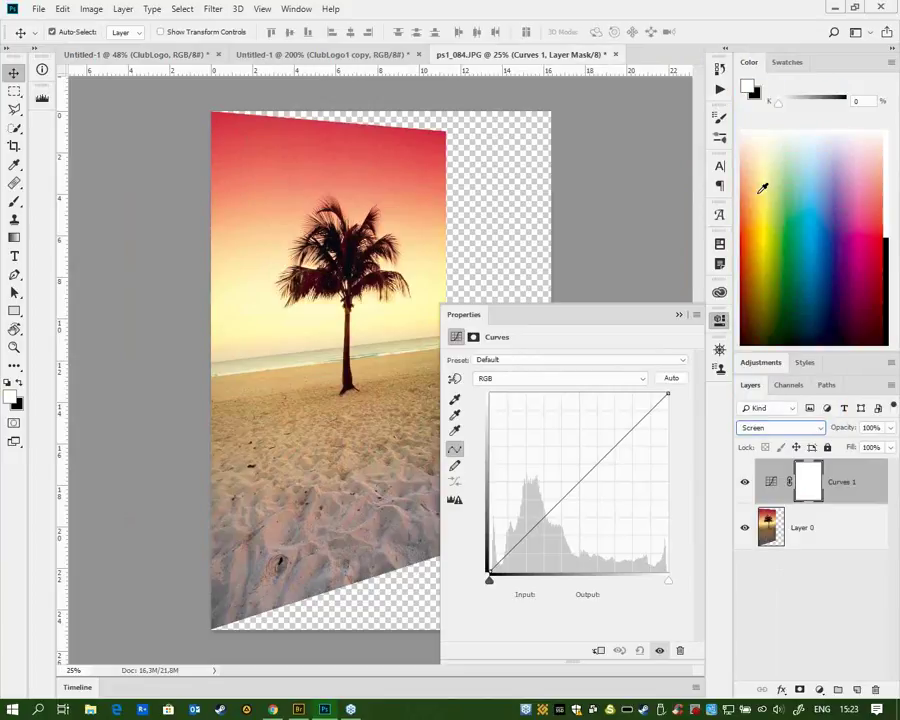
pyautogui.click(770, 428)
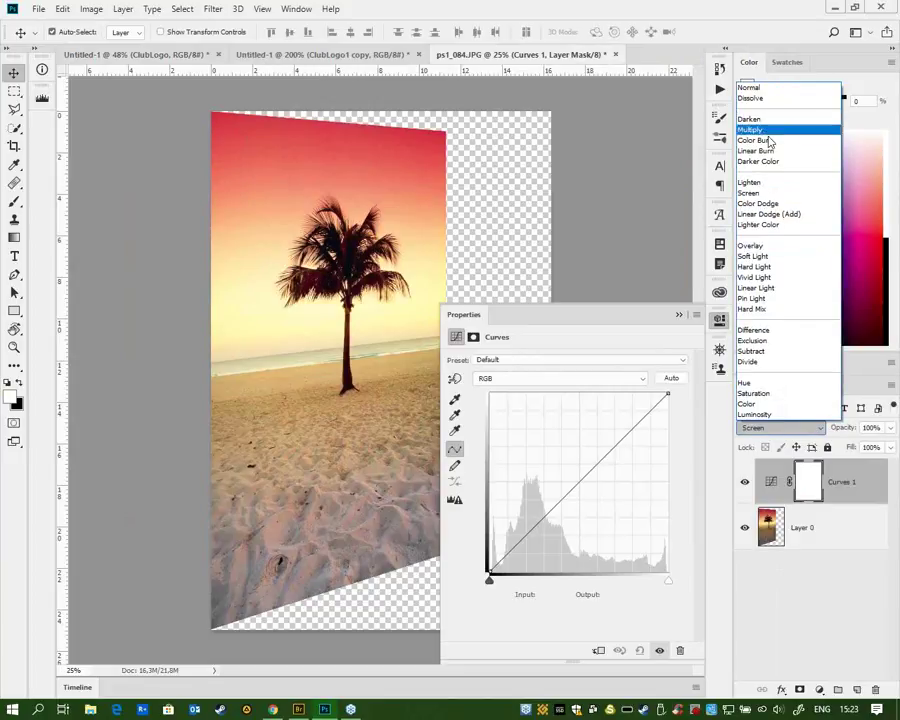
pyautogui.click(763, 243)
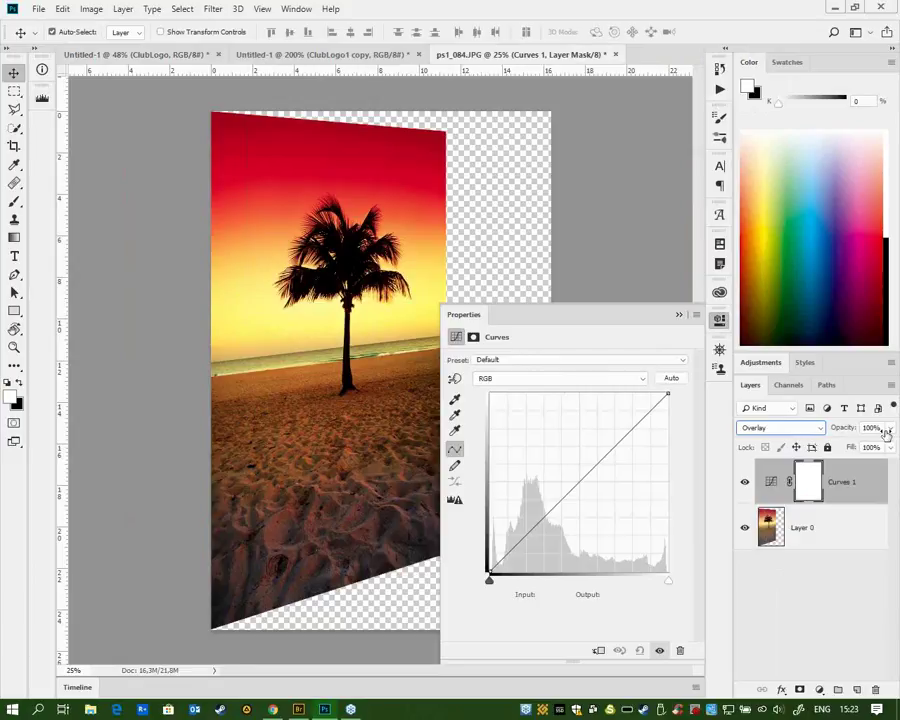
pyautogui.moveTo(840, 427); pyautogui.dragTo(824, 430)
# - Shape the trial curve into an S, then delete the Curves adjustment layer
pyautogui.click(564, 502)
pyautogui.moveTo(600, 464); pyautogui.dragTo(600, 449)
pyautogui.moveTo(564, 502); pyautogui.dragTo(547, 536)
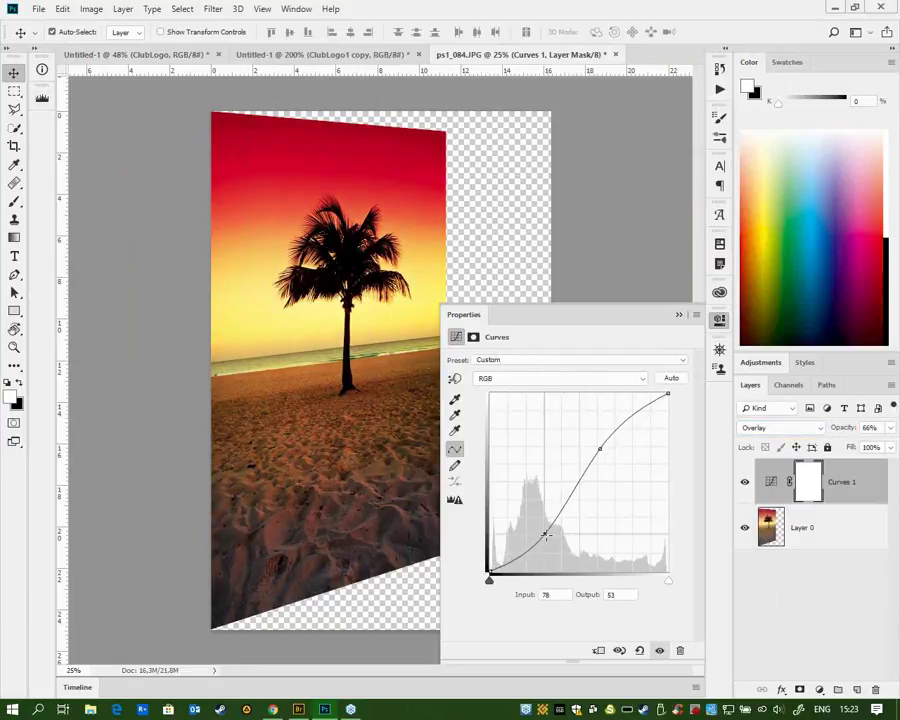
pyautogui.moveTo(600, 449); pyautogui.dragTo(616, 428)
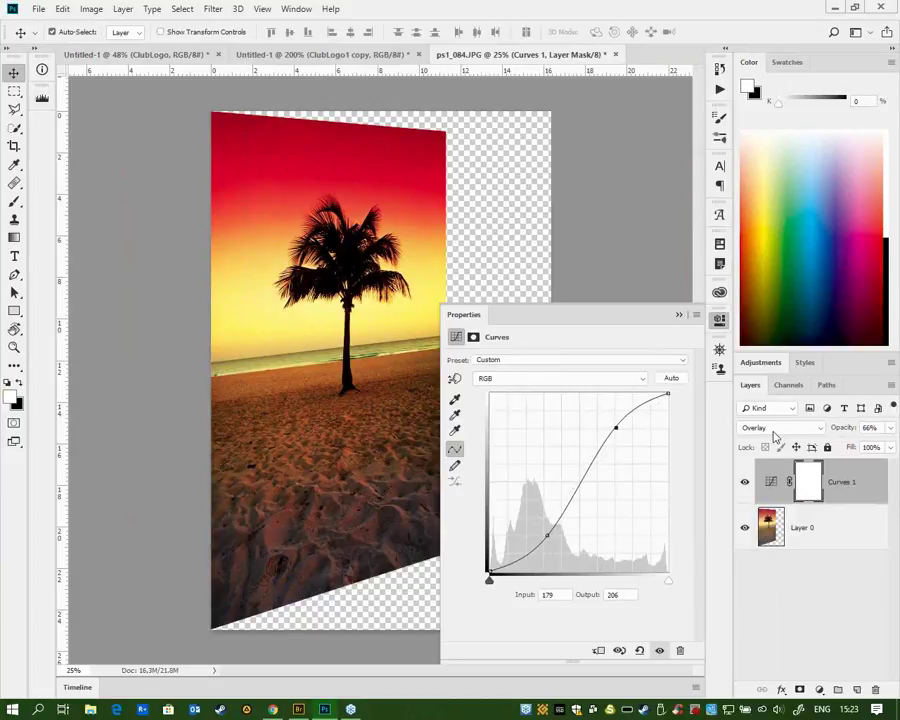
pyautogui.moveTo(835, 482); pyautogui.dragTo(876, 688)
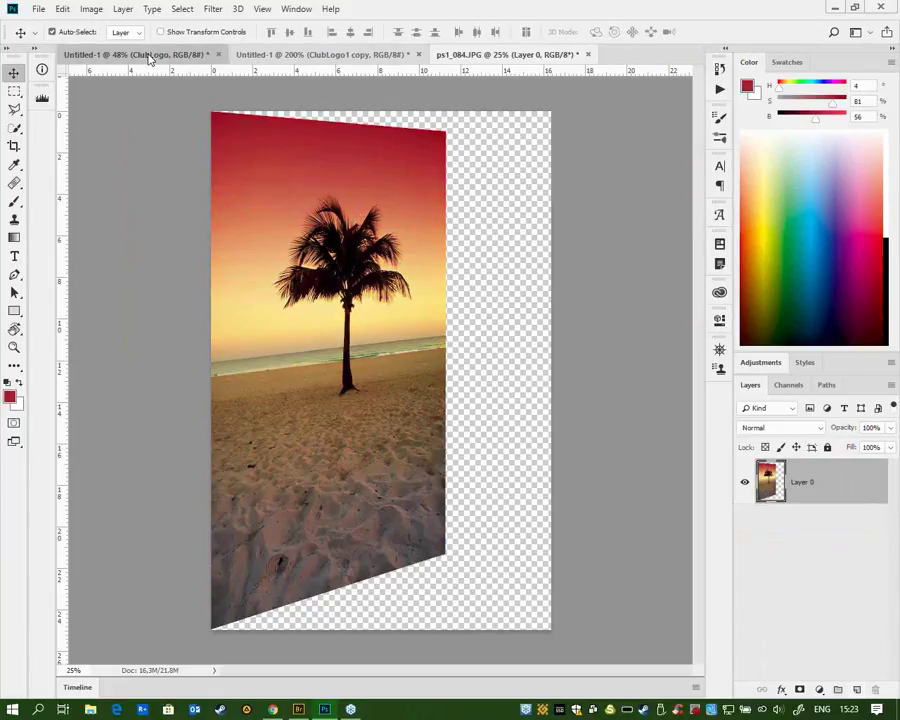
# - On the ClubLogo mockup, inspect the Curves smart filter's blending options and cancel unchanged
pyautogui.click(149, 56)
pyautogui.rightClick(877, 529)
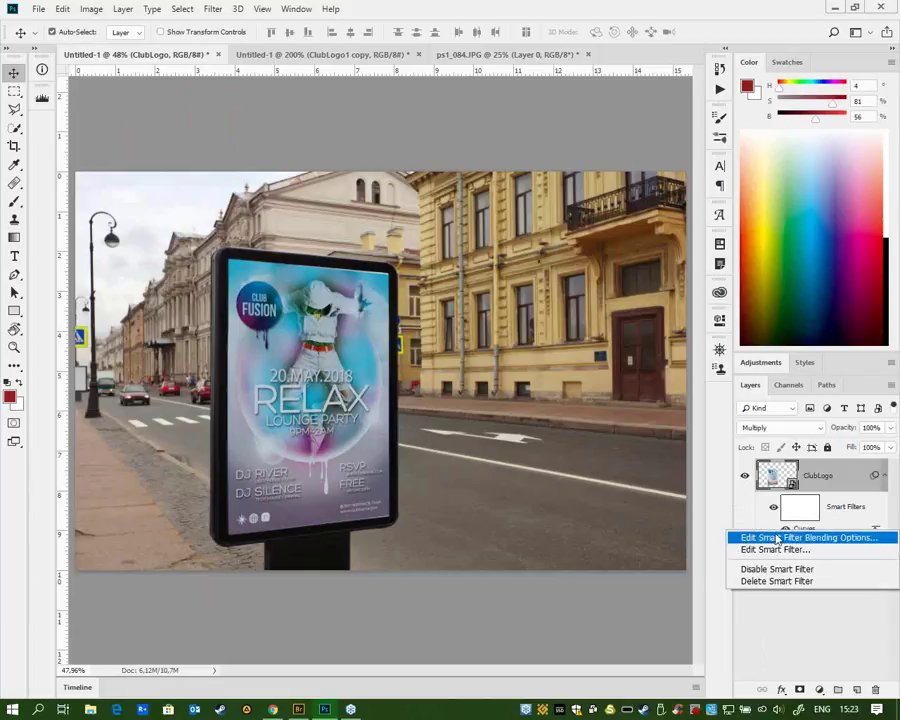
pyautogui.click(872, 543)
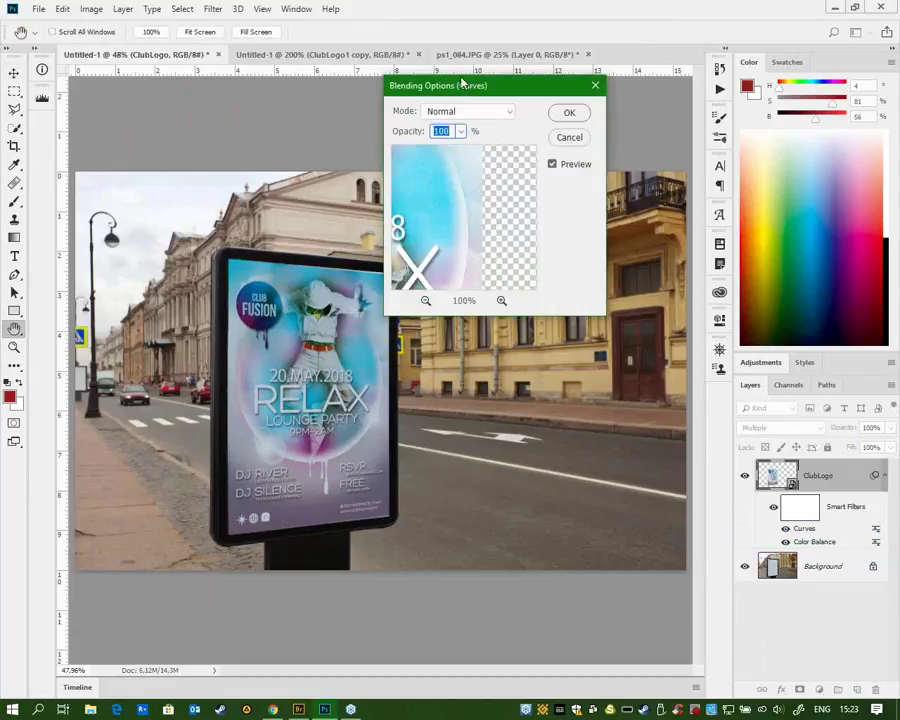
pyautogui.moveTo(466, 88); pyautogui.dragTo(518, 68)
pyautogui.click(520, 92)
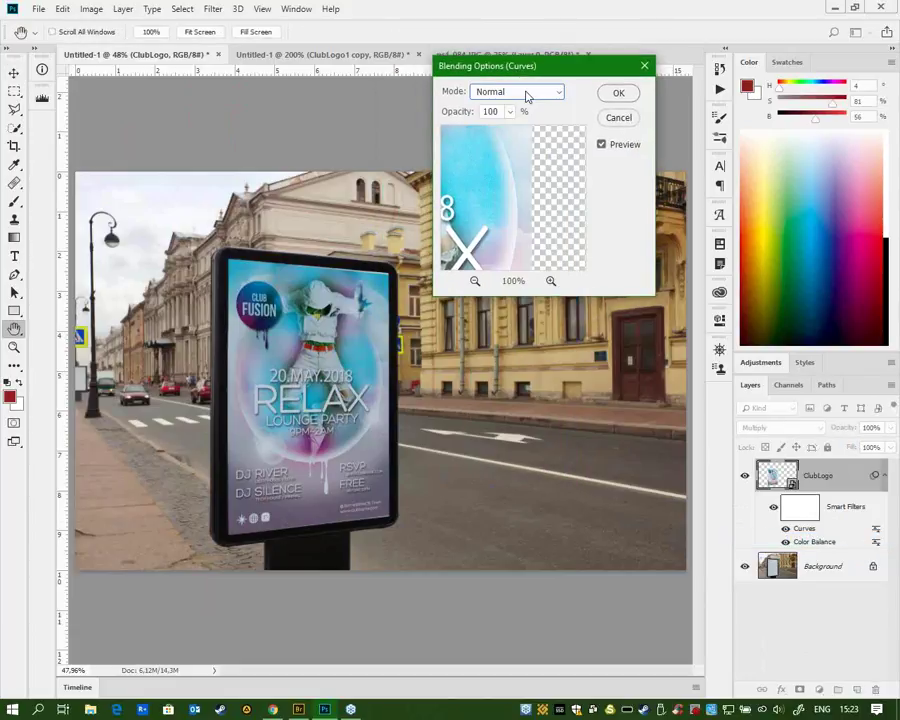
pyautogui.click(511, 112)
pyautogui.moveTo(542, 72); pyautogui.dragTo(560, 82)
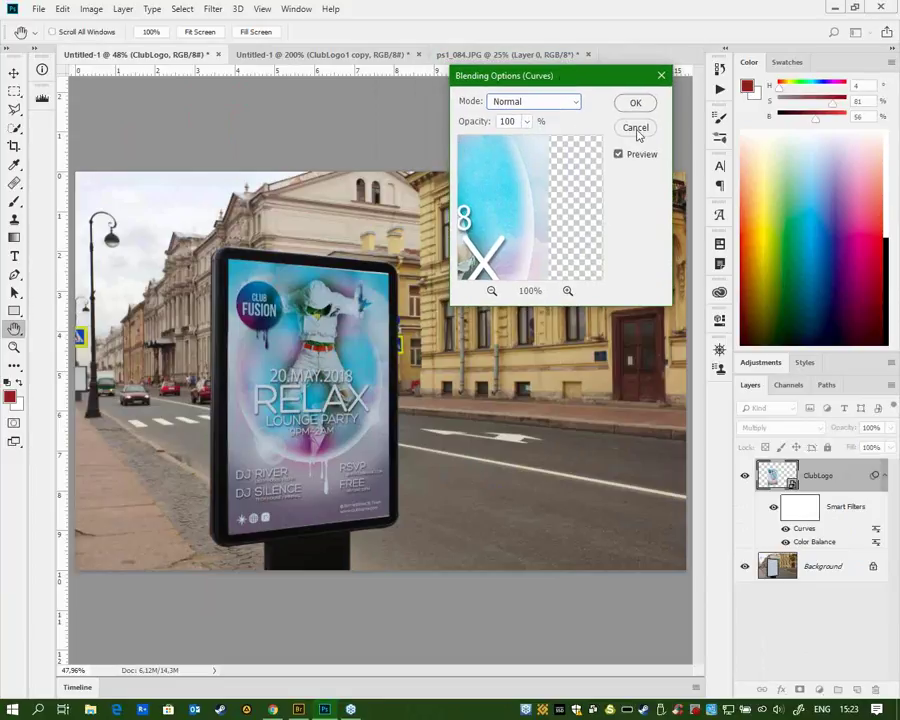
pyautogui.click(635, 128)
pyautogui.click(62, 8)
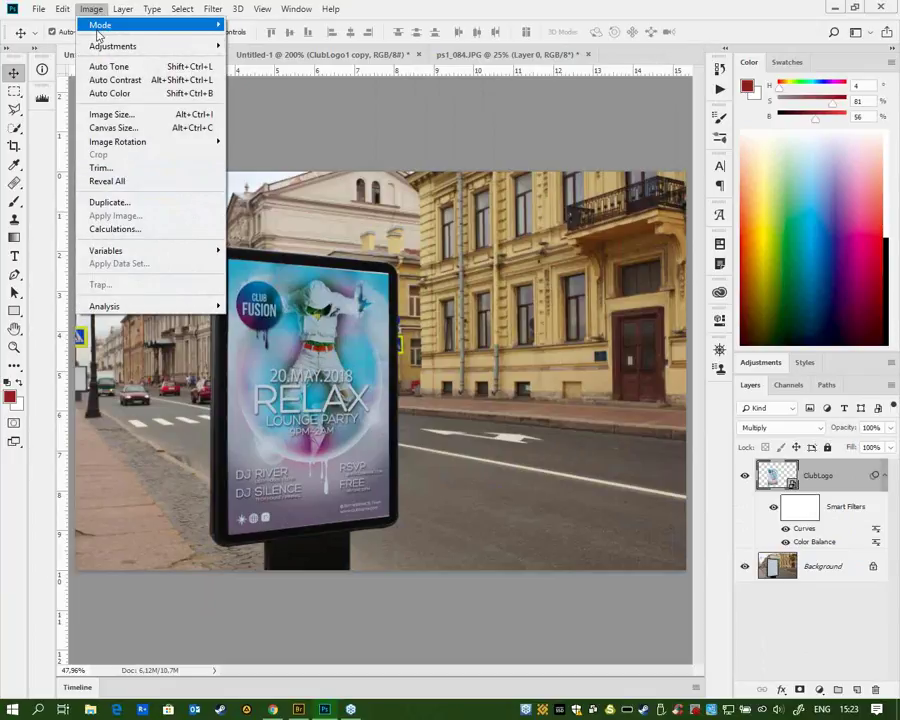
pyautogui.moveTo(113, 46)
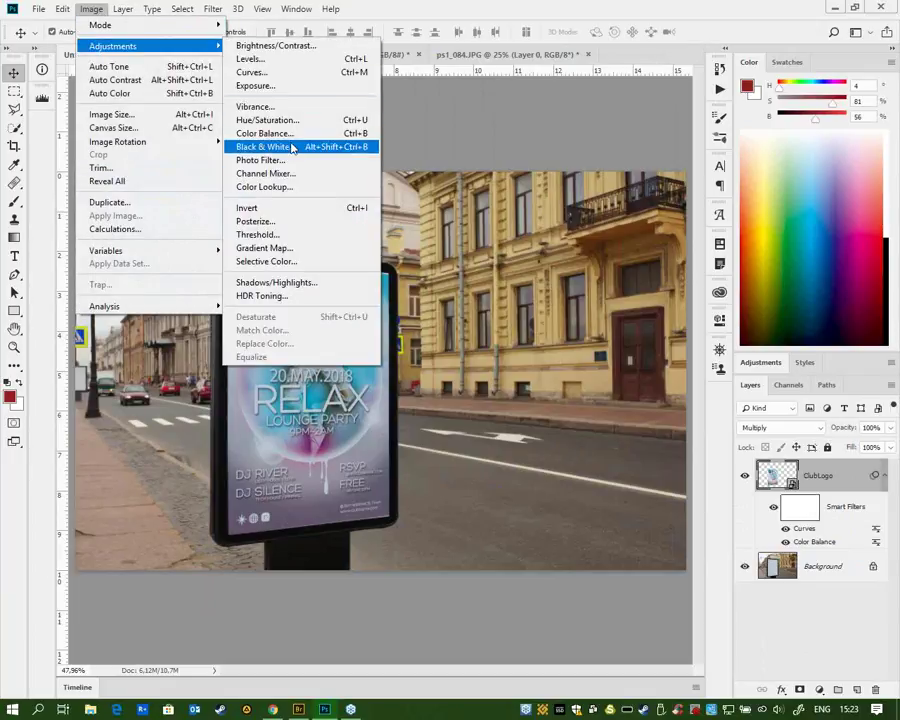
# - Add a Black & White smart filter and lower its blending opacity to 56%
pyautogui.click(264, 146)
pyautogui.moveTo(460, 100); pyautogui.dragTo(707, 82)
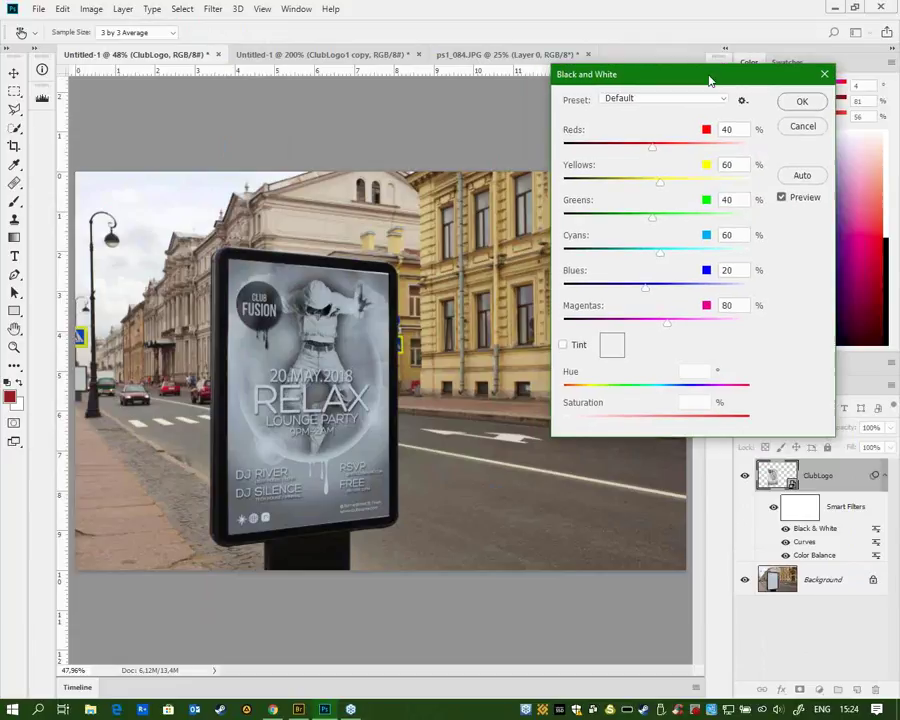
pyautogui.click(802, 101)
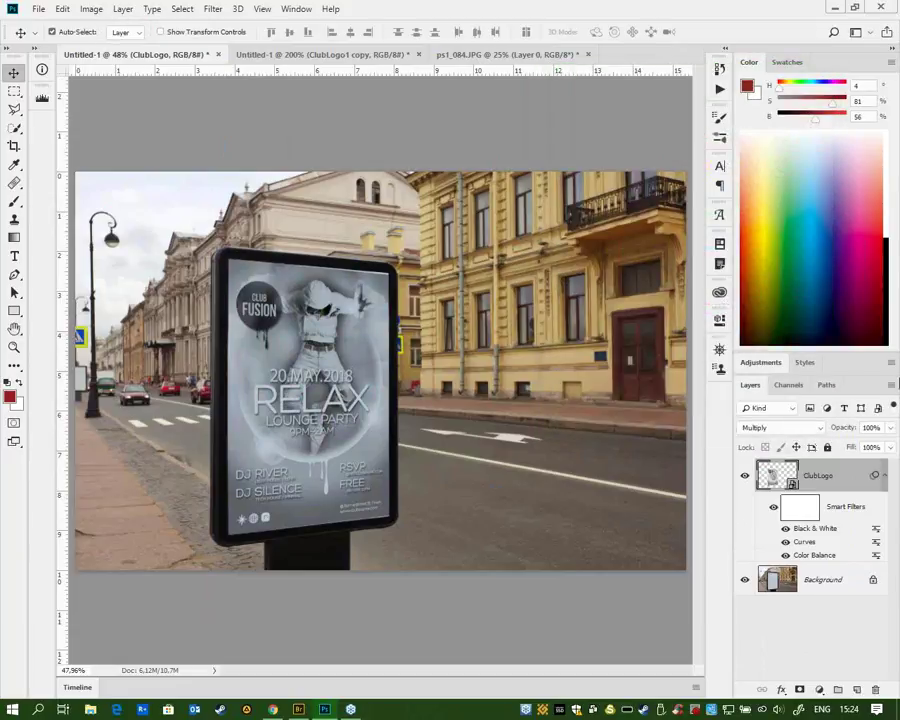
pyautogui.rightClick(828, 530)
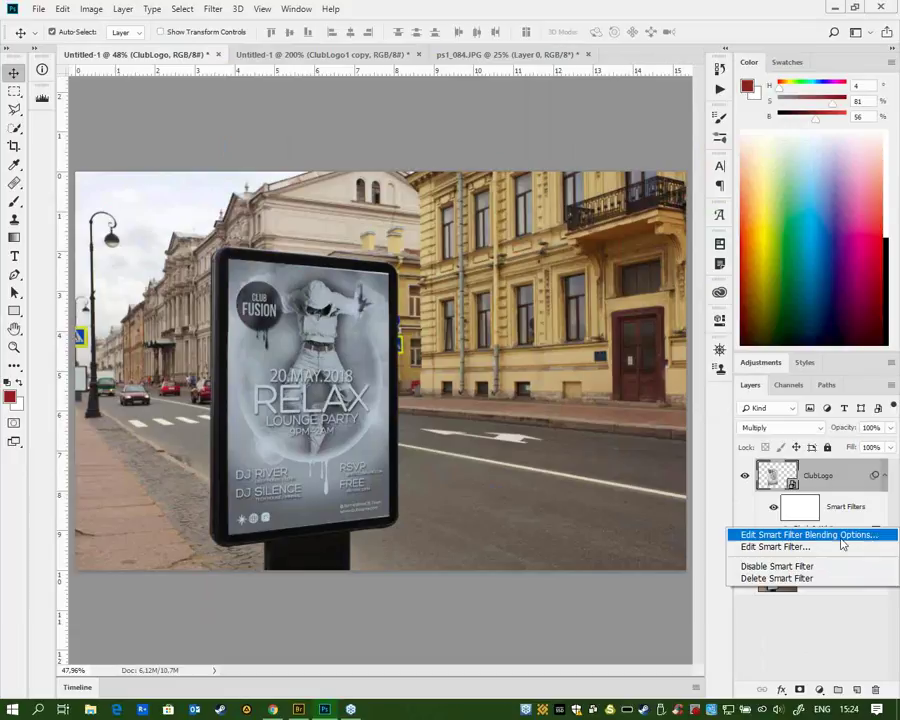
pyautogui.click(836, 536)
pyautogui.moveTo(526, 121)
pyautogui.mouseDown()
pyautogui.moveTo(519, 143)
pyautogui.moveTo(488, 144)
pyautogui.moveTo(500, 142)
pyautogui.mouseUp()
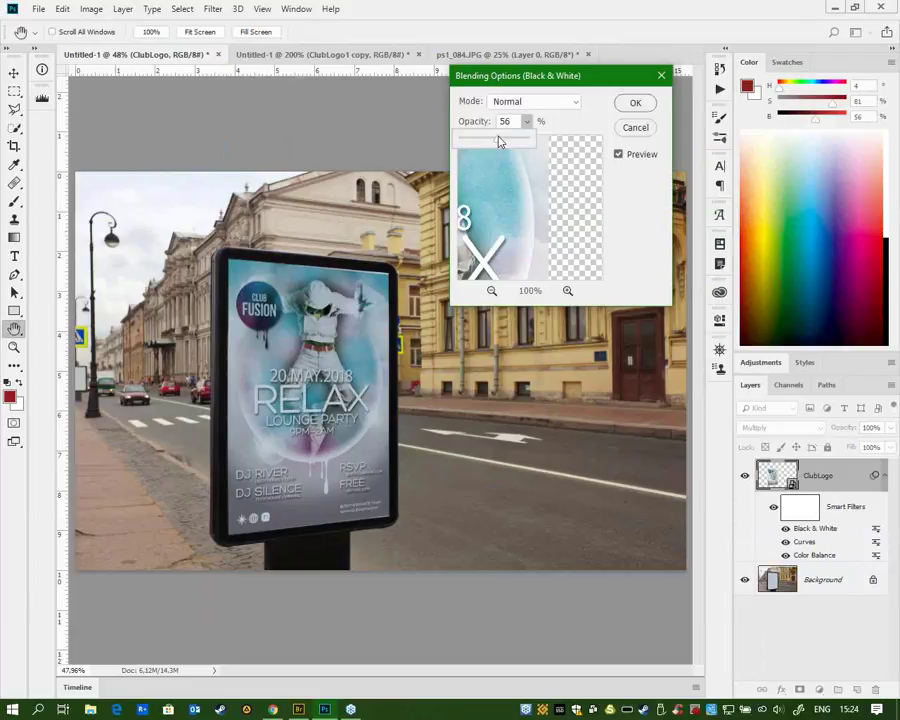
pyautogui.click(634, 103)
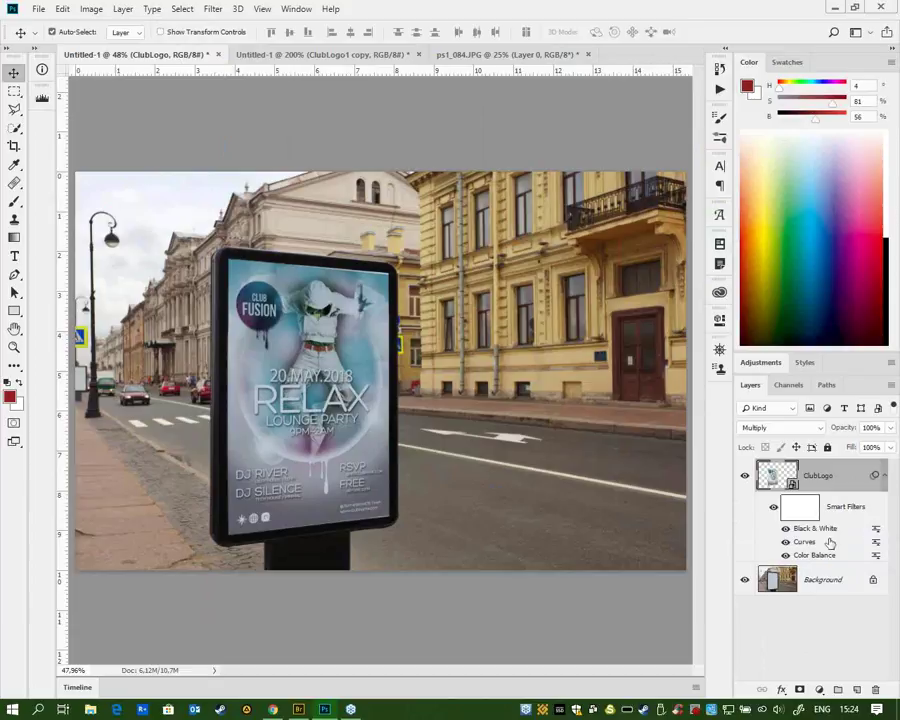
# - Remove the Black & White, Color Balance and Curves smart filters from the ClubLogo layer
pyautogui.moveTo(815, 530); pyautogui.dragTo(870, 678)
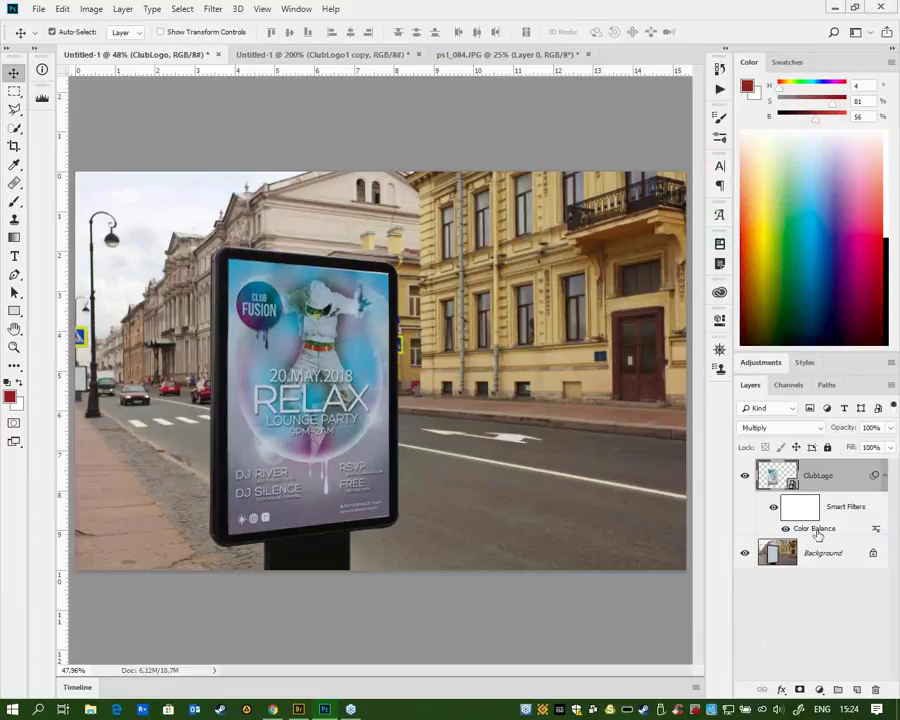
pyautogui.moveTo(800, 527); pyautogui.dragTo(808, 526)
pyautogui.moveTo(821, 534); pyautogui.dragTo(876, 690)
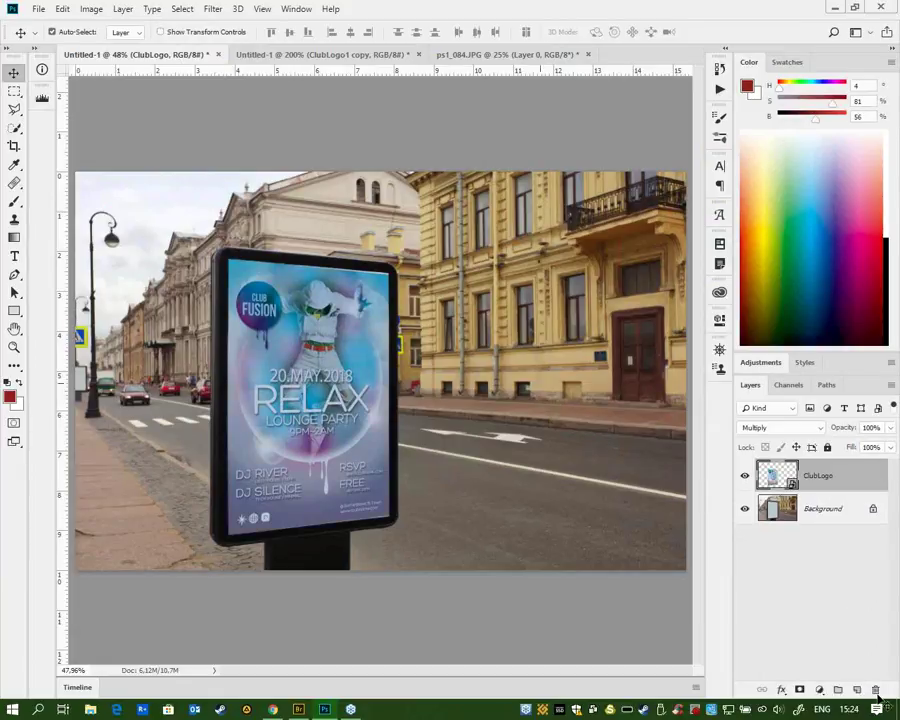
pyautogui.click(91, 9)
pyautogui.moveTo(113, 46)
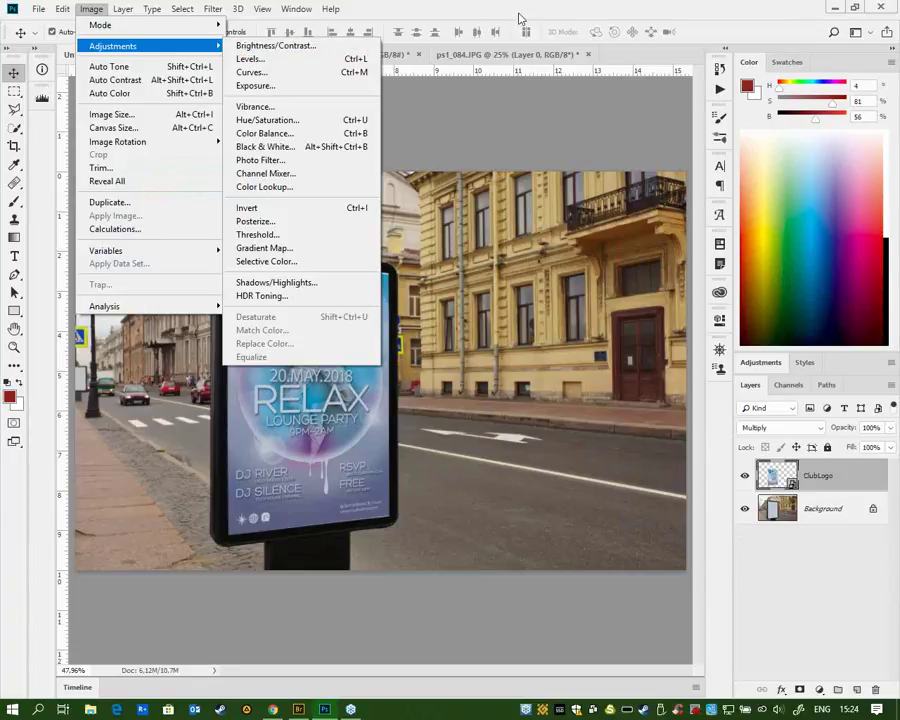
pyautogui.click(370, 12)
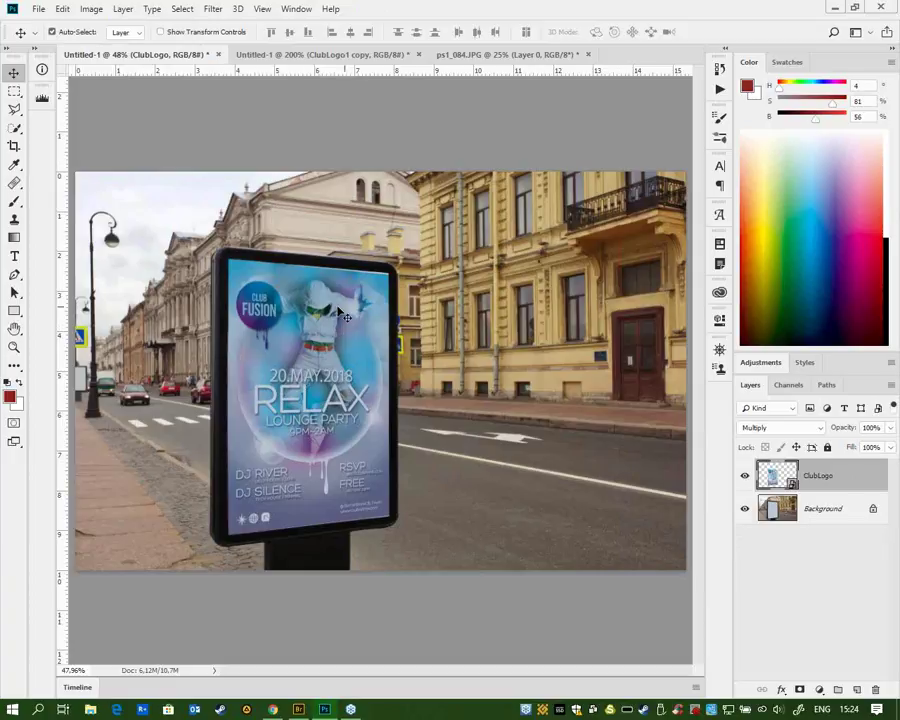
# - Refit the flyer snugly inside the billboard frame and set ClubLogo's blend mode to Normal
pyautogui.hotkey('ctrl', 't')
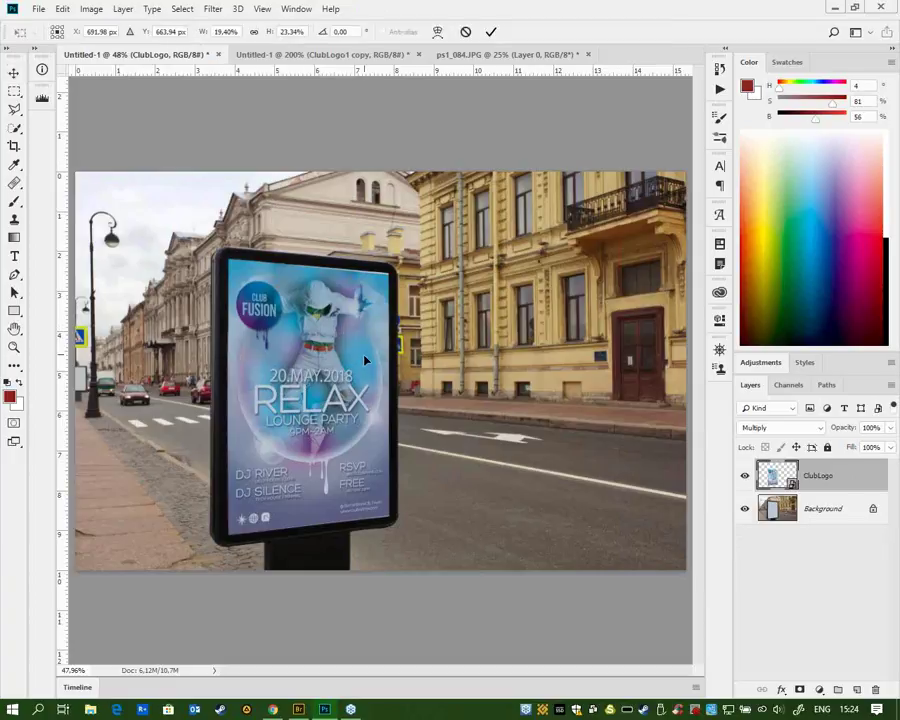
pyautogui.moveTo(394, 250); pyautogui.dragTo(391, 276)
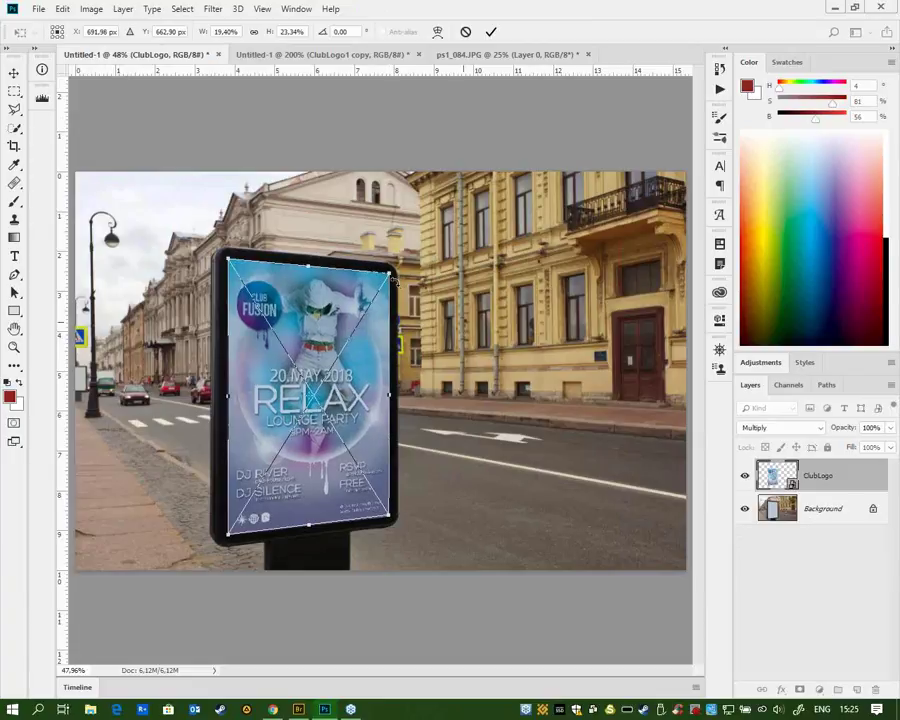
pyautogui.press('Return')
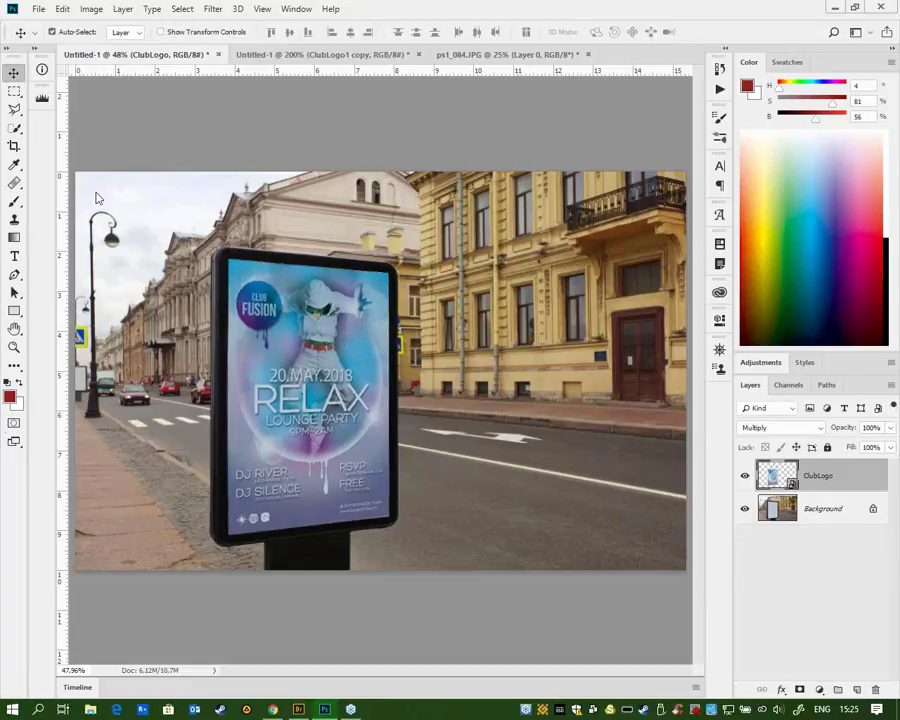
pyautogui.hotkey('shift', 'alt', 'n')
pyautogui.click(834, 511)
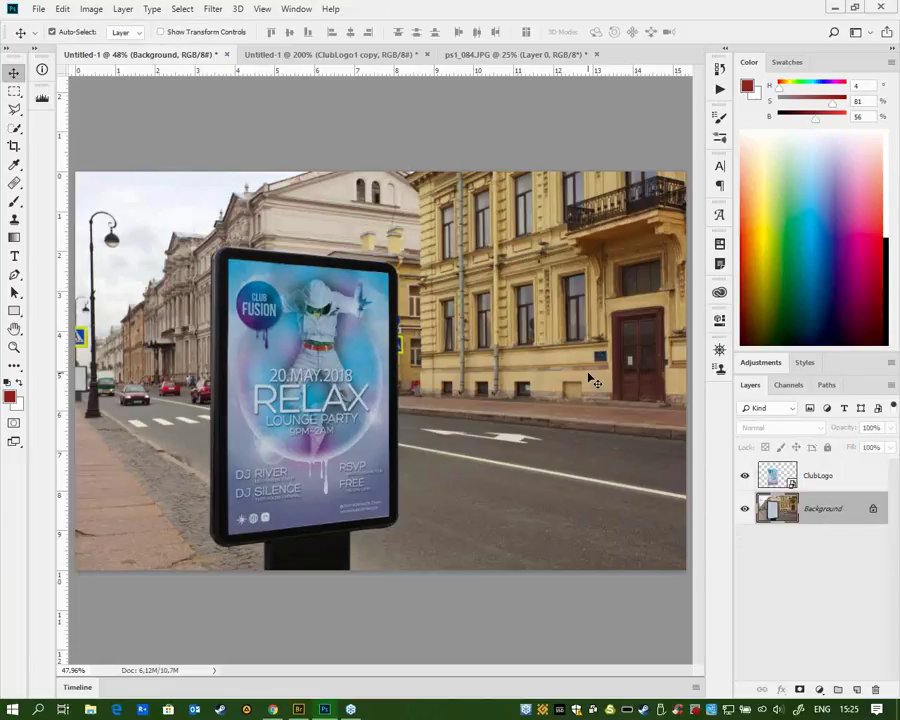
# - Convert the Background street photo into smart object Layer 0 and open the Filter menu
pyautogui.rightClick(827, 513)
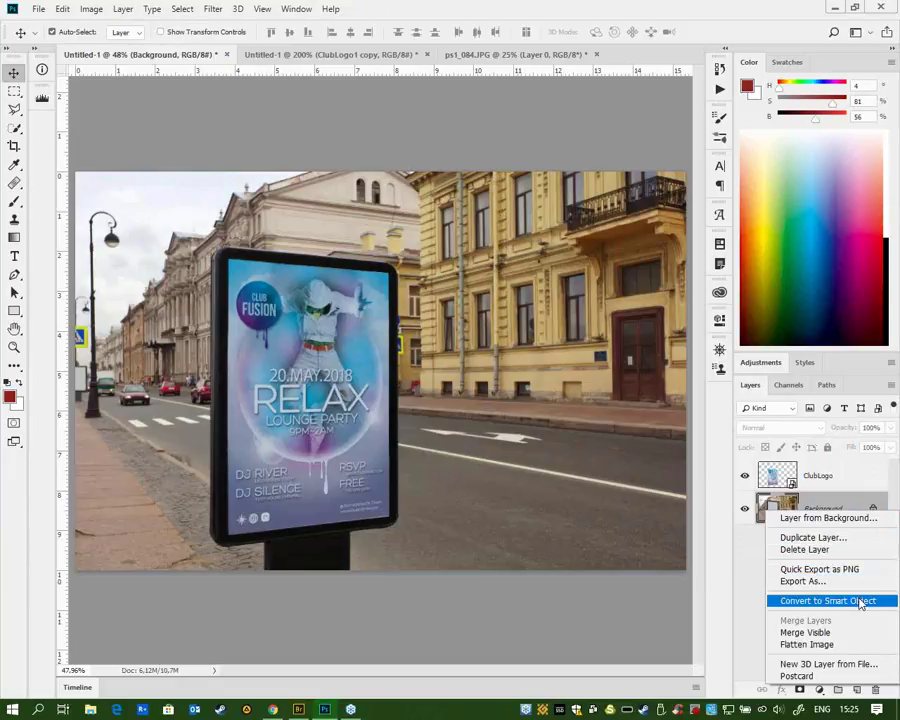
pyautogui.click(858, 601)
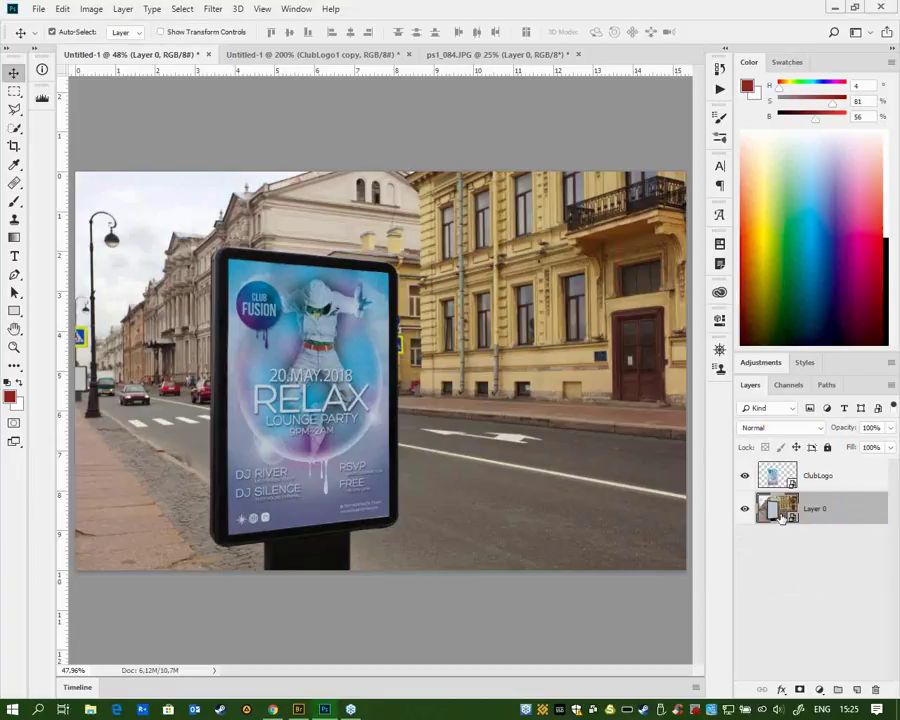
pyautogui.click(214, 9)
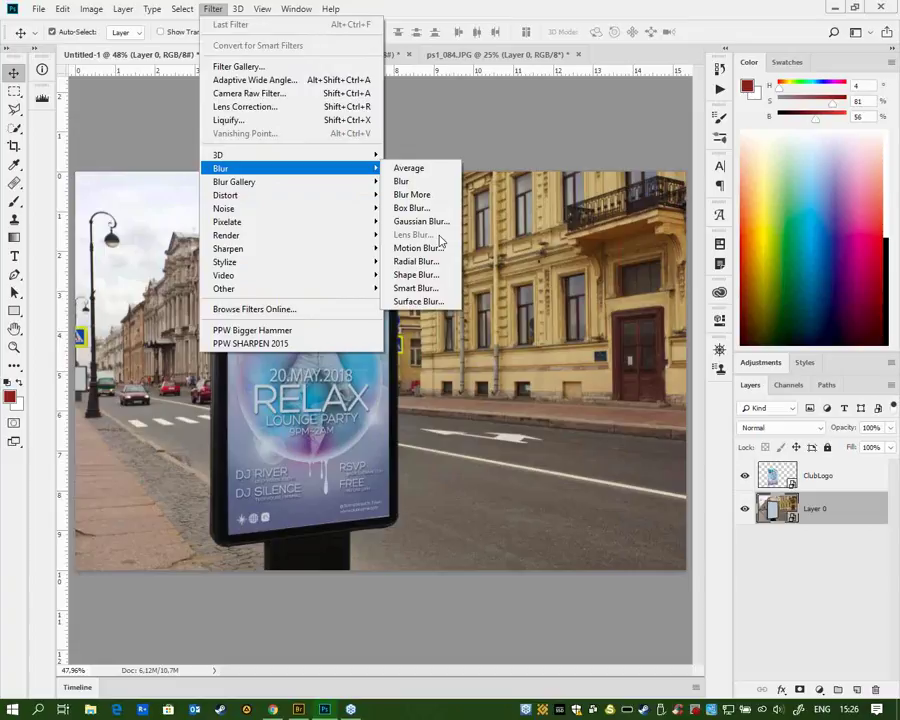
pyautogui.moveTo(290, 181)
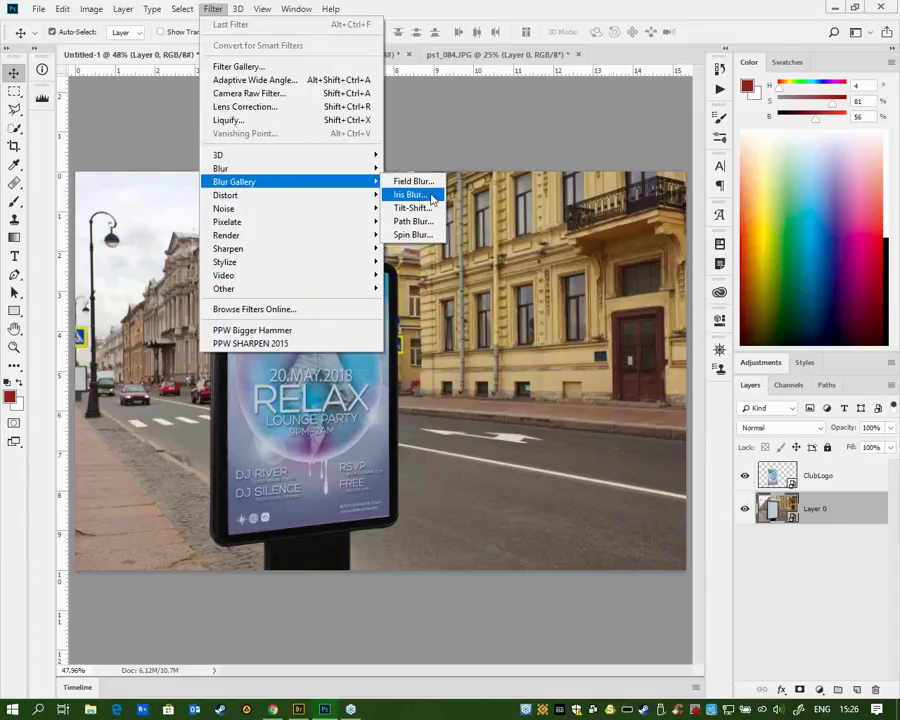
# - Start an Iris Blur and shape its focus area into a rounded rectangle over the billboard
pyautogui.click(410, 194)
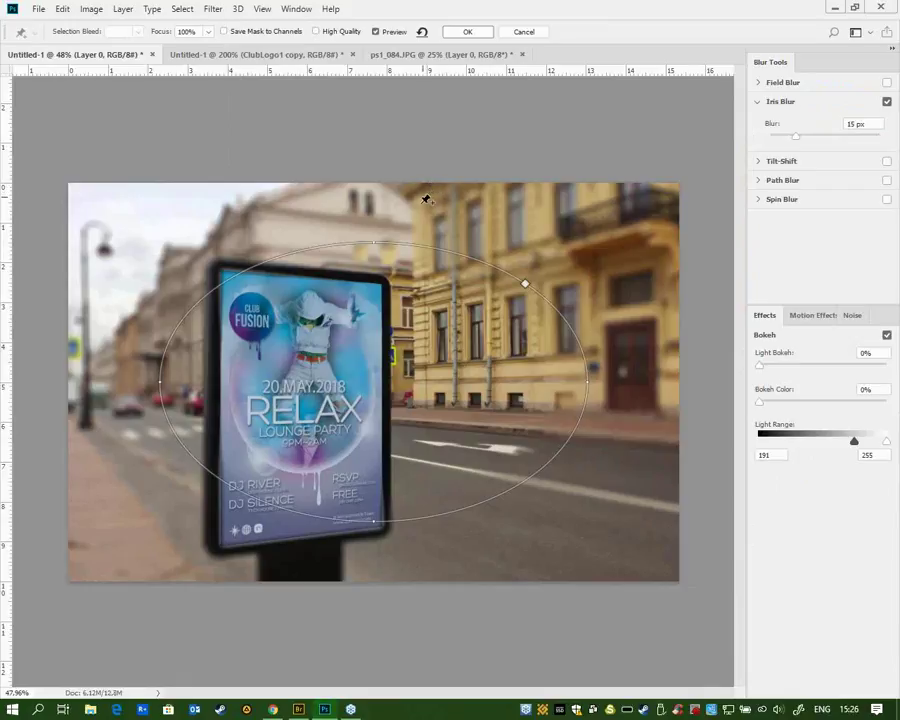
pyautogui.moveTo(358, 373)
pyautogui.mouseDown()
pyautogui.moveTo(423, 333)
pyautogui.moveTo(307, 381)
pyautogui.moveTo(305, 285)
pyautogui.moveTo(622, 372)
pyautogui.moveTo(522, 466)
pyautogui.moveTo(258, 362)
pyautogui.moveTo(270, 276)
pyautogui.moveTo(294, 357)
pyautogui.moveTo(285, 362)
pyautogui.mouseUp()
pyautogui.moveTo(520, 400)
pyautogui.mouseDown()
pyautogui.moveTo(440, 396)
pyautogui.moveTo(420, 351)
pyautogui.mouseUp()
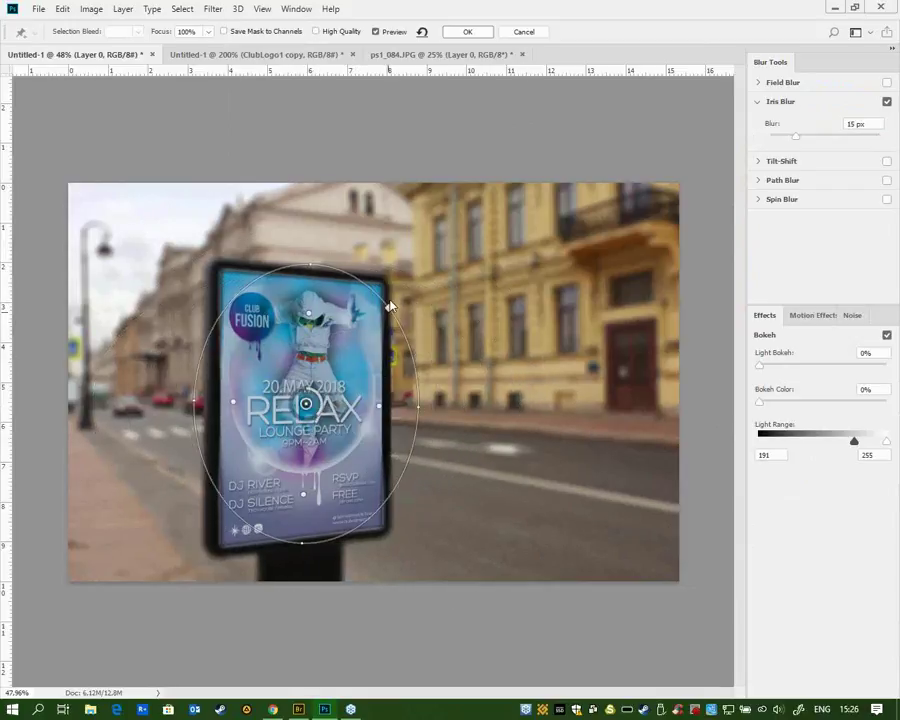
pyautogui.moveTo(388, 304); pyautogui.dragTo(411, 276)
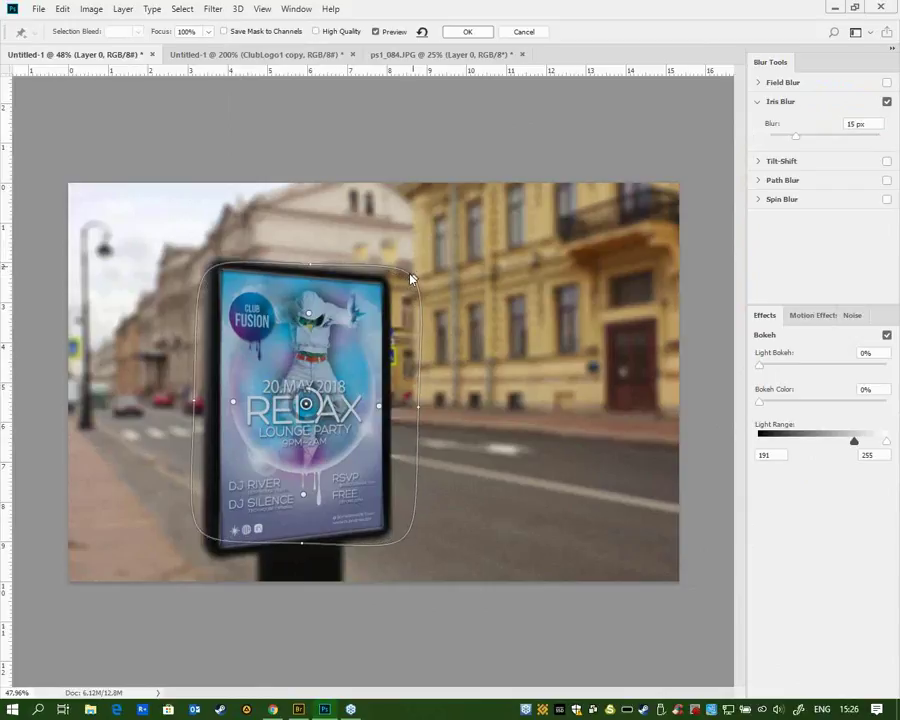
pyautogui.moveTo(306, 403); pyautogui.dragTo(299, 405)
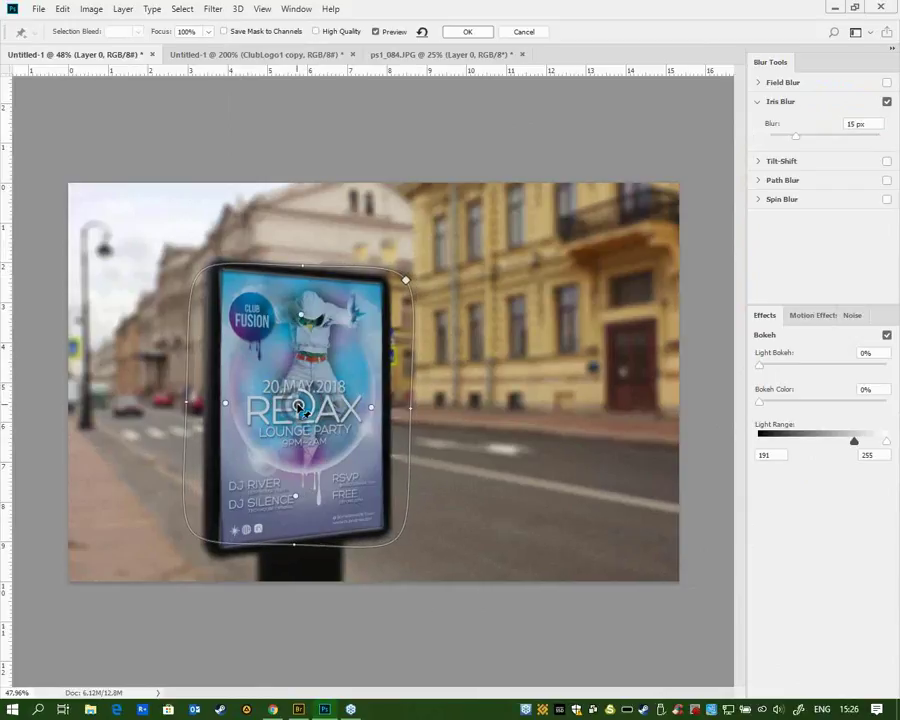
pyautogui.moveTo(302, 265); pyautogui.dragTo(298, 253)
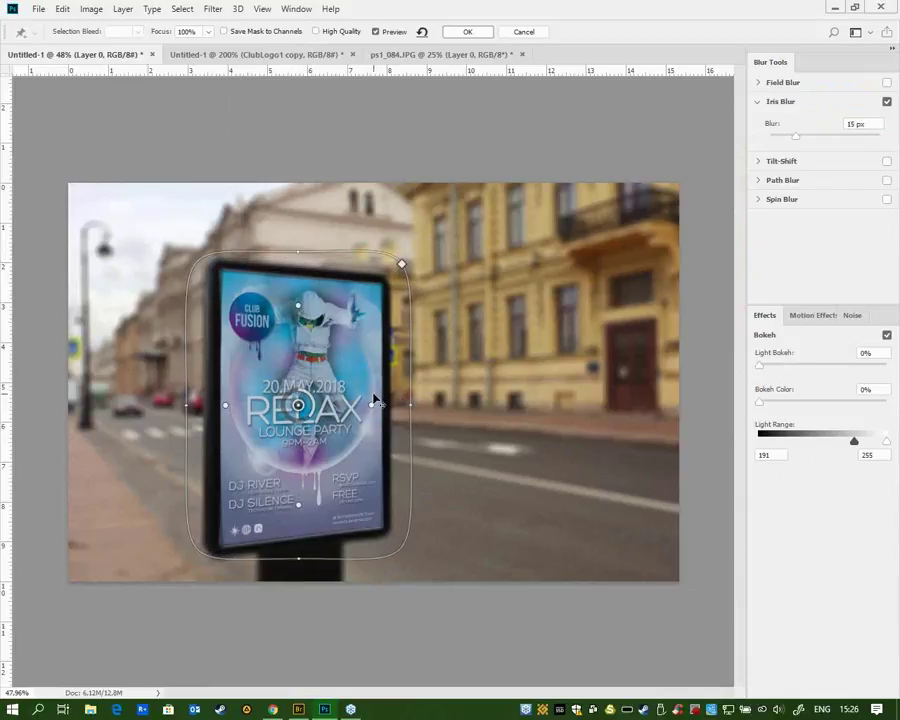
# - Extend the sharp zone to cover the billboard, raise blur to about 18 px, and apply
pyautogui.moveTo(374, 400); pyautogui.dragTo(388, 408)
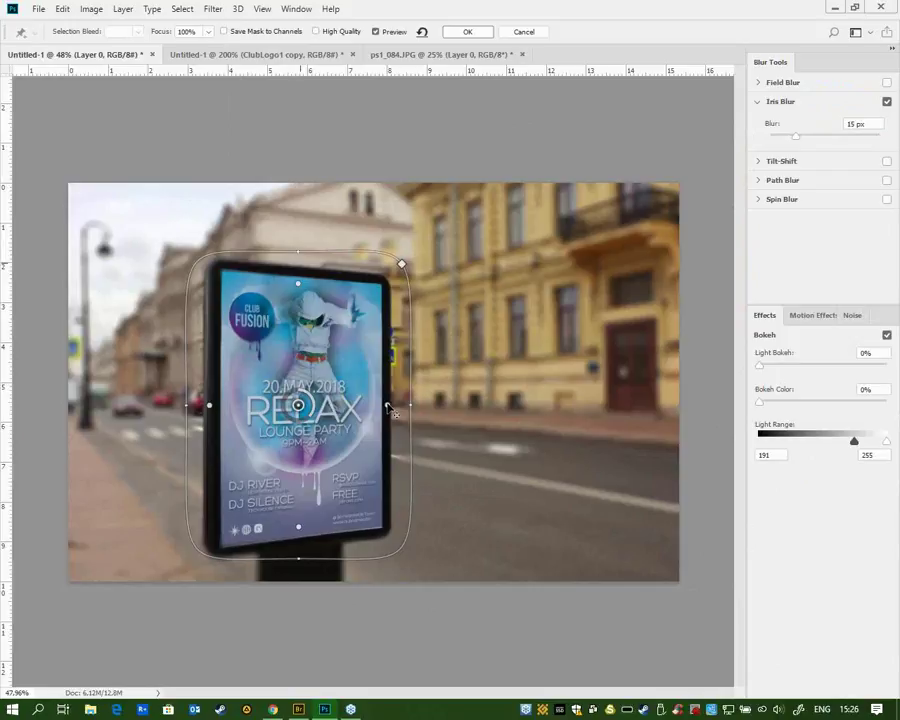
pyautogui.moveTo(298, 284); pyautogui.dragTo(298, 268)
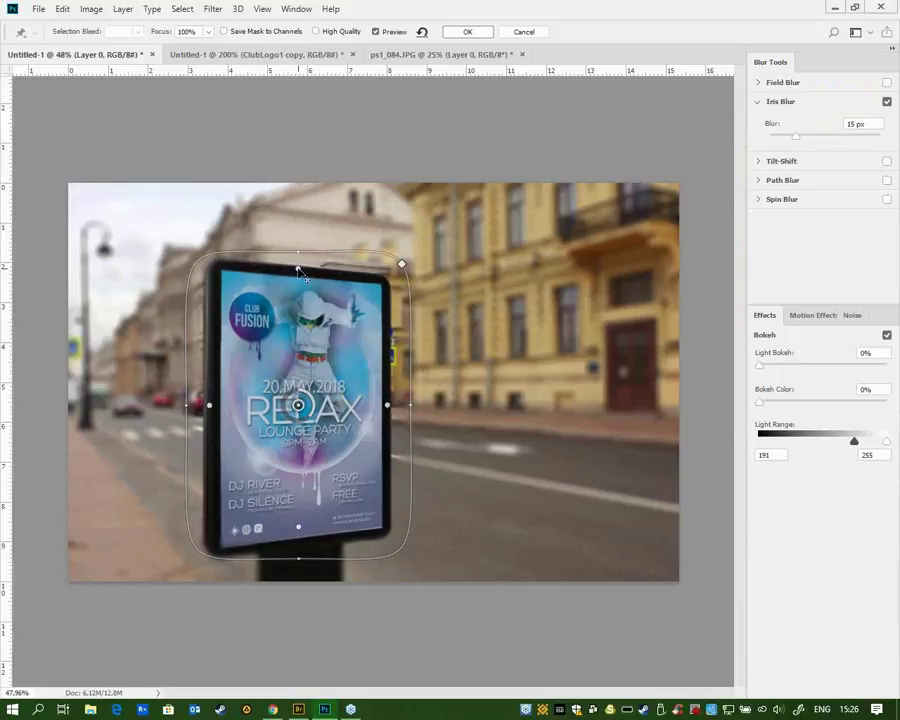
pyautogui.moveTo(298, 526); pyautogui.dragTo(298, 541)
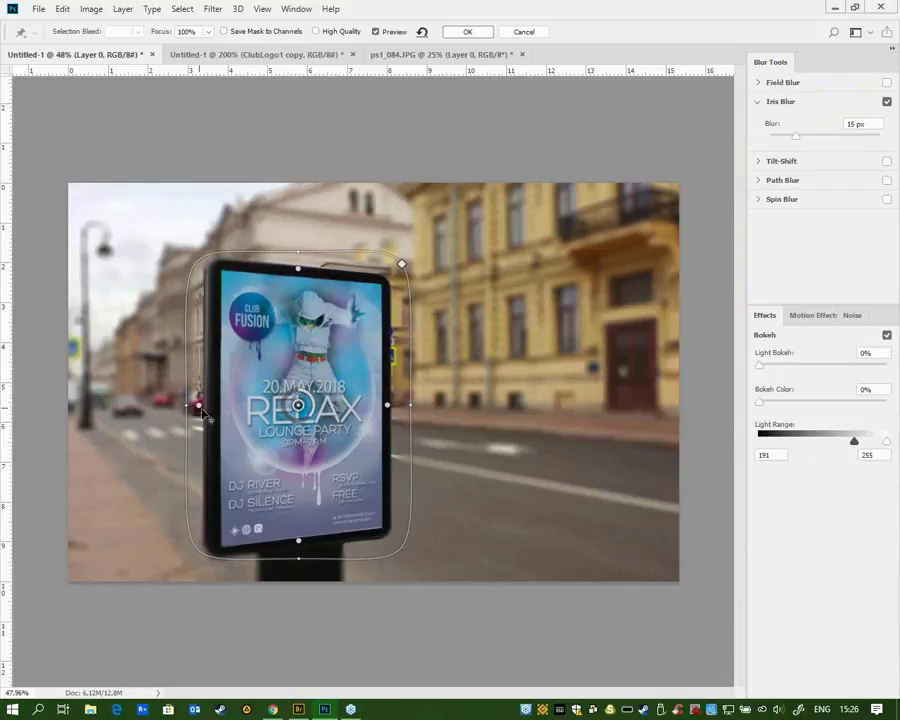
pyautogui.moveTo(300, 558); pyautogui.dragTo(298, 567)
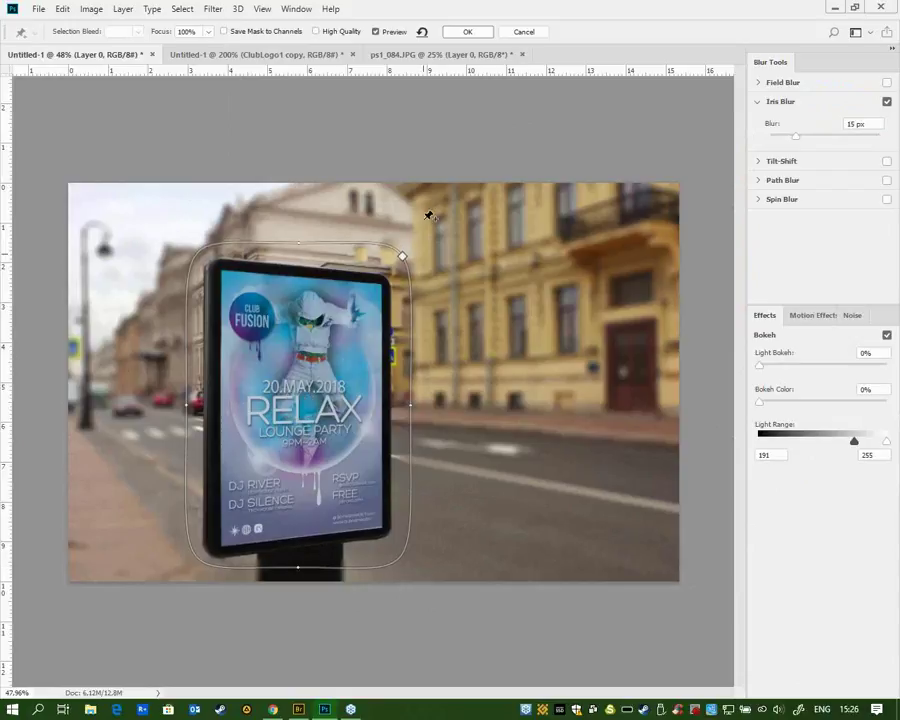
pyautogui.moveTo(300, 413); pyautogui.dragTo(303, 423)
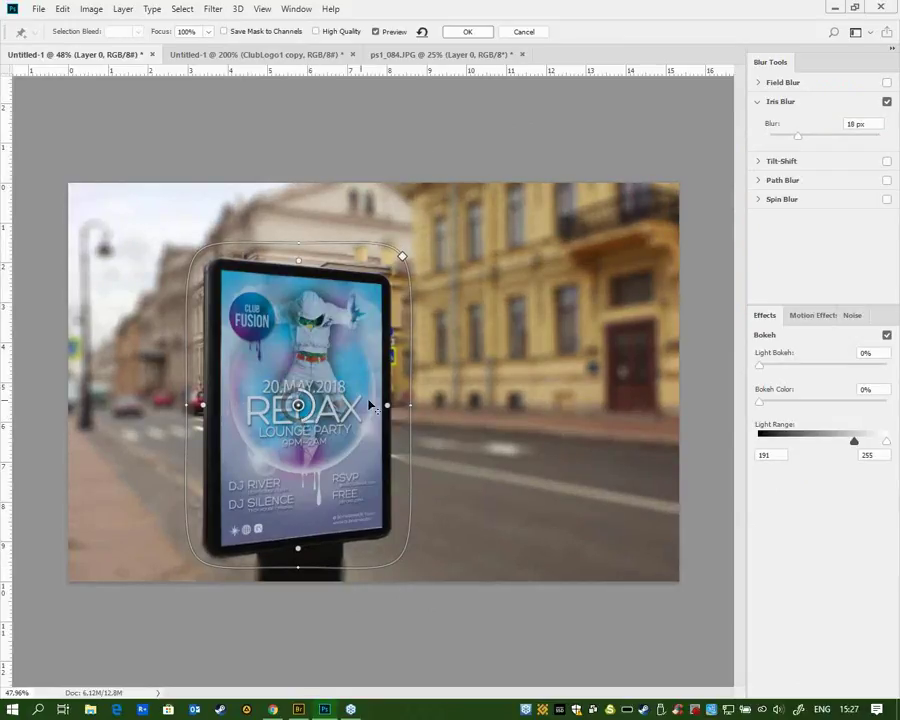
pyautogui.moveTo(388, 405); pyautogui.dragTo(383, 408)
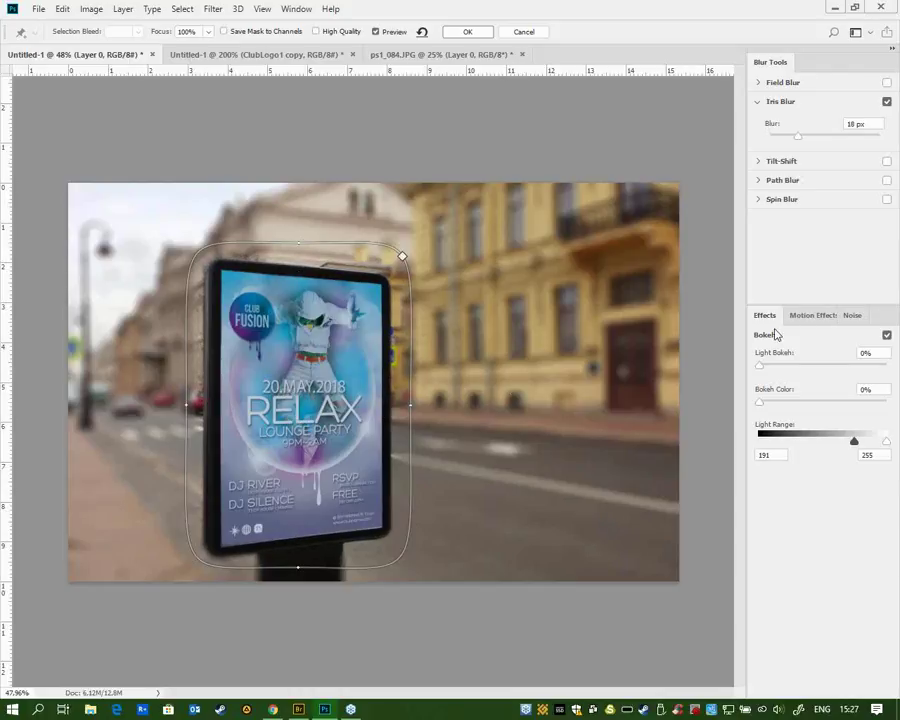
pyautogui.click(467, 32)
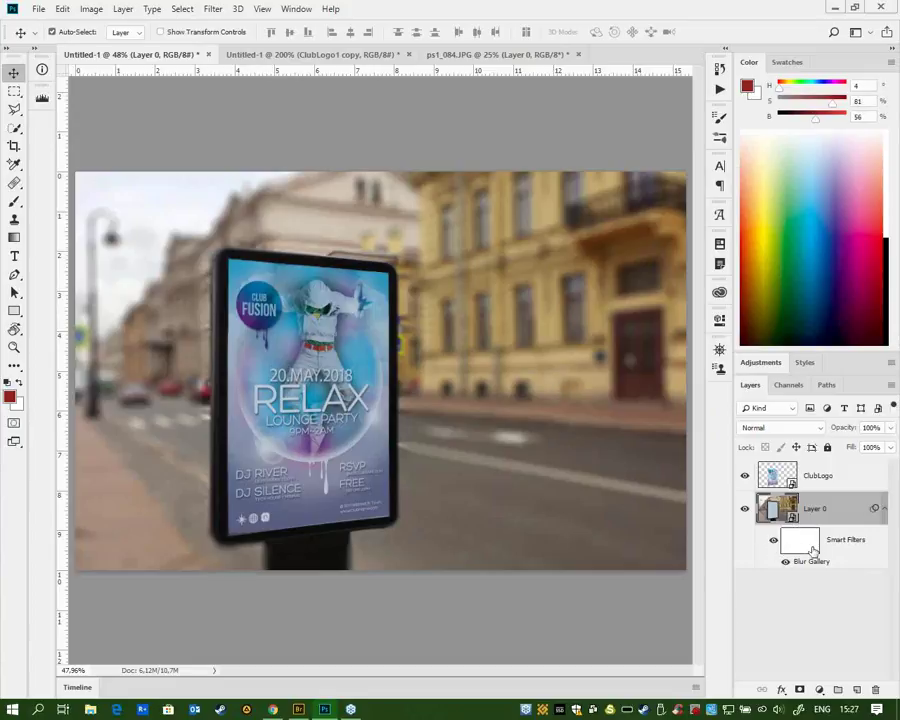
# - Target the Smart Filters mask and set up a black Brush at 100% opacity
pyautogui.click(813, 549)
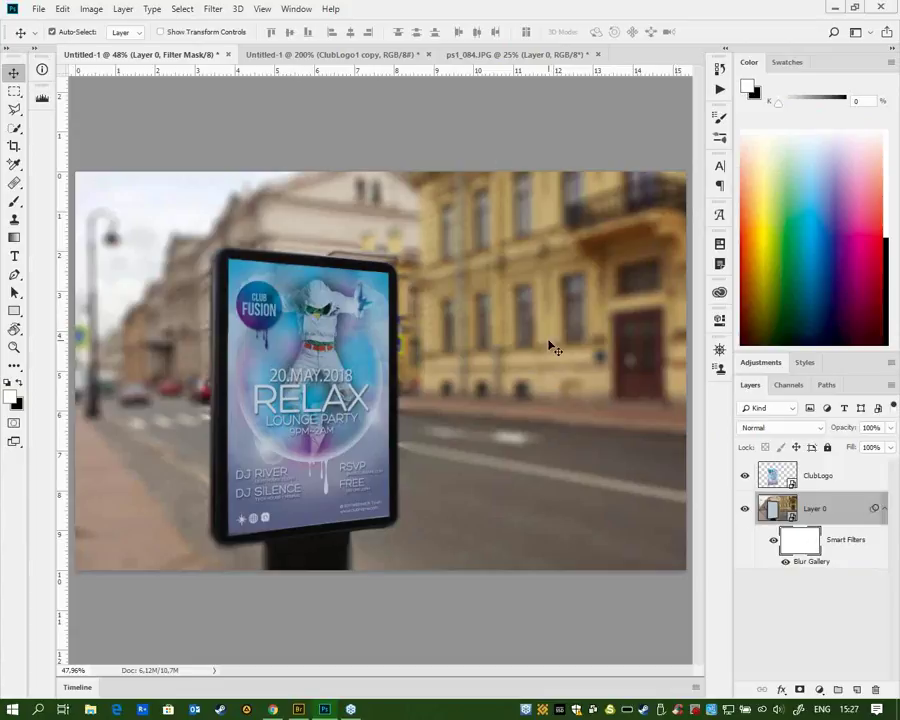
pyautogui.click(14, 203)
pyautogui.press('x')
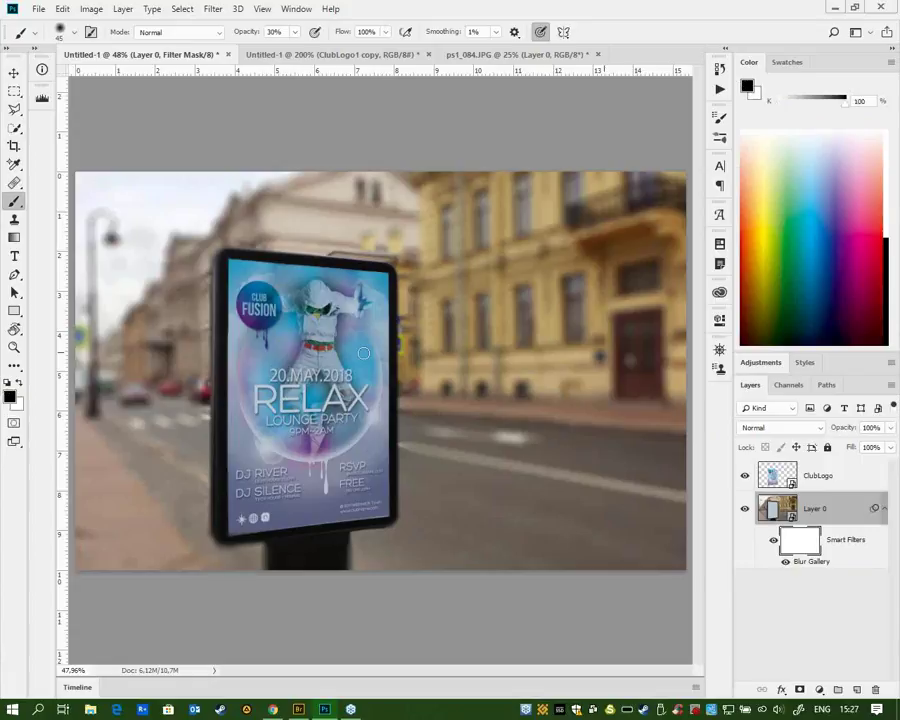
pyautogui.press('x')
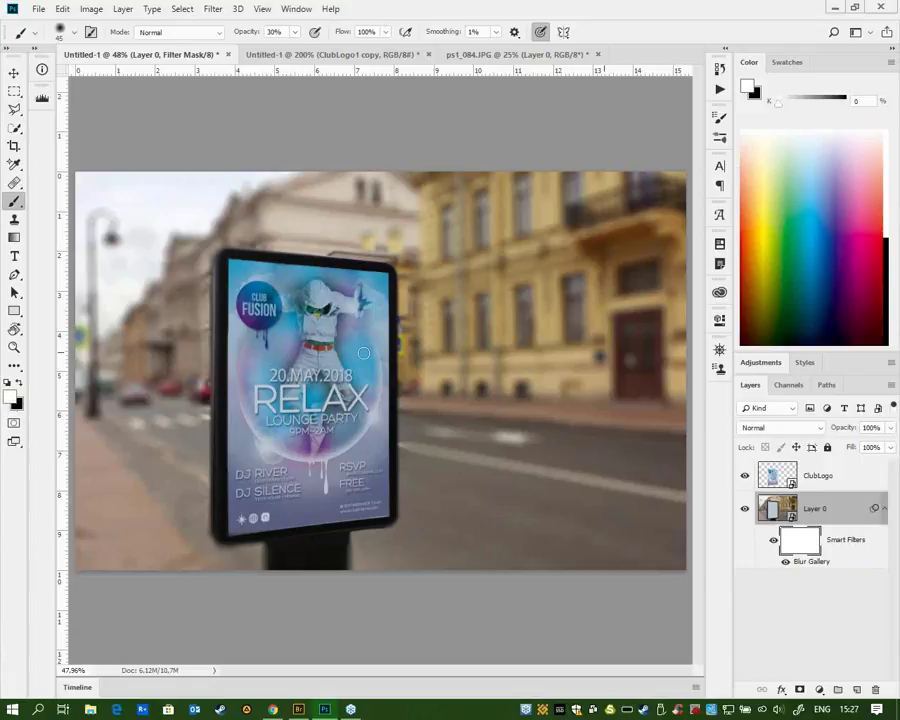
pyautogui.press('x')
pyautogui.press('0')
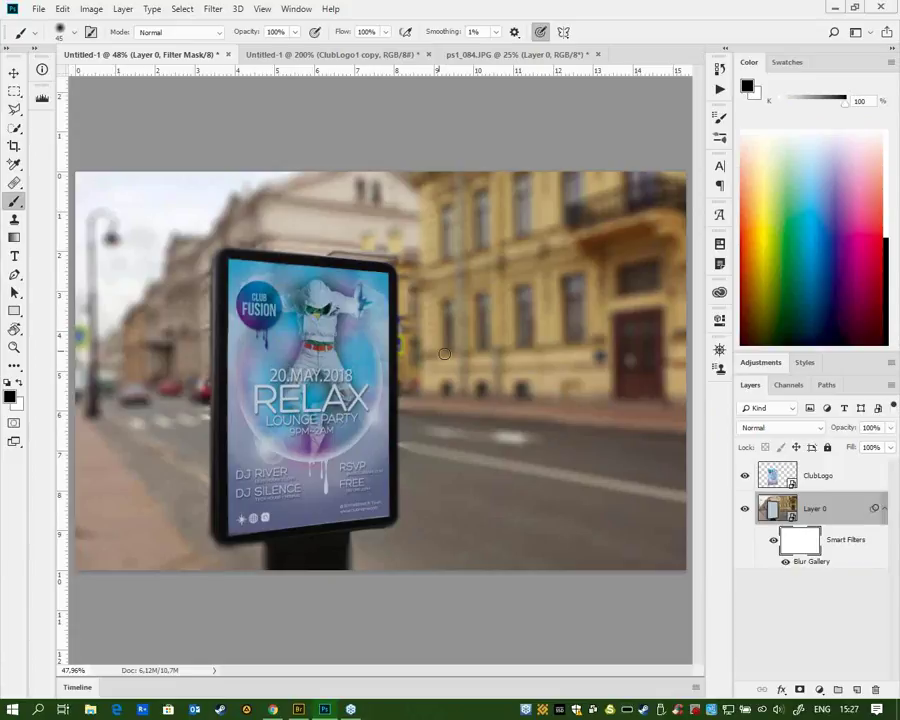
# - Paint a test stroke over the right-hand buildings on the mask, then undo it
pyautogui.moveTo(450, 330)
pyautogui.mouseDown()
pyautogui.moveTo(537, 400)
pyautogui.moveTo(526, 530)
pyautogui.mouseUp()
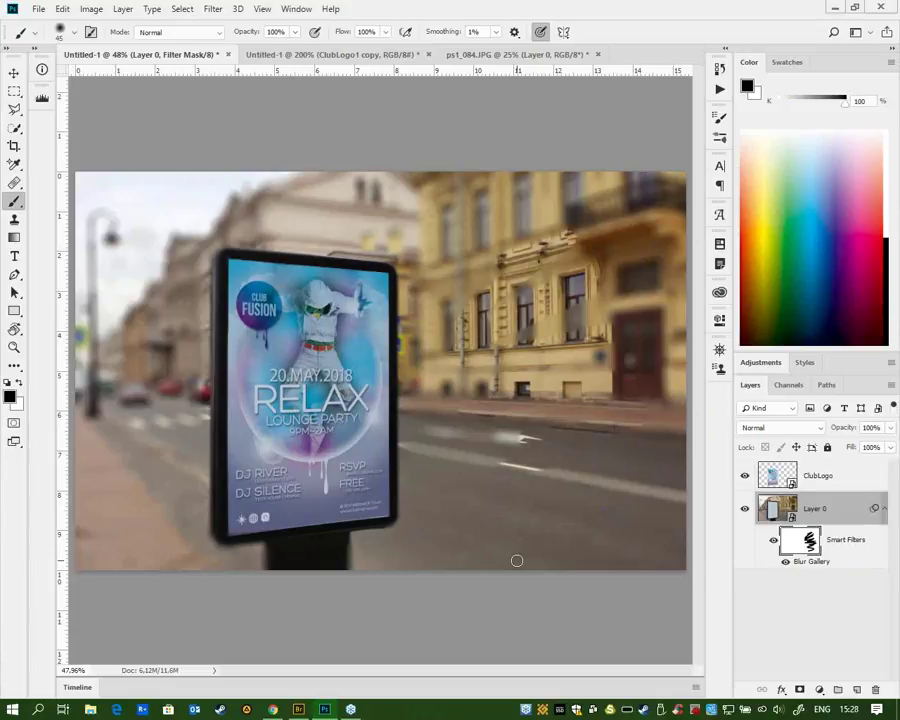
pyautogui.hotkey('ctrl', 'z')
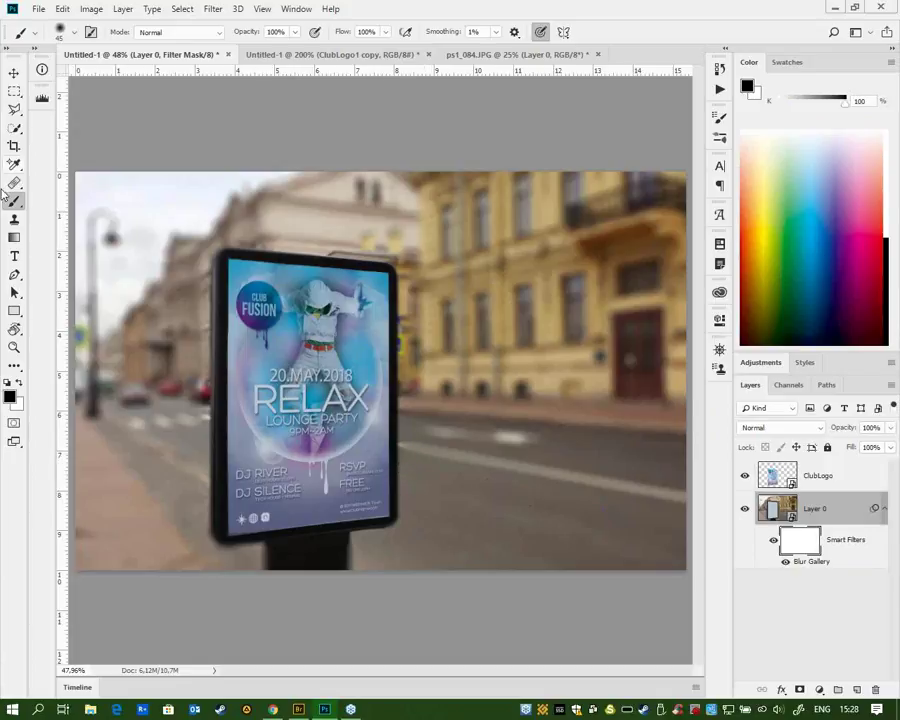
pyautogui.click(12, 239)
# - Draw a non-reversed linear gradient across the filter mask from right to left
pyautogui.click(130, 32)
pyautogui.click(409, 32)
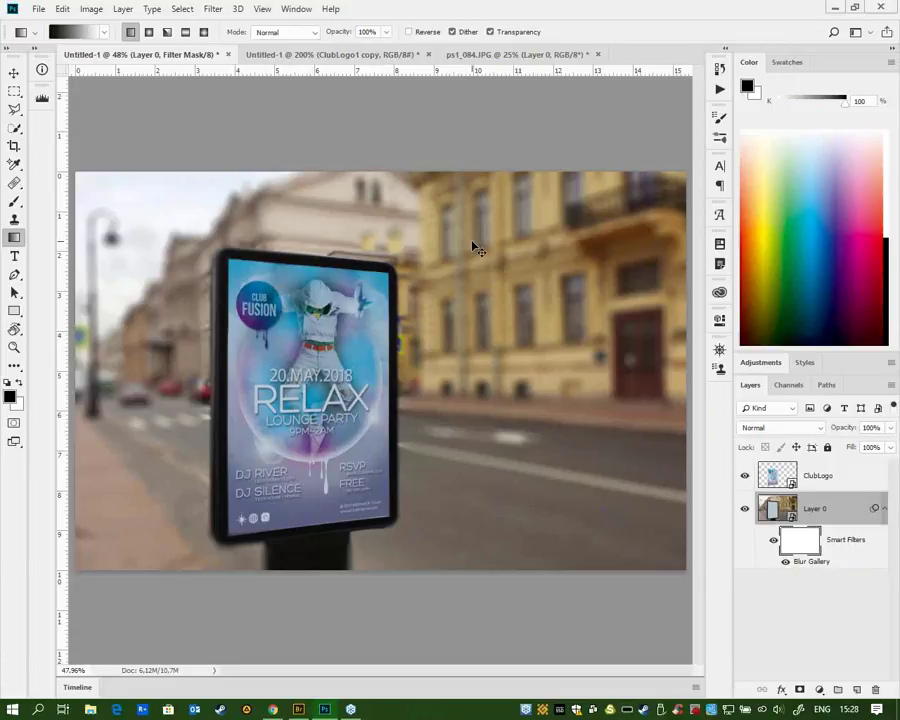
pyautogui.hotkey('ctrl', '-')
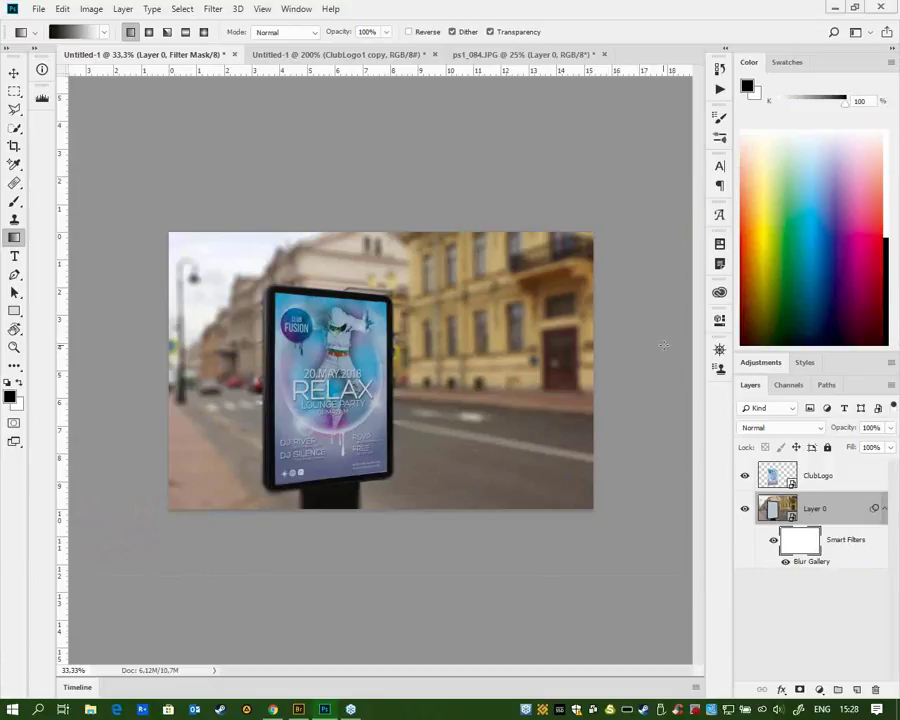
pyautogui.moveTo(664, 349); pyautogui.dragTo(268, 350)
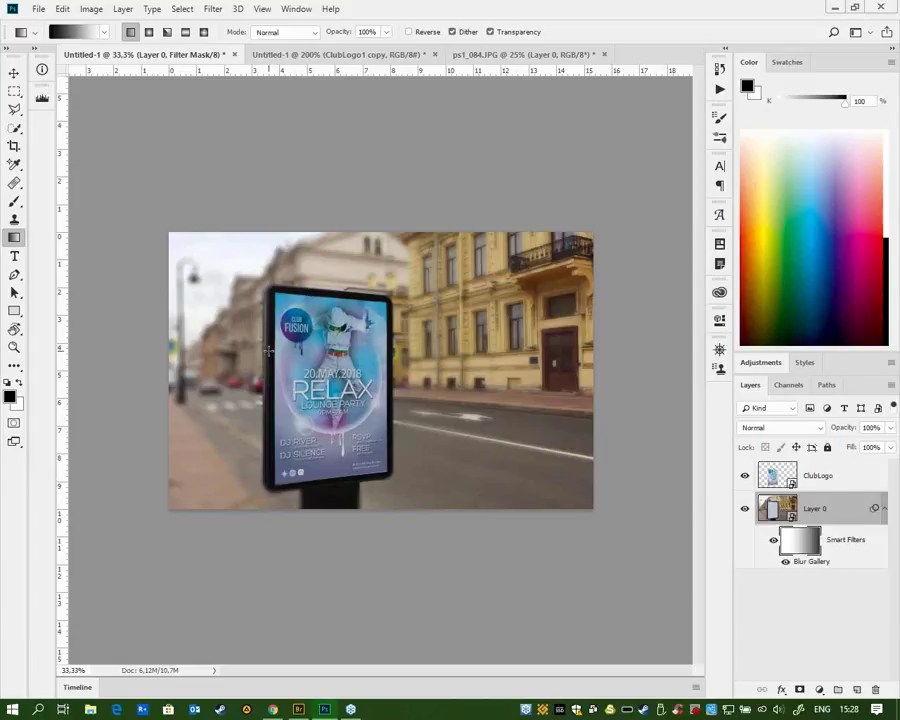
pyautogui.hotkey('ctrl', '+')
pyautogui.hotkey('ctrl', '+')
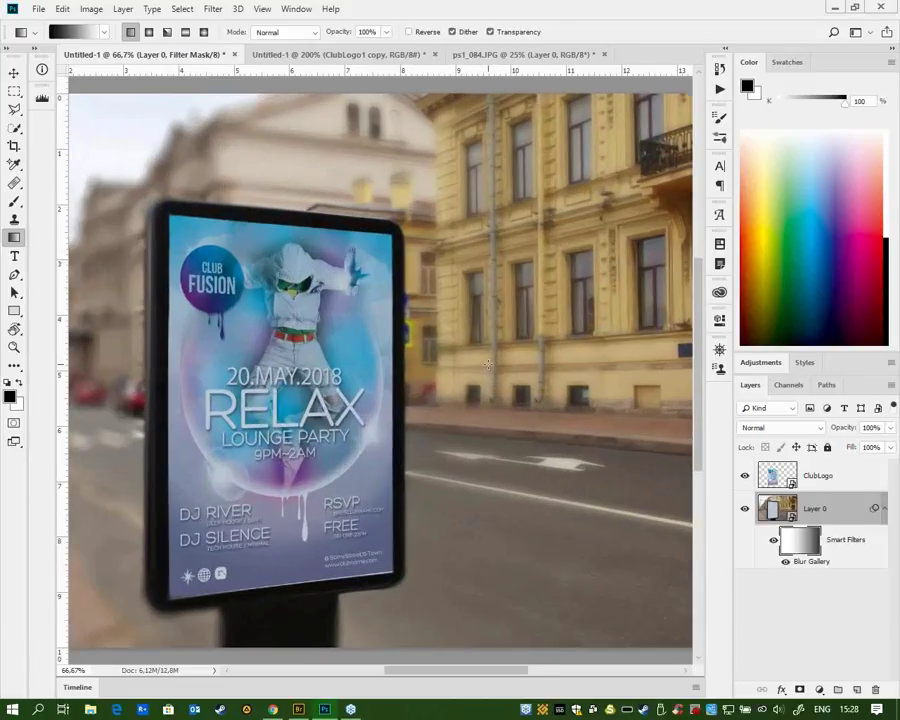
pyautogui.moveTo(522, 335); pyautogui.dragTo(297, 418)
pyautogui.moveTo(278, 372)
pyautogui.mouseDown()
pyautogui.moveTo(533, 352)
pyautogui.moveTo(403, 349)
pyautogui.mouseUp()
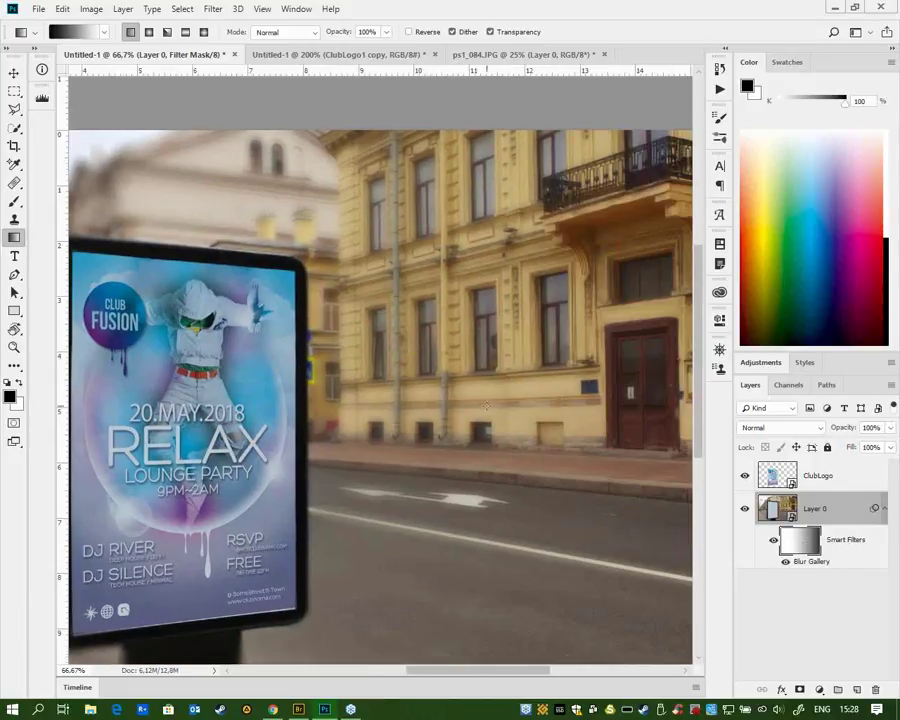
pyautogui.hotkey('ctrl', '-')
pyautogui.hotkey('ctrl', '-')
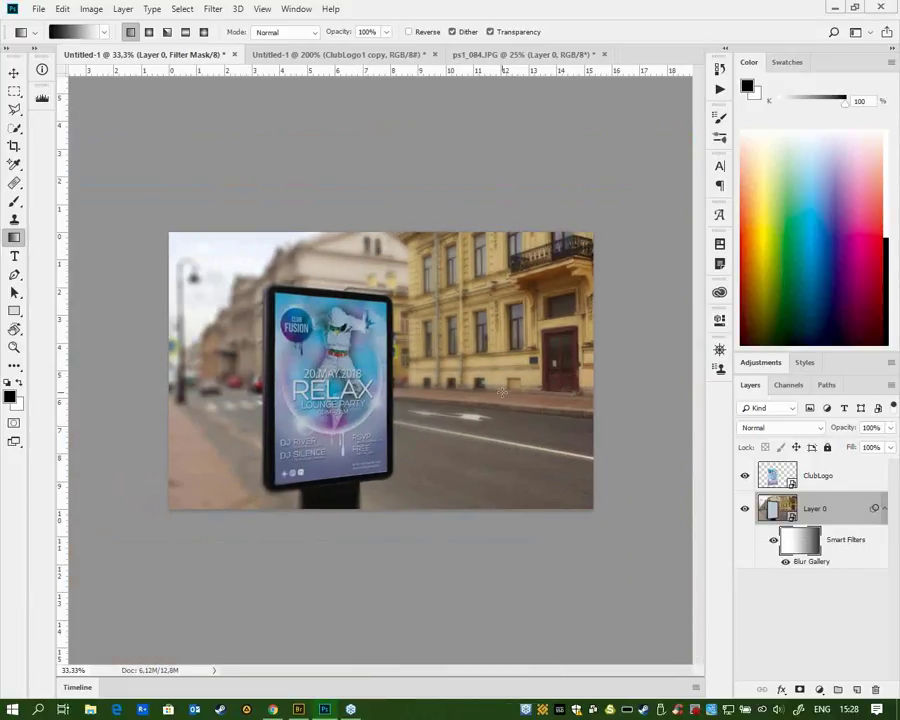
# - Shift the mask gradient to the right so the buildings stay sharper
pyautogui.keyDown('alt'); pyautogui.click(803, 543); pyautogui.keyUp('alt')
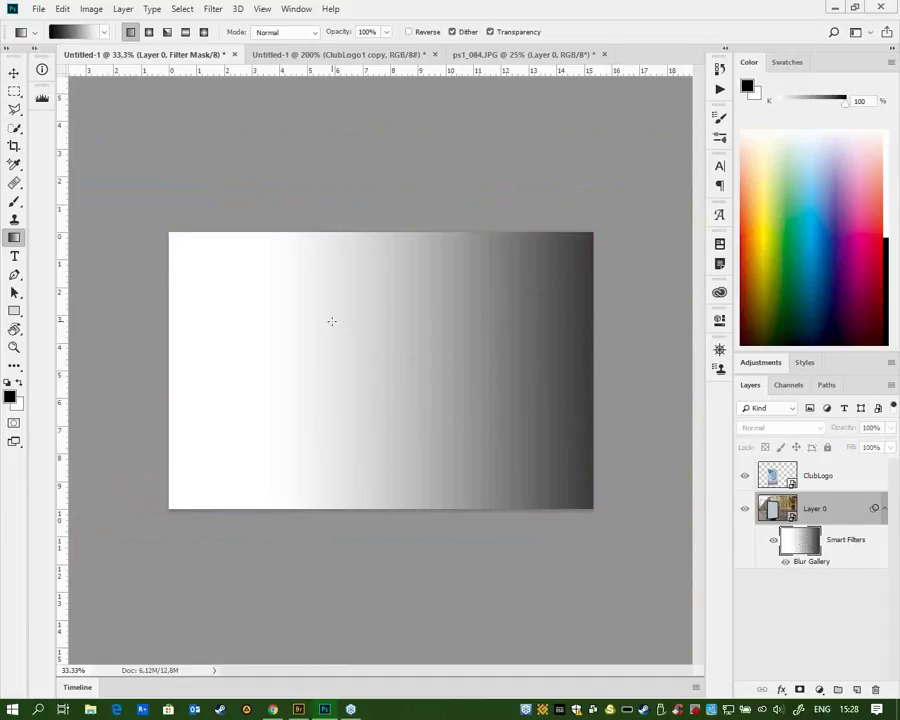
pyautogui.press('v')
pyautogui.moveTo(340, 334); pyautogui.dragTo(404, 334)
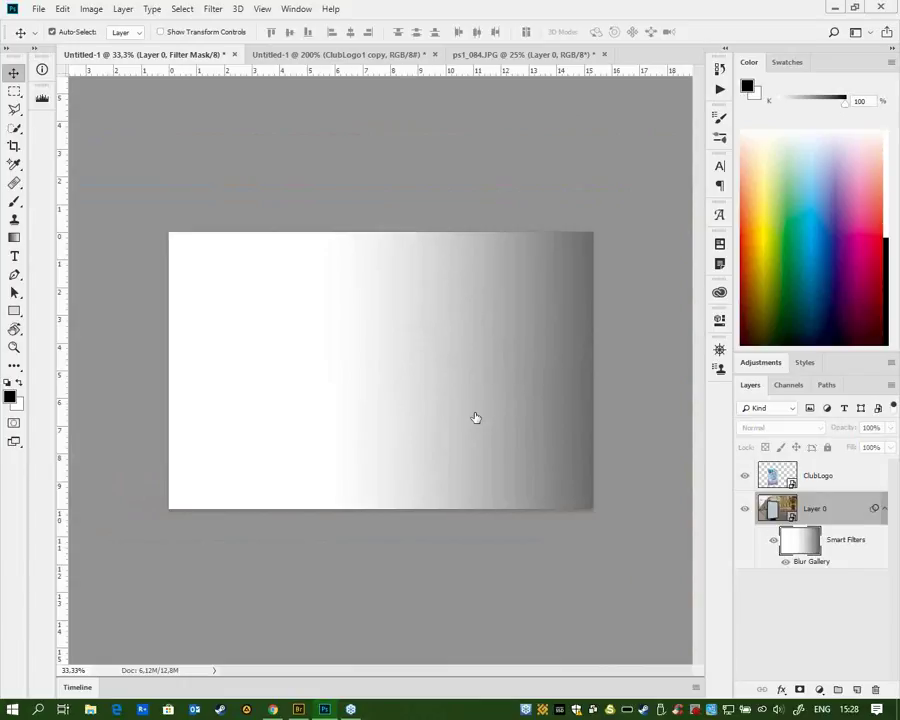
pyautogui.click(783, 509)
pyautogui.moveTo(426, 412); pyautogui.dragTo(476, 410)
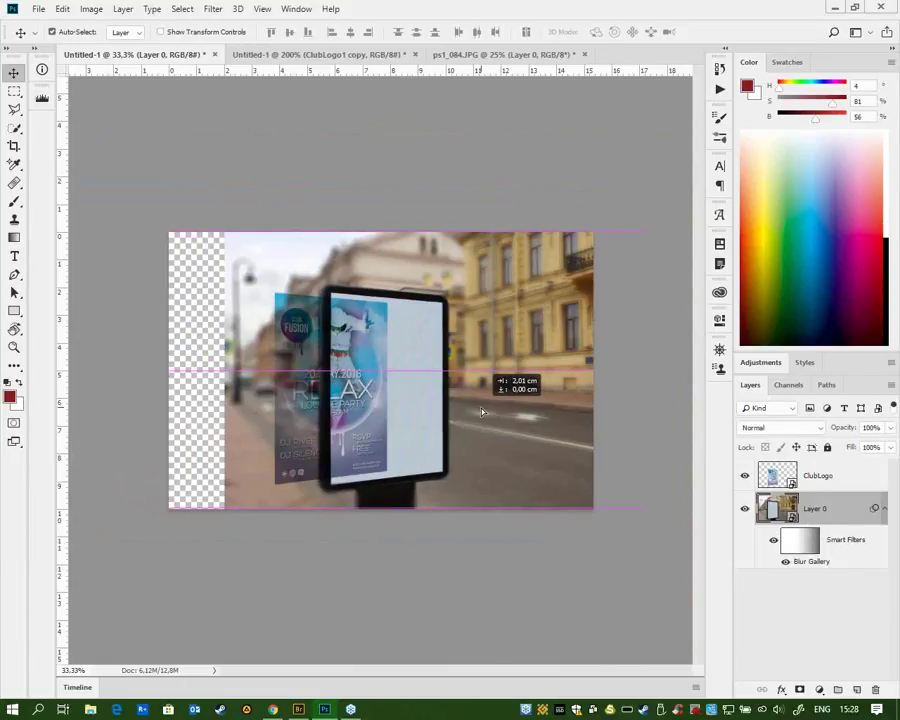
pyautogui.hotkey('ctrl', 'z')
pyautogui.click(799, 540)
pyautogui.moveTo(400, 385)
pyautogui.mouseDown()
pyautogui.moveTo(460, 385)
pyautogui.moveTo(362, 387)
pyautogui.mouseUp()
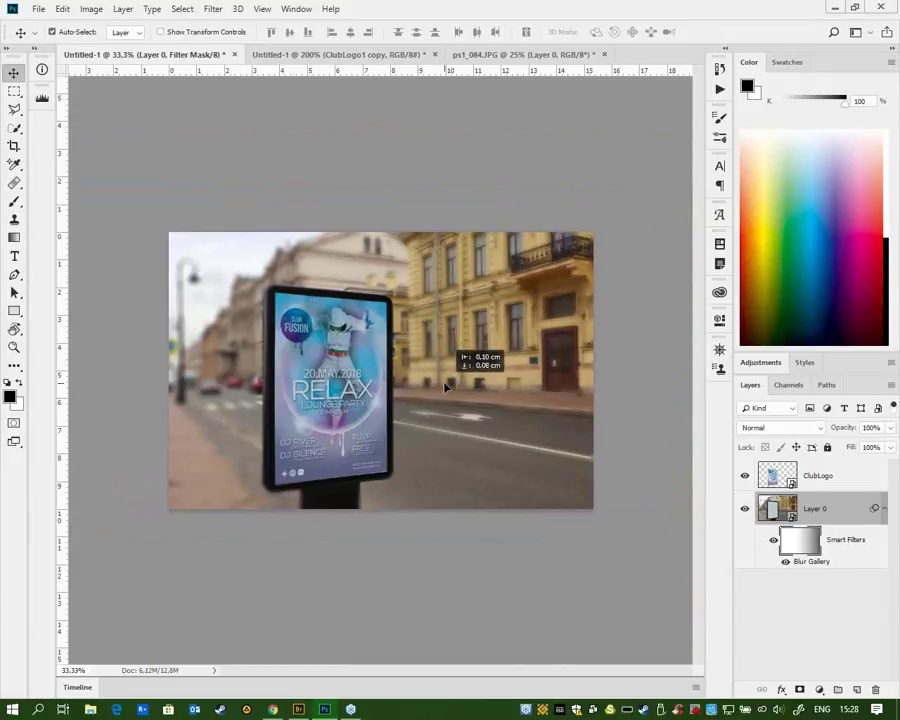
pyautogui.moveTo(362, 387); pyautogui.dragTo(446, 386)
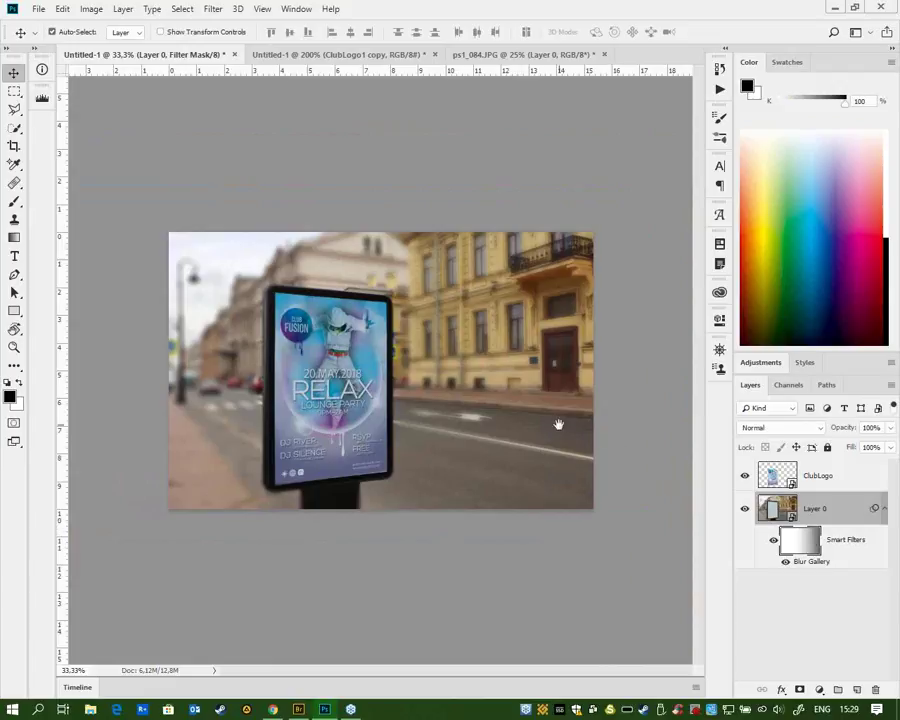
# - Redraw the mask gradient from the right edge, zoom to 50%, and reselect the photo layer
pyautogui.hotkey('ctrl', '-')
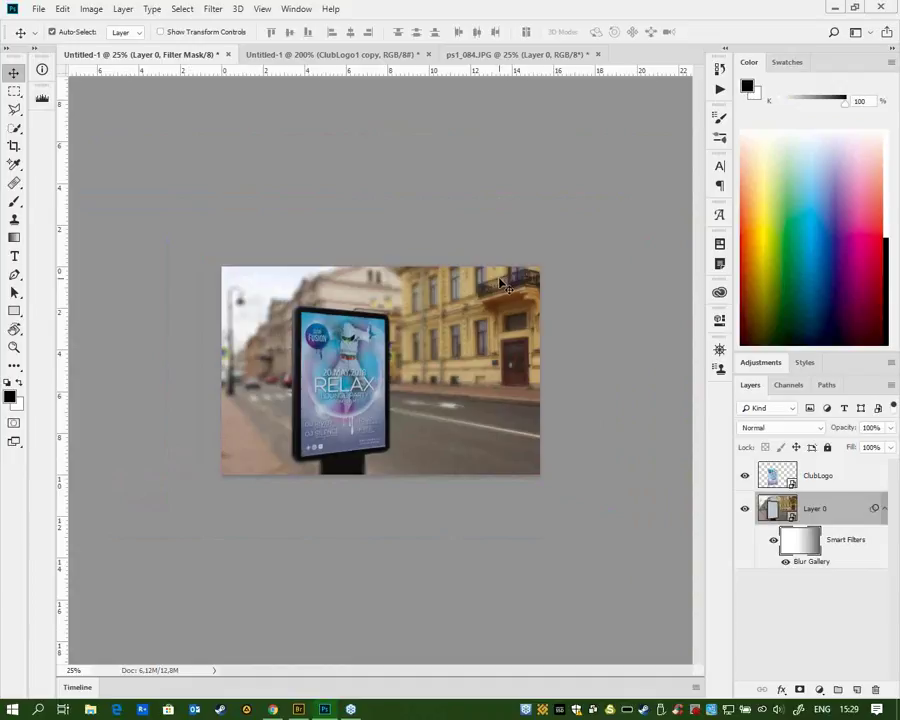
pyautogui.press('g')
pyautogui.moveTo(678, 357); pyautogui.dragTo(502, 357)
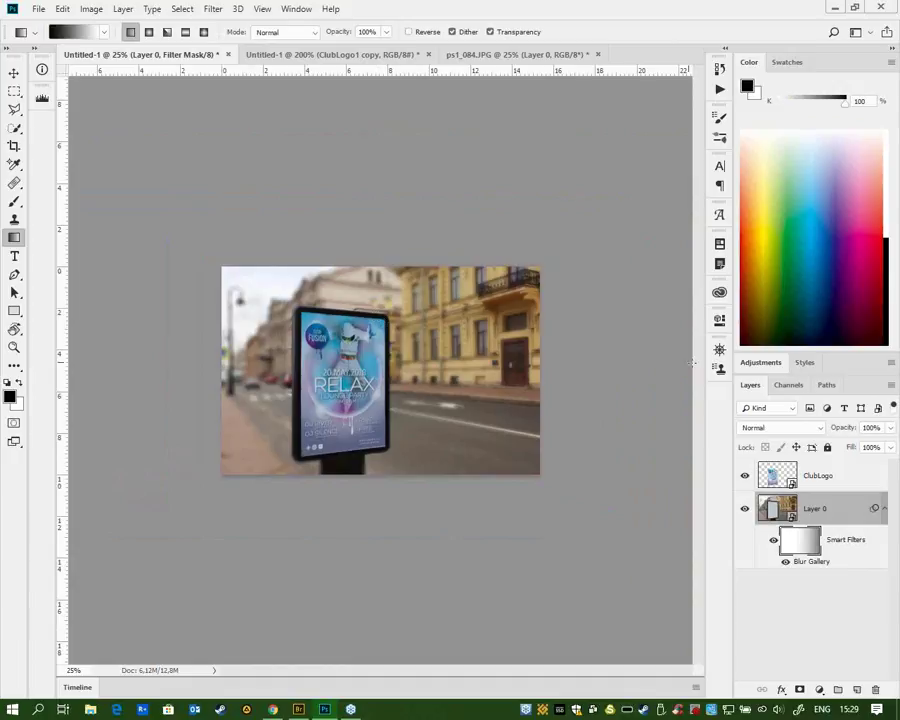
pyautogui.moveTo(684, 362); pyautogui.dragTo(540, 362)
pyautogui.hotkey('ctrl', '+')
pyautogui.hotkey('ctrl', '+')
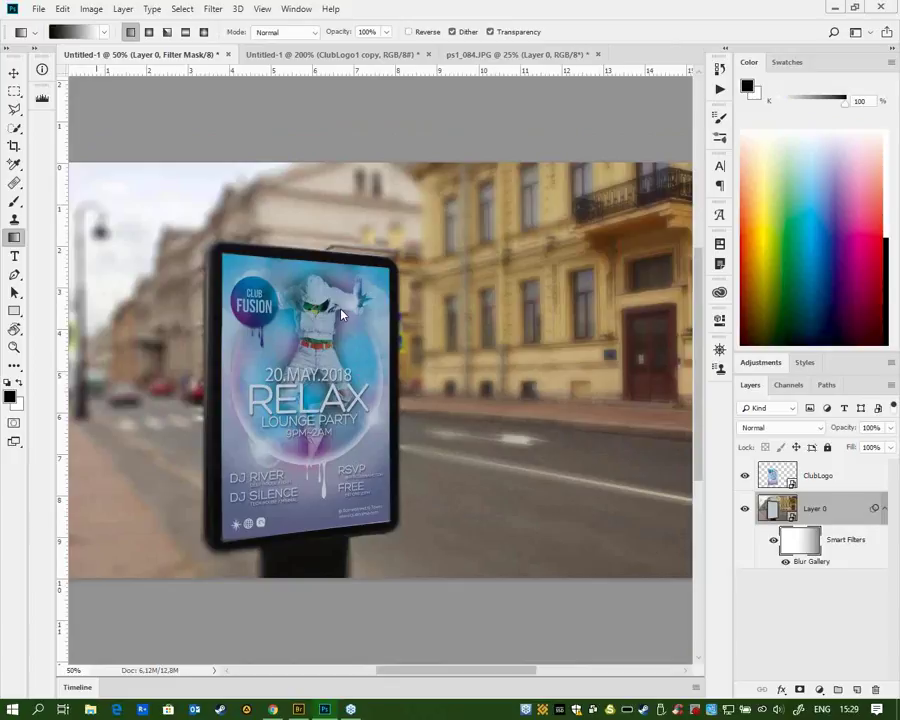
pyautogui.click(14, 72)
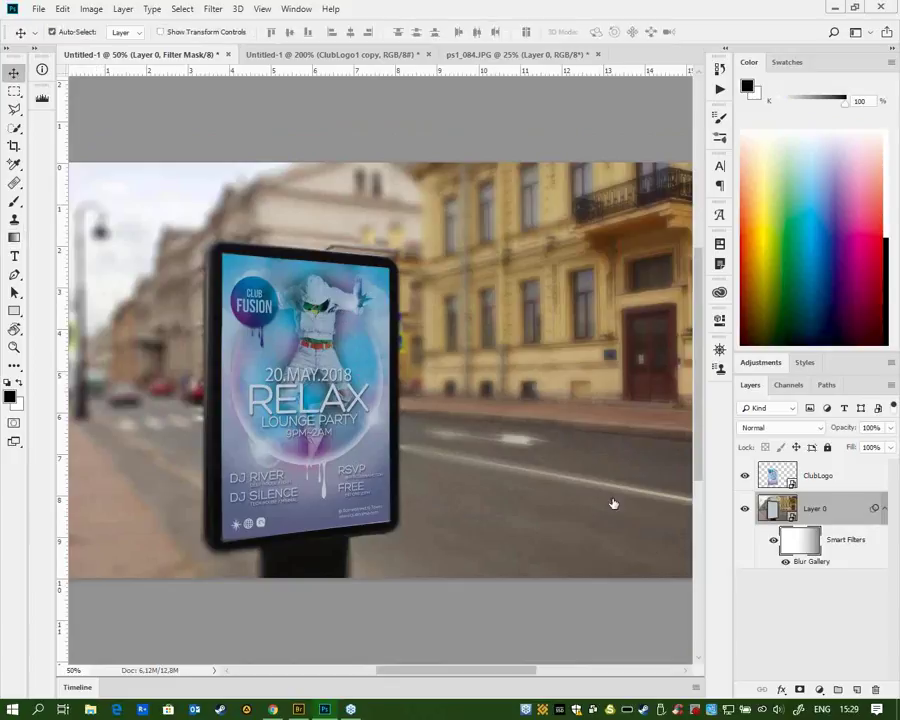
pyautogui.click(816, 563)
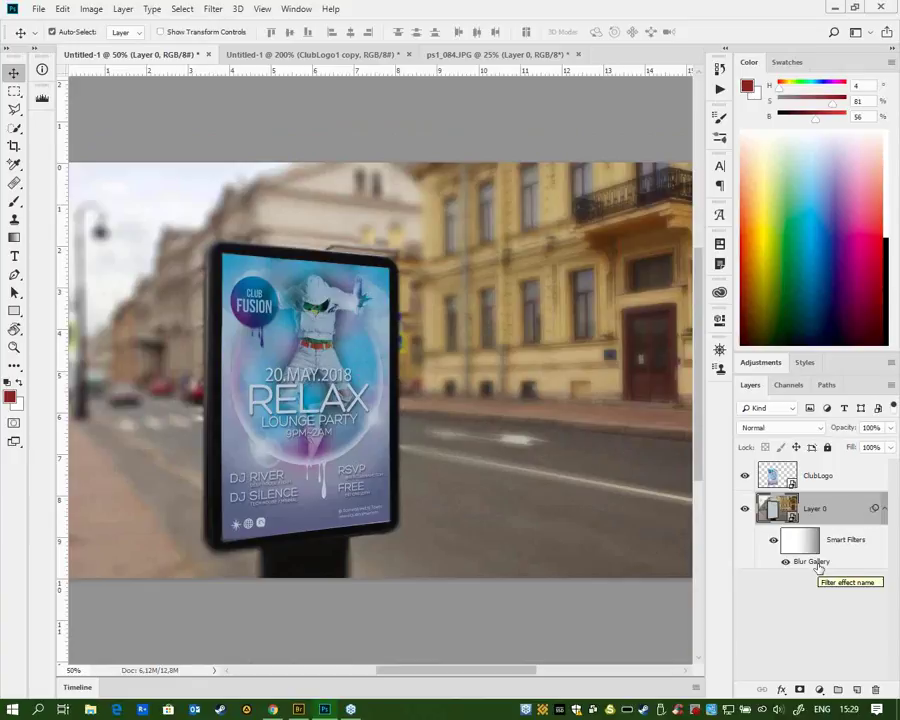
# - Reopen the Blur Gallery and set Light Bokeh 18%, Bokeh Color 10%, Light Range 179–255
pyautogui.doubleClick(812, 562)
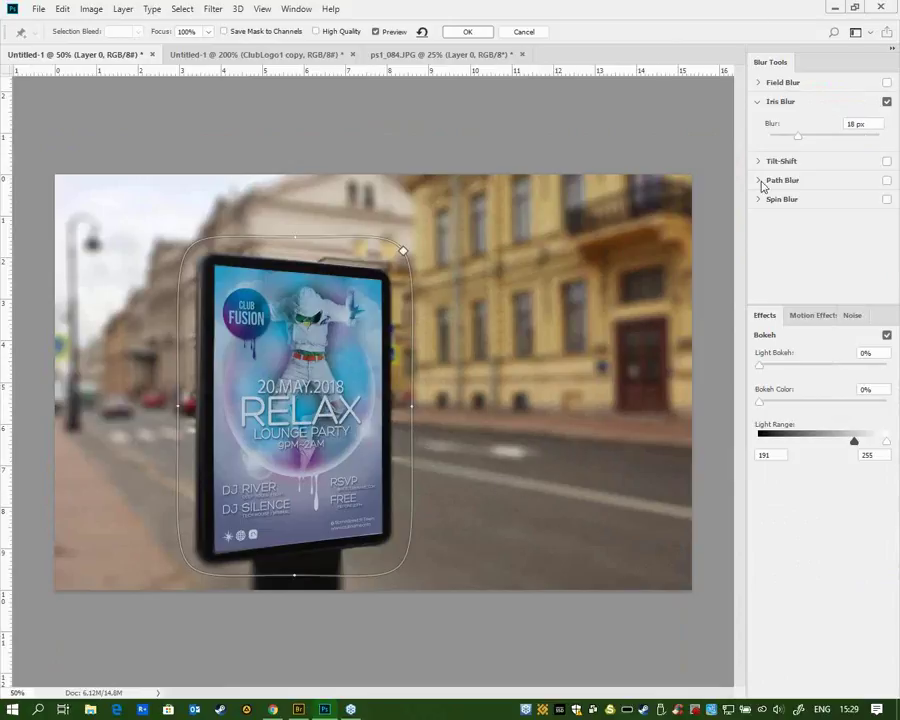
pyautogui.moveTo(801, 143); pyautogui.dragTo(798, 144)
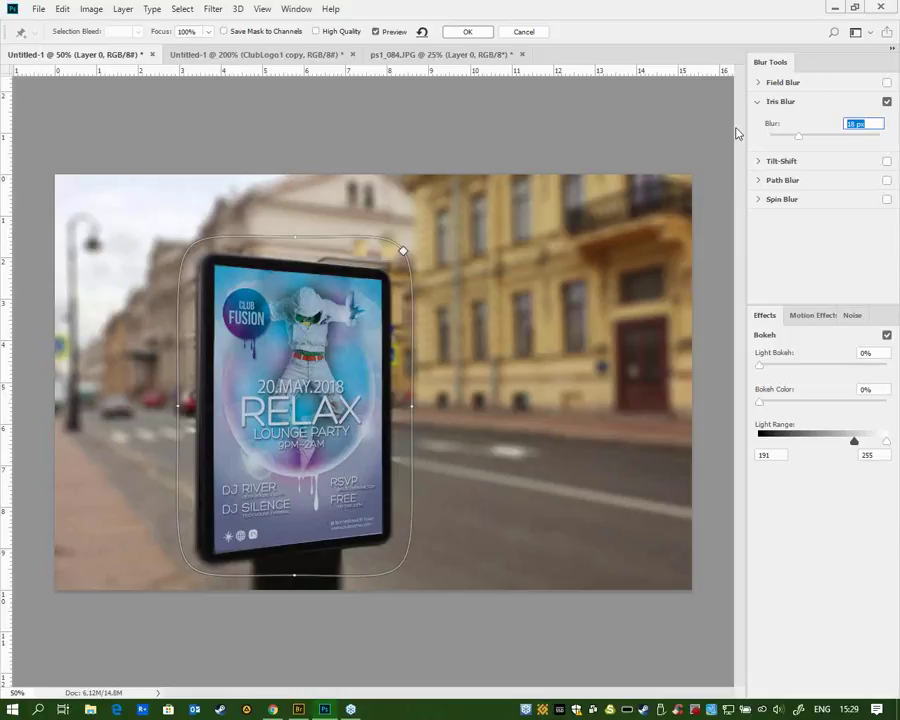
pyautogui.moveTo(760, 368)
pyautogui.mouseDown()
pyautogui.moveTo(813, 367)
pyautogui.moveTo(771, 369)
pyautogui.moveTo(789, 404)
pyautogui.moveTo(774, 407)
pyautogui.mouseUp()
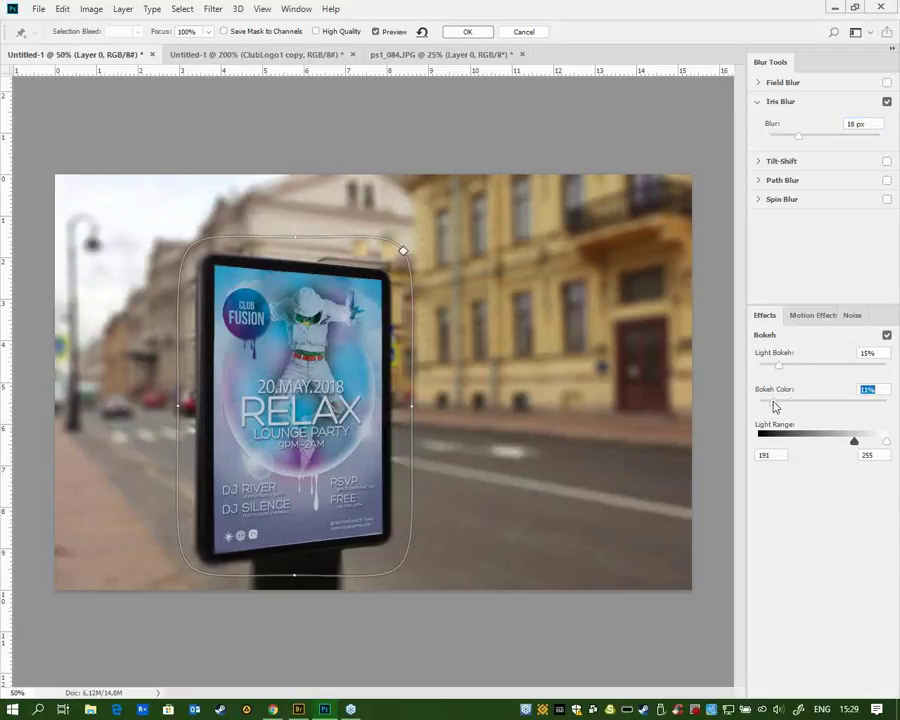
pyautogui.moveTo(854, 444)
pyautogui.mouseDown()
pyautogui.moveTo(814, 444)
pyautogui.moveTo(858, 444)
pyautogui.moveTo(850, 441)
pyautogui.mouseUp()
pyautogui.moveTo(851, 441); pyautogui.dragTo(850, 444)
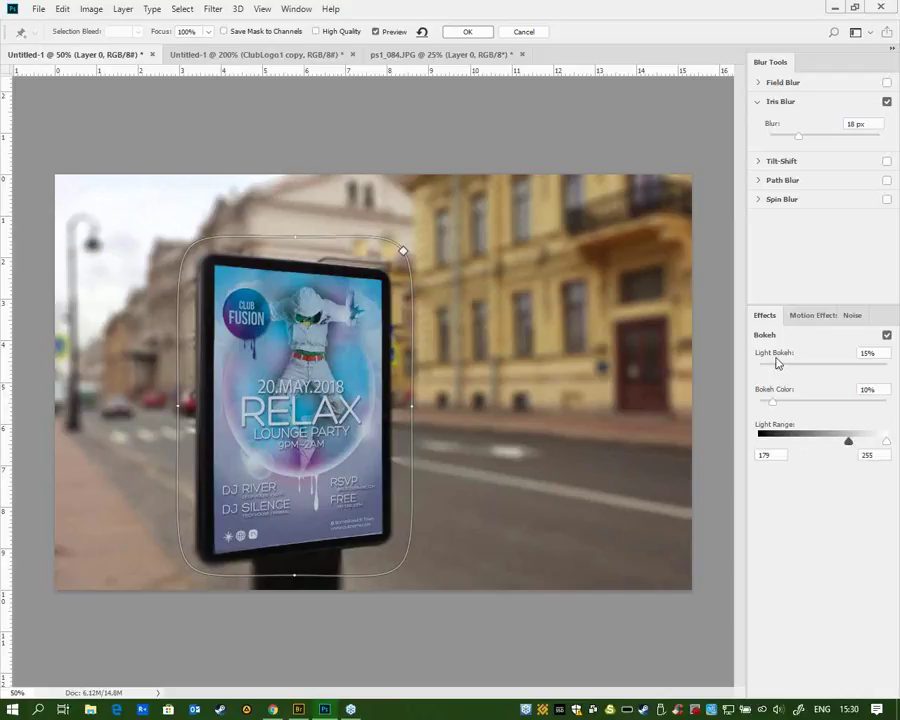
pyautogui.moveTo(779, 366); pyautogui.dragTo(783, 368)
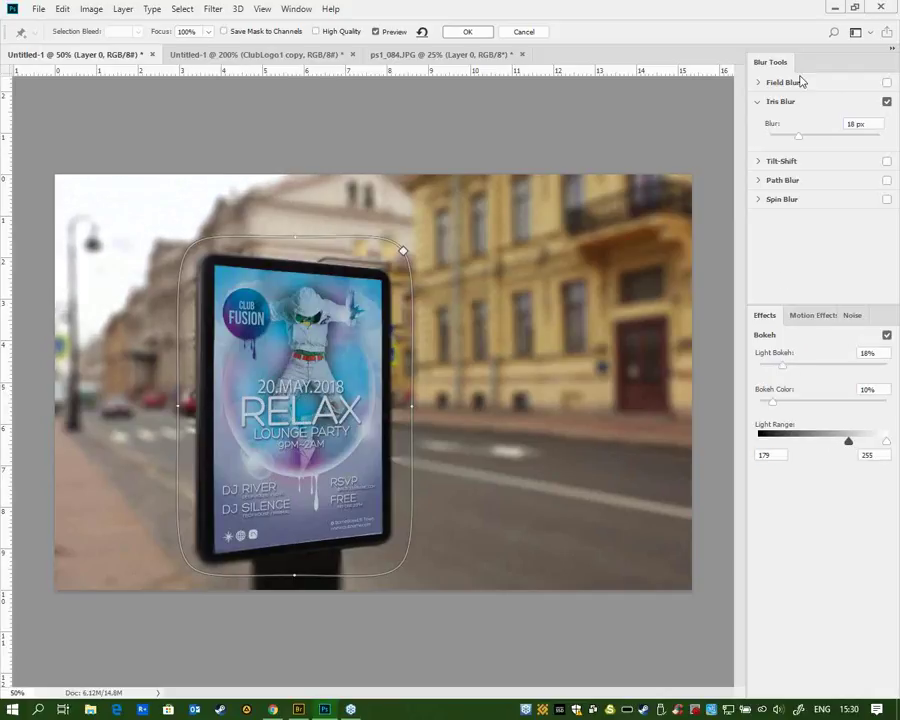
pyautogui.click(468, 32)
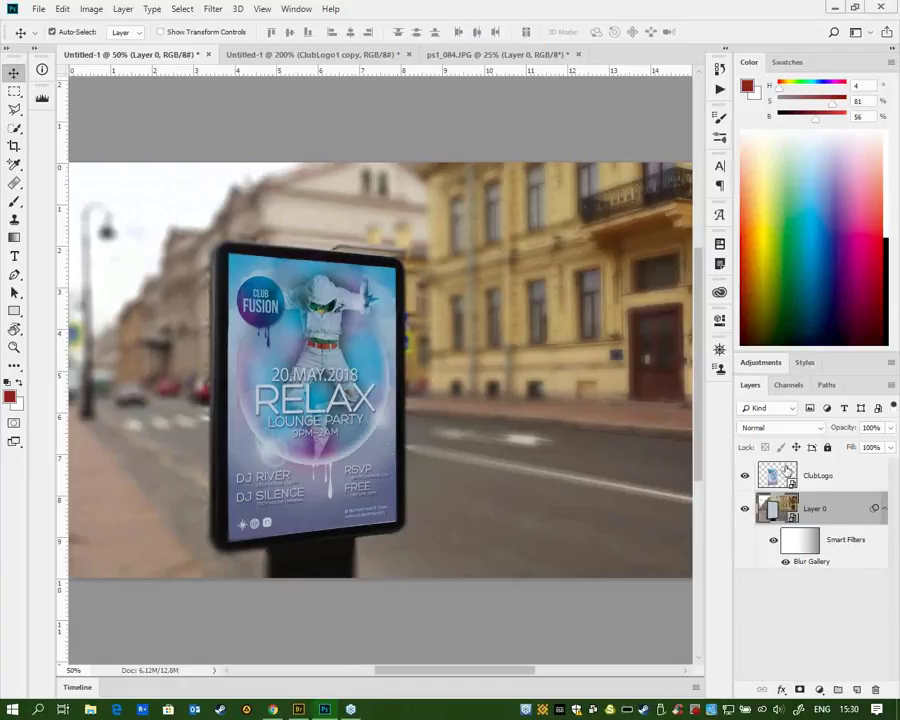
pyautogui.click(855, 478)
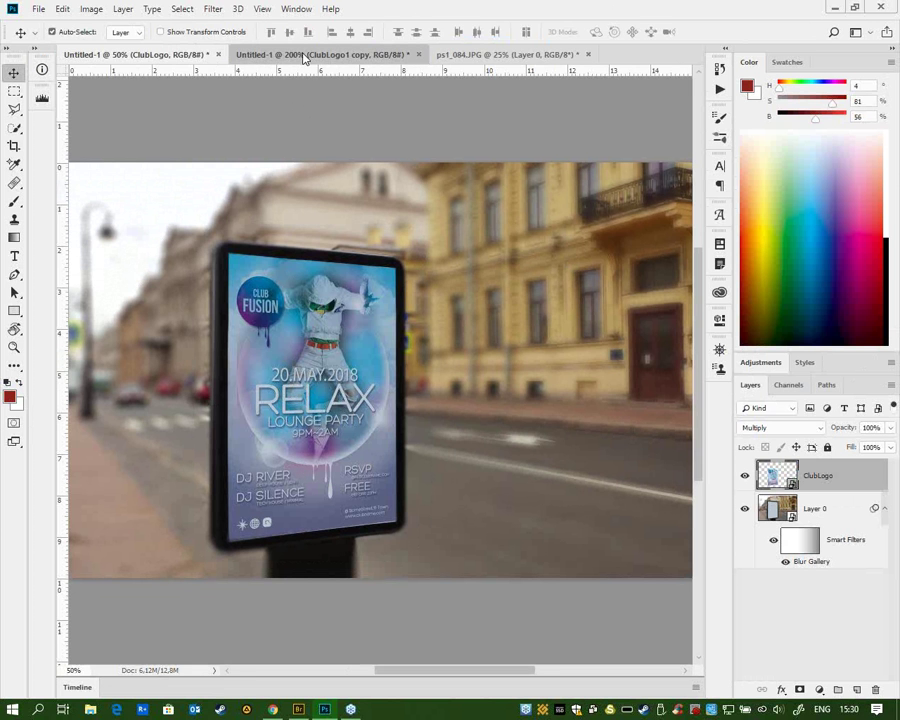
pyautogui.click(522, 55)
pyautogui.click(356, 55)
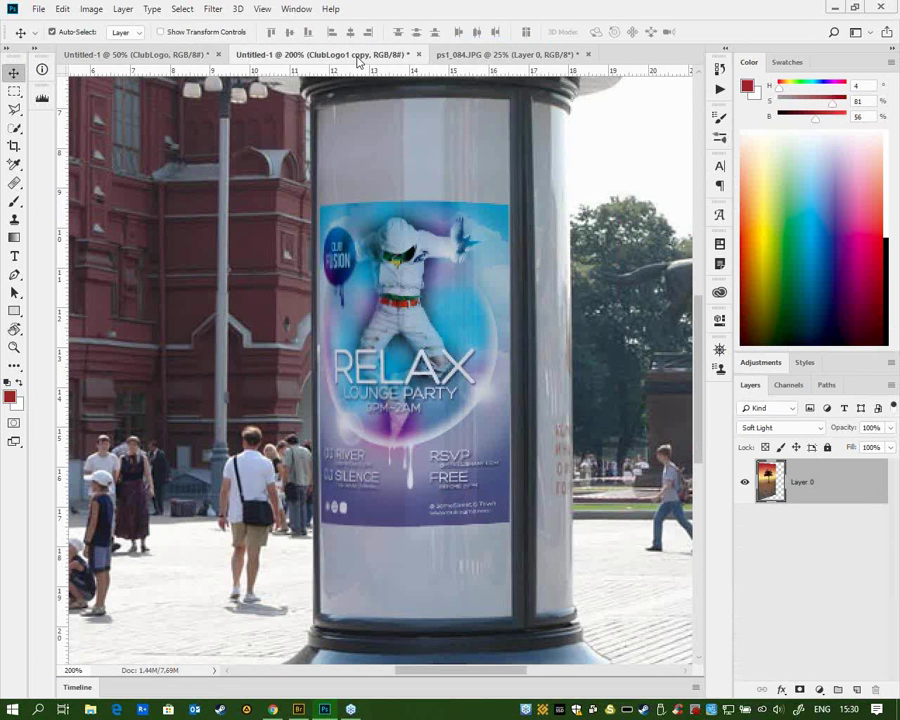
pyautogui.click(485, 55)
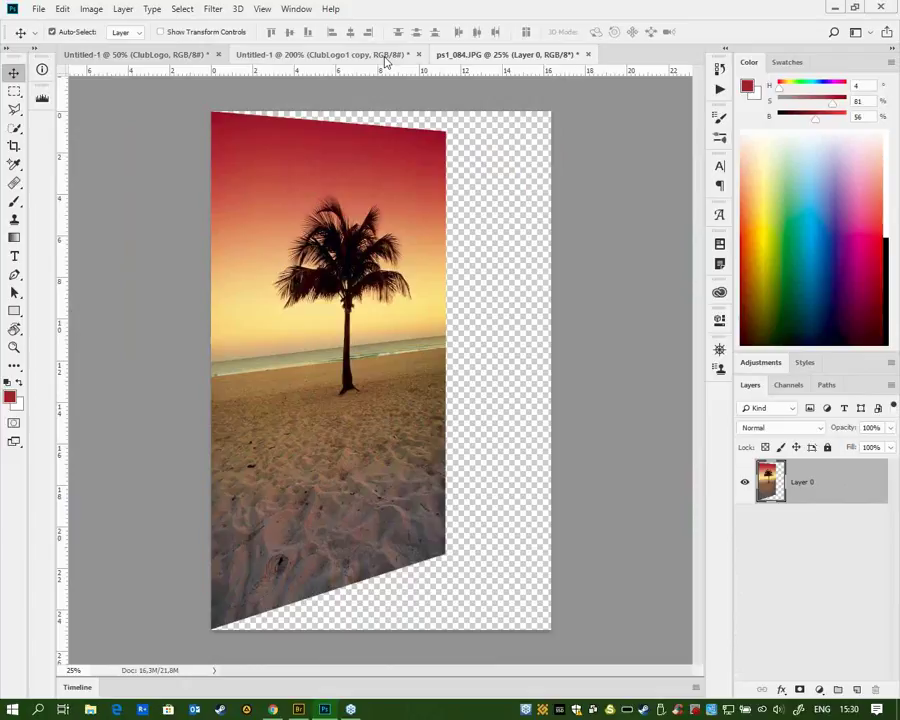
pyautogui.click(360, 55)
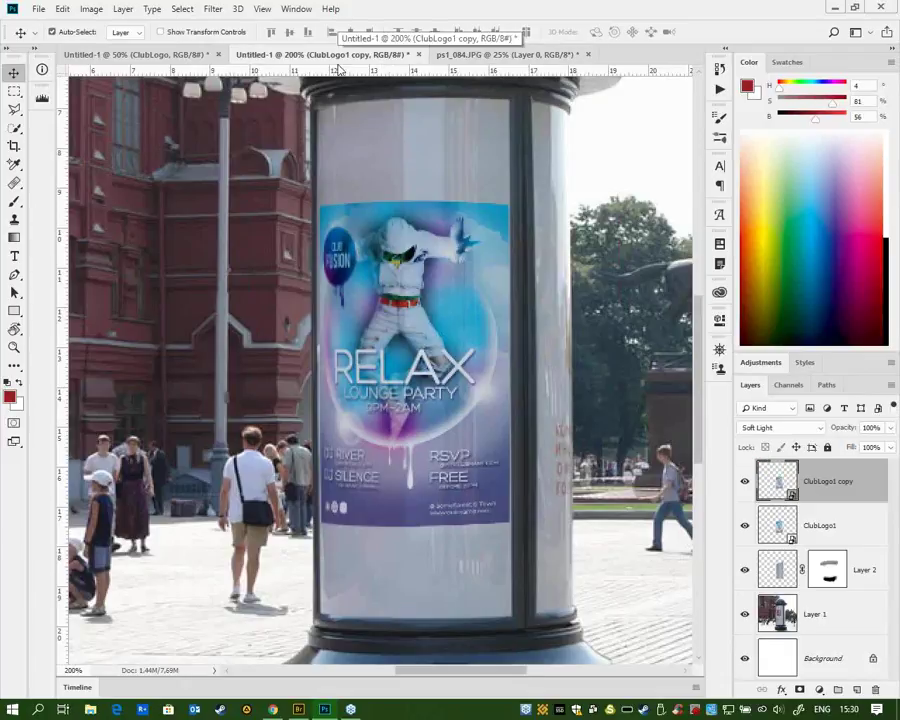
pyautogui.click(167, 54)
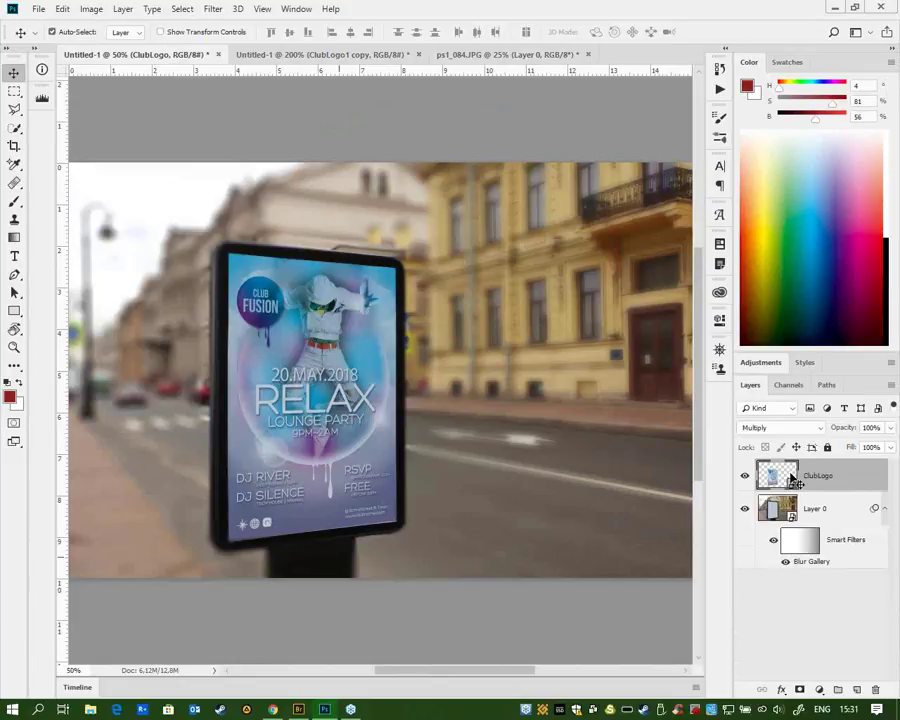
# - Open the ClubLogo smart object's contents and dismiss the Missing Fonts warning
pyautogui.click(213, 670)
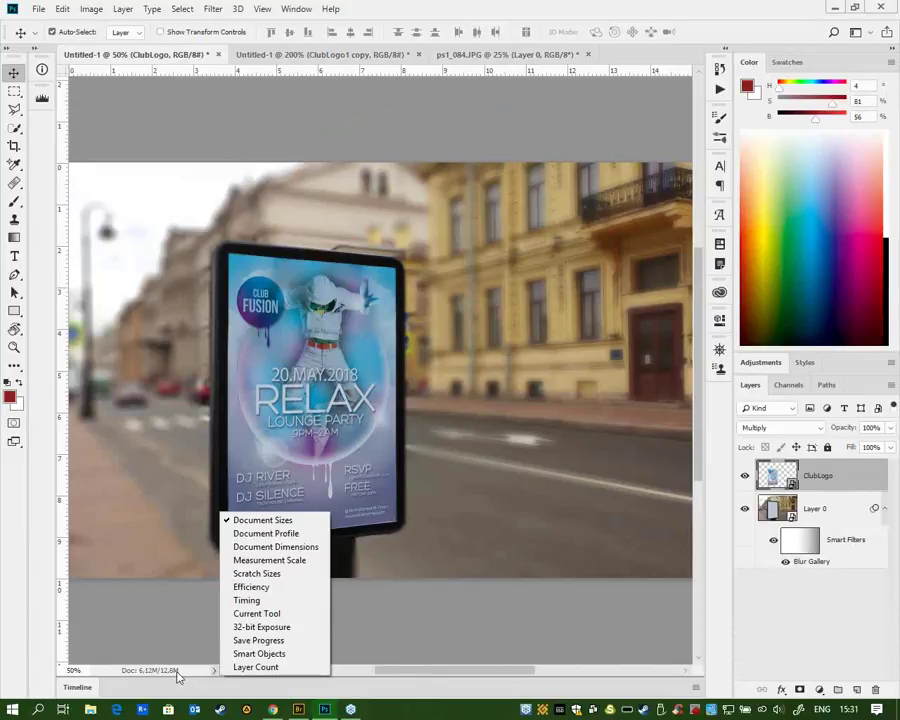
pyautogui.click(172, 678)
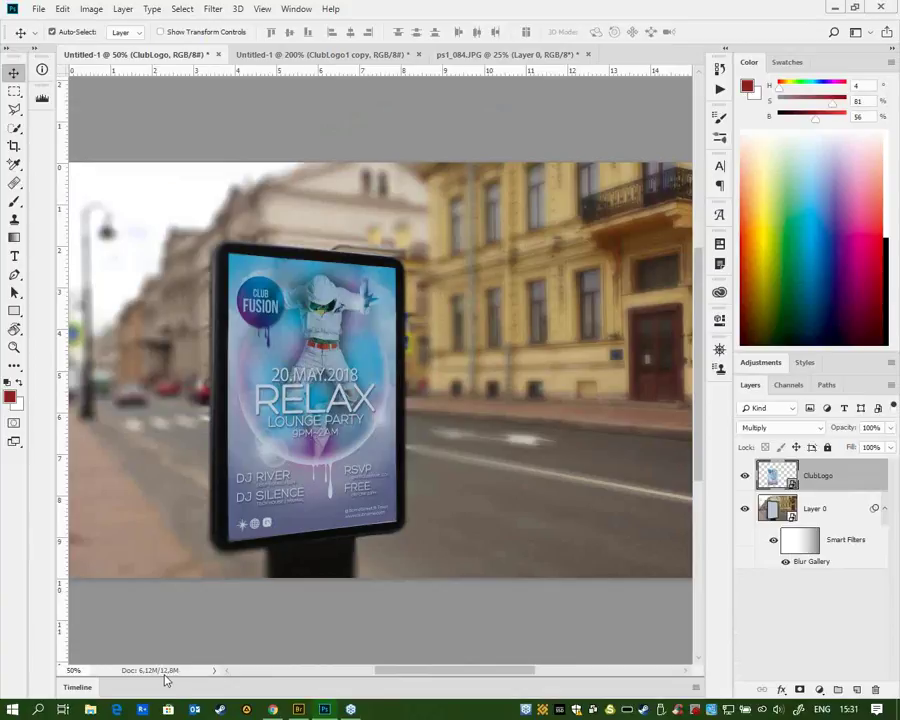
pyautogui.doubleClick(778, 474)
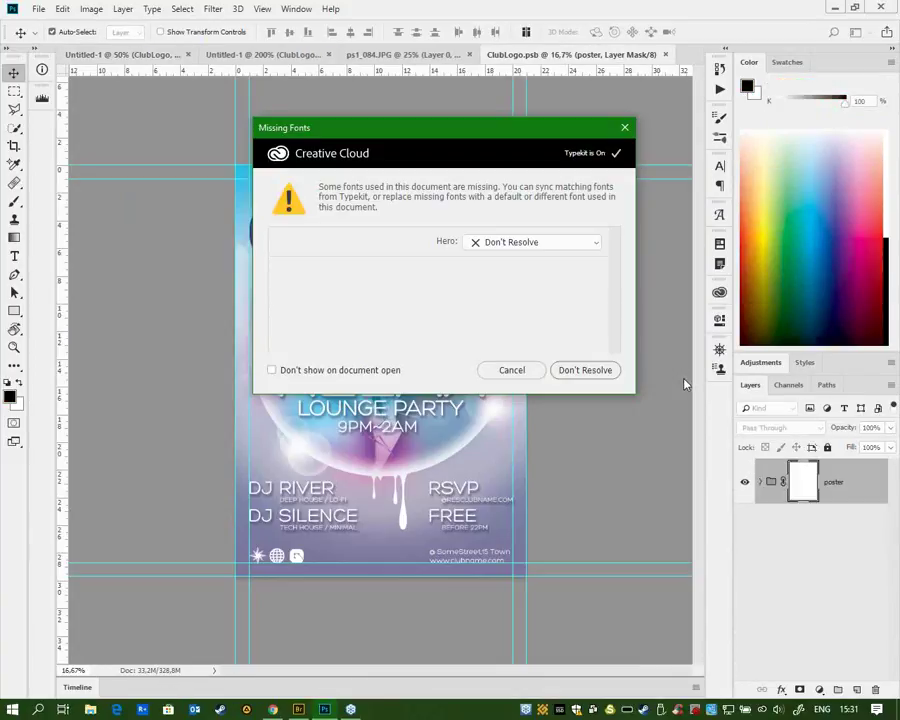
pyautogui.click(624, 127)
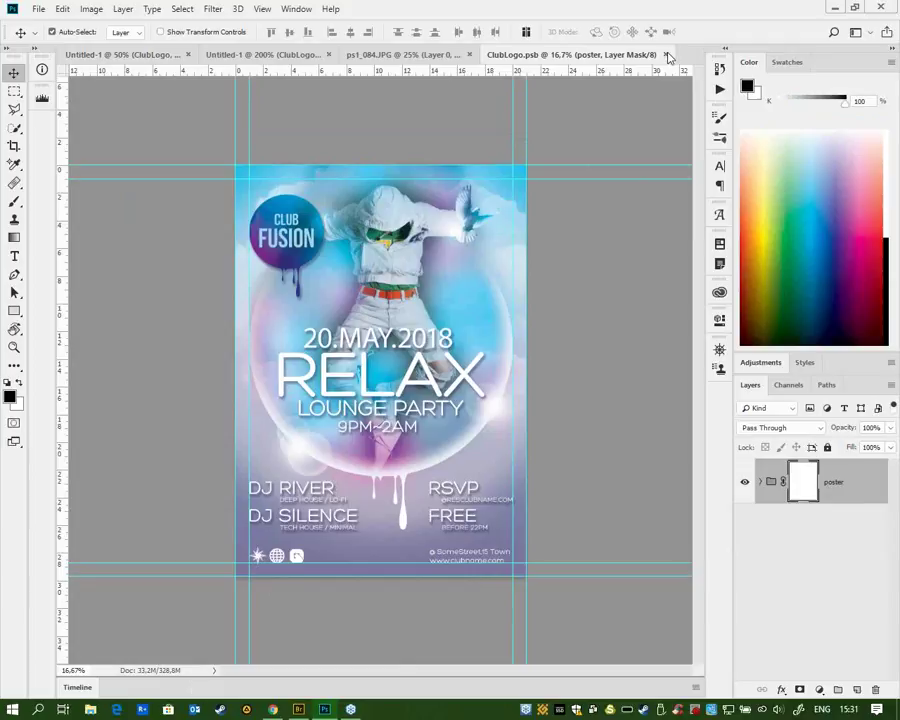
# - Close ClubLogo.psb and cycle through the open documents to the ps1_084.JPG photo
pyautogui.click(667, 55)
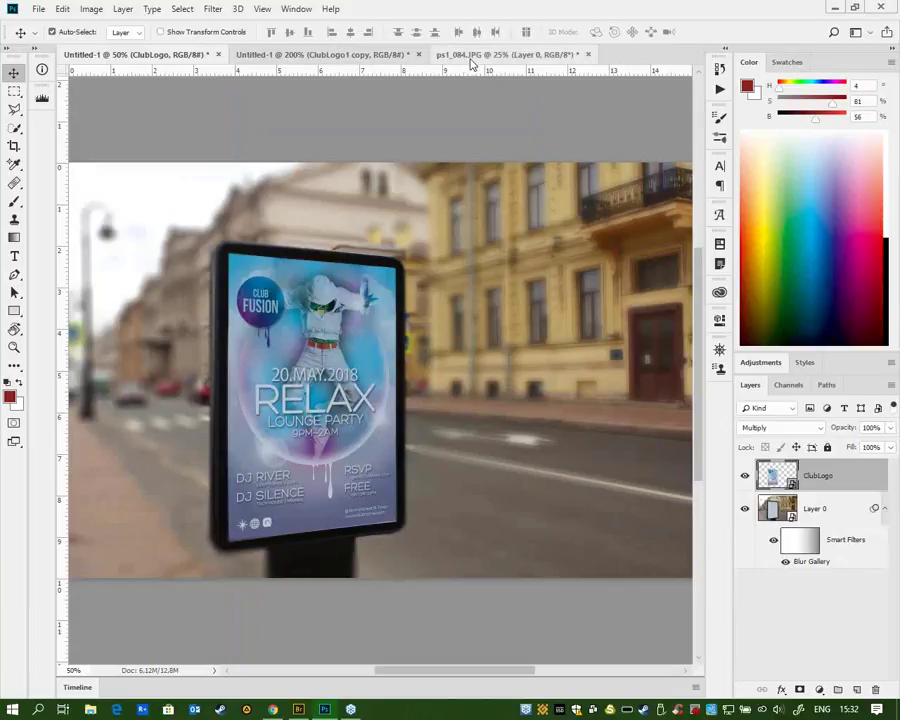
pyautogui.hotkey('ctrl', 'shift', 'Tab')
pyautogui.hotkey('ctrl', 'shift', 'Tab')
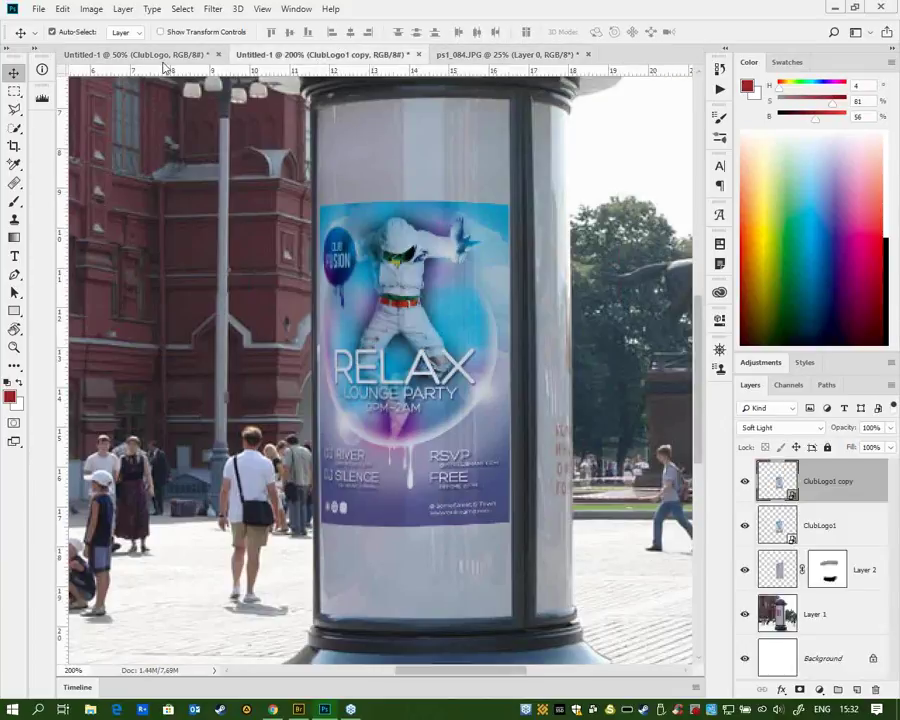
pyautogui.click(160, 56)
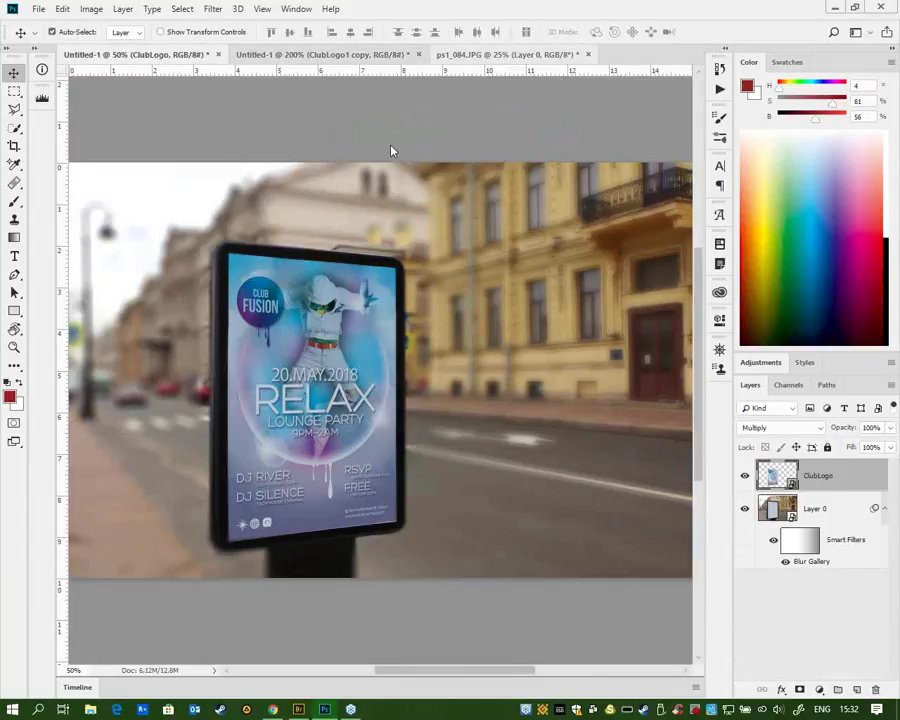
pyautogui.hotkey('ctrl', 'Tab')
# - Cycle forward to the next open document, the palm-beach sunset photo
pyautogui.hotkey('ctrl', 'Tab')
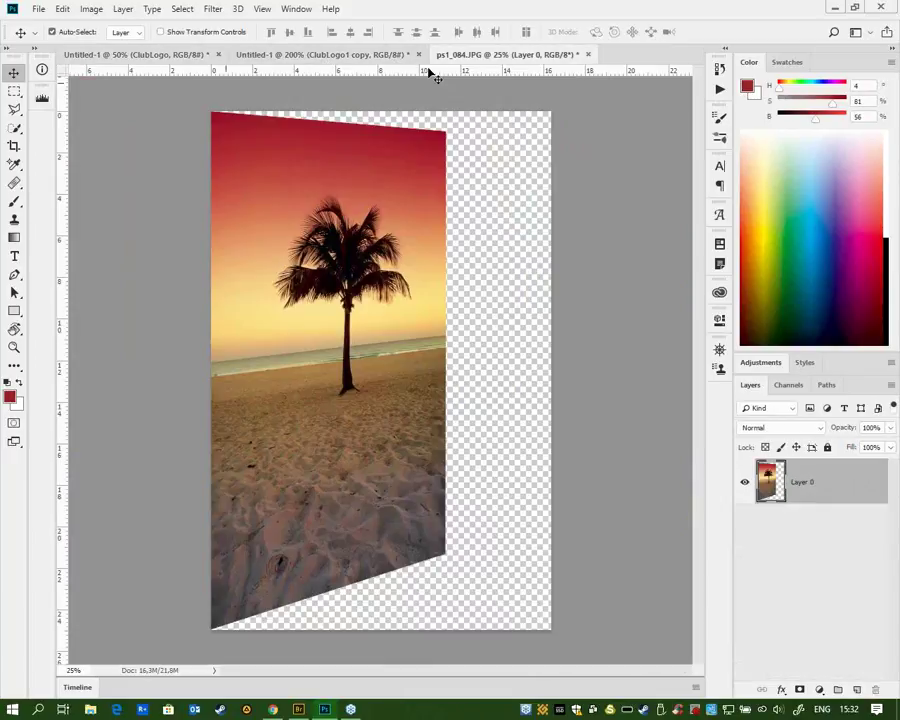
pyautogui.hotkey('ctrl', 'Tab')
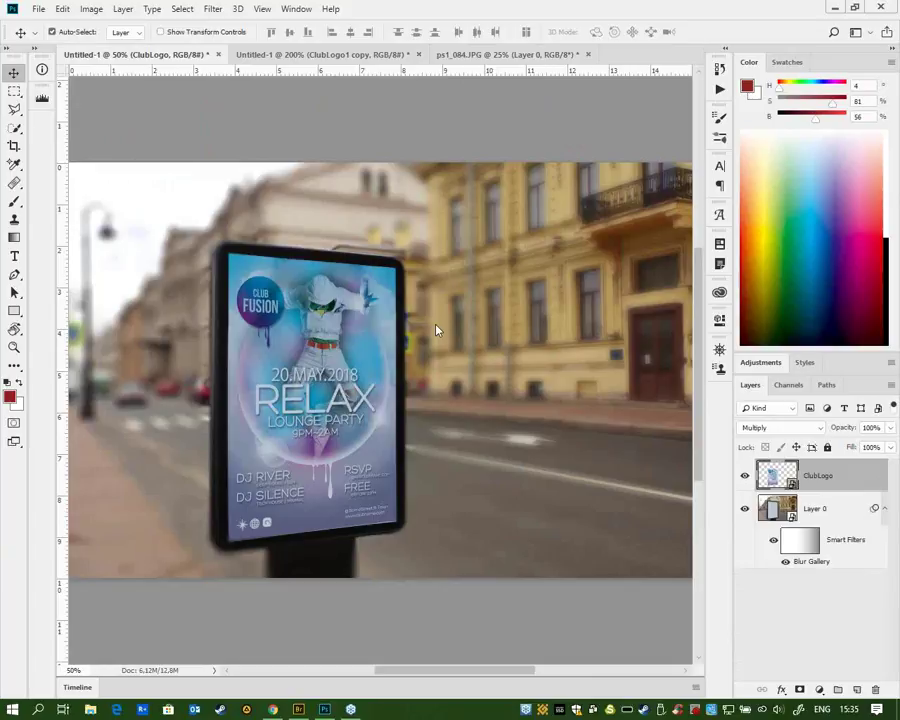
# - Reopen the ClubLogo smart object, leaving the missing fonts unresolved
pyautogui.doubleClick(771, 480)
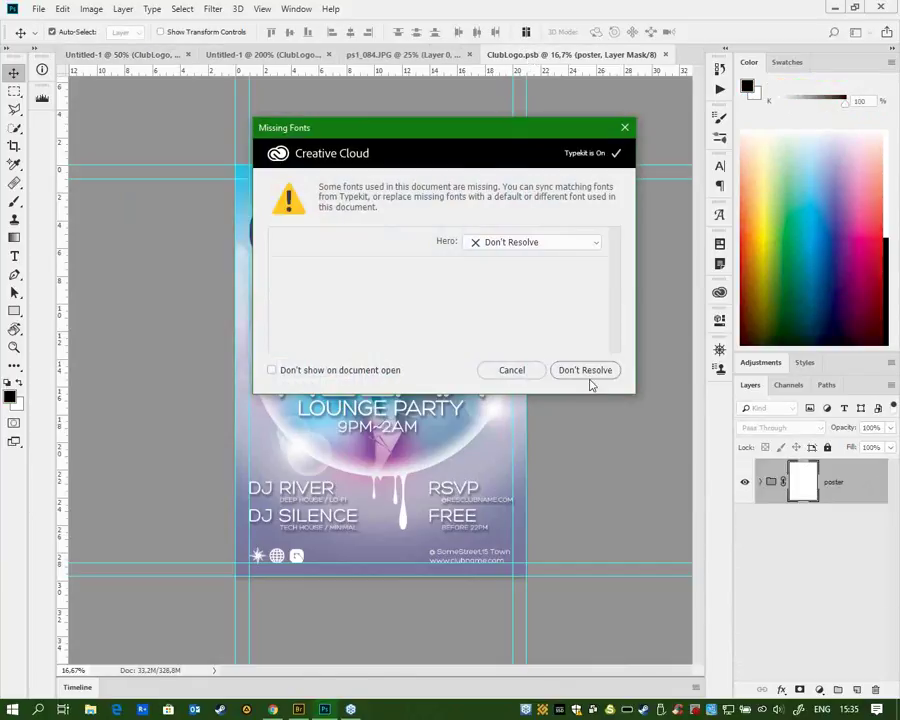
pyautogui.click(584, 370)
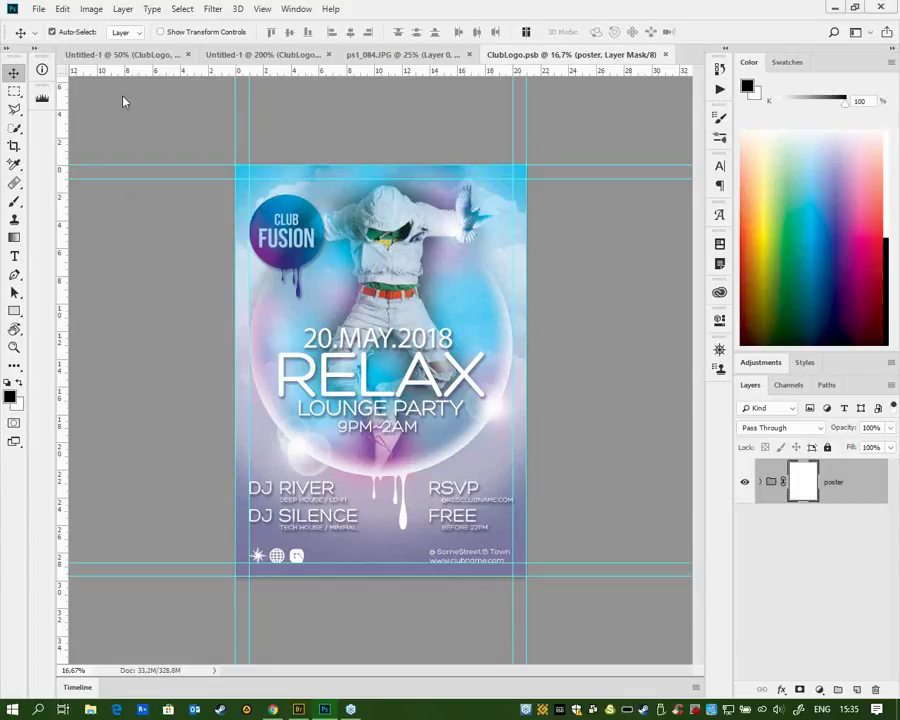
# - Convert the ps1_084.JPG photo layer to a smart object and bring up Image Size
pyautogui.click(441, 52)
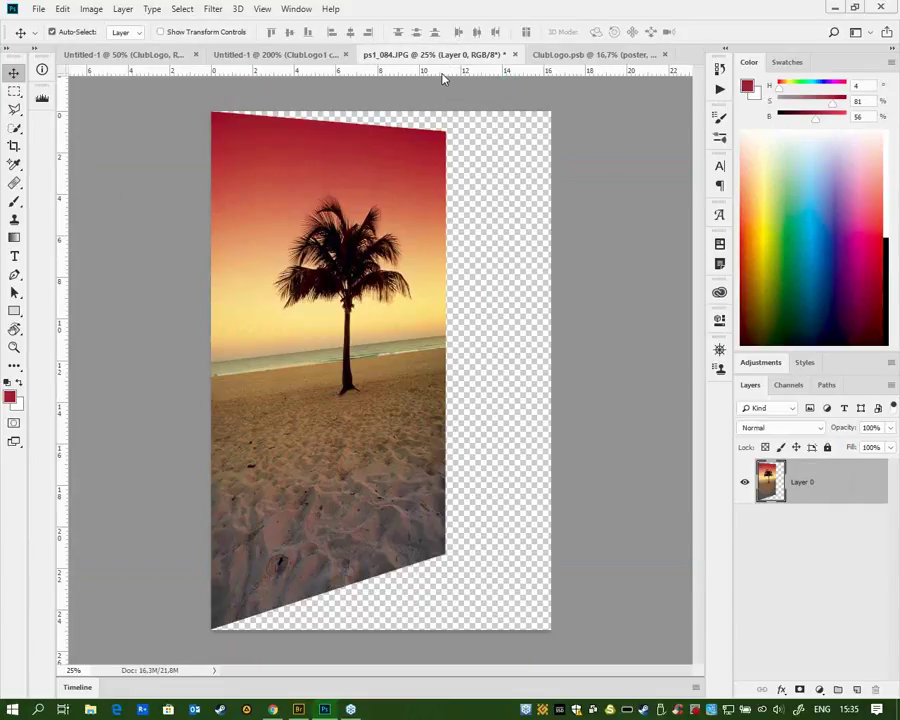
pyautogui.rightClick(785, 483)
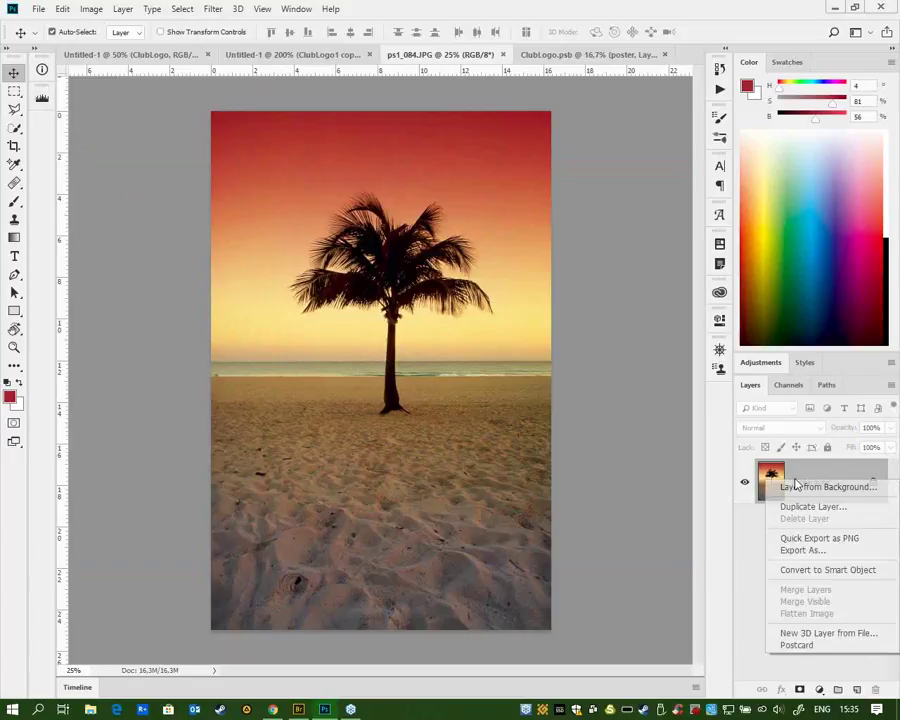
pyautogui.click(869, 570)
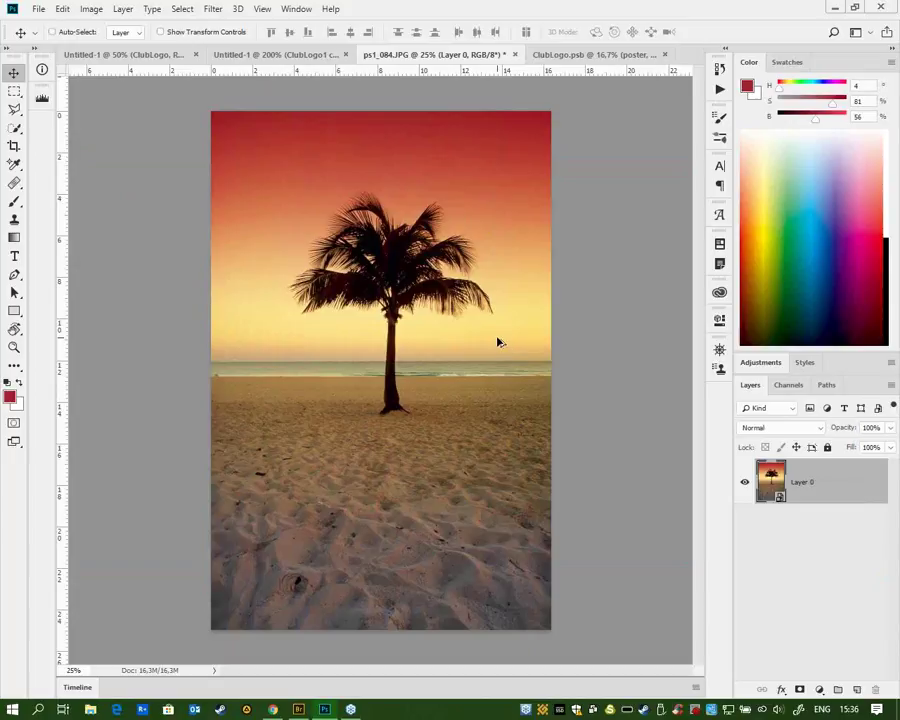
pyautogui.hotkey('ctrl', 'alt', 'i')
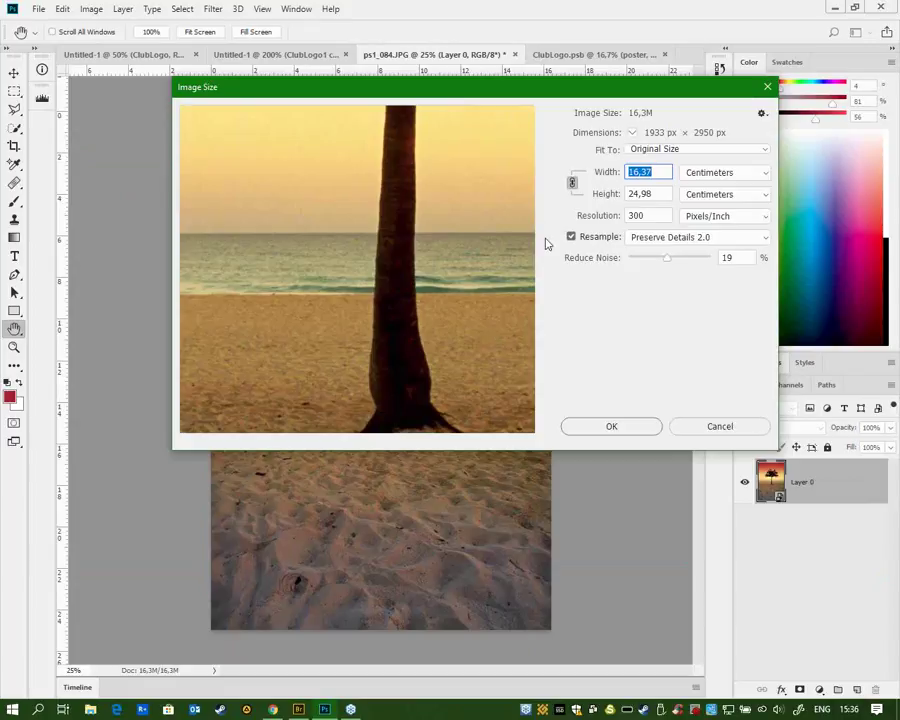
# - Apply the image size with Preserve Details 2.0 resampling
pyautogui.click(697, 240)
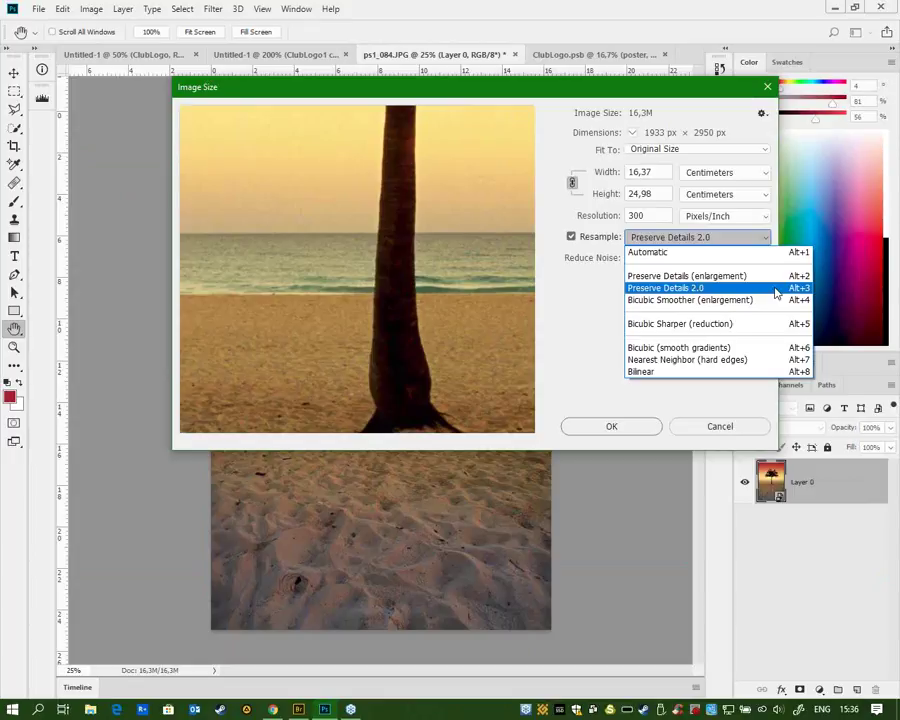
pyautogui.click(776, 289)
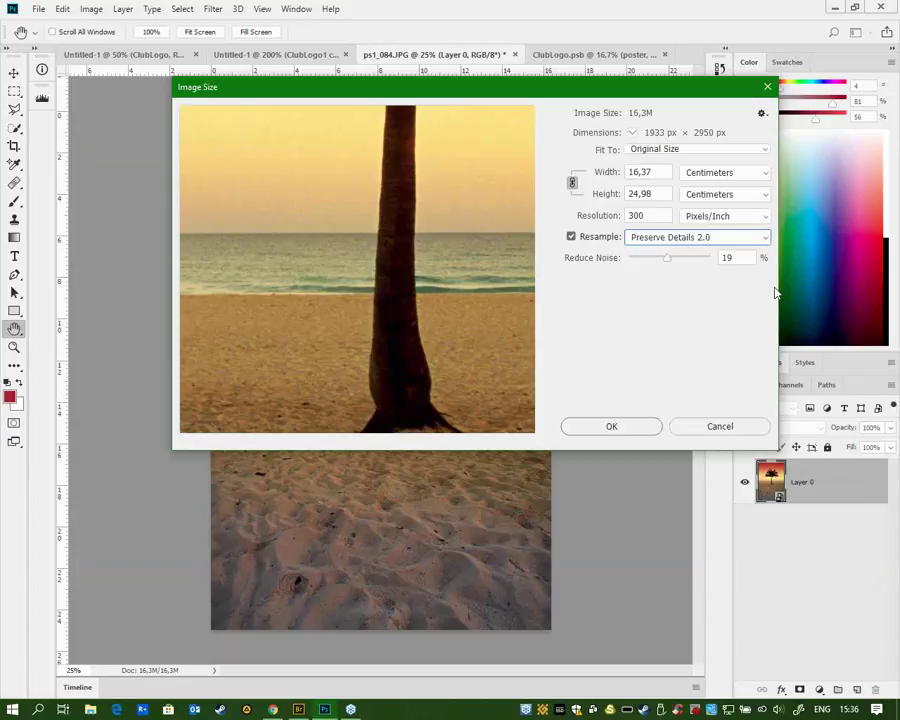
pyautogui.press('Return')
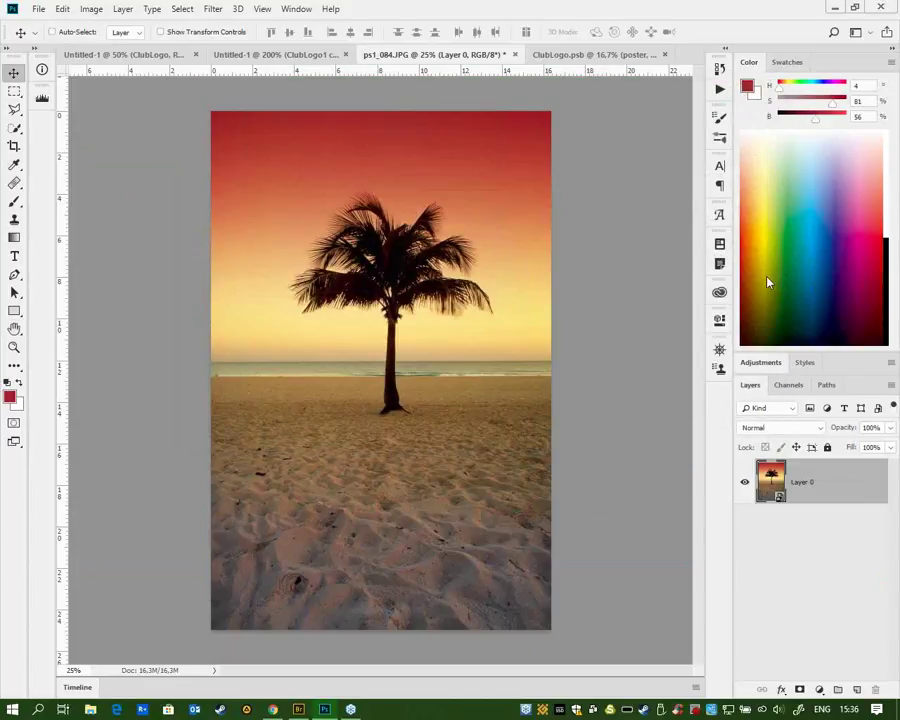
# - Rasterize Layer 0 into a pixel layer and put the photo into Free Transform
pyautogui.hotkey('ctrl', 't')
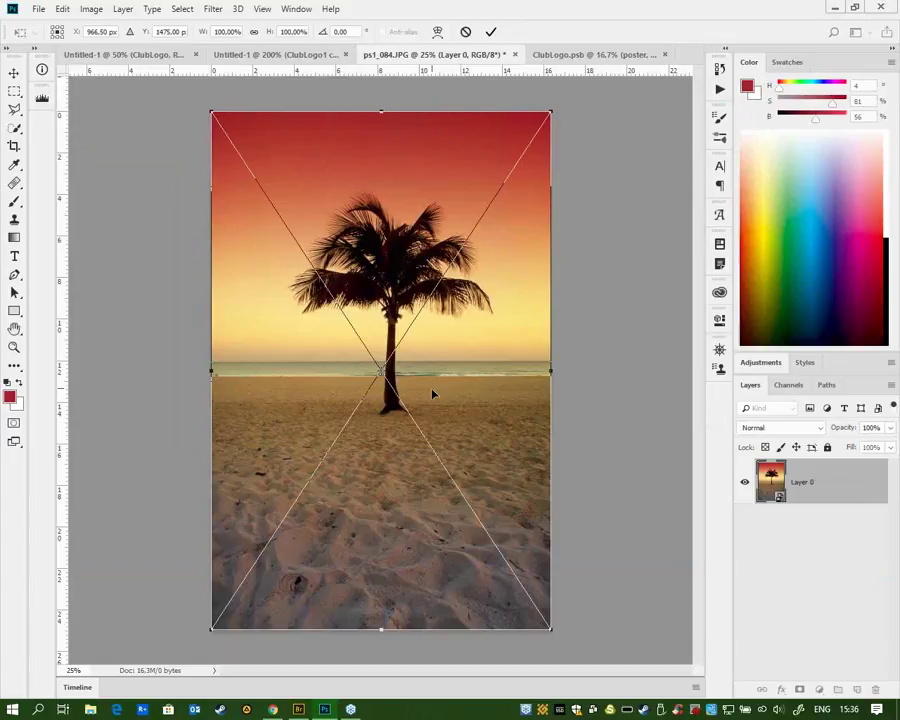
pyautogui.press('Return')
pyautogui.rightClick(800, 482)
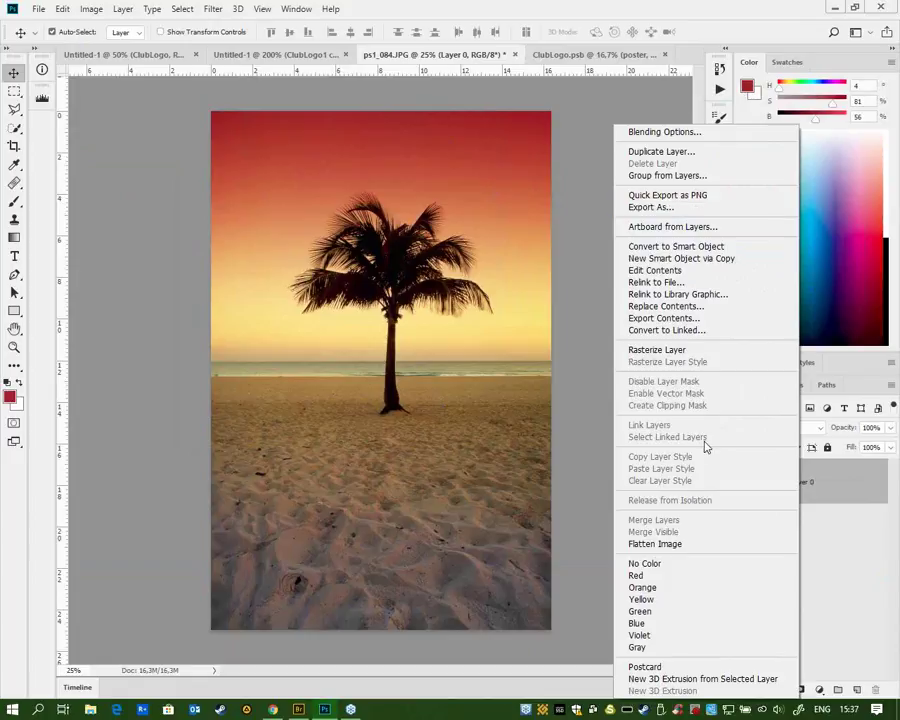
pyautogui.click(656, 349)
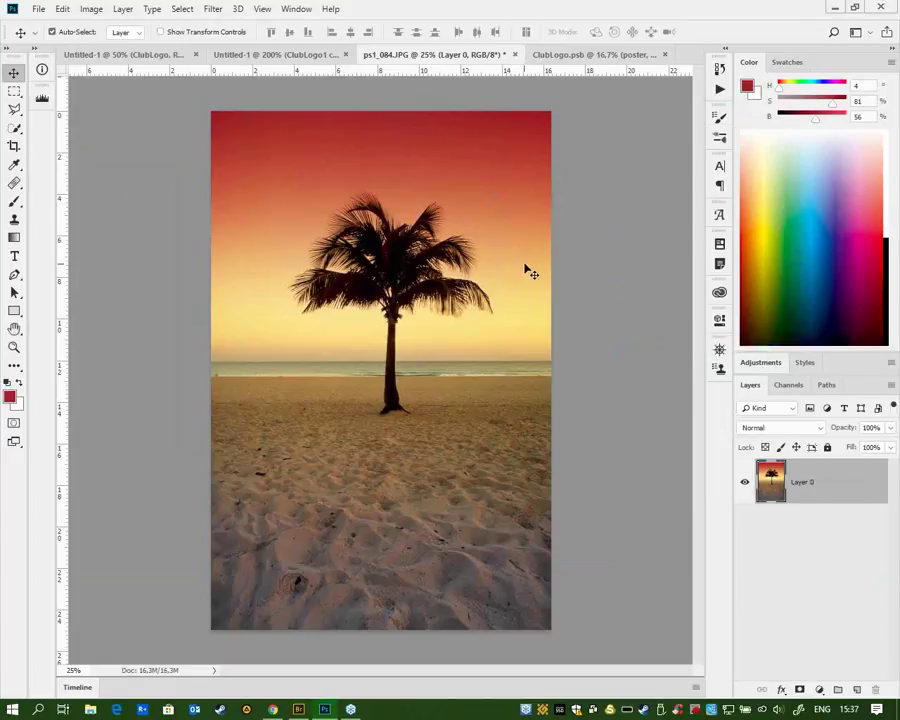
pyautogui.hotkey('ctrl', 't')
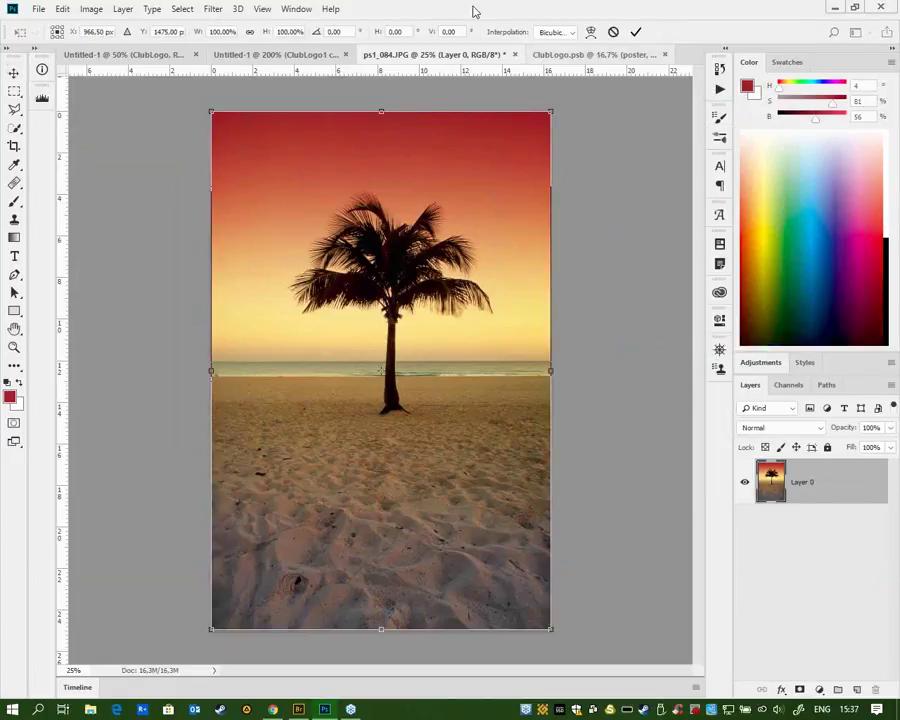
pyautogui.click(556, 32)
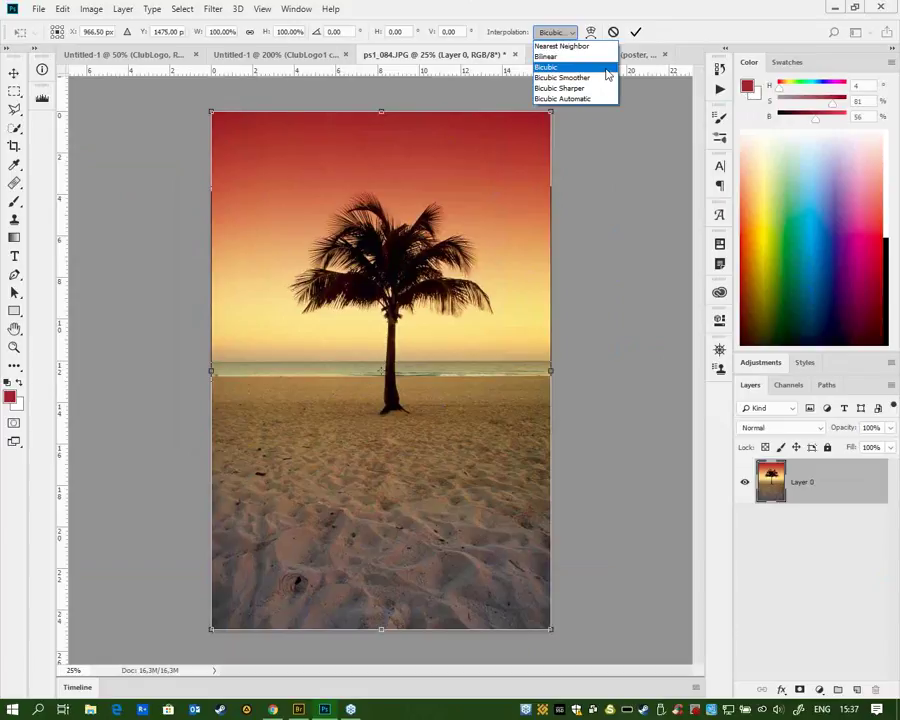
pyautogui.click(606, 68)
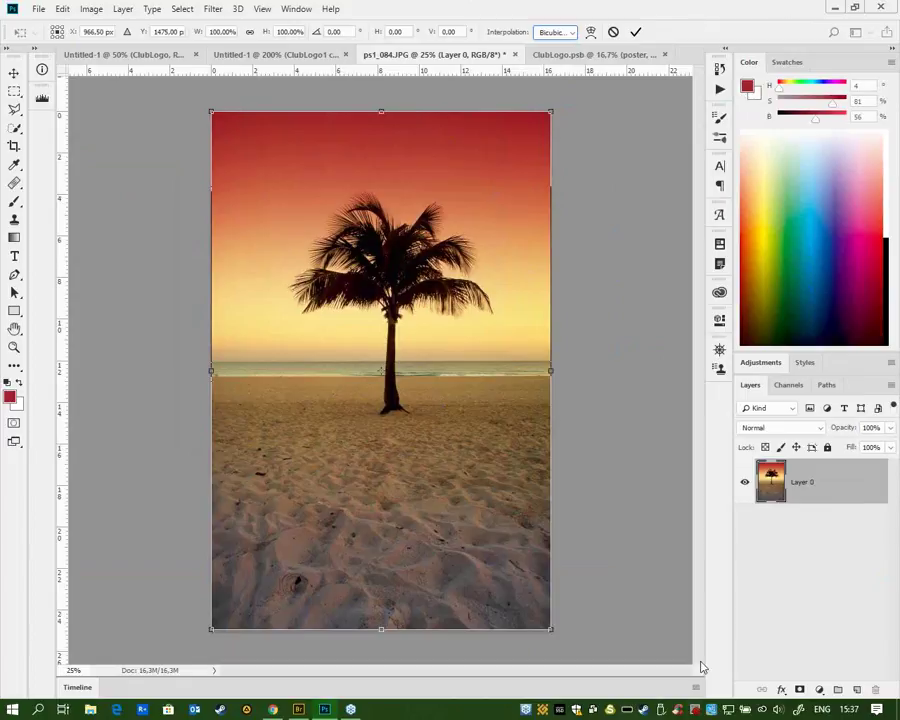
# - In Creative Cloud Apps, view and then close Photoshop's other available versions
pyautogui.click(765, 712)
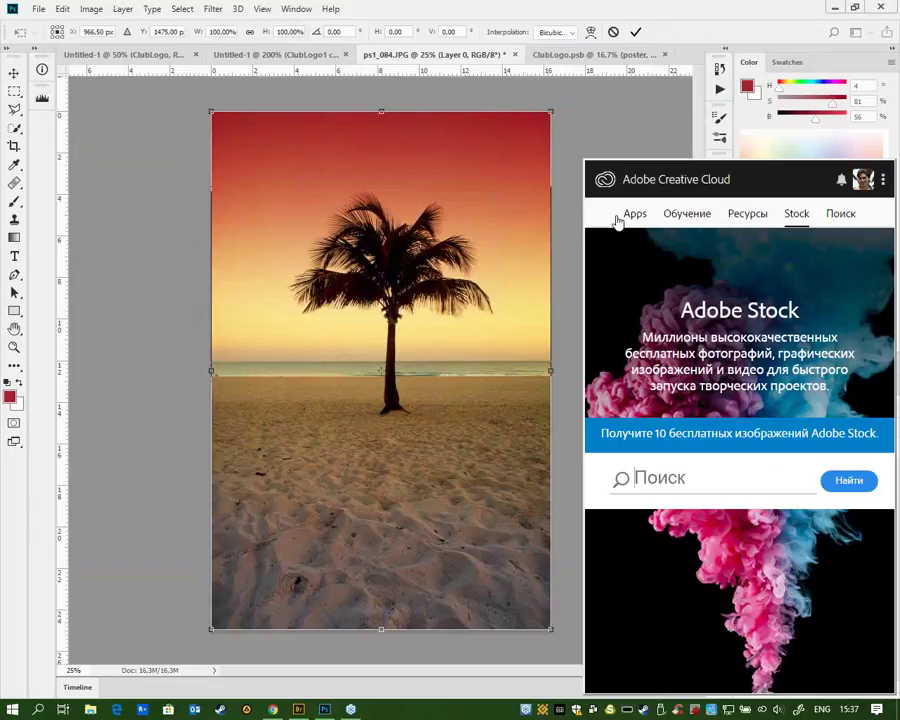
pyautogui.click(622, 214)
pyautogui.click(866, 457)
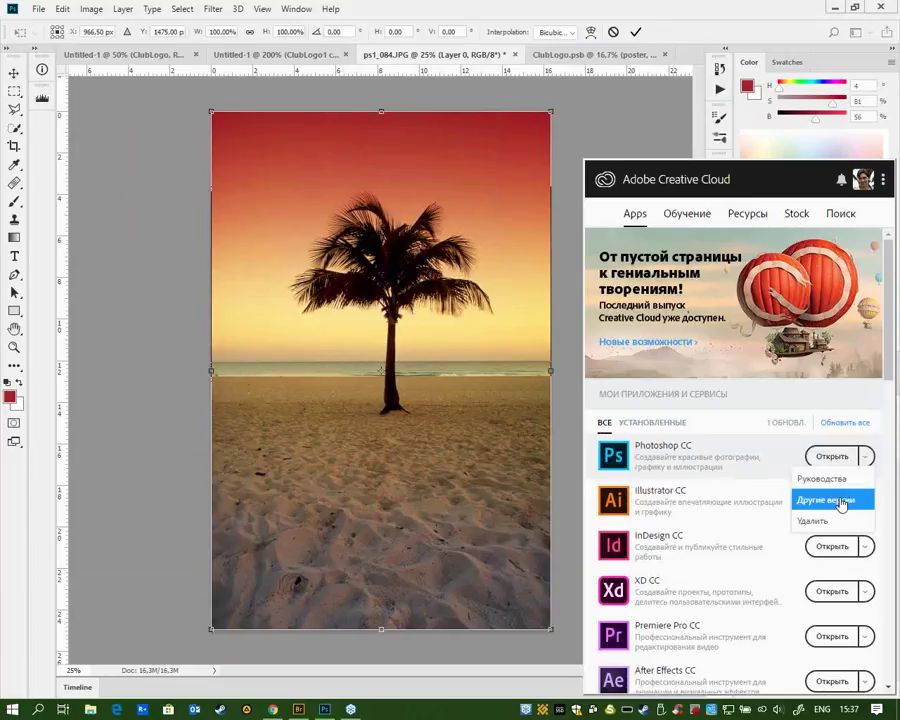
pyautogui.click(838, 500)
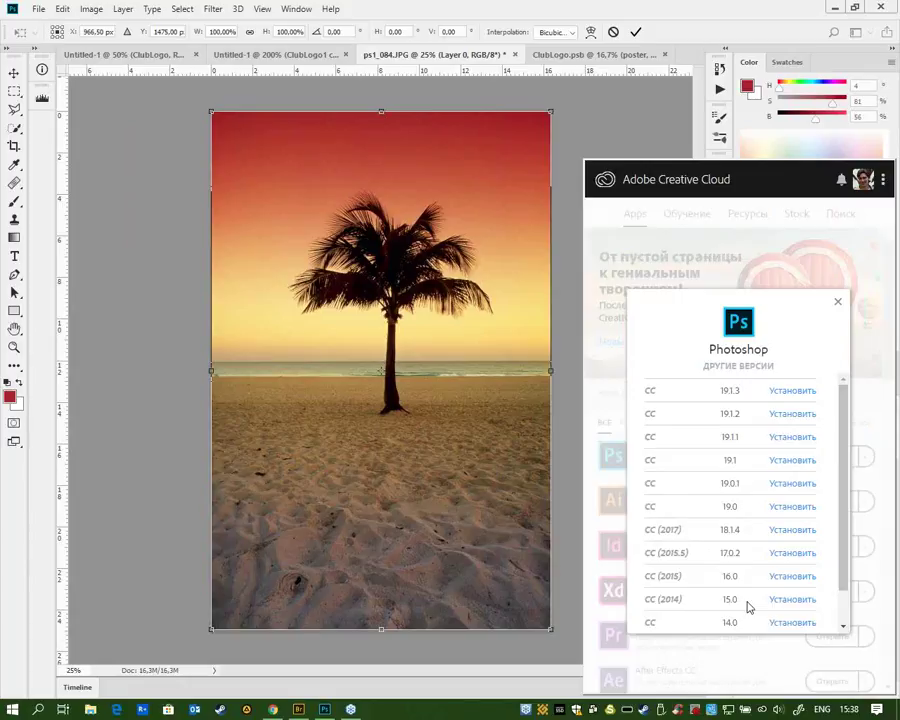
pyautogui.click(838, 301)
# - Close Creative Cloud, commit the photo's transform and nudge it slightly on the canvas
pyautogui.click(759, 28)
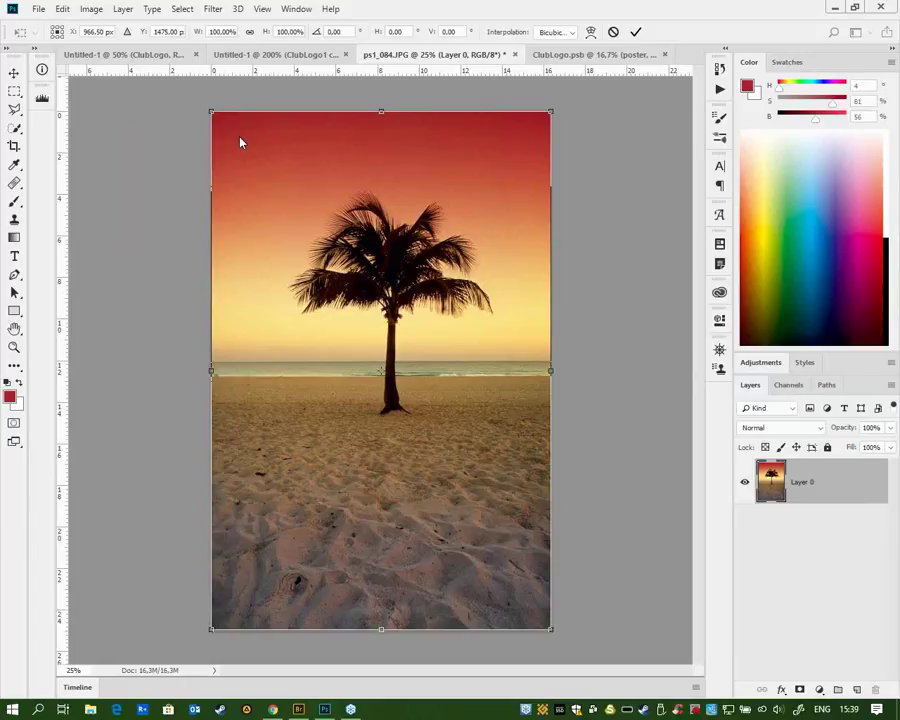
pyautogui.click(15, 72)
pyautogui.moveTo(330, 155)
pyautogui.mouseDown()
pyautogui.moveTo(326, 167)
pyautogui.moveTo(324, 158)
pyautogui.mouseUp()
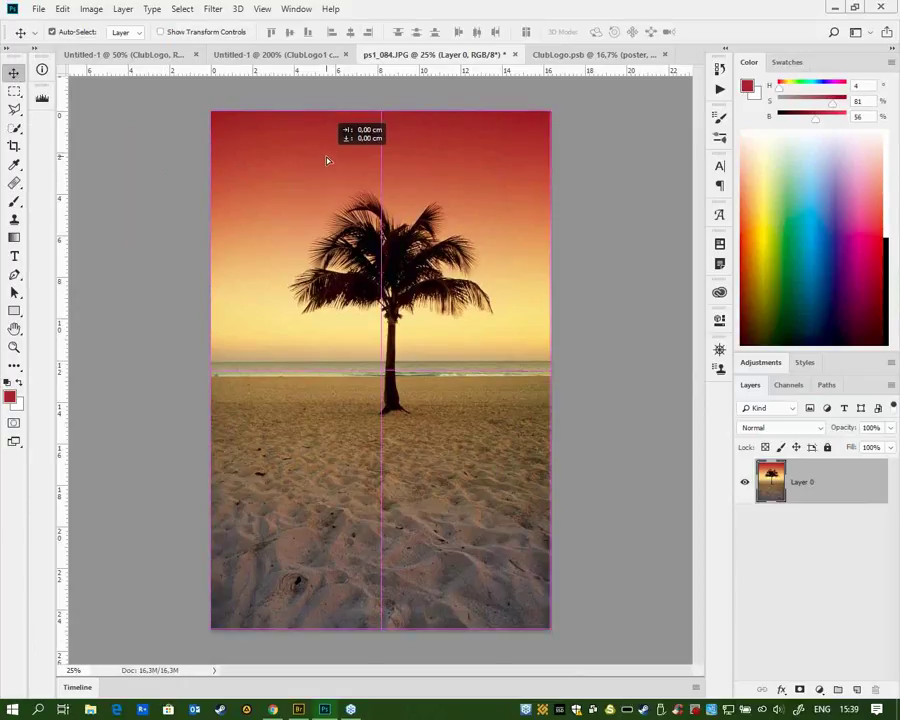